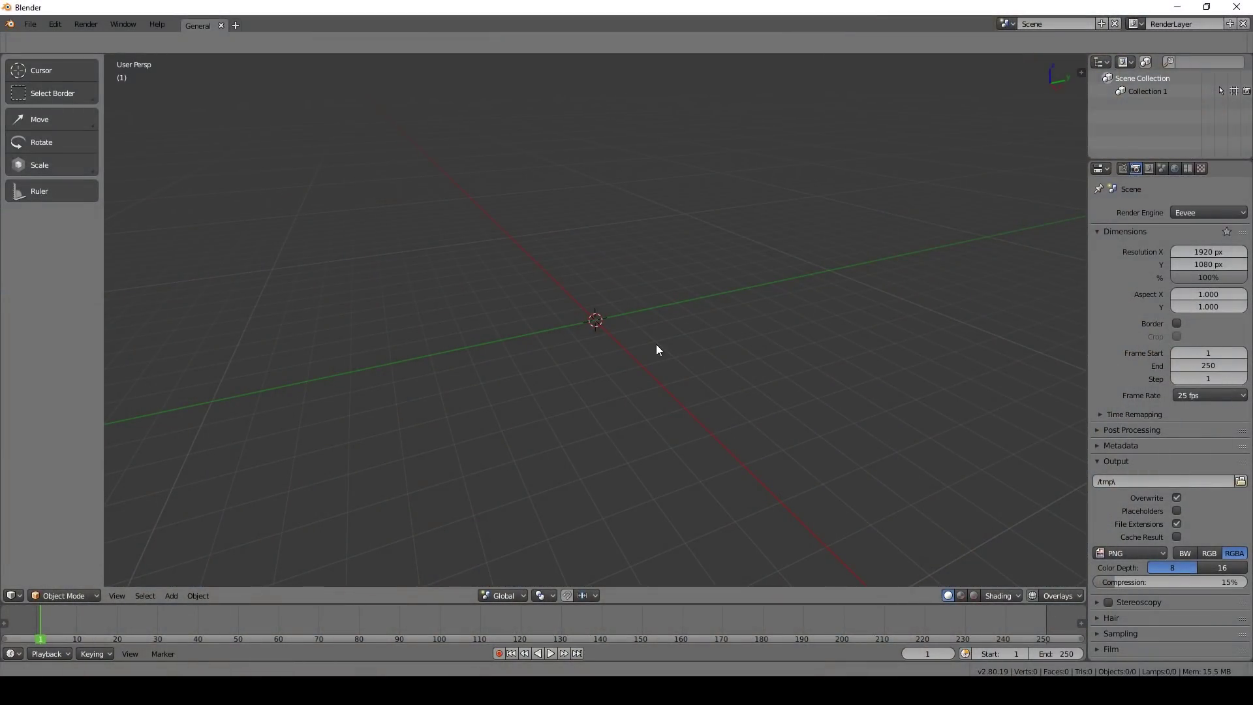
# Save the new scene to the Desktop folder as "curve 2.blend".
pyautogui.hotkey('ctrl', 's')
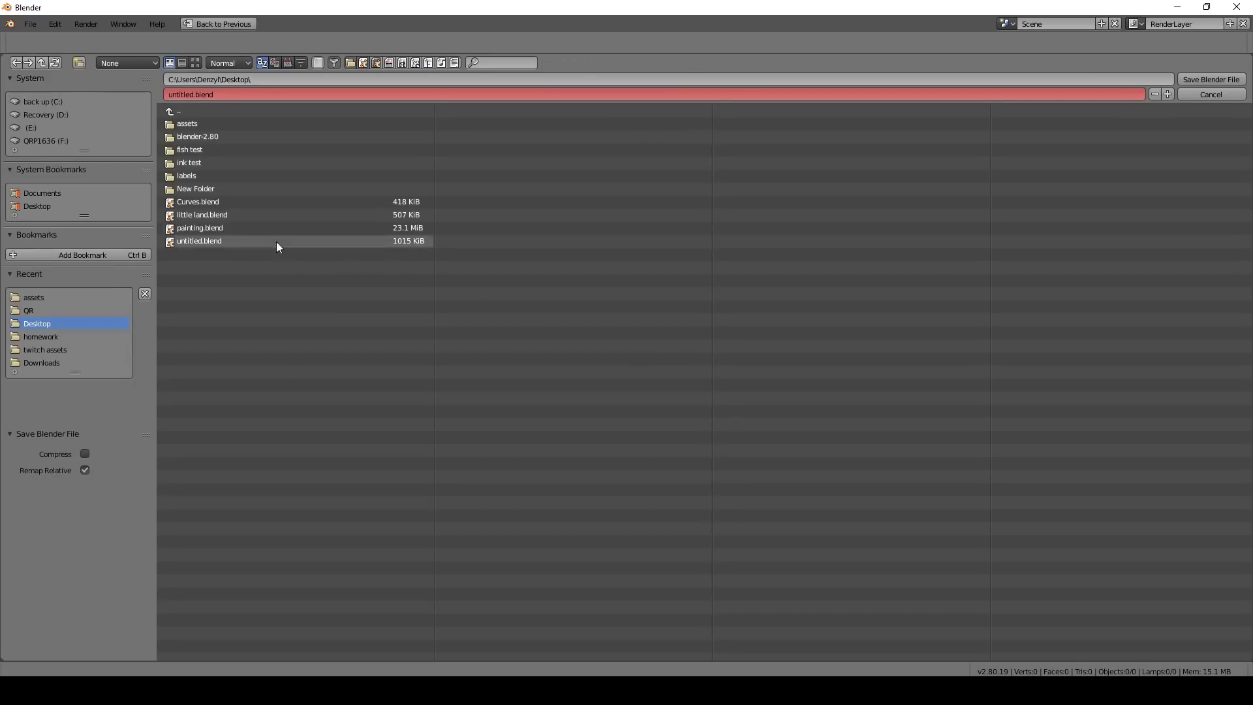
pyautogui.write('vur')
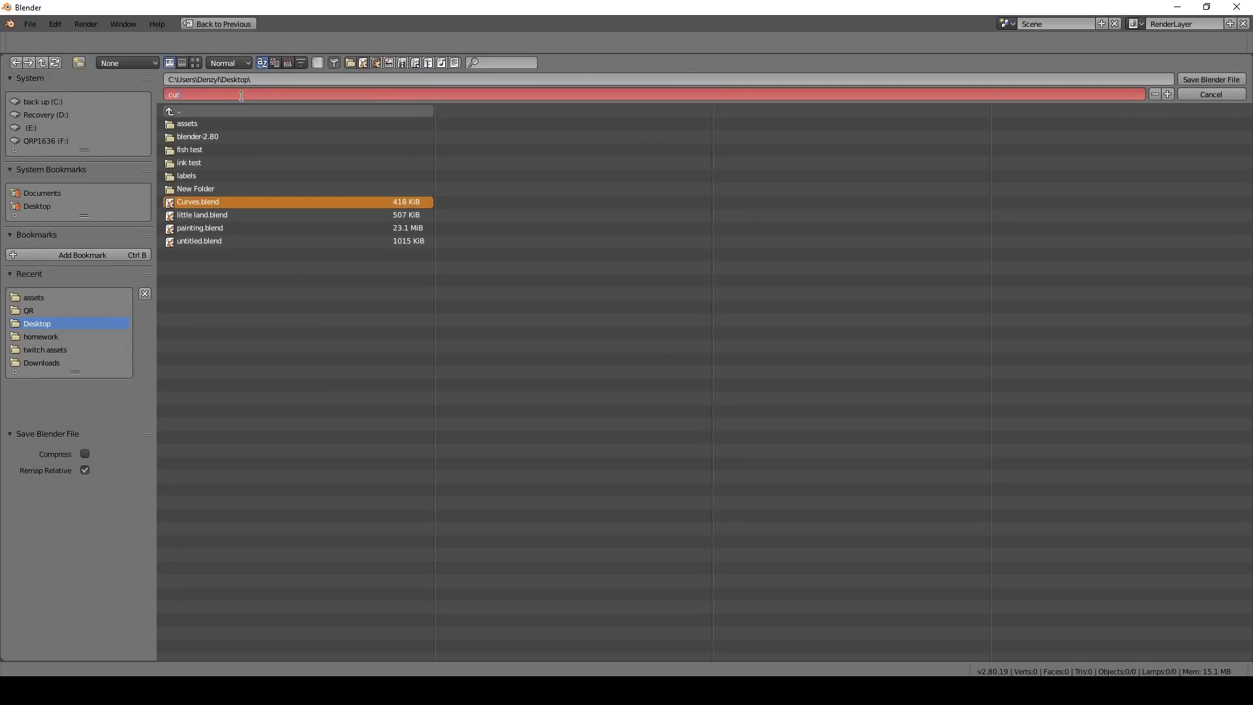
pyautogui.press('Return')
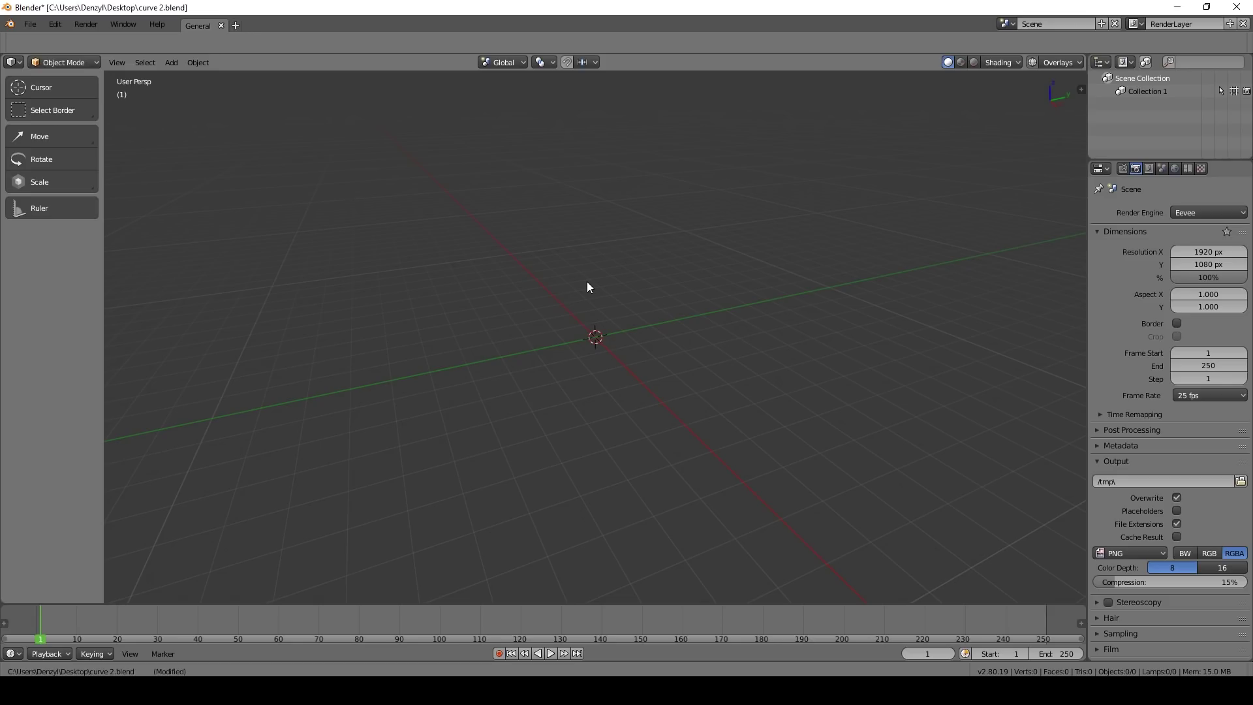
# Add a Bezier curve at the origin and rotate it 90° around the global X axis.
pyautogui.hotkey('shift', 'a')
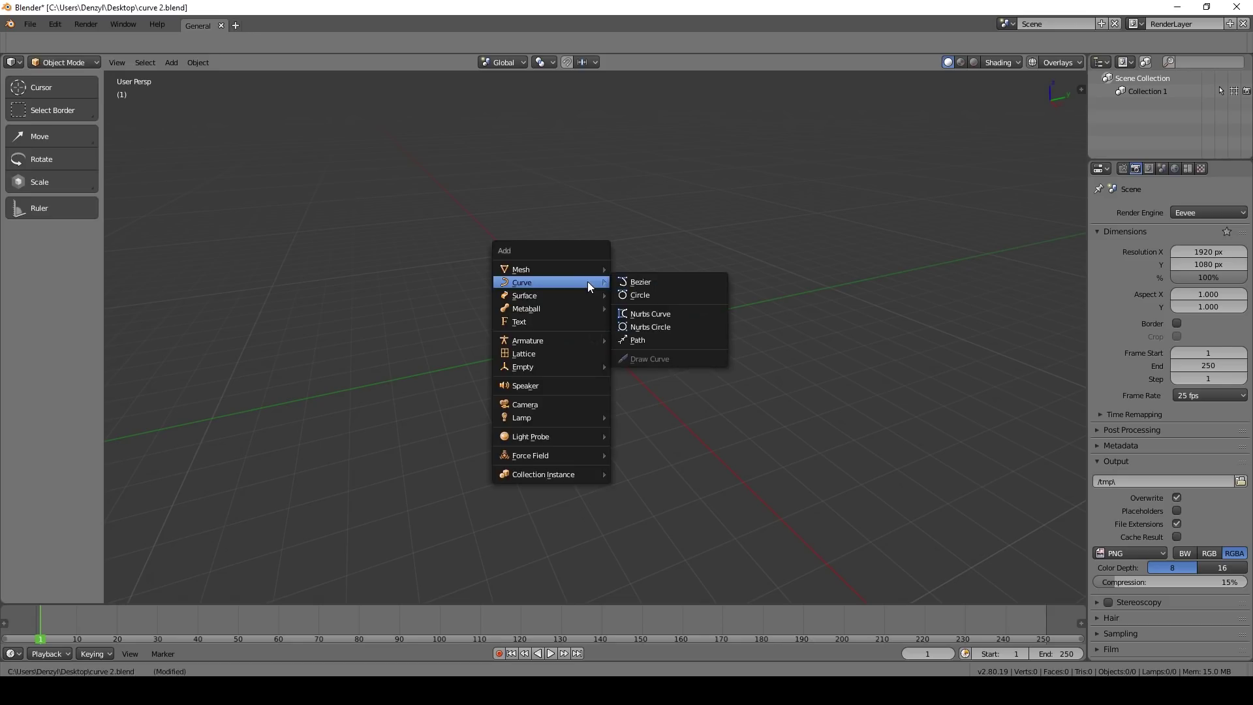
pyautogui.click(637, 284)
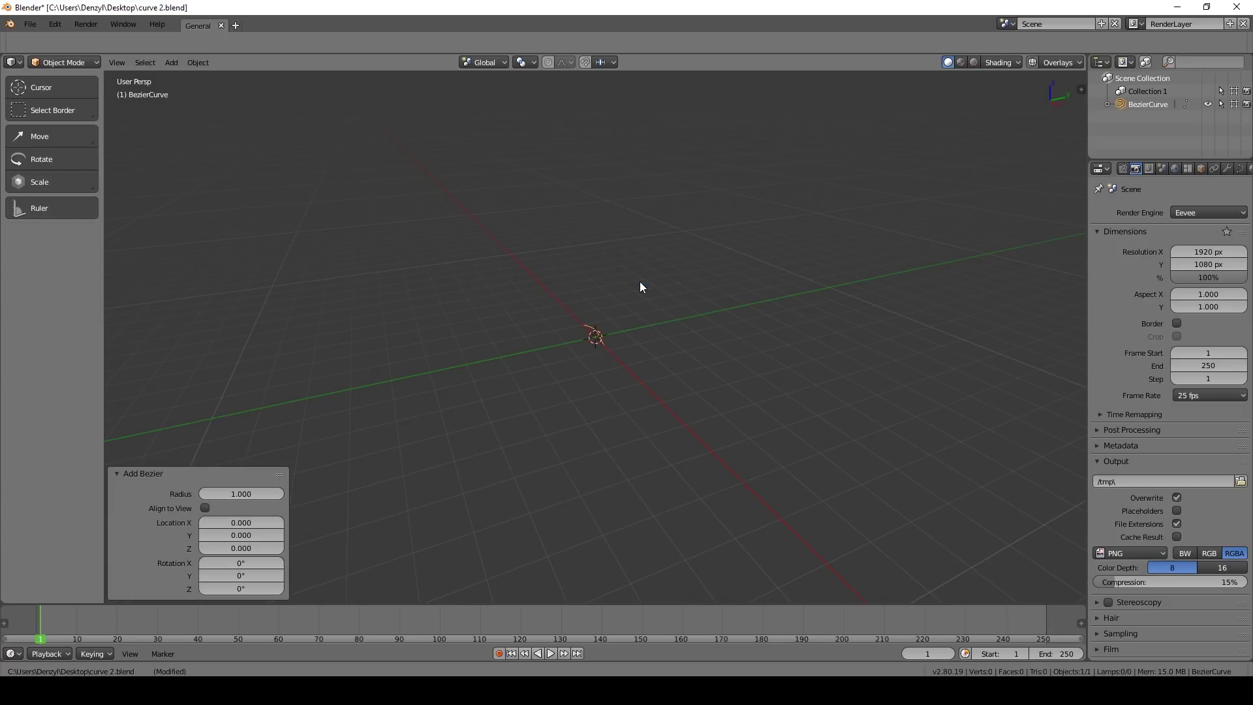
pyautogui.press('r')
pyautogui.press('x')
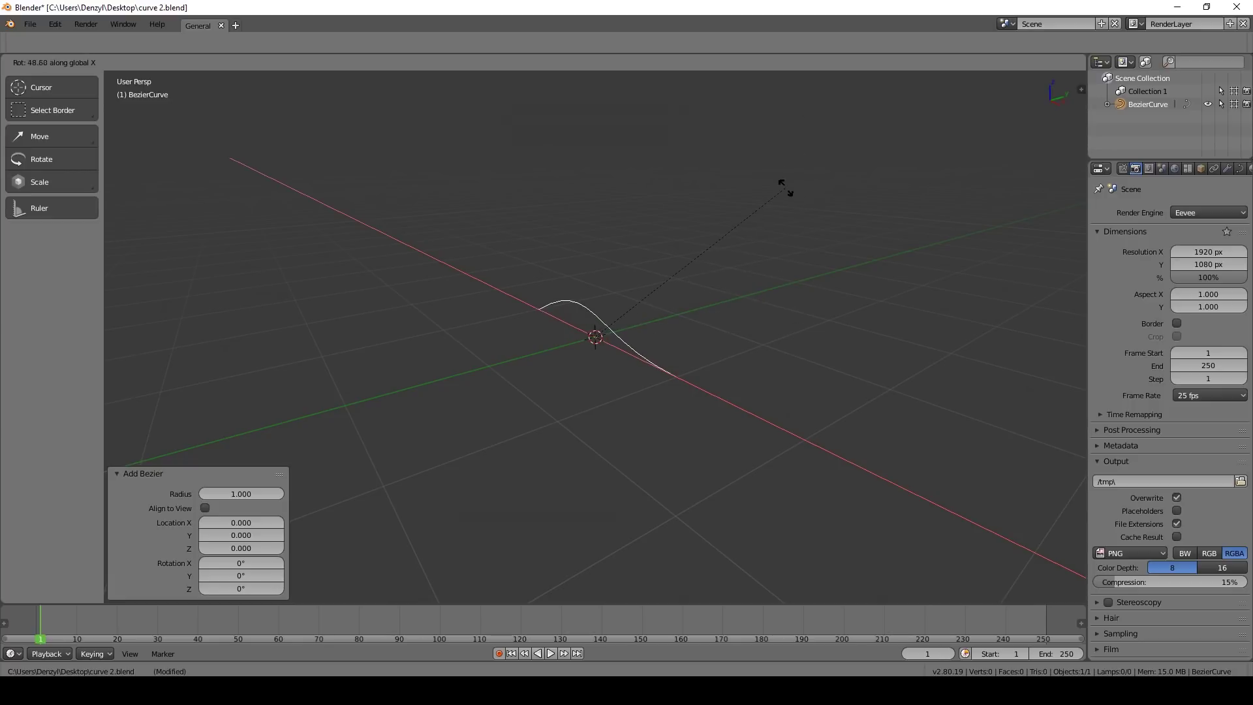
pyautogui.write('90')
pyautogui.press('Return')
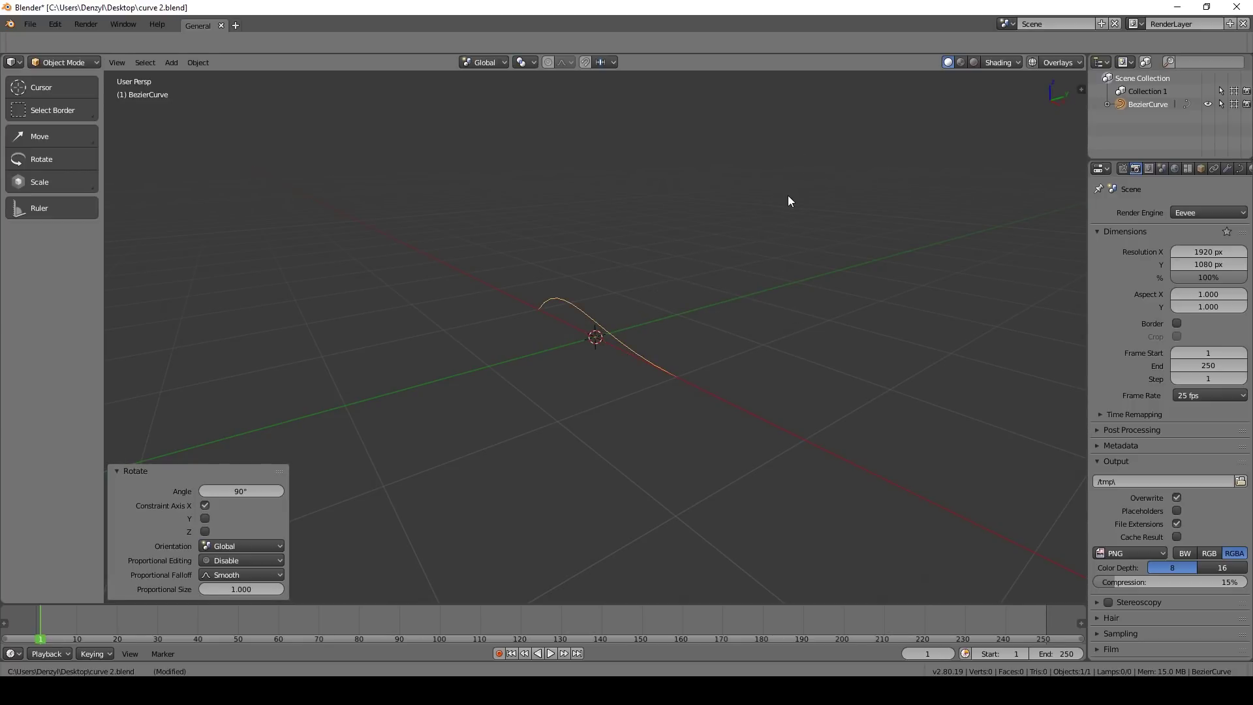
pyautogui.moveTo(684, 307); pyautogui.dragTo(777, 310, button='middle')
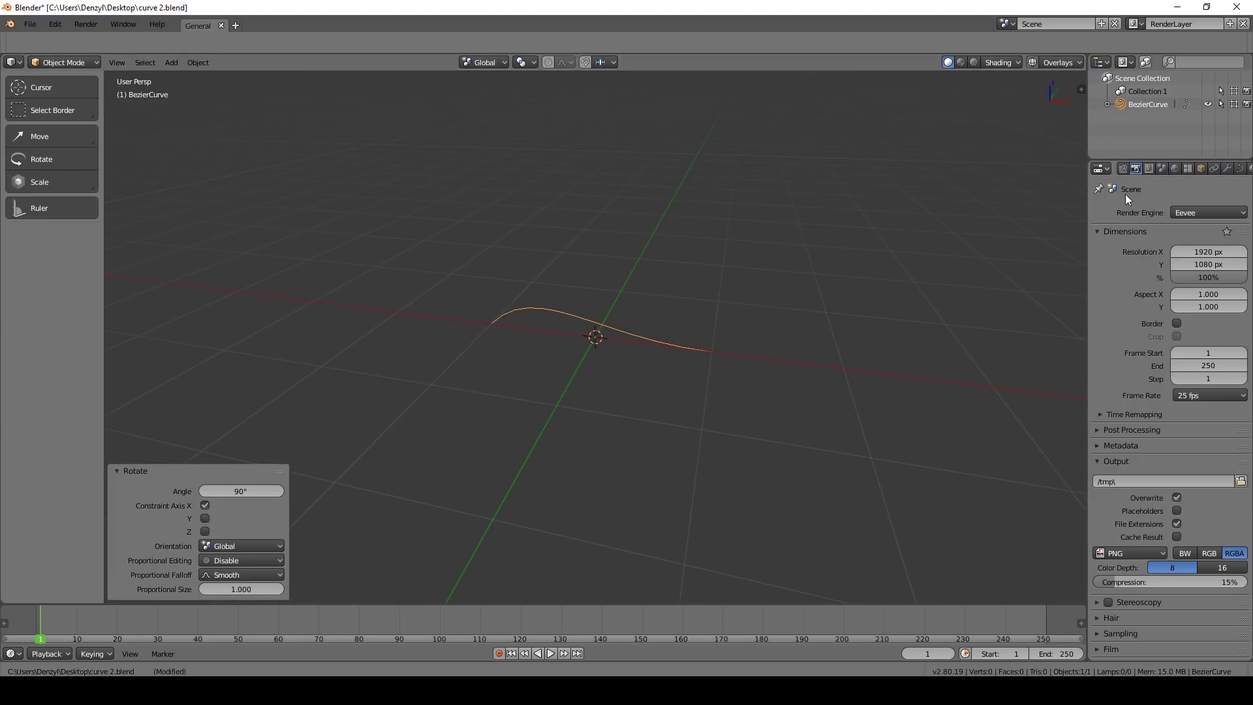
# Widen the properties area and set the curve's bevel depth to 0.123 in its curve data settings.
pyautogui.click(1239, 169)
pyautogui.moveTo(1088, 203); pyautogui.dragTo(883, 221)
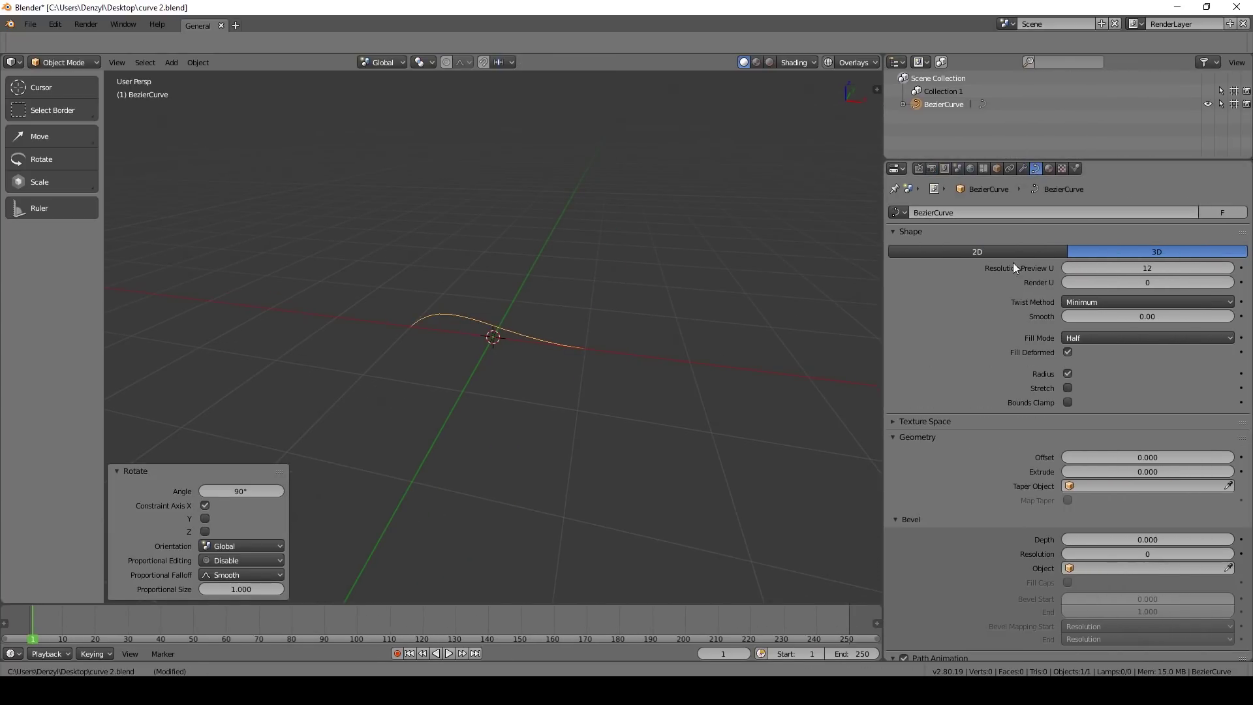
pyautogui.scroll(-5, 960, 299)
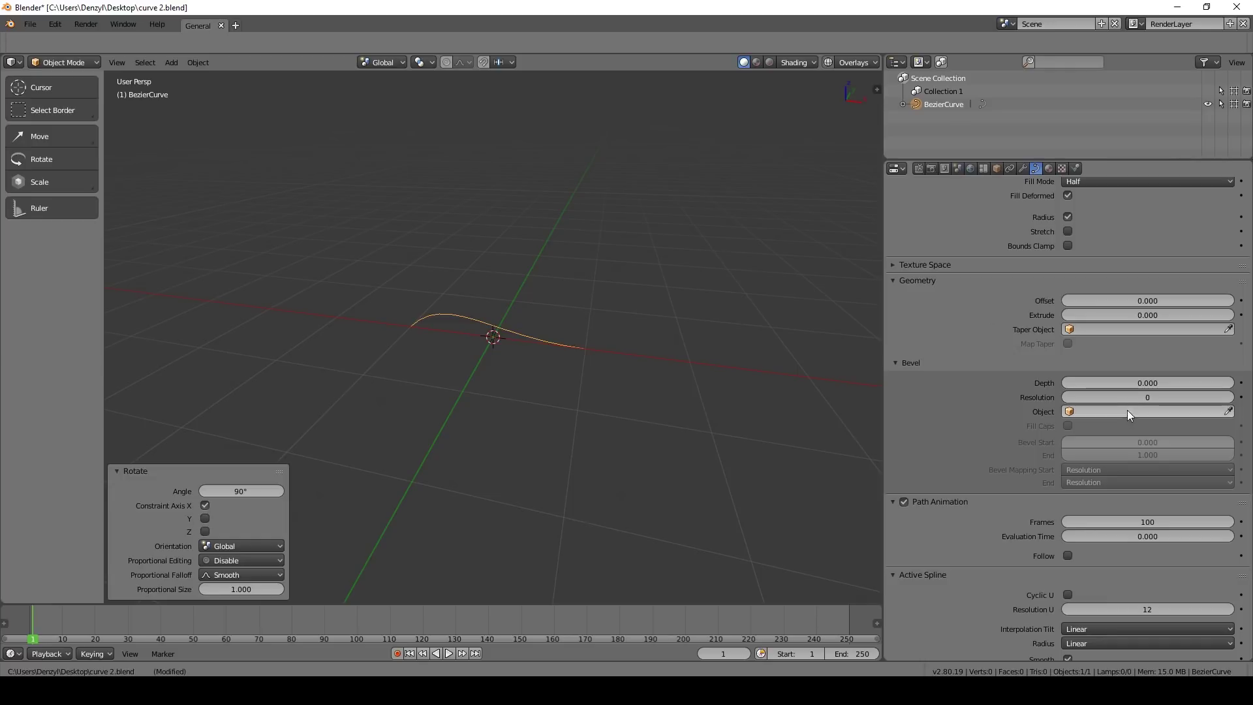
pyautogui.moveTo(1076, 384); pyautogui.dragTo(1158, 384)
pyautogui.moveTo(679, 335); pyautogui.dragTo(616, 337, button='middle')
pyautogui.scroll(6, 540, 326)
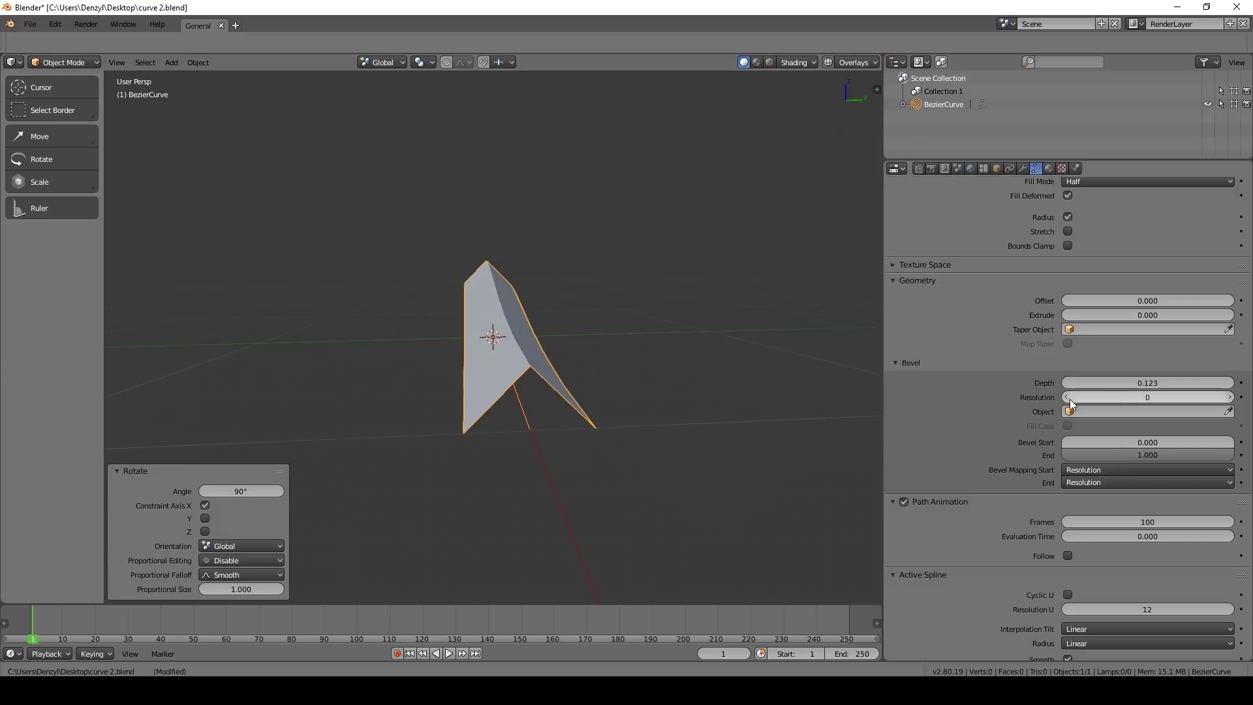
# Set the curve's bevel resolution to 6.
pyautogui.moveTo(1077, 398); pyautogui.dragTo(1088, 398)
pyautogui.click(1109, 397)
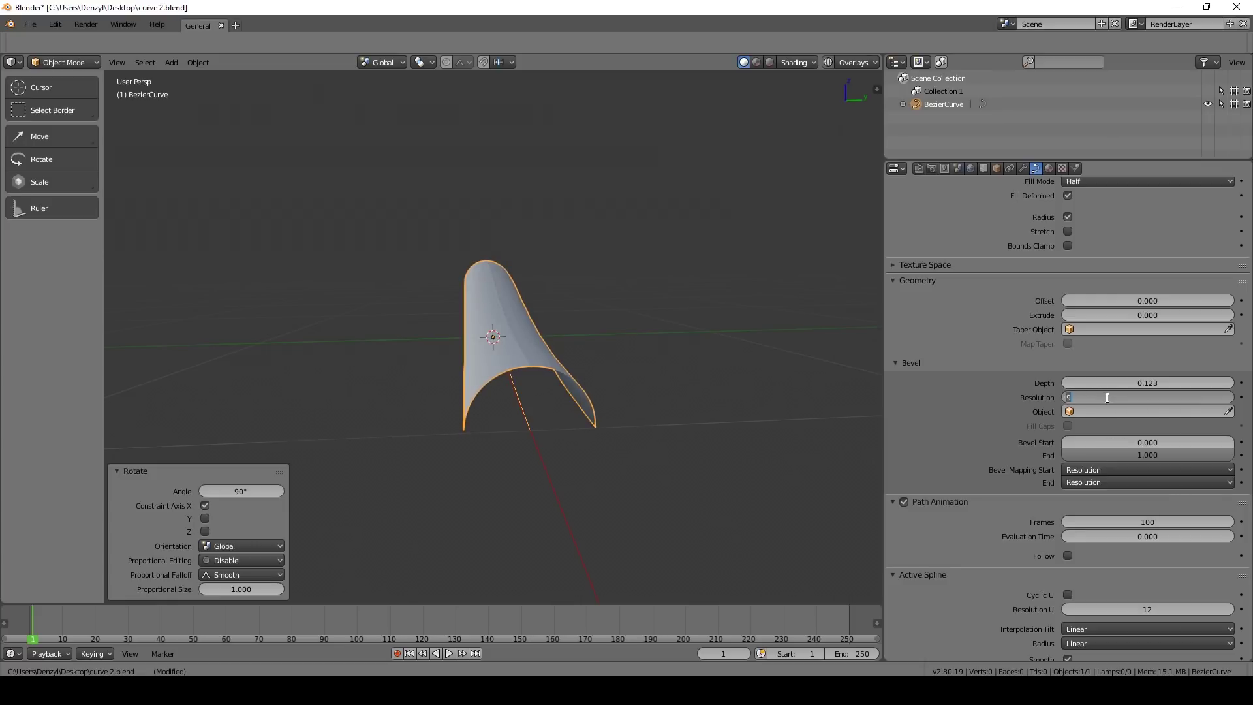
pyautogui.write('6')
pyautogui.press('Return')
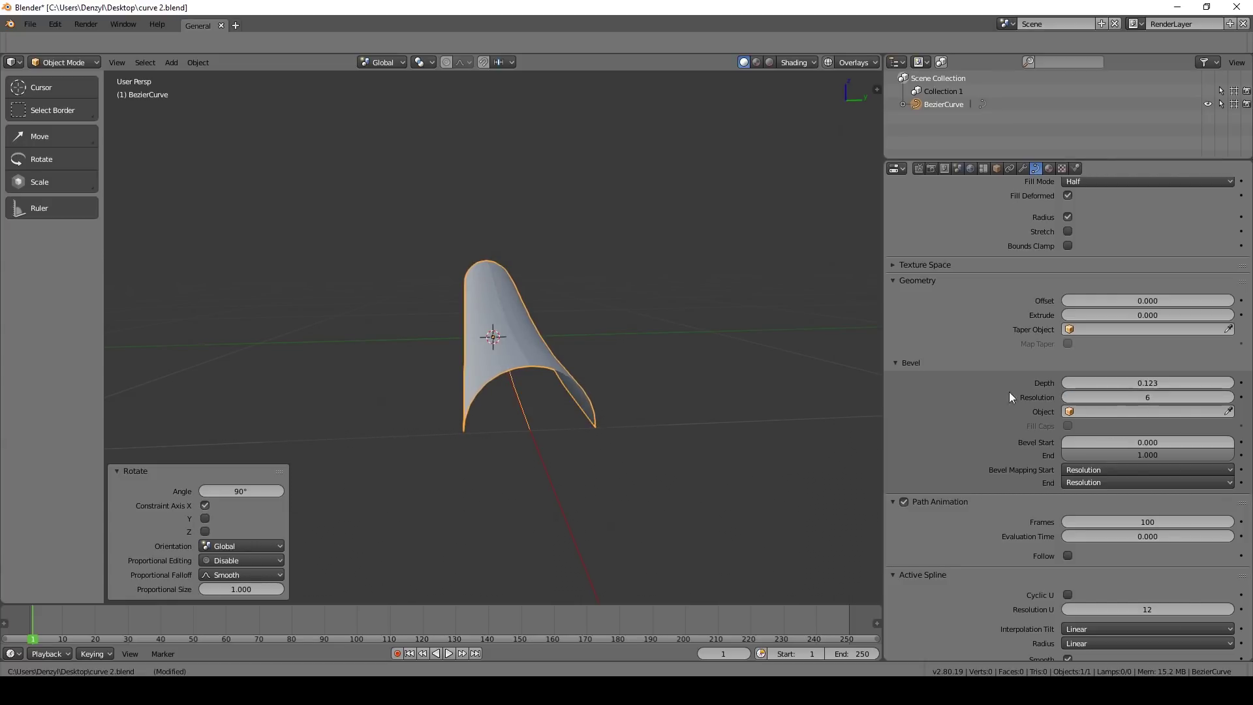
# Change the curve's fill mode to Full so that it forms a closed tube.
pyautogui.moveTo(648, 376); pyautogui.dragTo(705, 377, button='middle')
pyautogui.moveTo(842, 403); pyautogui.dragTo(773, 327, button='middle')
pyautogui.scroll(5, 969, 333)
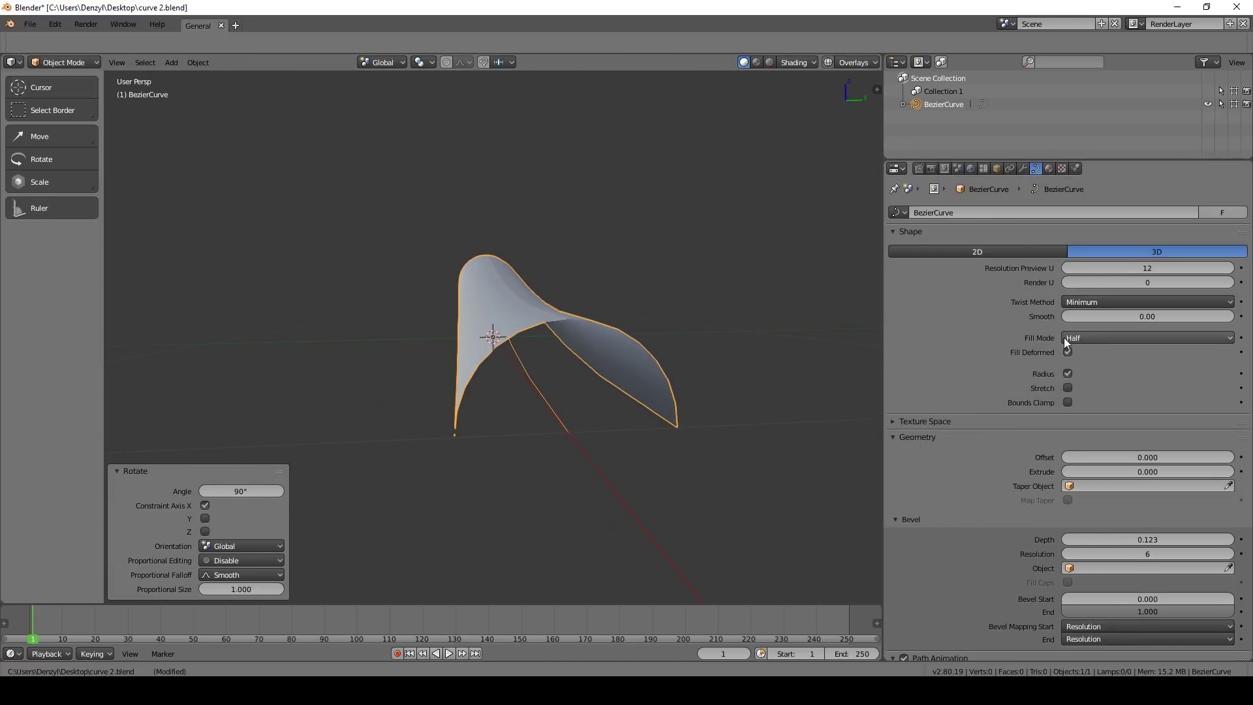
pyautogui.click(1088, 339)
pyautogui.click(1079, 356)
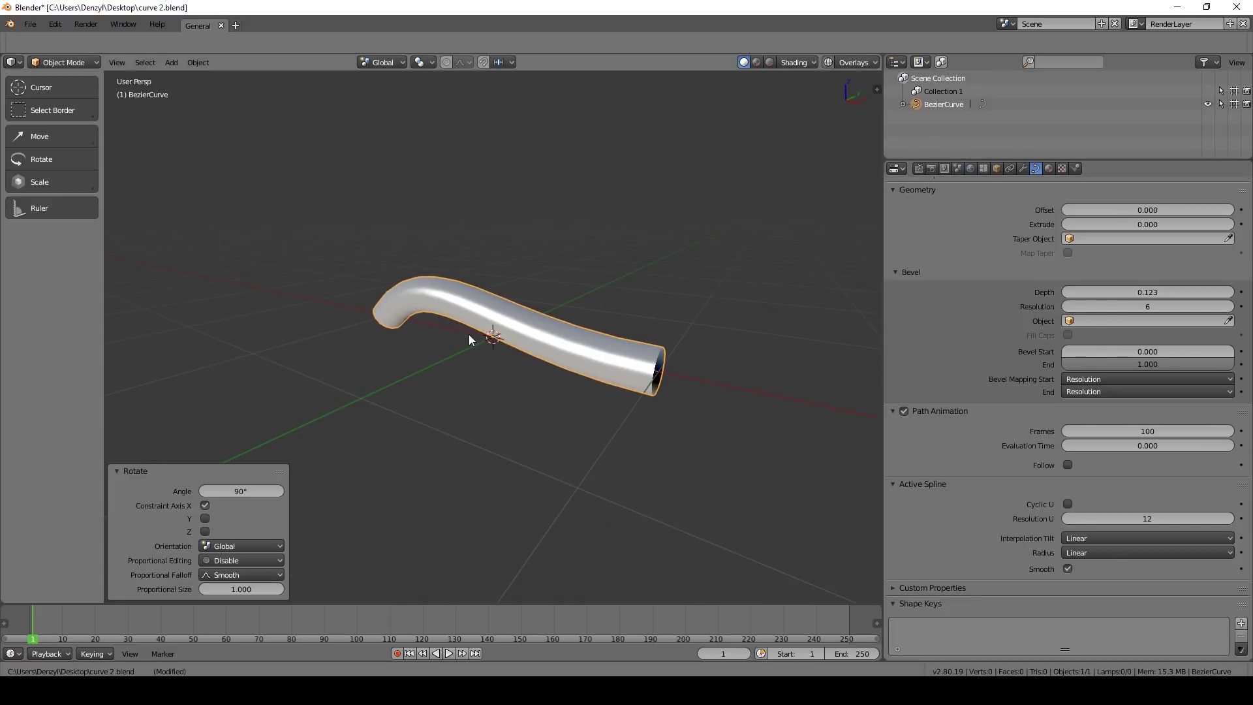
# Add a second Bezier curve and move it along the Y axis to sit behind the tube.
pyautogui.hotkey('shift', 'a')
pyautogui.moveTo(470, 334)
pyautogui.click(548, 337)
pyautogui.moveTo(553, 346)
pyautogui.mouseDown(button='middle')
pyautogui.moveTo(597, 333)
pyautogui.moveTo(551, 349)
pyautogui.mouseUp(button='middle')
pyautogui.press('g')
pyautogui.press('x')
pyautogui.press('y')
pyautogui.click(820, 372)
pyautogui.moveTo(820, 372); pyautogui.dragTo(732, 397, button='middle')
# Rotate the second curve's points 90° around the local X axis in Edit Mode and return to Object Mode.
pyautogui.press('Tab')
pyautogui.press('r')
pyautogui.press('x')
pyautogui.press('x')
pyautogui.write('90')
pyautogui.press('Return')
pyautogui.press('Tab')
# Select the tube-shaped curve and rename it "Stroke".
pyautogui.moveTo(813, 280); pyautogui.dragTo(531, 359, button='middle')
pyautogui.click(531, 358)
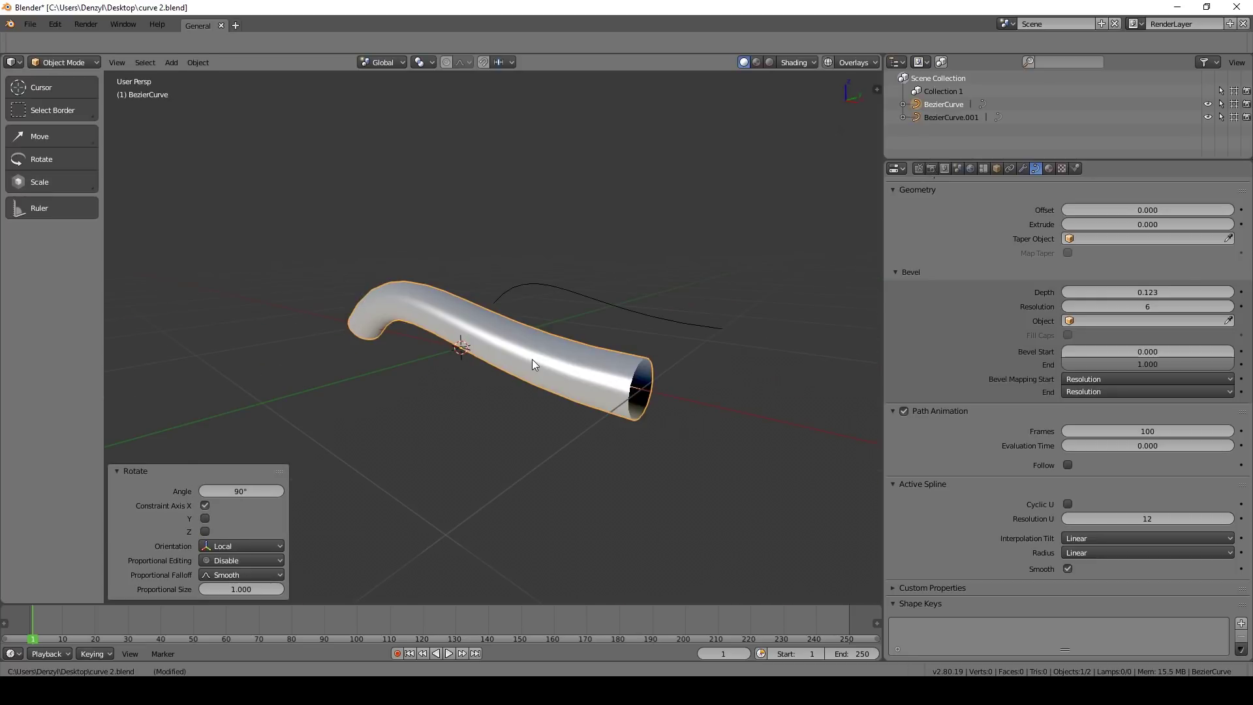
pyautogui.doubleClick(949, 103)
pyautogui.write('Stroke')
pyautogui.press('Return')
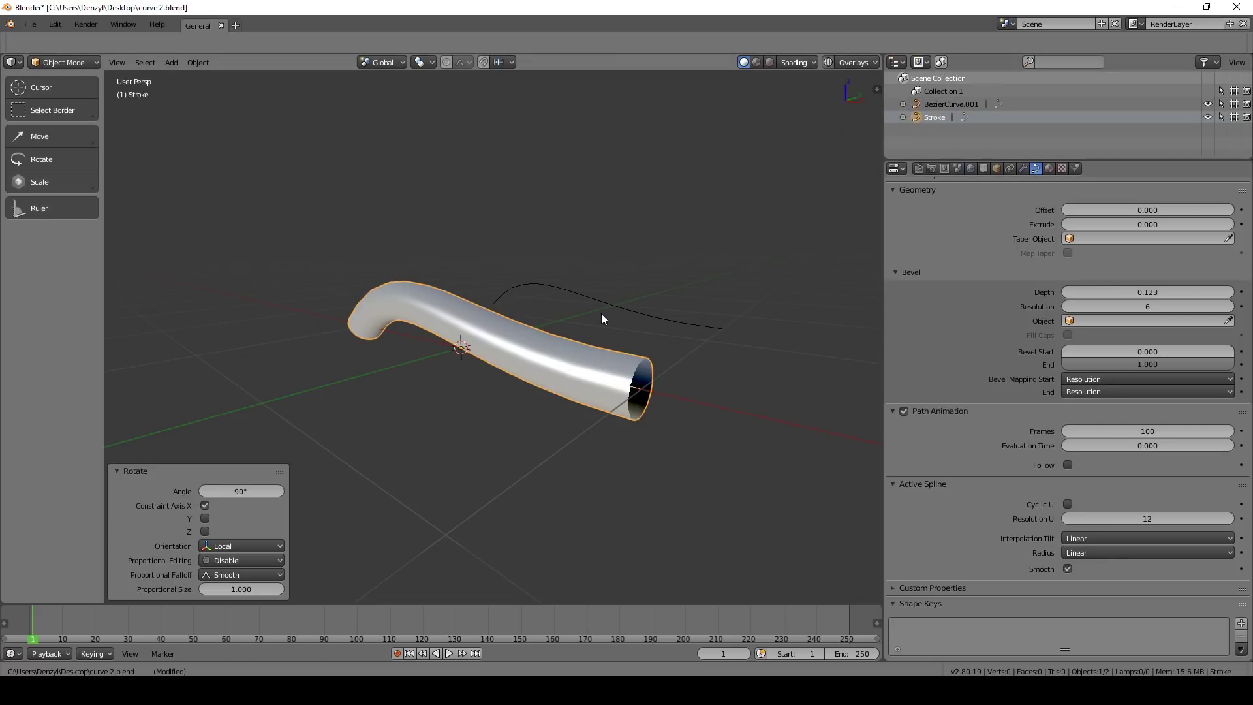
# Select the thin second curve and rename it "Taper Object".
pyautogui.click(631, 313)
pyautogui.doubleClick(940, 104)
pyautogui.write('Tap')
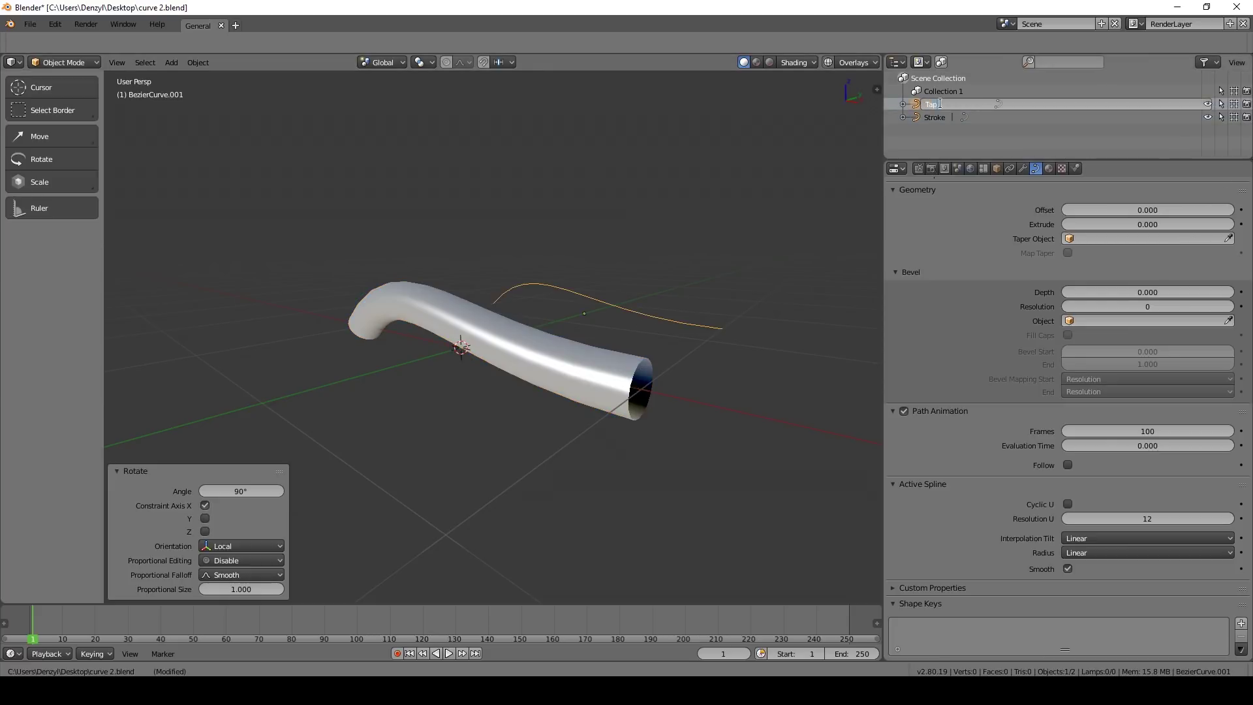
pyautogui.write('er Objec')
pyautogui.write('t')
pyautogui.press('Return')
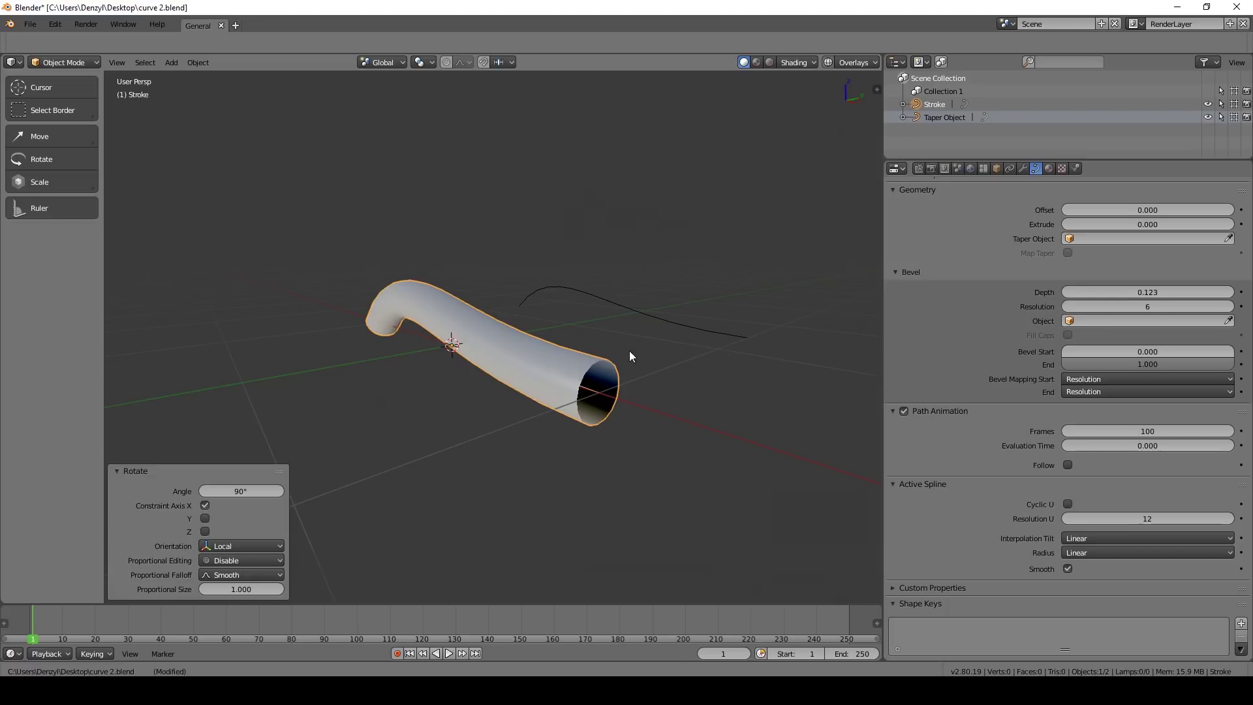
# Assign the curve named Taper Object as the taper object of the Stroke curve and inspect its tapered shape.
pyautogui.scroll(2, 962, 403)
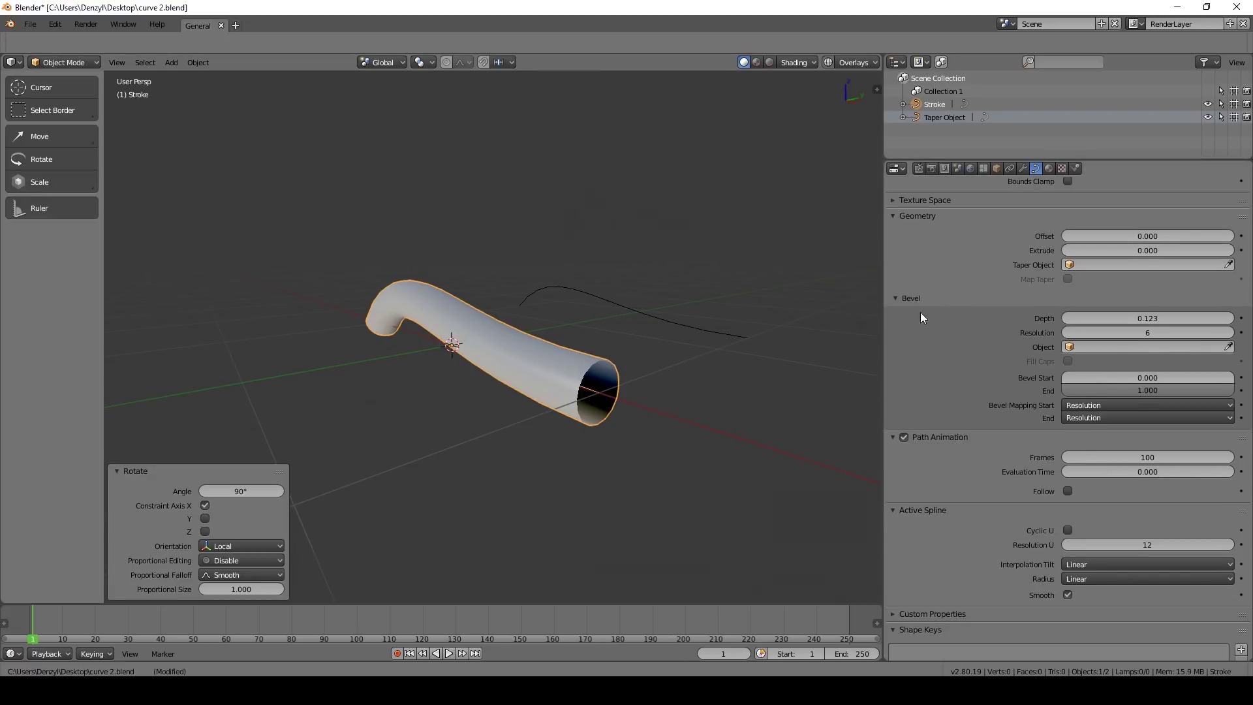
pyautogui.scroll(4, 925, 231)
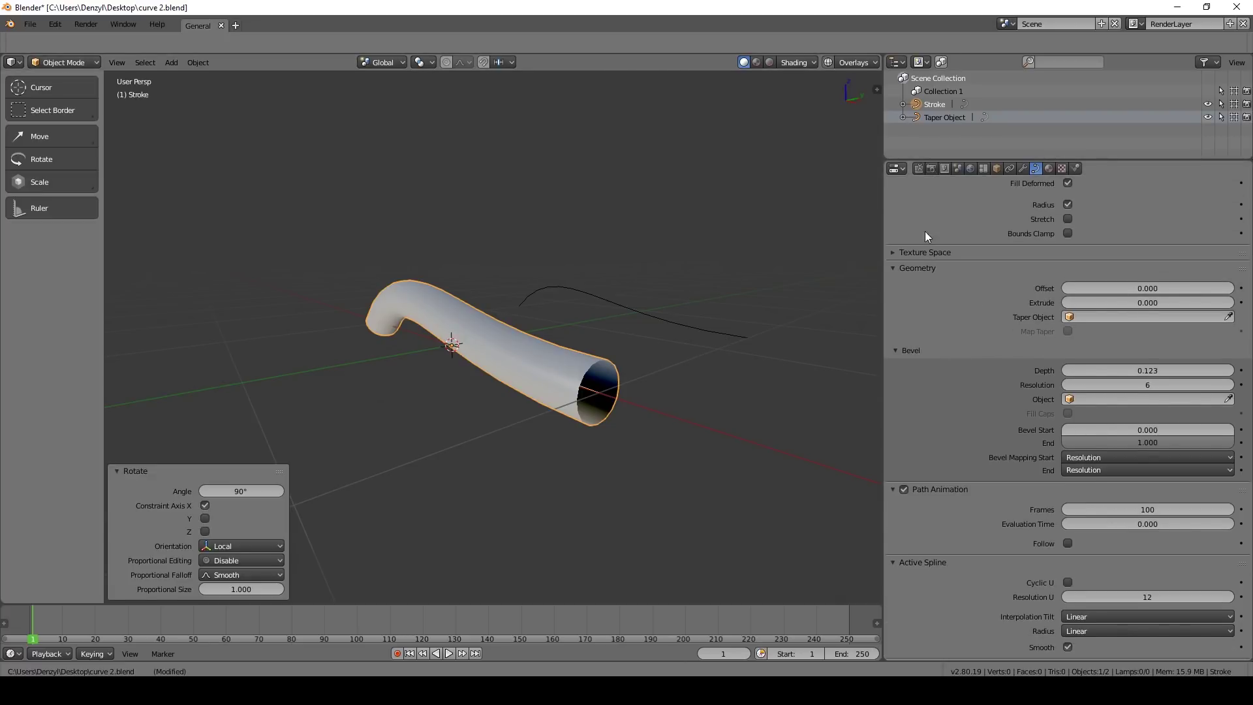
pyautogui.click(1086, 317)
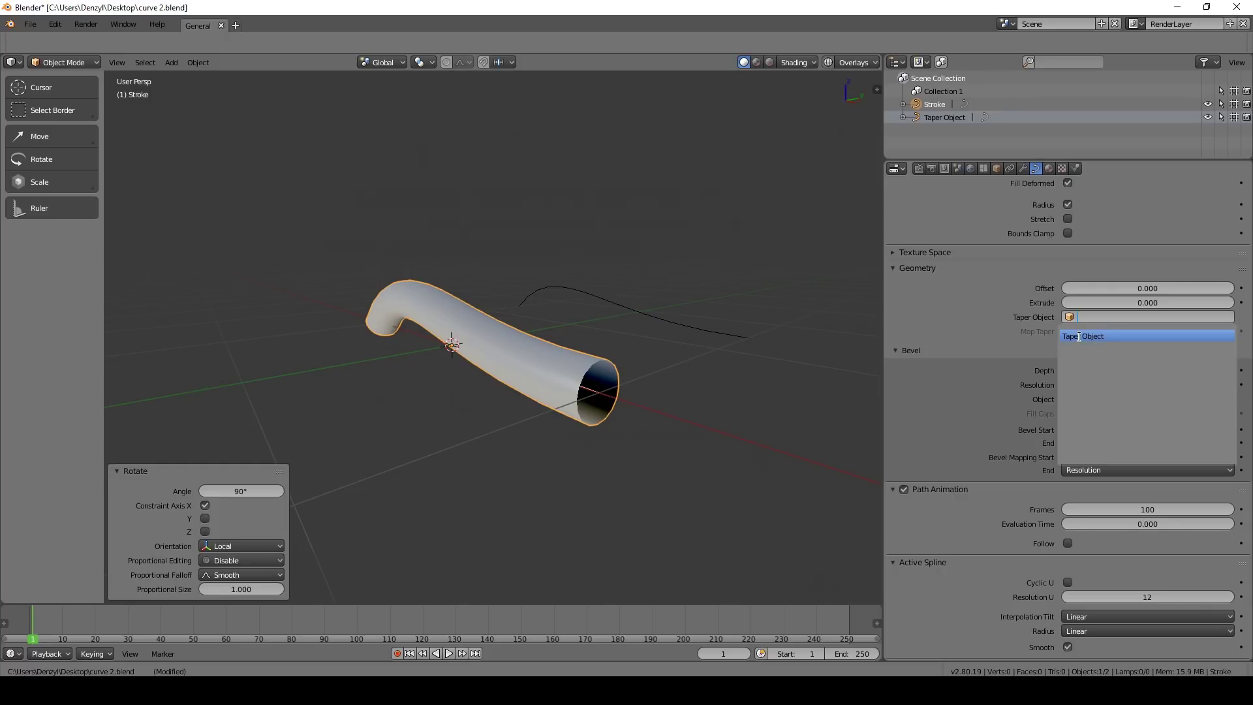
pyautogui.click(1078, 337)
pyautogui.moveTo(502, 346)
pyautogui.mouseDown(button='middle')
pyautogui.moveTo(616, 362)
pyautogui.moveTo(480, 314)
pyautogui.moveTo(550, 329)
pyautogui.mouseUp(button='middle')
pyautogui.scroll(5, 565, 349)
pyautogui.scroll(-3, 486, 321)
pyautogui.scroll(4, 551, 329)
pyautogui.moveTo(281, 332); pyautogui.dragTo(202, 335, button='middle')
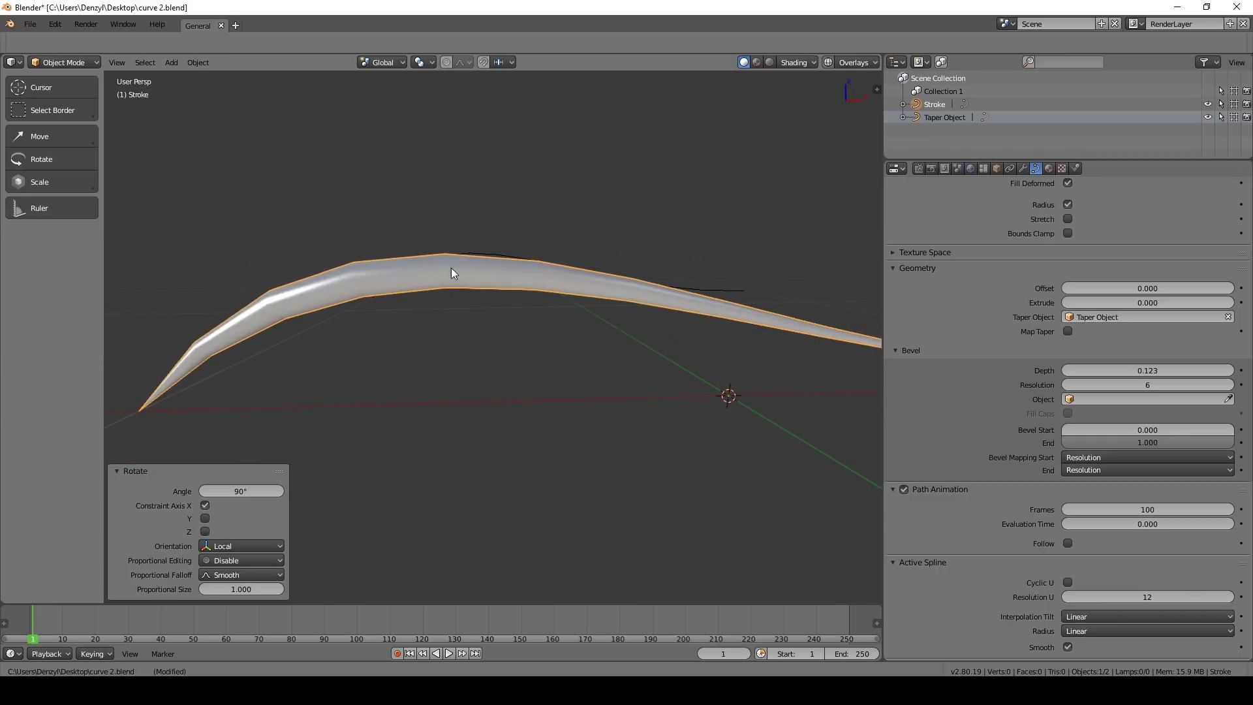
# Try a preview resolution of 24 and a render resolution of 64 on the Stroke curve, resetting render resolution to 0.
pyautogui.scroll(6, 1036, 333)
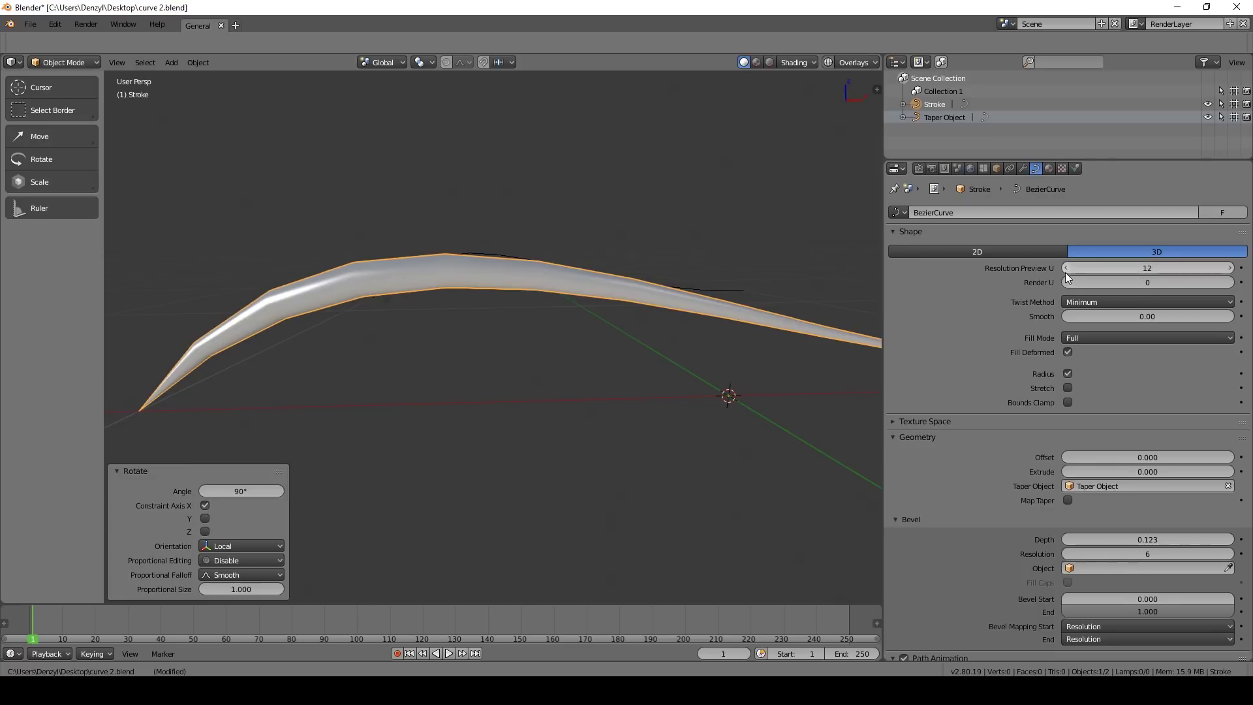
pyautogui.moveTo(1122, 267); pyautogui.dragTo(1181, 268)
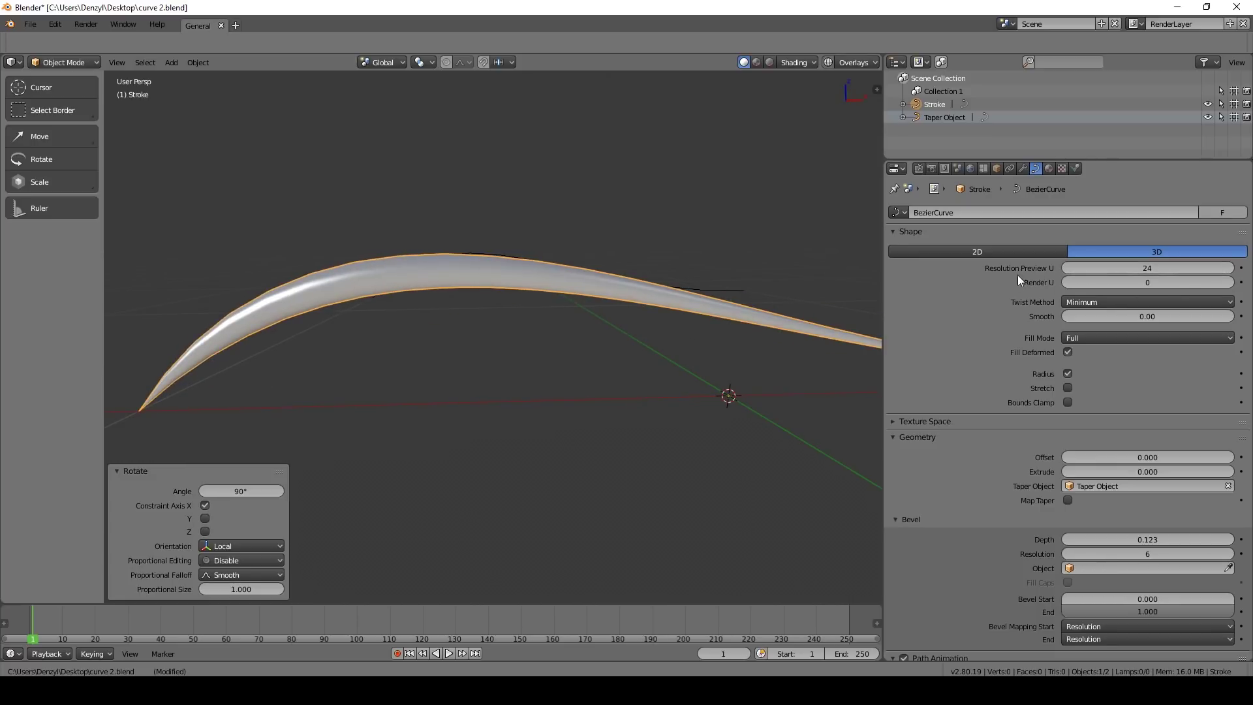
pyautogui.moveTo(1109, 282); pyautogui.dragTo(1135, 282)
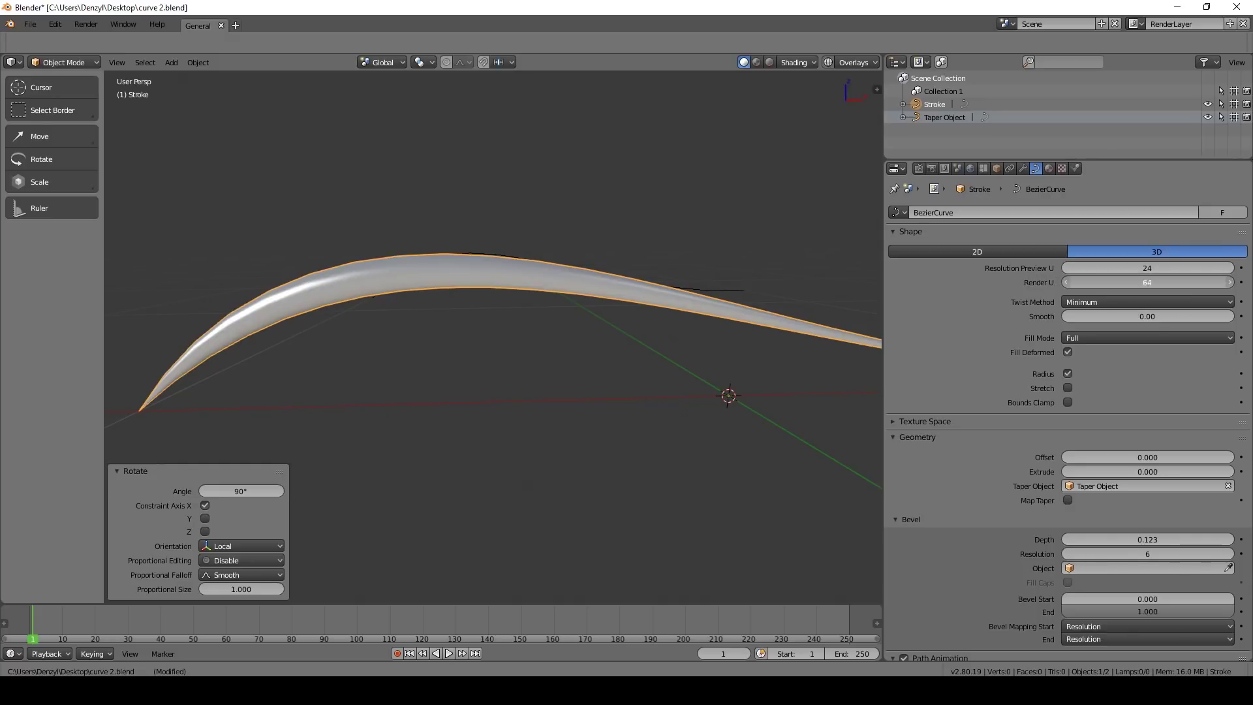
pyautogui.moveTo(1147, 282); pyautogui.dragTo(1076, 282)
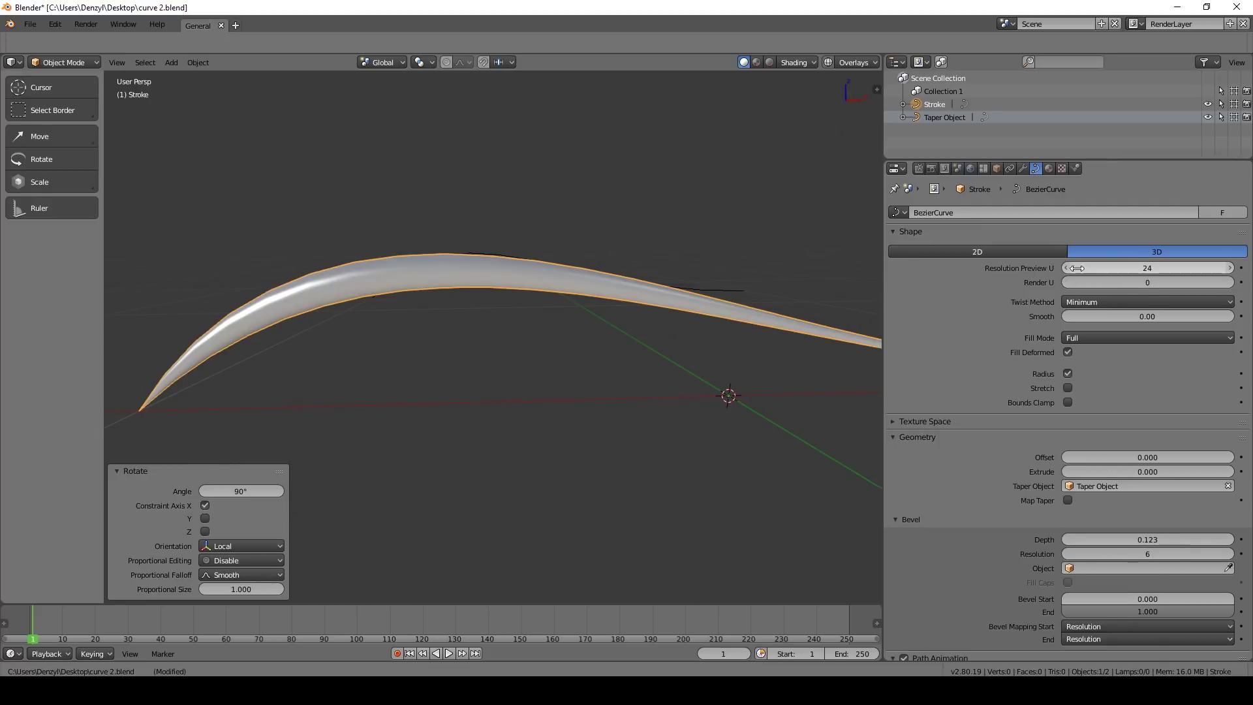
# Set the Stroke curve's preview resolution U to 60.
pyautogui.click(1138, 269)
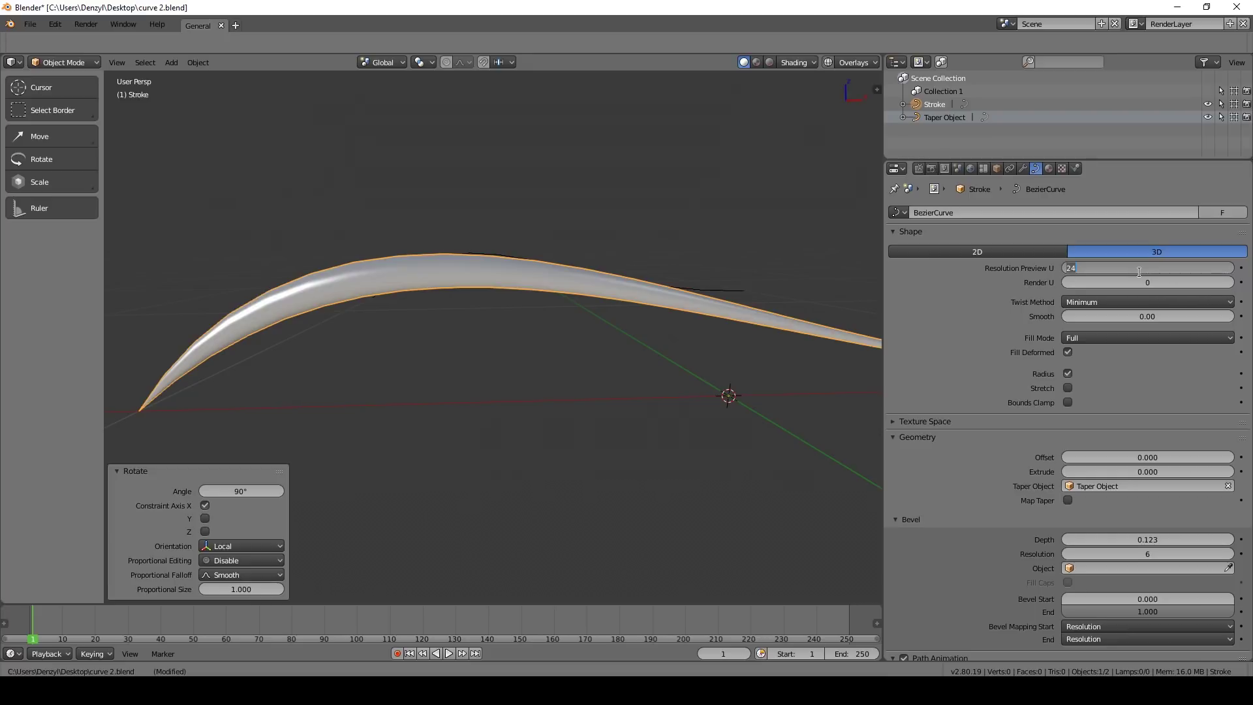
pyautogui.write('60')
pyautogui.press('Return')
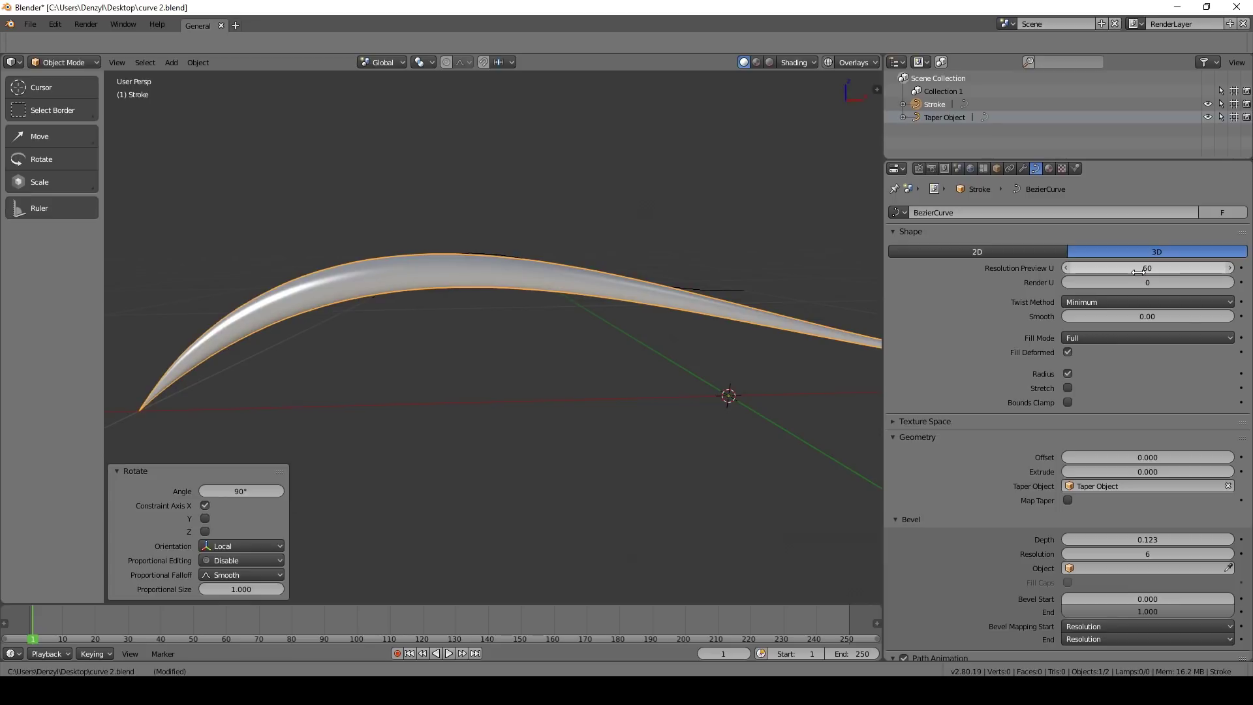
# Increase the Stroke curve's bevel depth to 0.184.
pyautogui.scroll(-4, 591, 321)
pyautogui.moveTo(617, 326)
pyautogui.mouseDown(button='middle')
pyautogui.moveTo(564, 333)
pyautogui.moveTo(620, 329)
pyautogui.mouseUp(button='middle')
pyautogui.scroll(5, 501, 436)
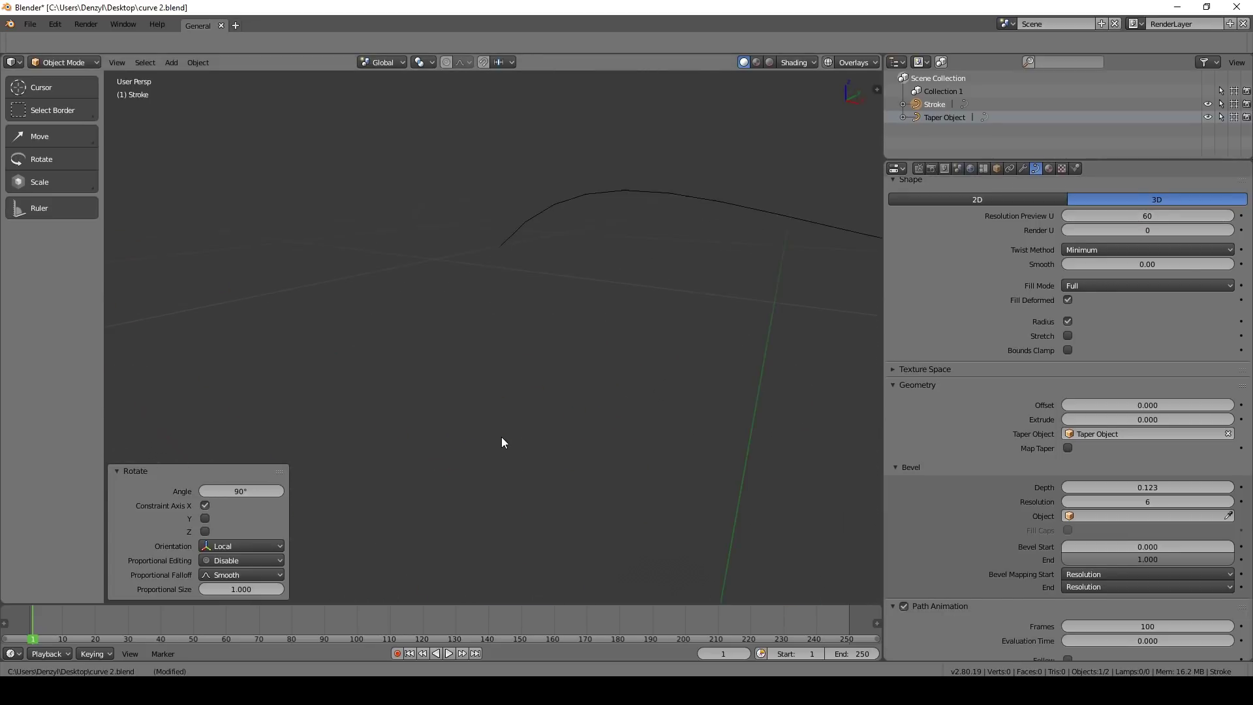
pyautogui.scroll(-4, 501, 436)
pyautogui.scroll(-1, 489, 432)
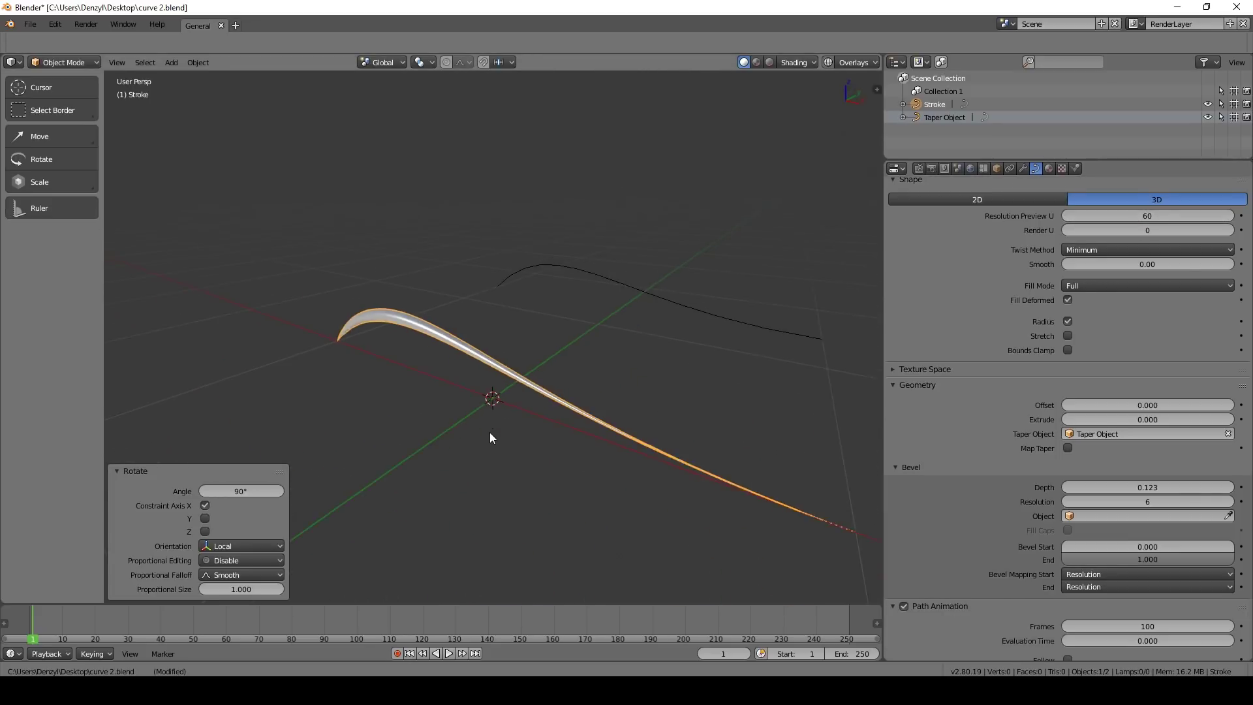
pyautogui.moveTo(1109, 487)
pyautogui.mouseDown()
pyautogui.moveTo(1181, 486)
pyautogui.moveTo(1126, 486)
pyautogui.mouseUp()
pyautogui.scroll(-6, 427, 384)
pyautogui.scroll(1, 457, 388)
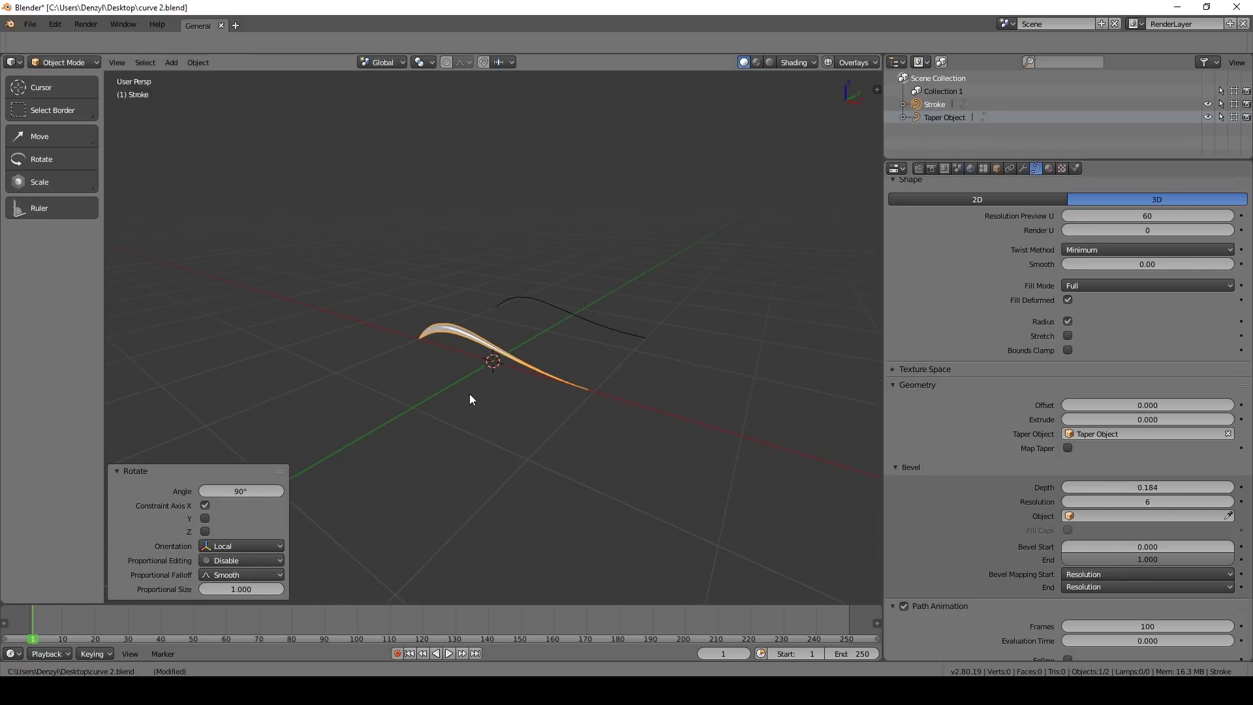
# Add a Bezier circle at the origin and move it about -1.79 along the global Y axis.
pyautogui.hotkey('shift', 'a')
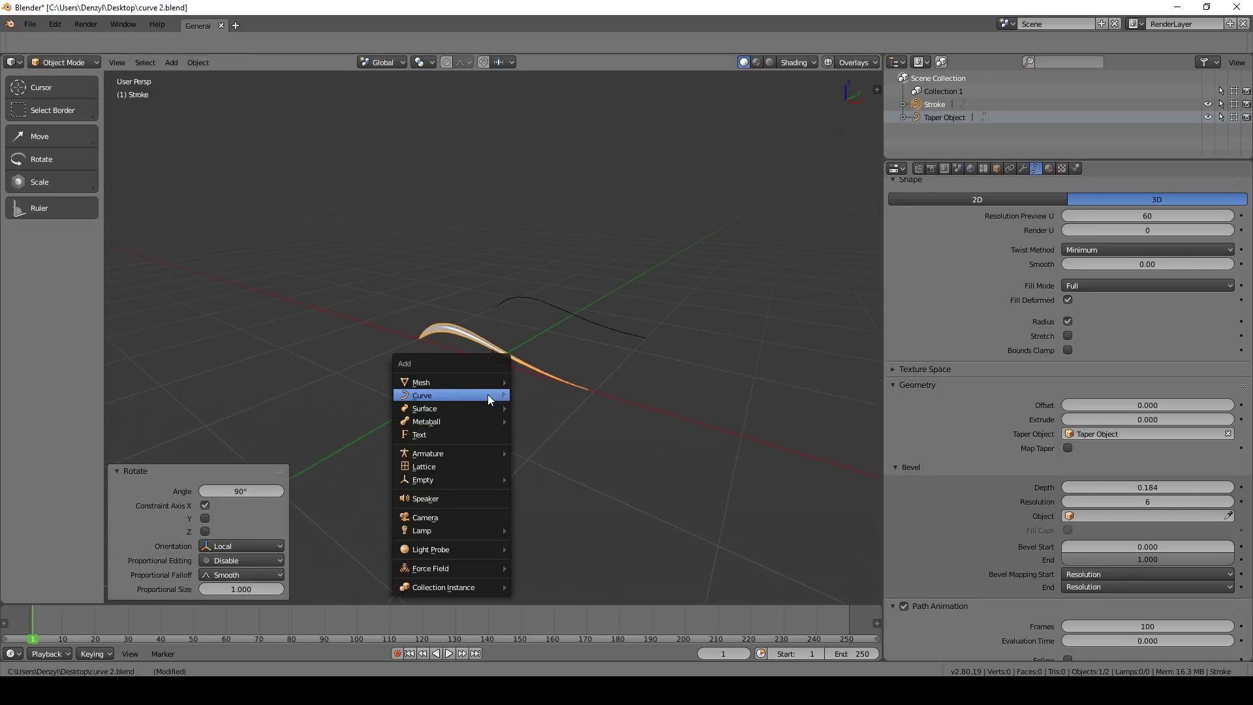
pyautogui.moveTo(487, 394)
pyautogui.click(562, 411)
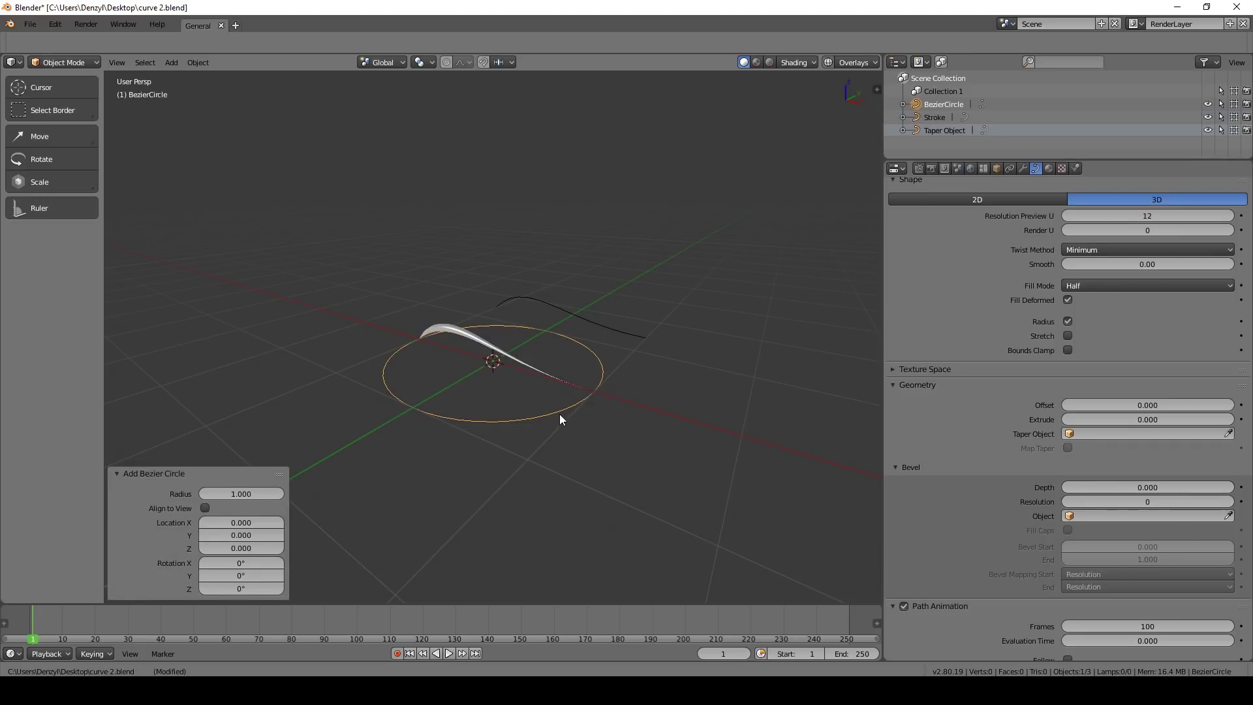
pyautogui.press('g')
pyautogui.press('x')
pyautogui.press('y')
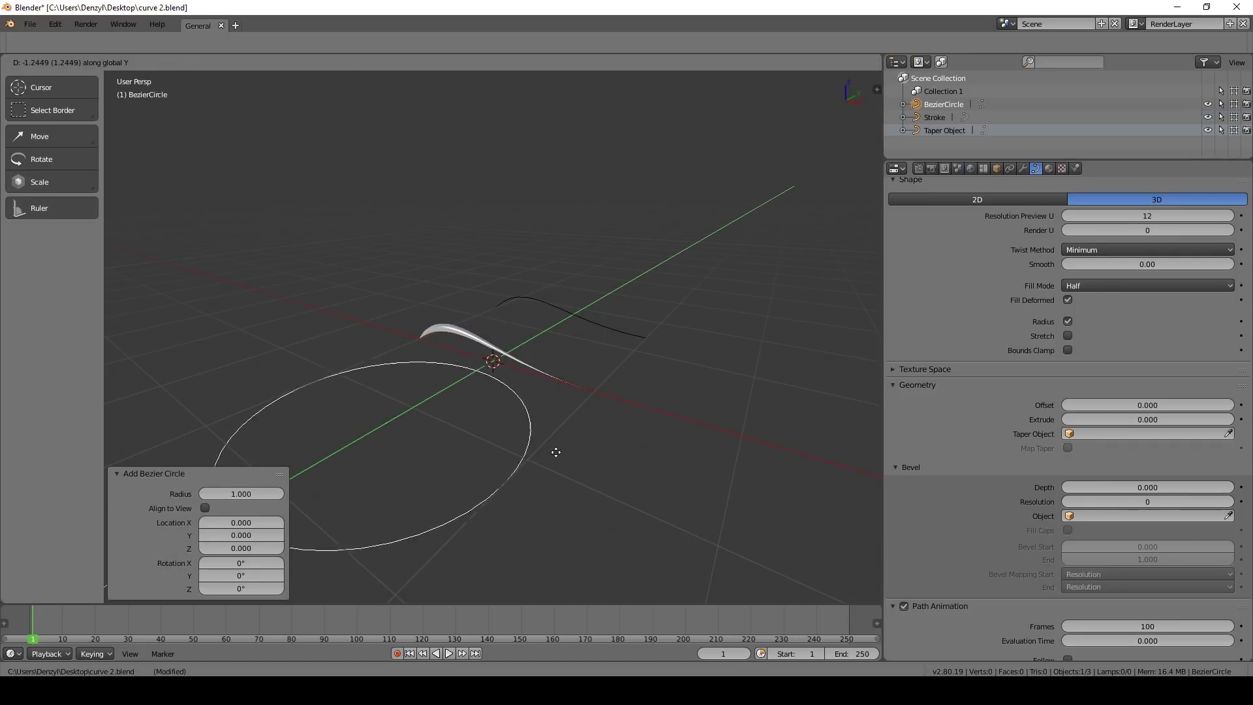
pyautogui.click(495, 489)
# Rename the new Bezier circle to Bevel Object.
pyautogui.doubleClick(937, 103)
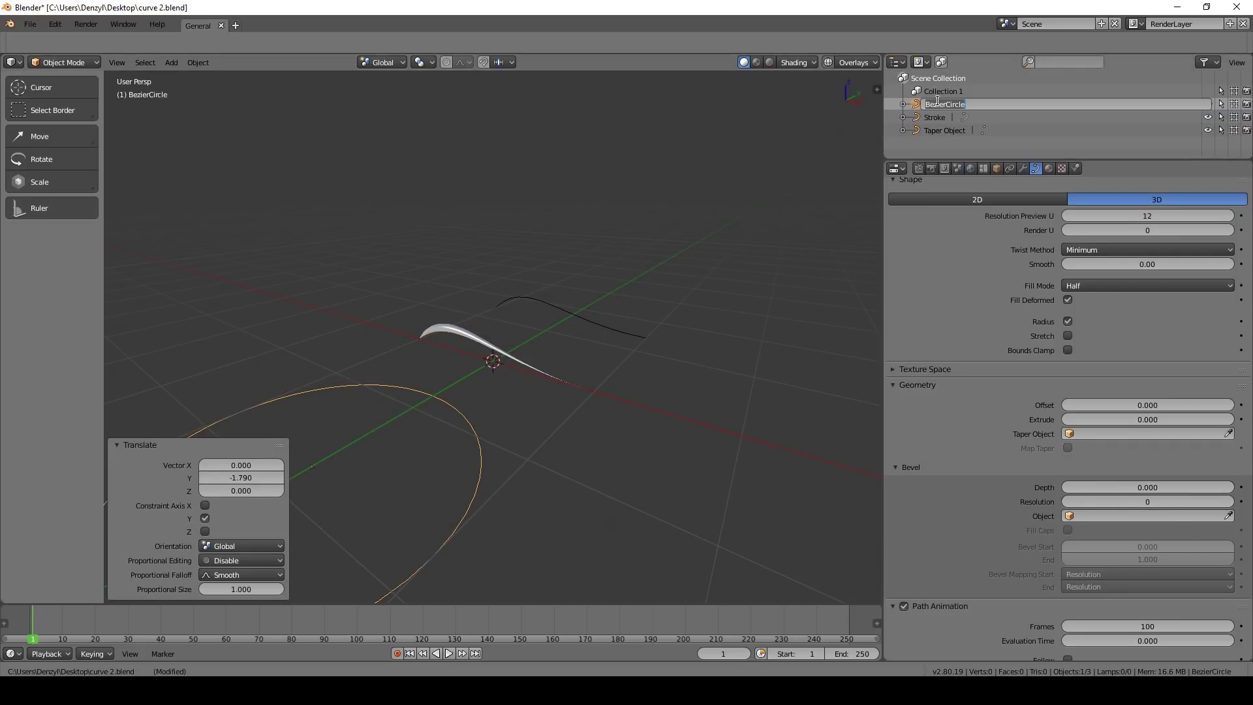
pyautogui.write('Bevel Object')
pyautogui.press('Return')
# Assign the curve named Bevel Object as the bevel object of the Stroke curve.
pyautogui.click(486, 349)
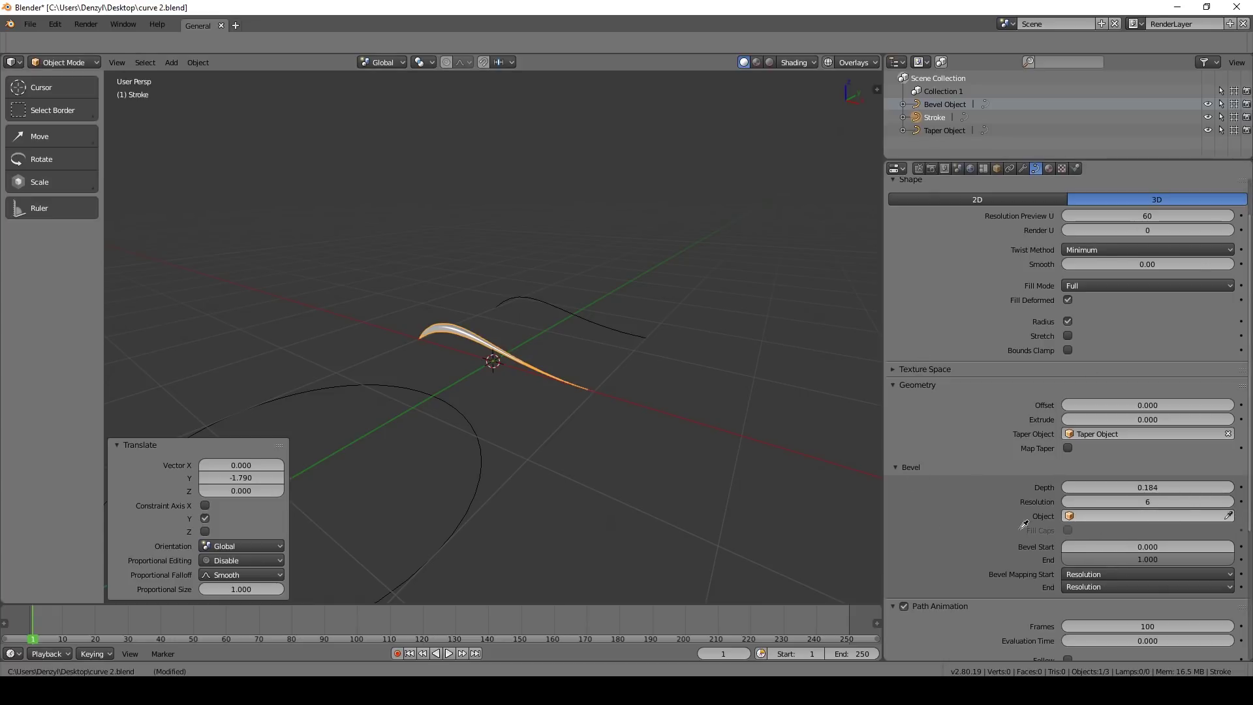
pyautogui.click(457, 402)
pyautogui.click(1115, 517)
pyautogui.click(1092, 535)
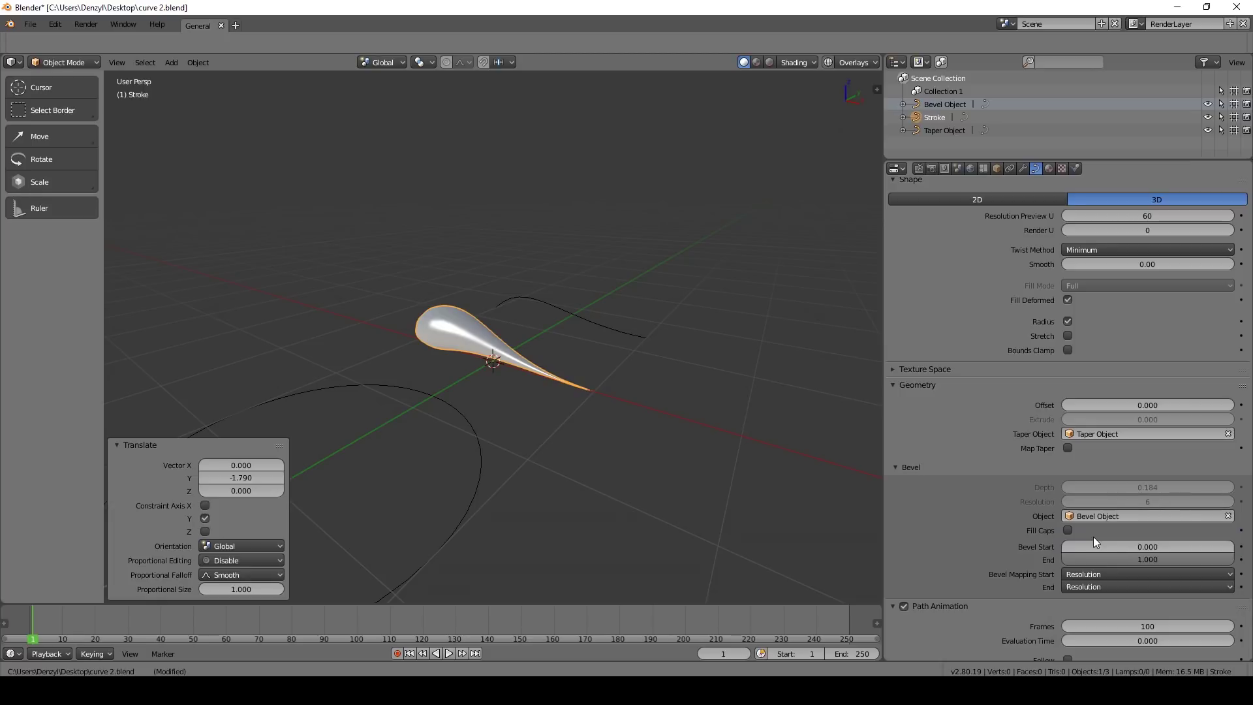
# Scale the Bevel Object circle down uniformly to about 0.205 to thin the stroke.
pyautogui.moveTo(758, 507)
pyautogui.mouseDown(button='middle')
pyautogui.moveTo(562, 447)
pyautogui.moveTo(448, 343)
pyautogui.moveTo(609, 334)
pyautogui.moveTo(683, 390)
pyautogui.mouseUp(button='middle')
pyautogui.click(633, 370)
pyautogui.press('s')
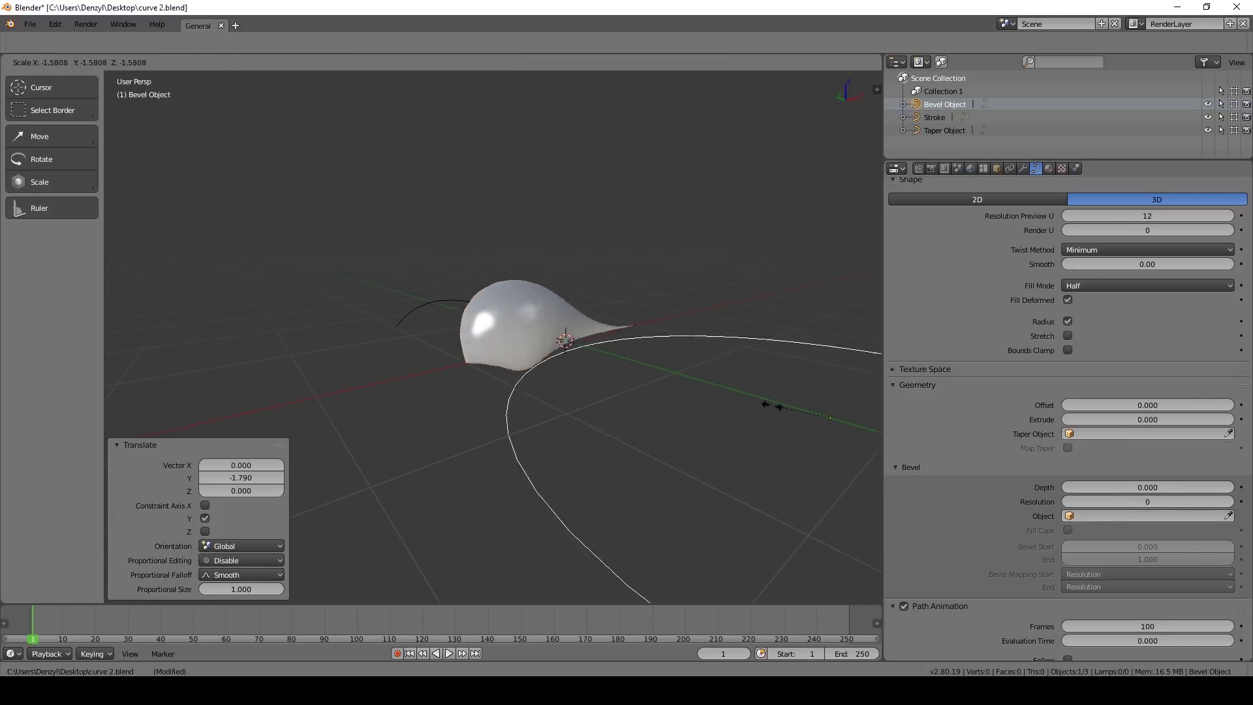
pyautogui.click(830, 426)
pyautogui.moveTo(828, 434)
pyautogui.mouseDown(button='middle')
pyautogui.moveTo(638, 523)
pyautogui.moveTo(735, 495)
pyautogui.moveTo(576, 397)
pyautogui.moveTo(580, 421)
pyautogui.moveTo(604, 414)
pyautogui.moveTo(566, 413)
pyautogui.mouseUp(button='middle')
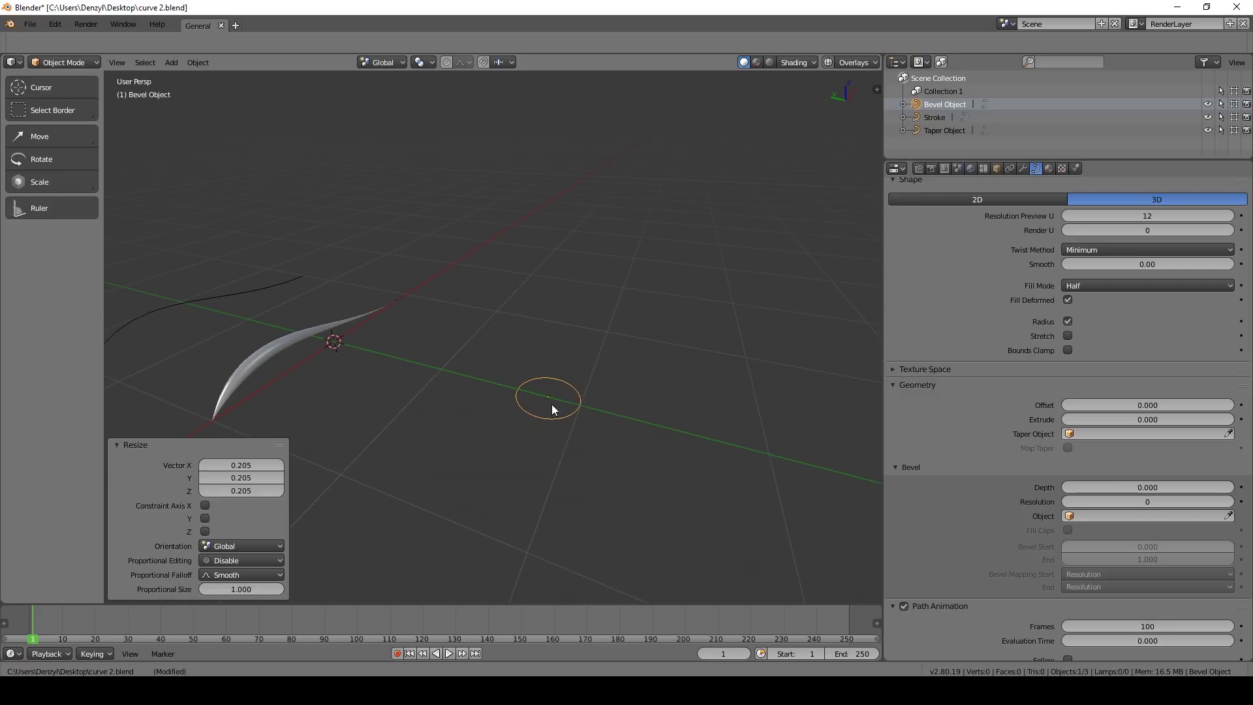
# Enter edit mode on Bevel Object and subdivide all segments of the circle.
pyautogui.press('Tab')
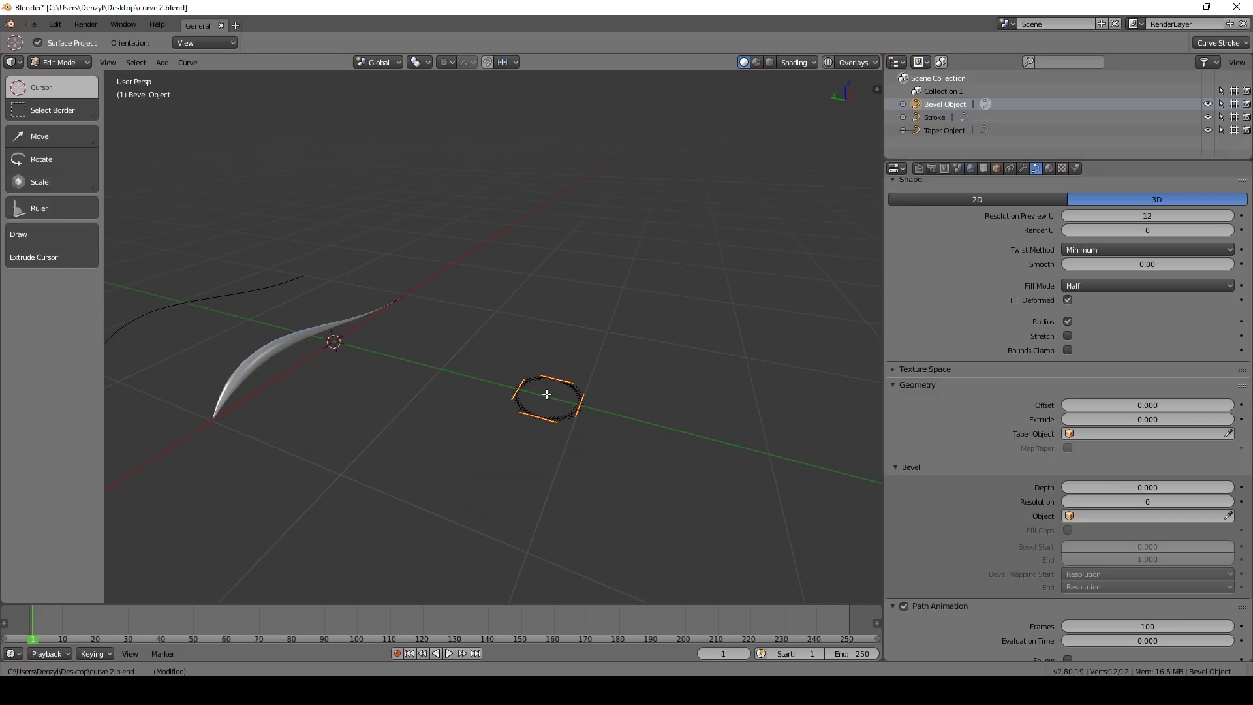
pyautogui.moveTo(597, 409); pyautogui.dragTo(535, 414, button='middle')
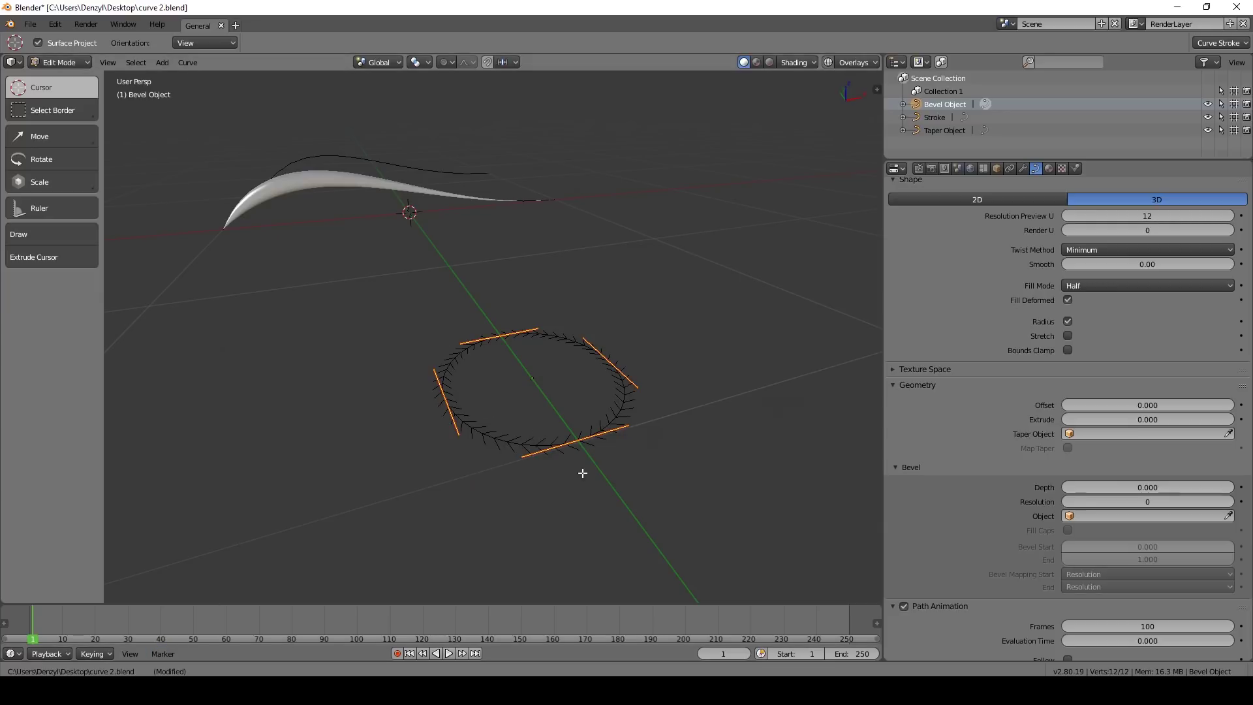
pyautogui.press('b')
pyautogui.moveTo(780, 546); pyautogui.dragTo(359, 276)
pyautogui.click(163, 62)
pyautogui.moveTo(186, 63)
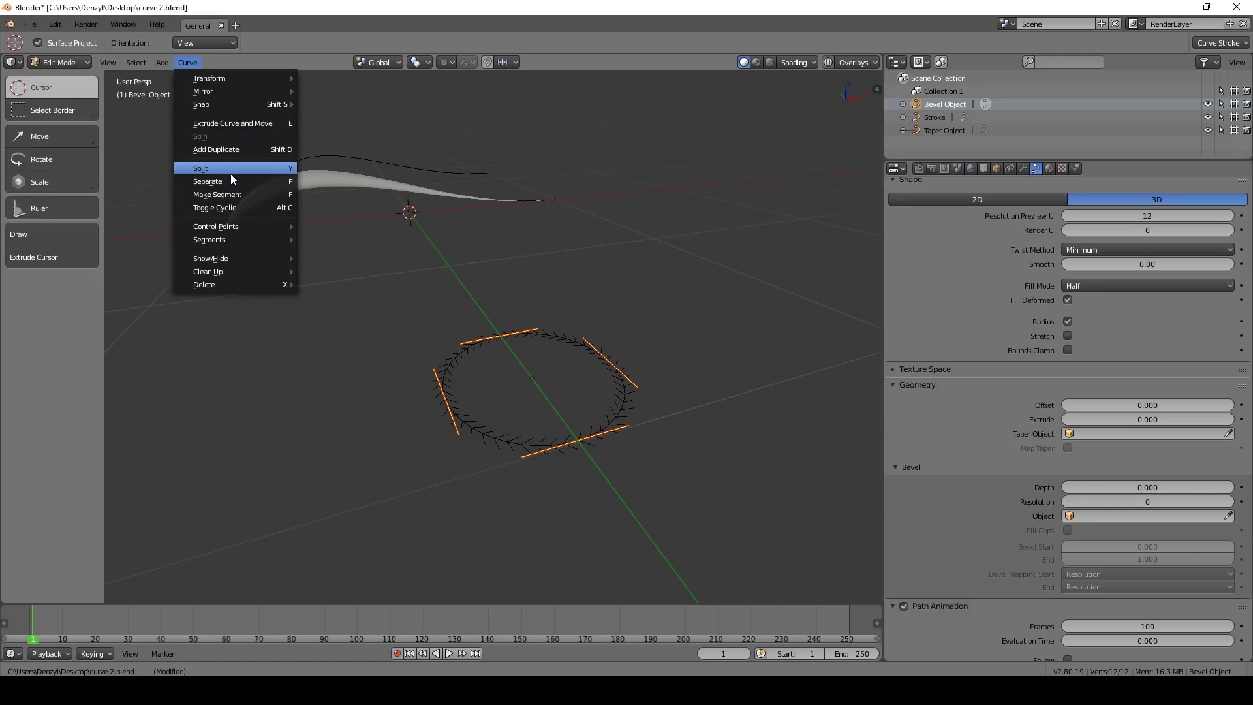
pyautogui.moveTo(242, 241)
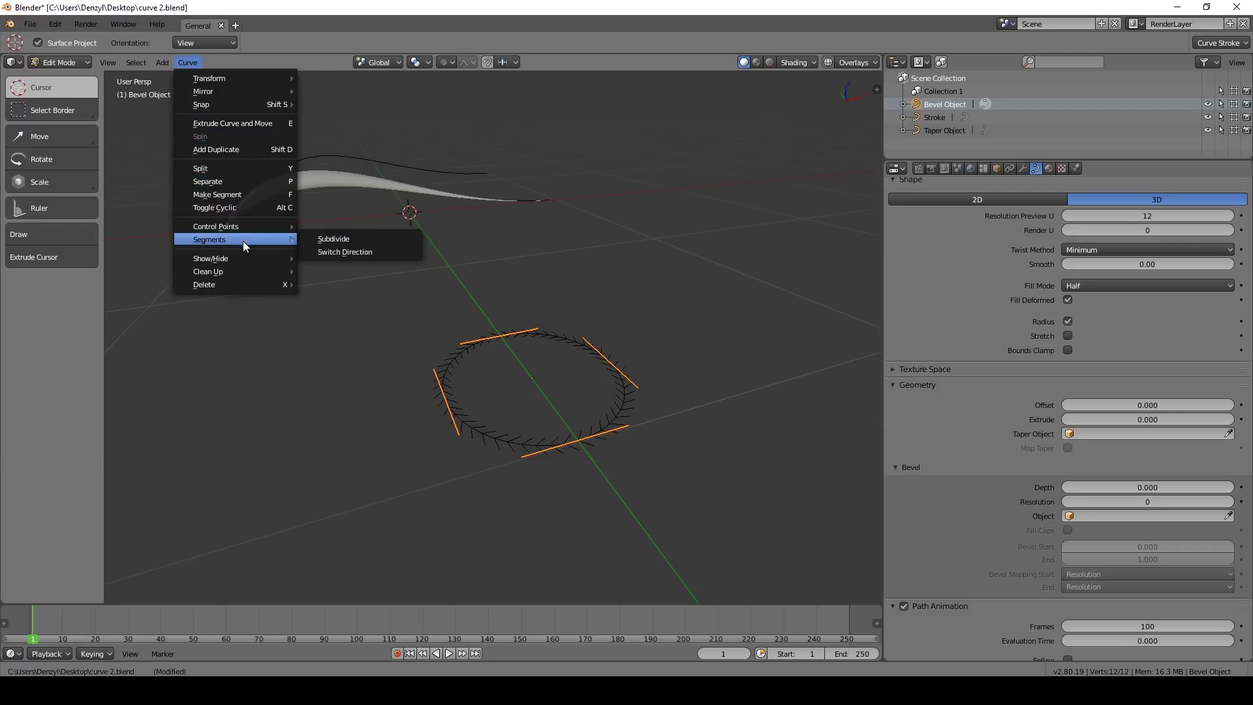
pyautogui.click(331, 244)
# Select the four alternate control points of Bevel Object and scale them inward to form a four-pointed star.
pyautogui.rightClick(488, 422)
pyautogui.keyDown('shift'); pyautogui.rightClick(559, 336); pyautogui.keyUp('shift')
pyautogui.keyDown('shift'); pyautogui.rightClick(622, 401); pyautogui.keyUp('shift')
pyautogui.press('s')
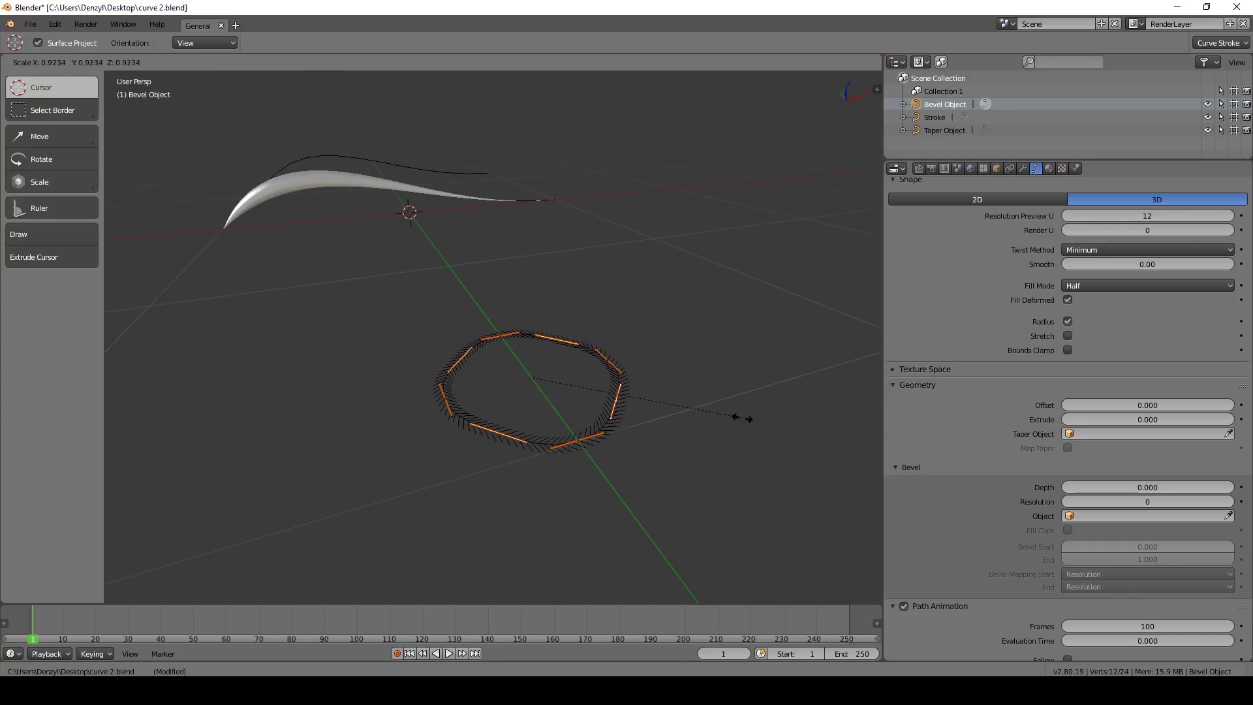
pyautogui.click(653, 405)
pyautogui.moveTo(528, 400)
pyautogui.mouseDown(button='middle')
pyautogui.moveTo(574, 327)
pyautogui.moveTo(691, 274)
pyautogui.moveTo(557, 267)
pyautogui.moveTo(672, 246)
pyautogui.moveTo(648, 221)
pyautogui.moveTo(682, 224)
pyautogui.moveTo(669, 247)
pyautogui.moveTo(632, 246)
pyautogui.mouseUp(button='middle')
pyautogui.scroll(-3, 689, 277)
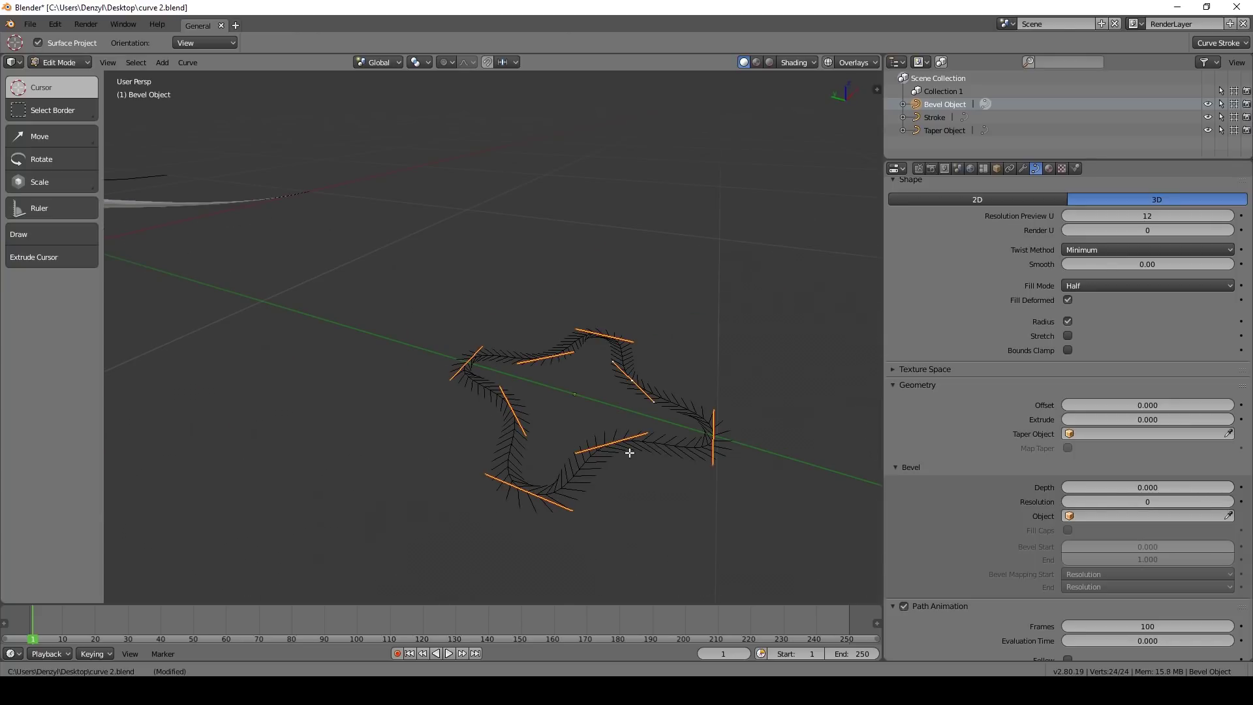
# Subdivide all segments of the star-shaped Bevel Object curve with one cut.
pyautogui.click(184, 62)
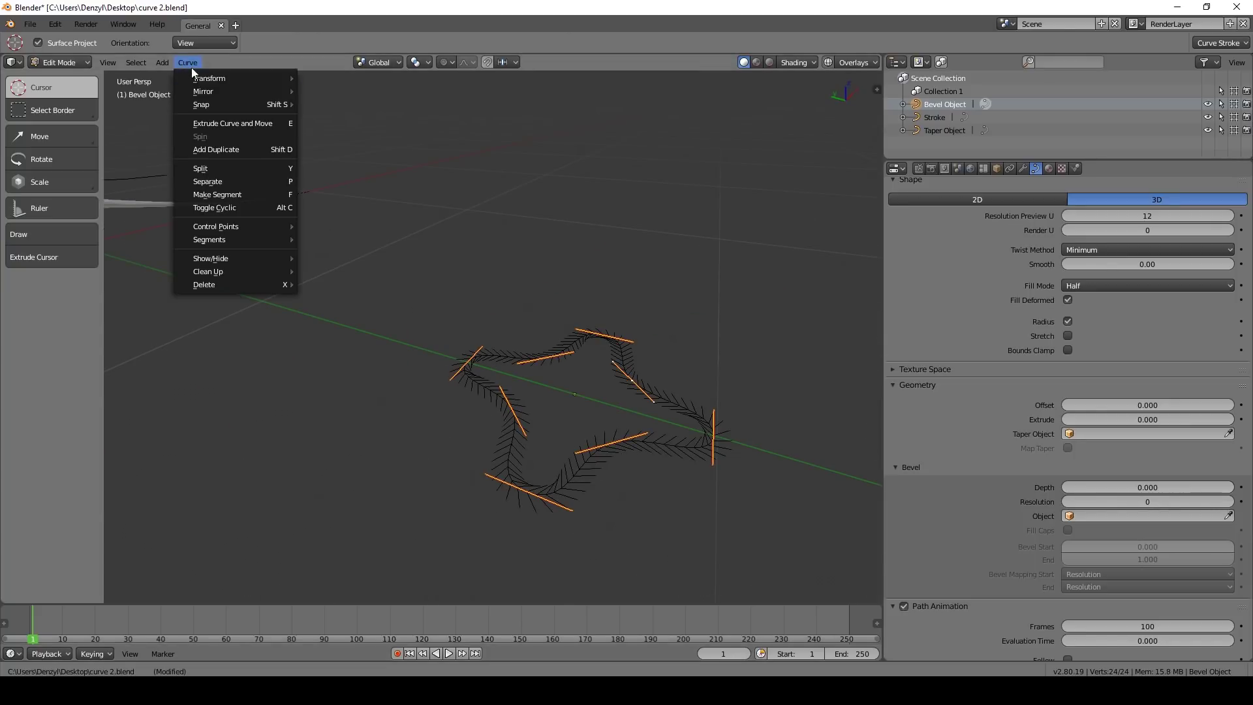
pyautogui.moveTo(271, 240)
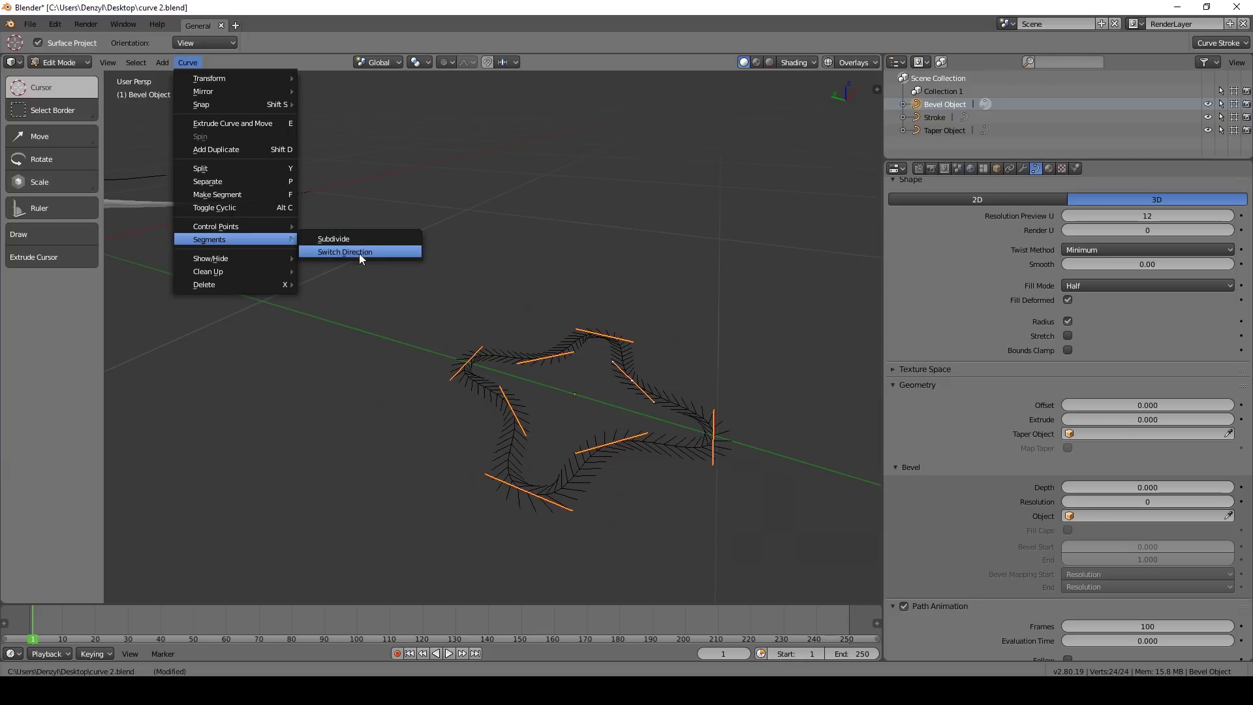
pyautogui.click(340, 239)
# Scale the star's four tip control points inward to about 0.6 and return Bevel Object to object mode.
pyautogui.rightClick(534, 491)
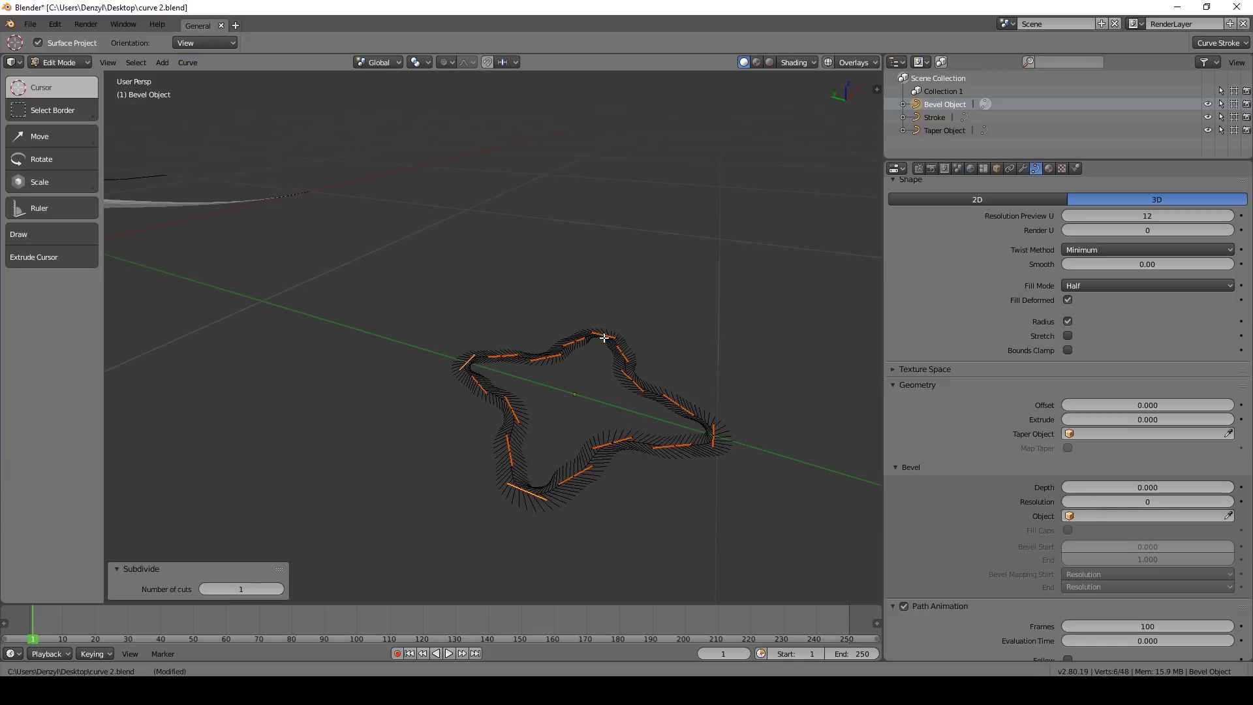
pyautogui.keyDown('shift'); pyautogui.rightClick(716, 435); pyautogui.keyUp('shift')
pyautogui.press('s')
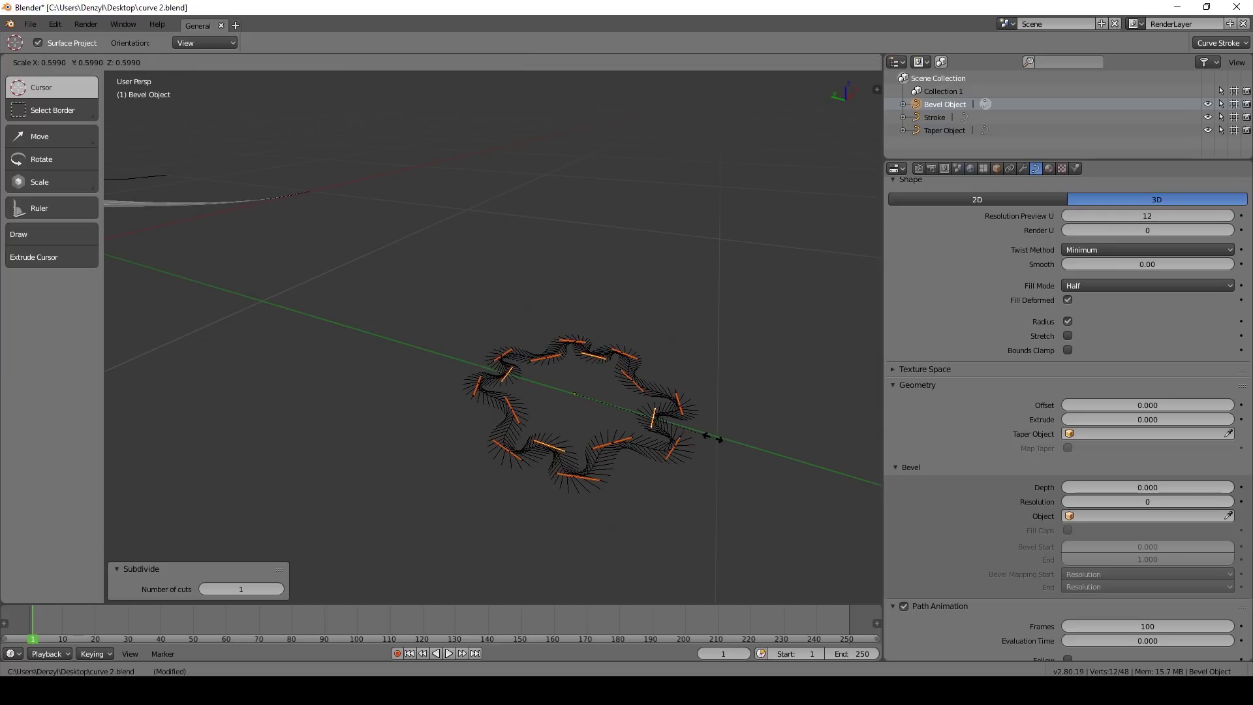
pyautogui.click(712, 437)
pyautogui.scroll(-8, 461, 408)
pyautogui.scroll(4, 394, 324)
pyautogui.moveTo(394, 324)
pyautogui.mouseDown(button='middle')
pyautogui.moveTo(495, 333)
pyautogui.moveTo(509, 310)
pyautogui.mouseUp(button='middle')
pyautogui.moveTo(456, 305)
pyautogui.mouseDown(button='middle')
pyautogui.moveTo(503, 324)
pyautogui.moveTo(579, 327)
pyautogui.moveTo(481, 324)
pyautogui.moveTo(497, 334)
pyautogui.moveTo(493, 319)
pyautogui.moveTo(538, 307)
pyautogui.mouseUp(button='middle')
pyautogui.press('Tab')
# Edit the Stroke curve and extrude both ends, moving the negative-X end by about -2.19 in X, 0.08 in Y and 0.71 in Z.
pyautogui.click(495, 273)
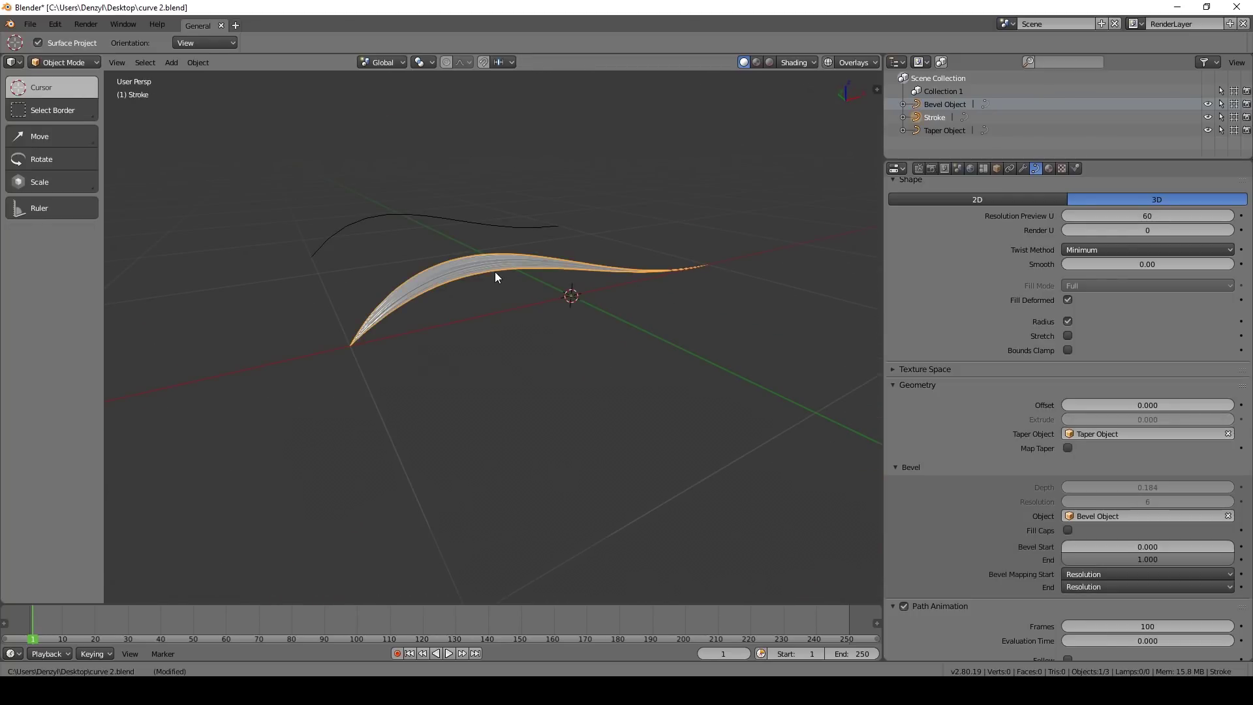
pyautogui.moveTo(483, 262); pyautogui.dragTo(478, 280, button='middle')
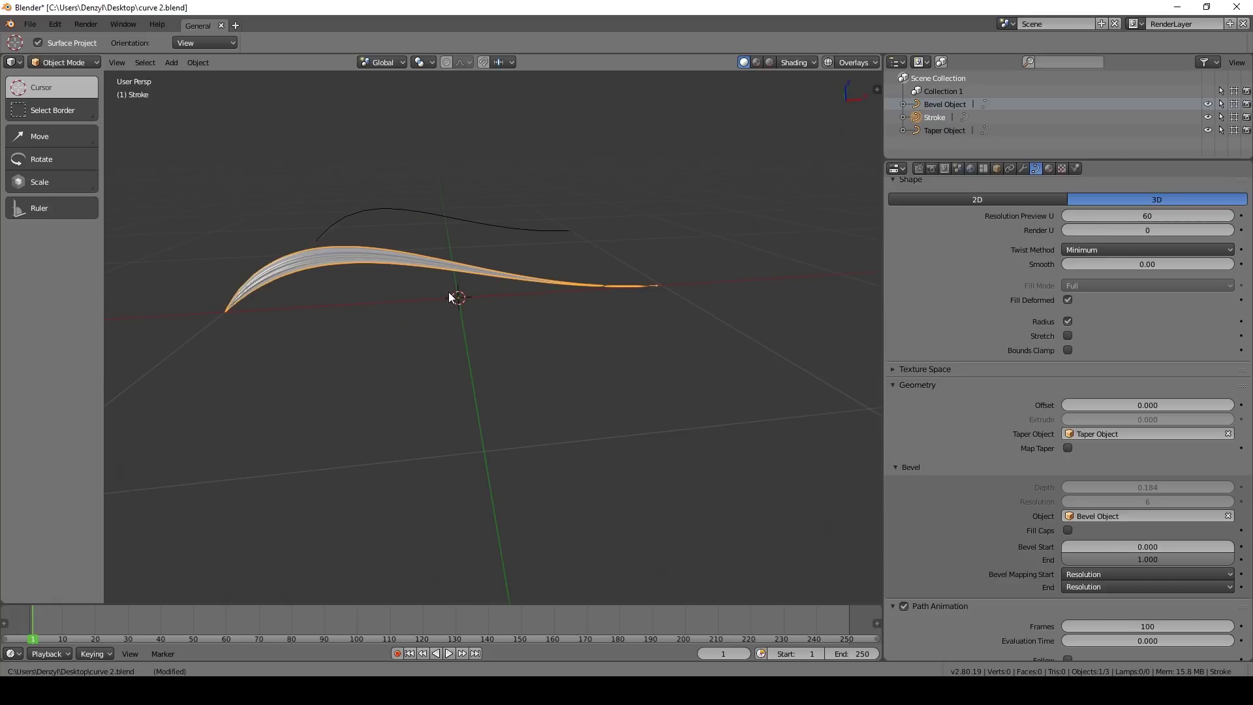
pyautogui.hotkey('ctrl', 'Tab')
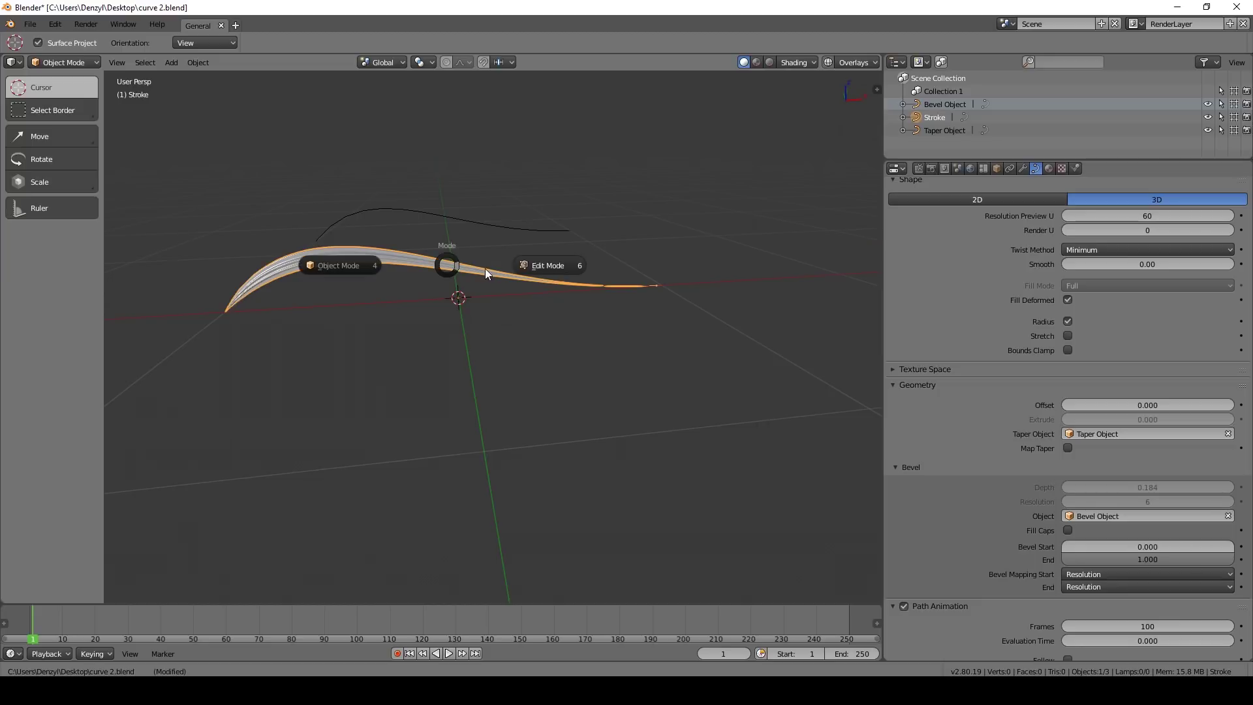
pyautogui.click(558, 263)
pyautogui.scroll(-4, 559, 266)
pyautogui.moveTo(525, 307); pyautogui.dragTo(509, 284, button='middle')
pyautogui.rightClick(539, 304)
pyautogui.click(400, 301)
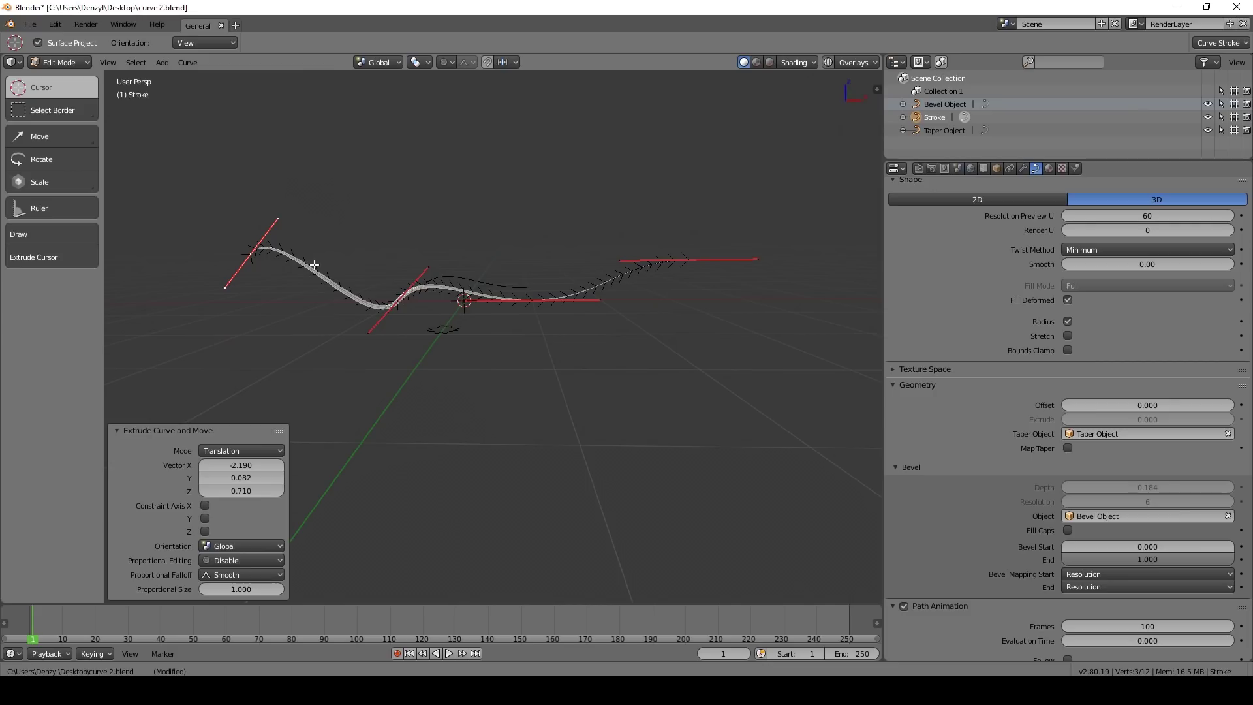
# Subdivide all segments of the extended Stroke curve with one cut.
pyautogui.click(188, 62)
pyautogui.click(216, 150)
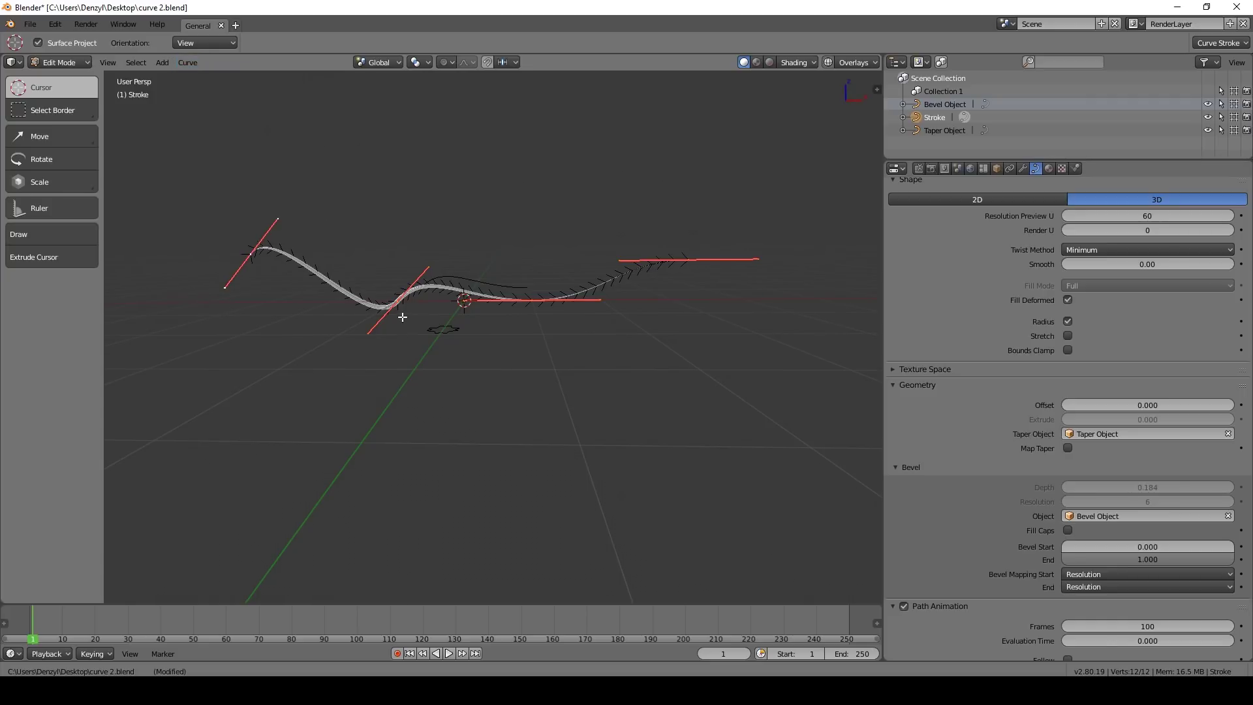
pyautogui.click(186, 63)
pyautogui.click(192, 62)
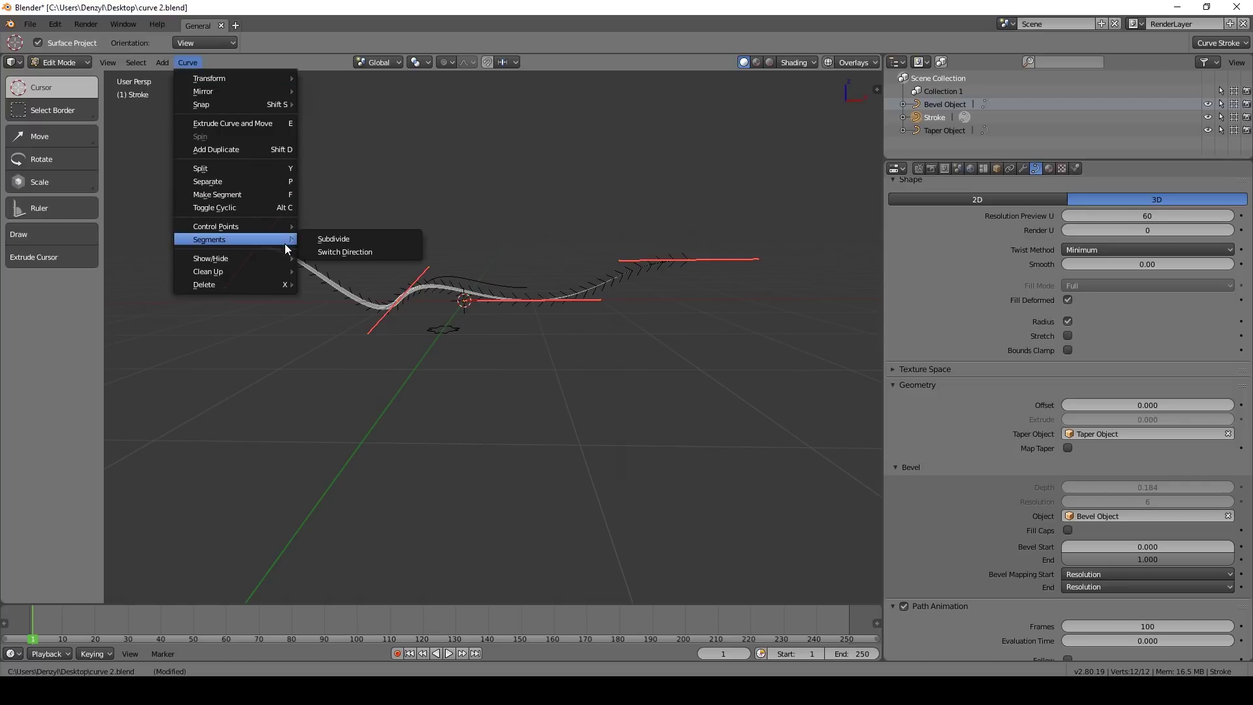
pyautogui.moveTo(276, 238)
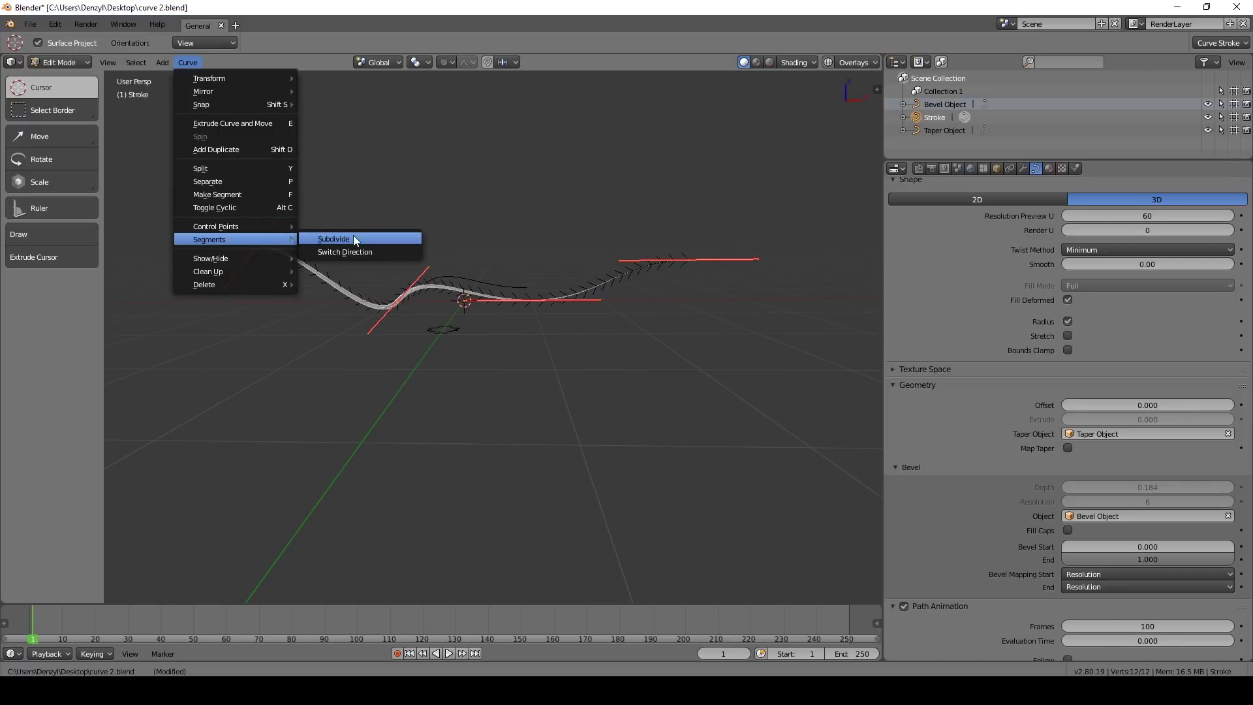
pyautogui.click(357, 239)
# Raise the Stroke curve's middle control point by about 0.7 and scale its handles by about -1.57 to form a loop.
pyautogui.press('g')
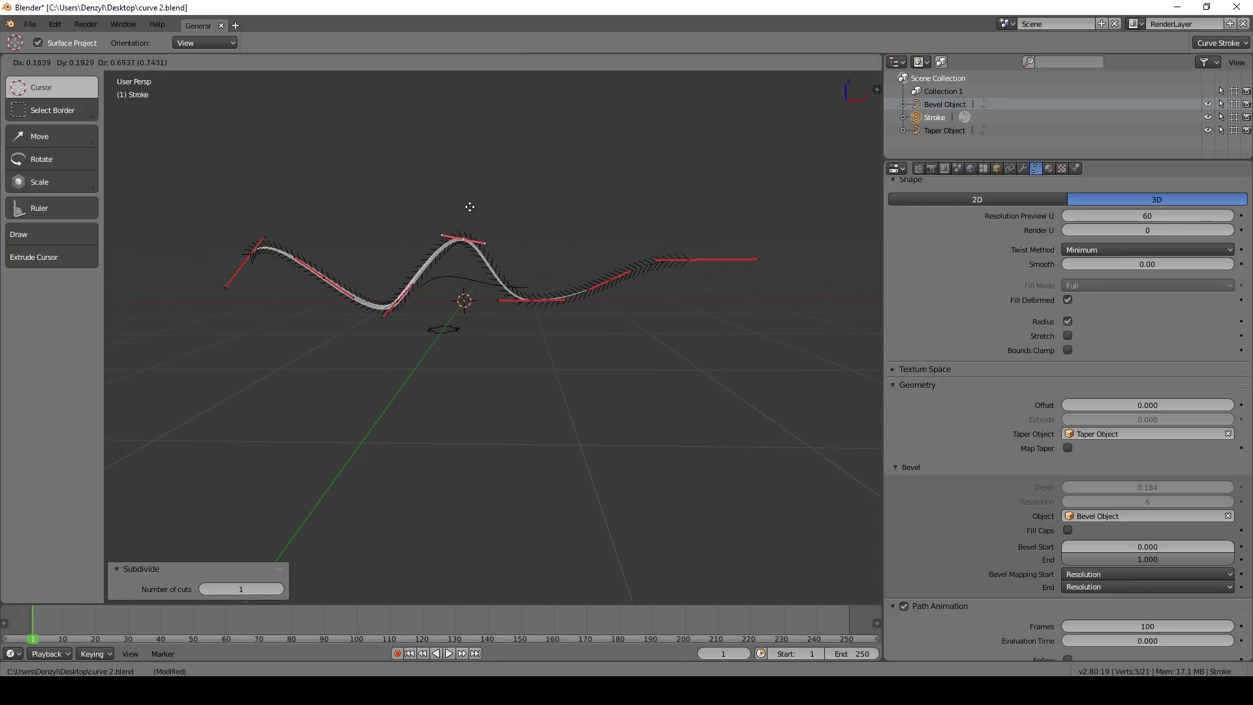
pyautogui.click(473, 210)
pyautogui.press('s')
pyautogui.click(240, 205)
pyautogui.moveTo(240, 206); pyautogui.dragTo(307, 254, button='middle')
pyautogui.rightClick(481, 313)
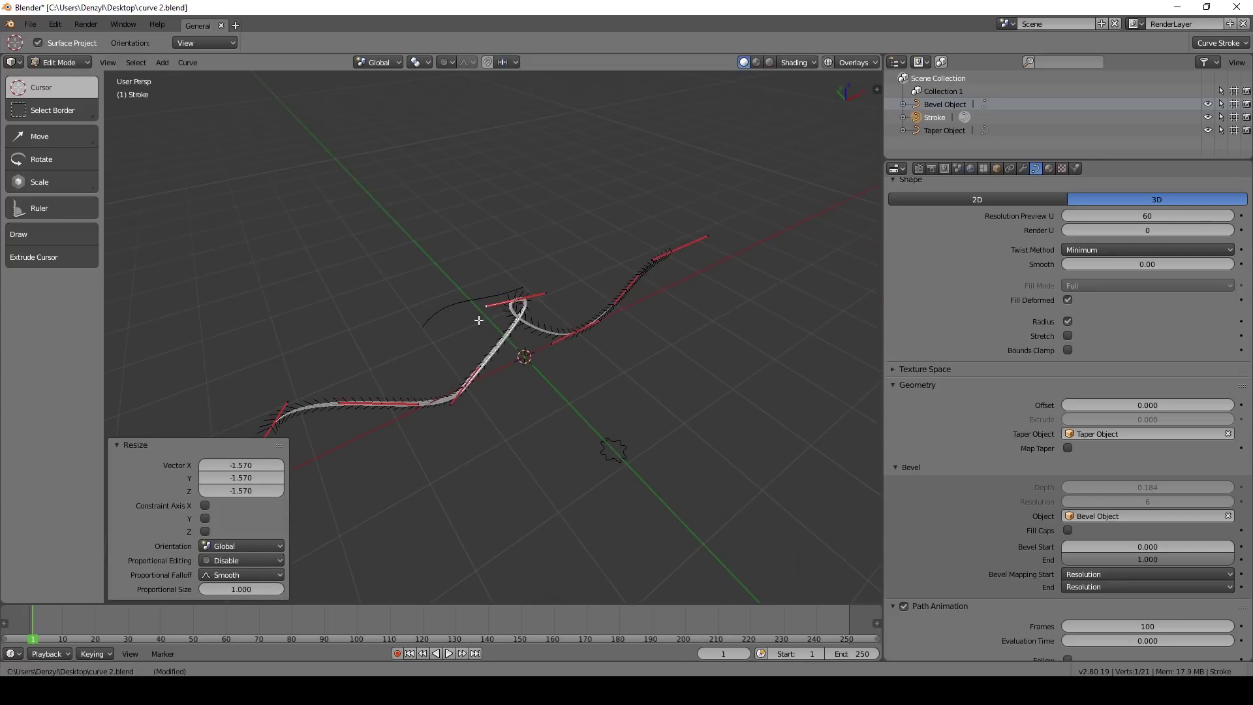
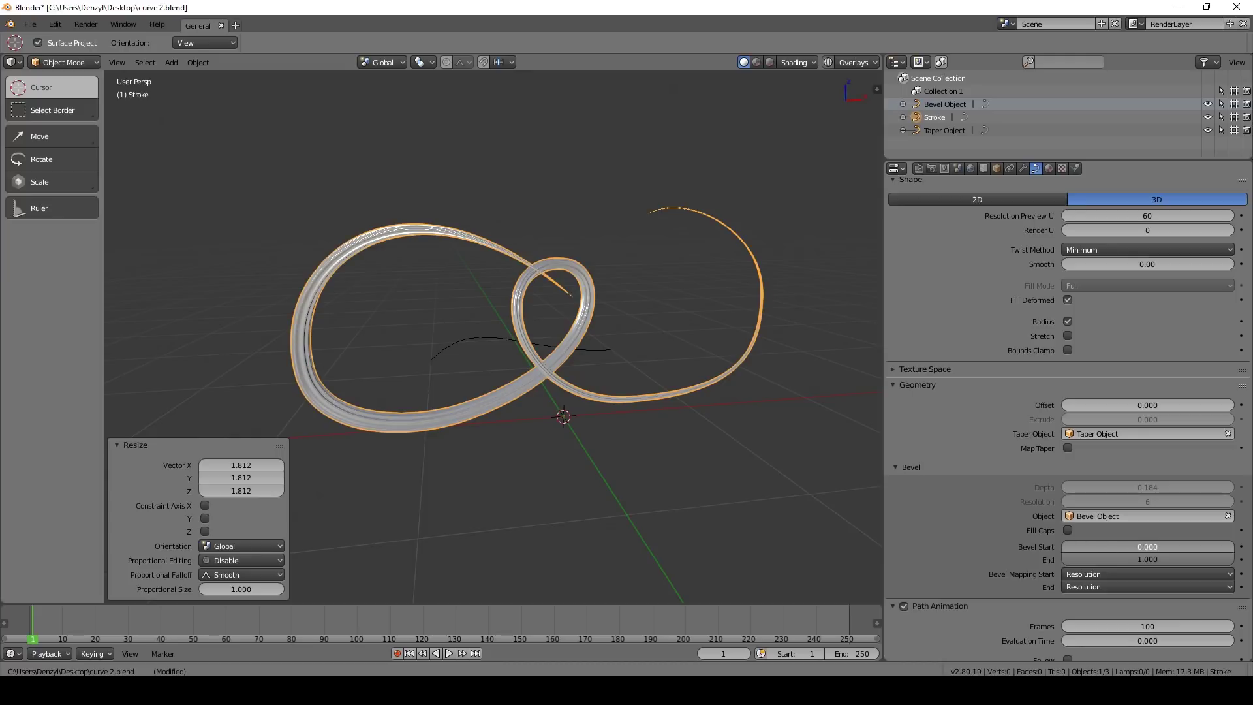
# Try a bevel start of 0.461 on the looping Stroke curve and inspect its cut end.
pyautogui.moveTo(1070, 547); pyautogui.dragTo(1141, 547)
pyautogui.scroll(5, 686, 379)
pyautogui.moveTo(623, 379); pyautogui.dragTo(618, 382, button='middle')
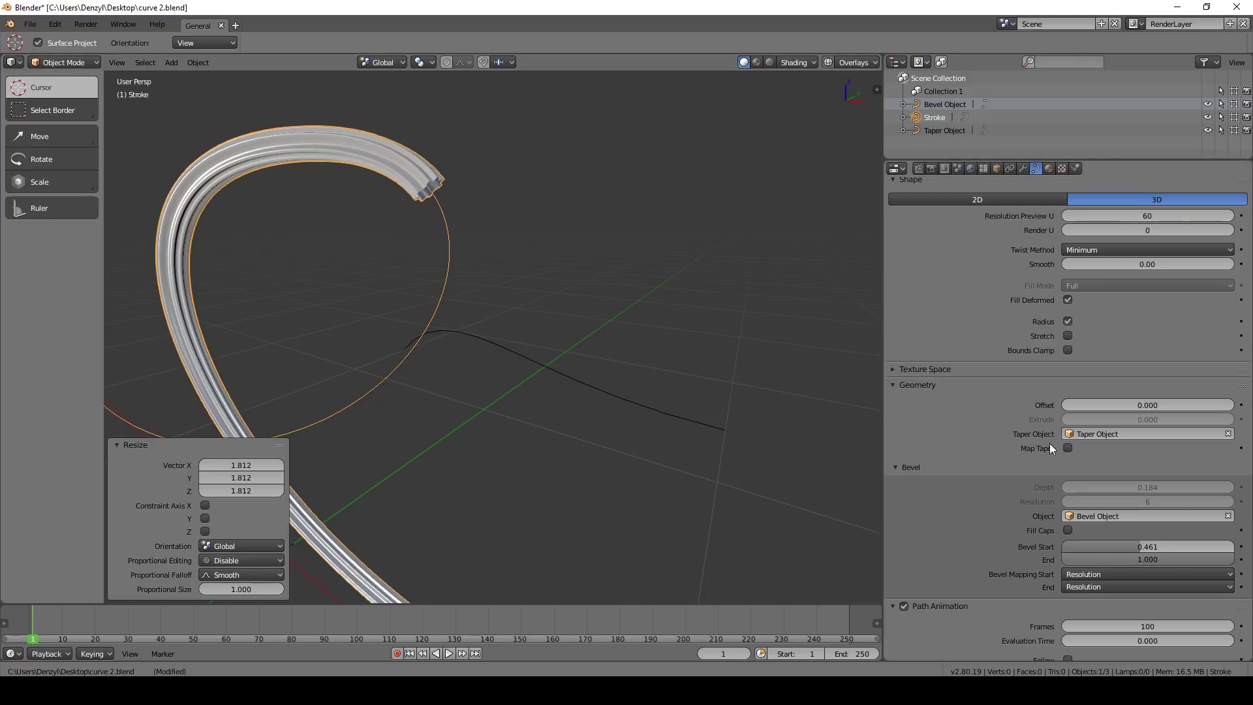
# Enable Map Taper on the Stroke curve and reset its bevel start to 0.000.
pyautogui.click(1067, 447)
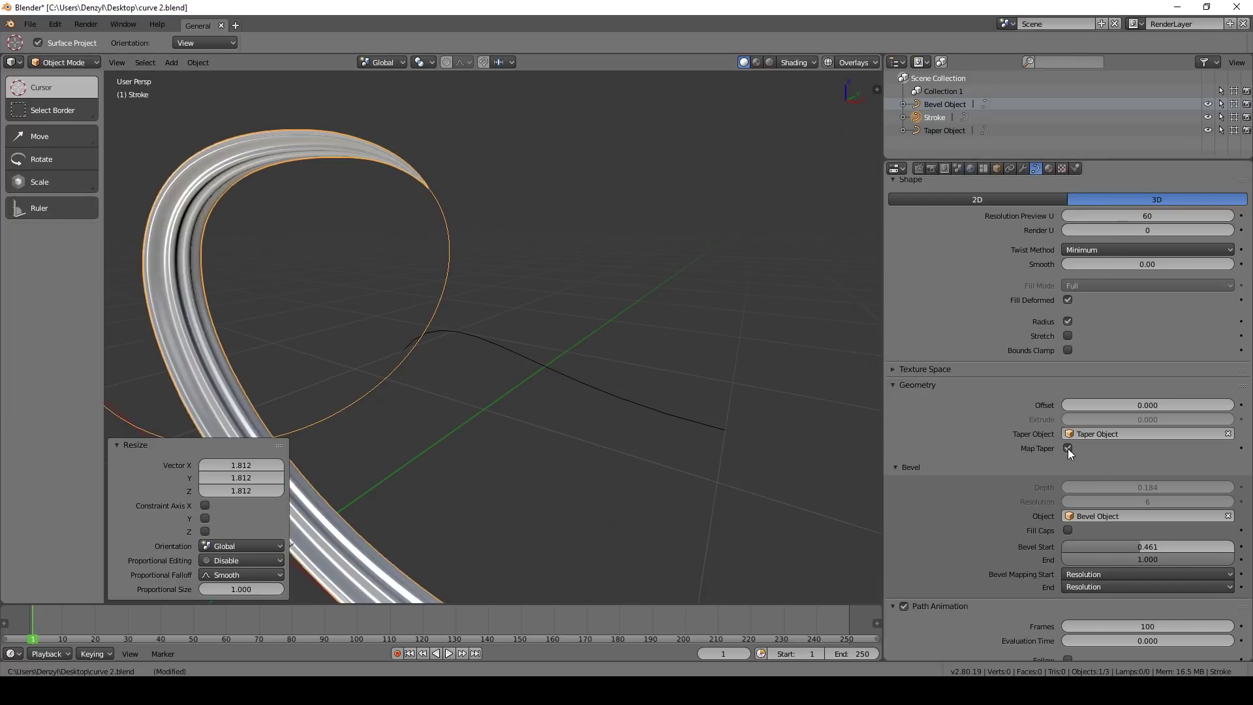
pyautogui.scroll(-5, 561, 416)
pyautogui.moveTo(1102, 547); pyautogui.dragTo(1063, 547)
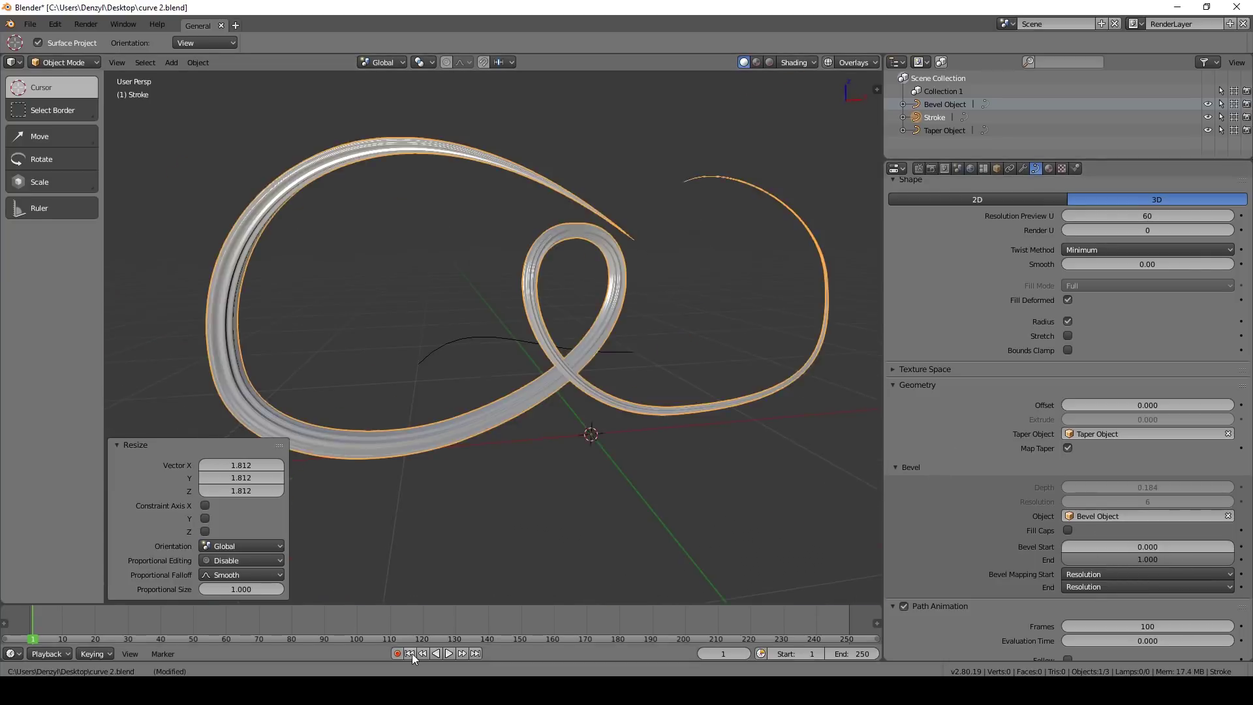
pyautogui.click(412, 653)
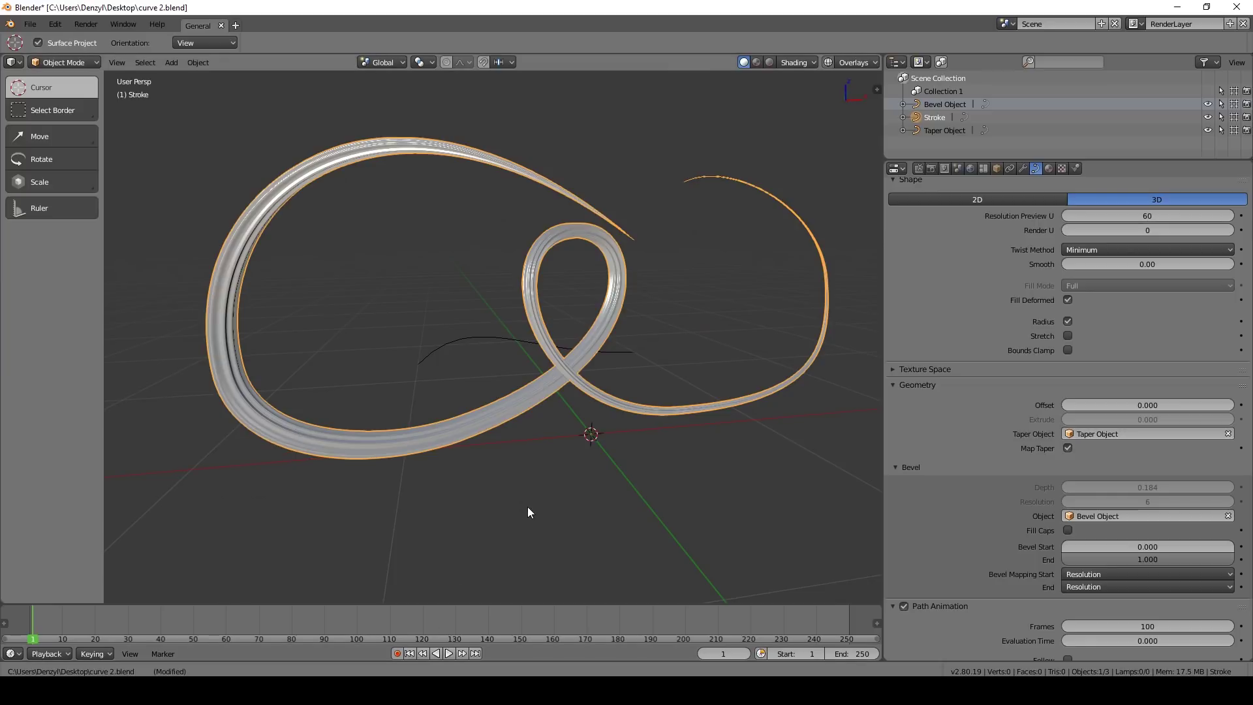
pyautogui.moveTo(1098, 547); pyautogui.dragTo(1061, 547)
# Set the Stroke curve's bevel end to 0.000 and keyframe it at frame 1.
pyautogui.moveTo(1199, 562); pyautogui.dragTo(1092, 560)
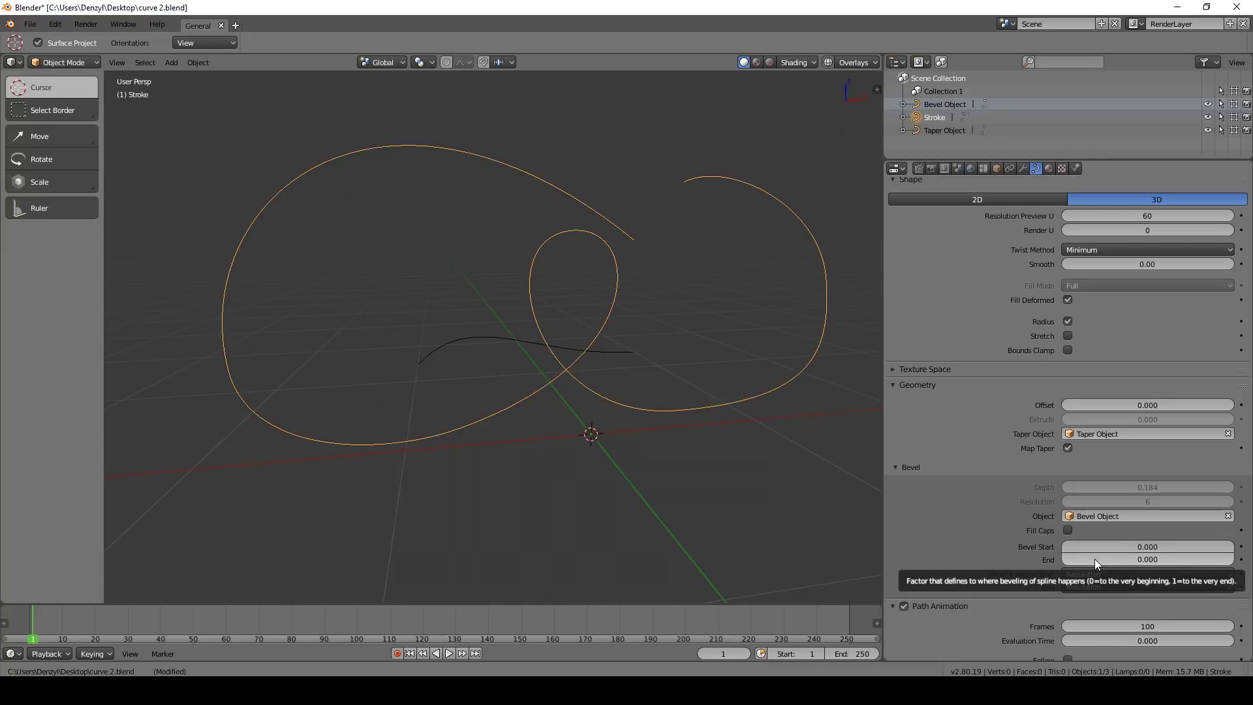
pyautogui.press('i')
pyautogui.press('space')
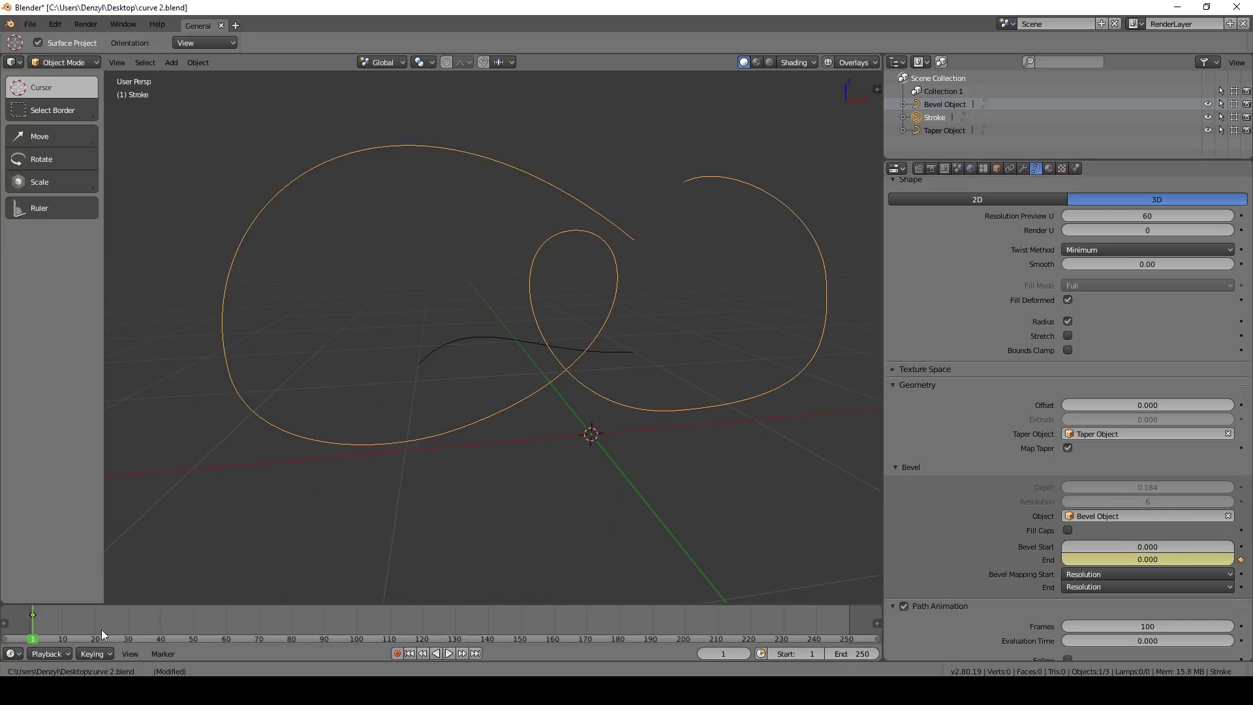
# Set the Stroke curve's bevel end to 1.000, keyframe it at frame 50 and play the growth animation.
pyautogui.click(193, 639)
pyautogui.press('space')
pyautogui.moveTo(1118, 559); pyautogui.dragTo(1165, 561)
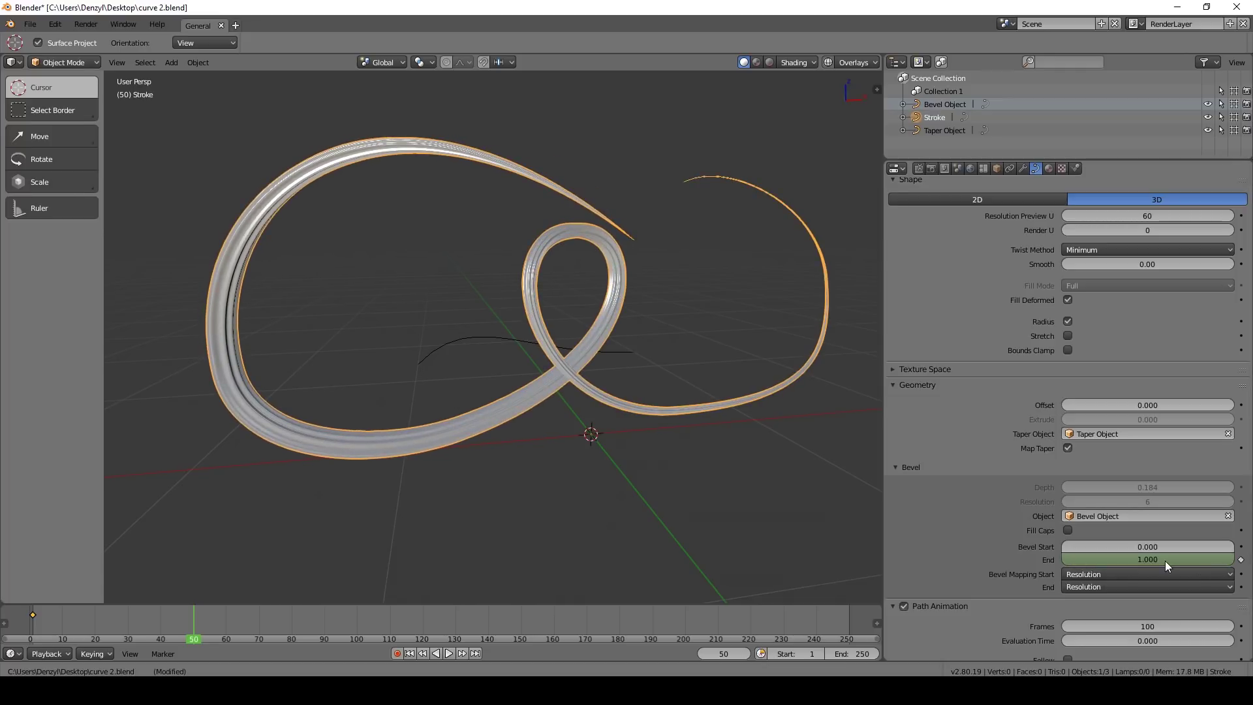
pyautogui.press('i')
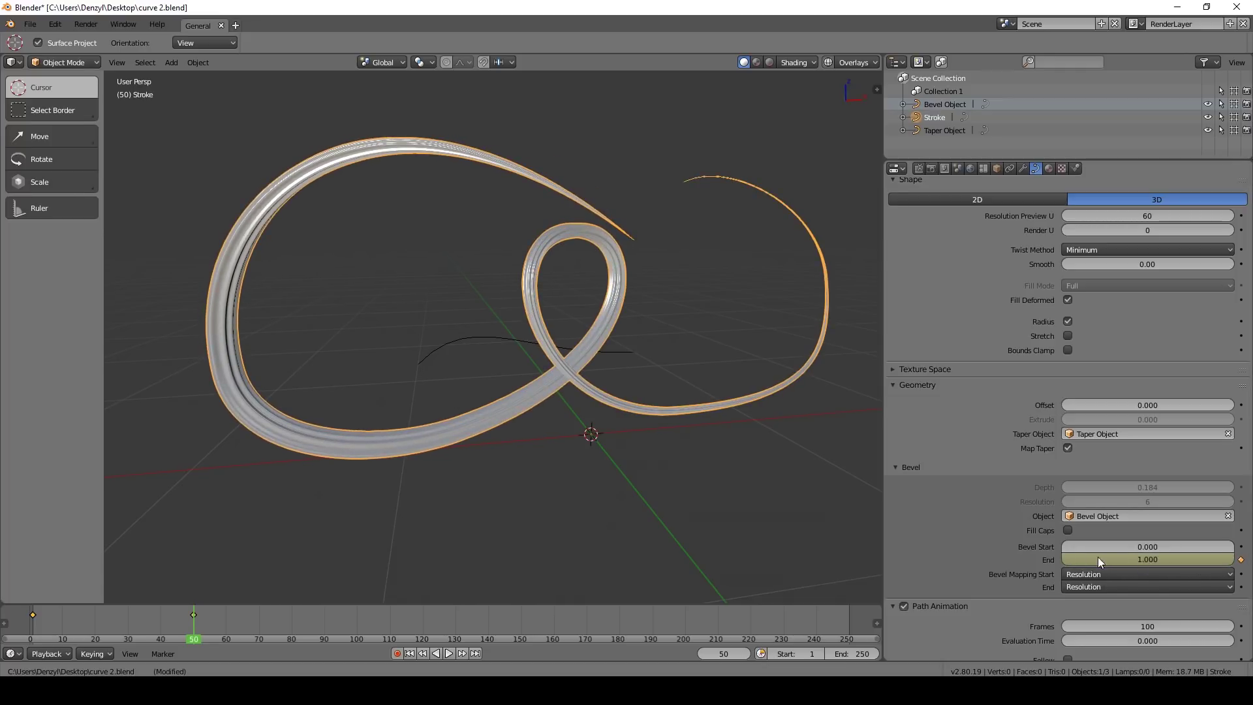
pyautogui.press('space')
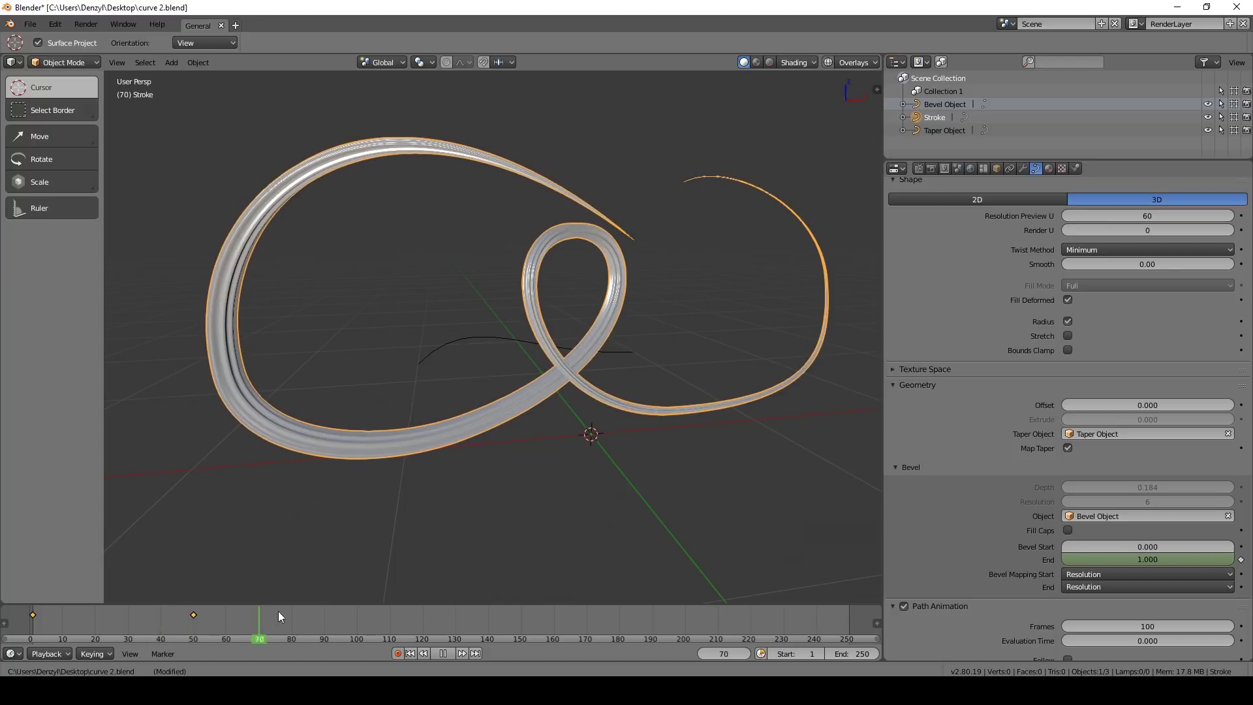
# Stop playback at frame 10 and keyframe the Stroke curve's bevel start at 0.000 there.
pyautogui.moveTo(197, 610); pyautogui.dragTo(64, 631)
pyautogui.press('space')
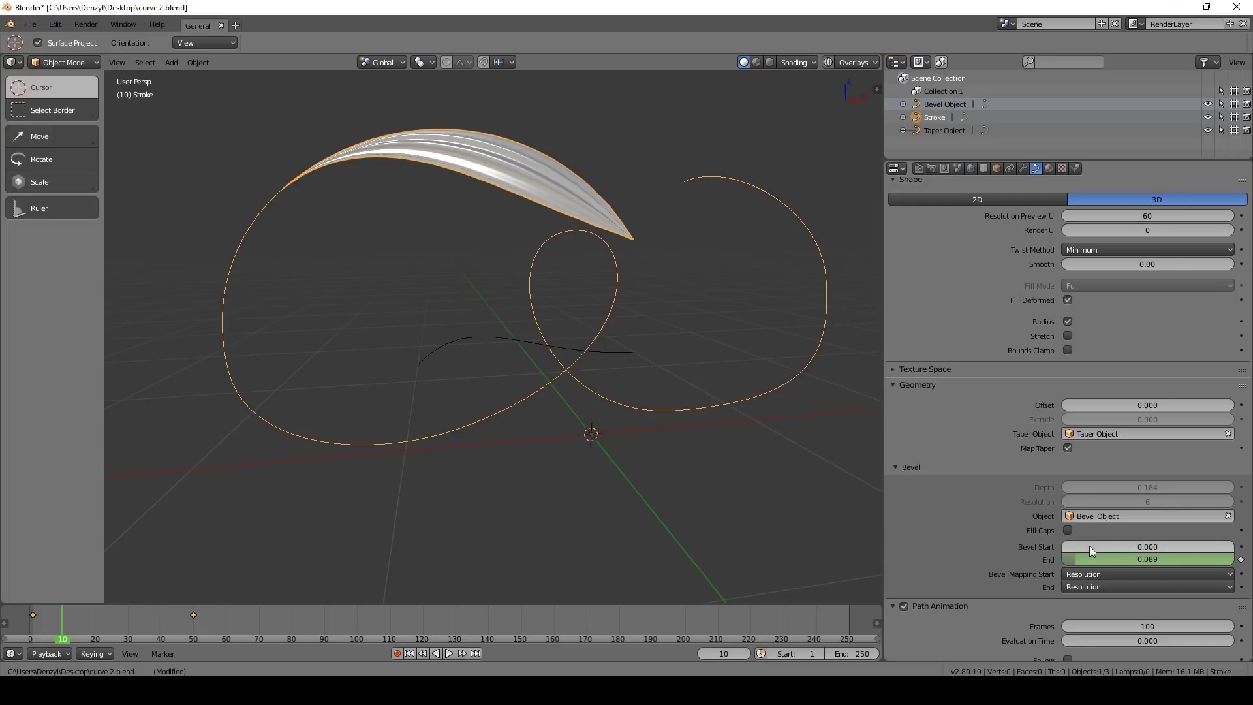
pyautogui.press('i')
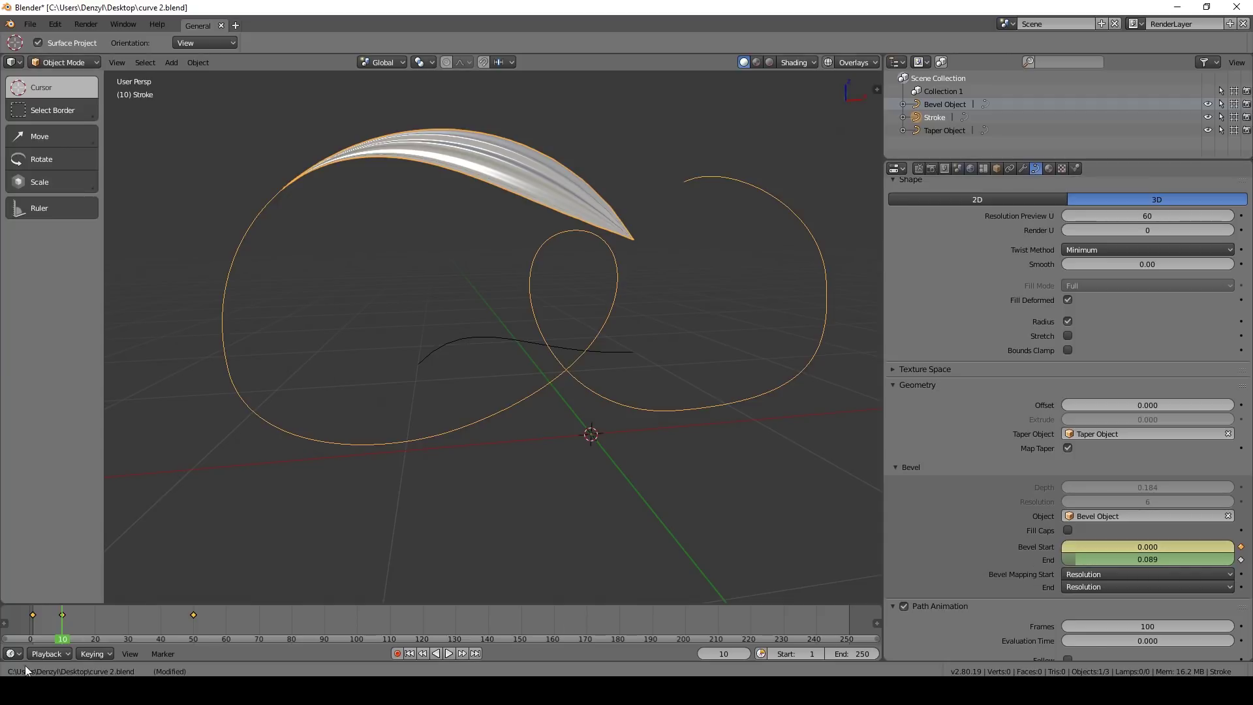
# Set the Stroke curve's bevel start to 1.000, keyframe it at frame 60 and scrub through the animation.
pyautogui.moveTo(78, 629); pyautogui.dragTo(224, 637)
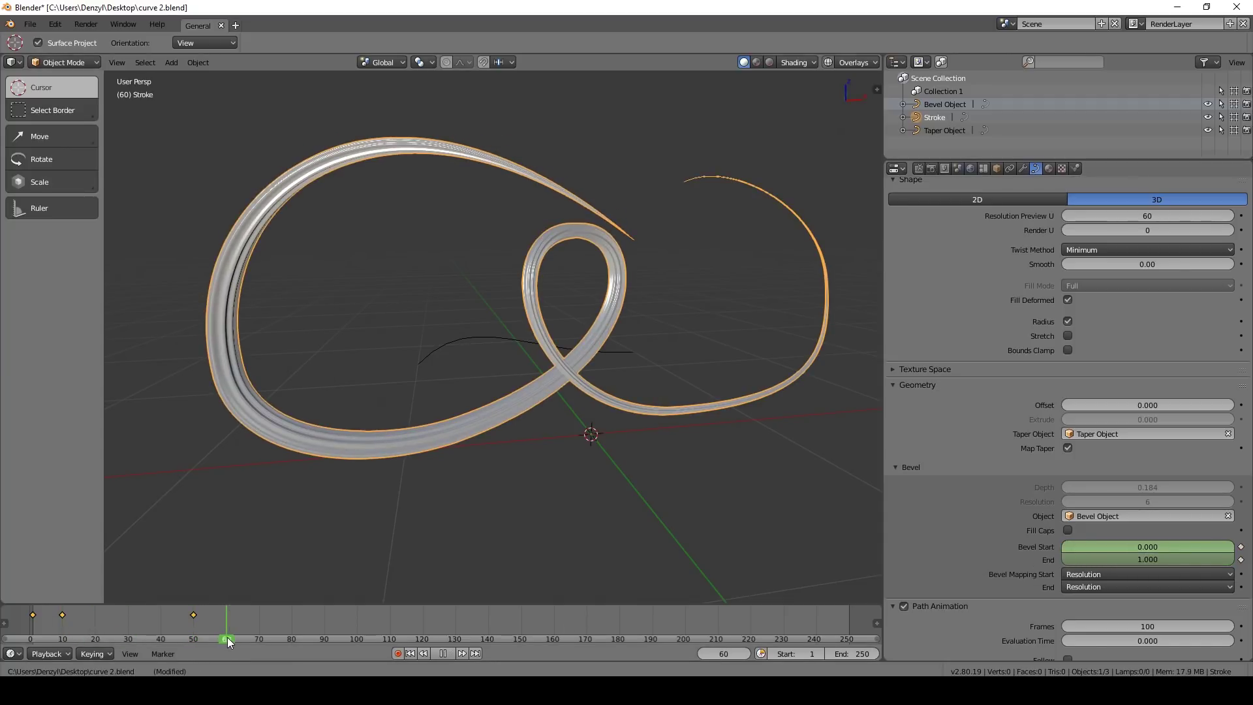
pyautogui.moveTo(227, 638); pyautogui.dragTo(227, 638)
pyautogui.moveTo(1101, 546); pyautogui.dragTo(1146, 548)
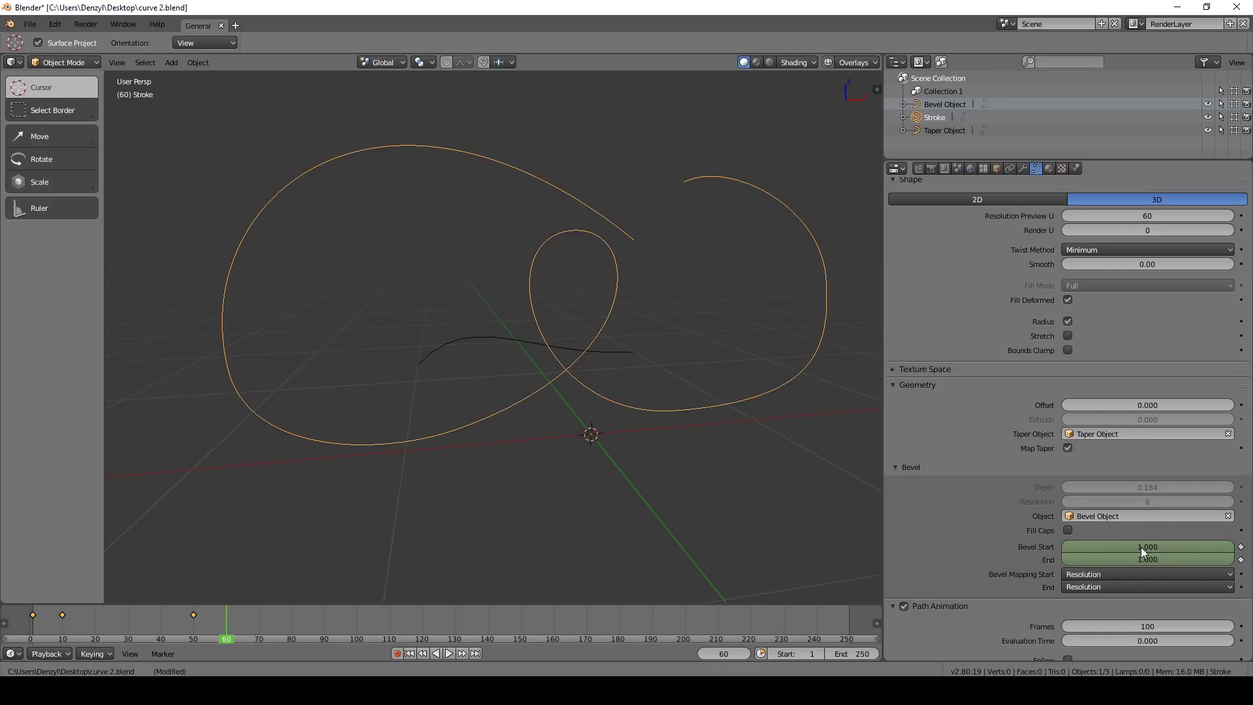
pyautogui.press('i')
pyautogui.hotkey('shift', 'ctrl', 'space')
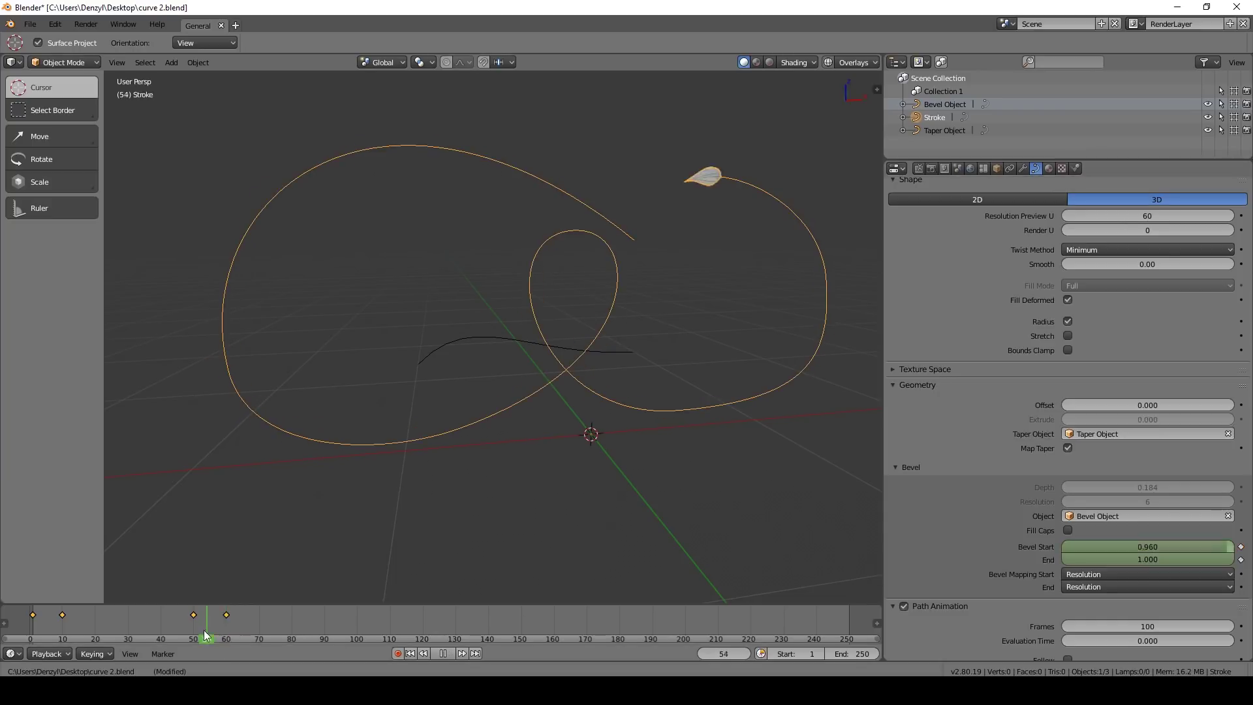
pyautogui.moveTo(54, 612); pyautogui.dragTo(194, 618)
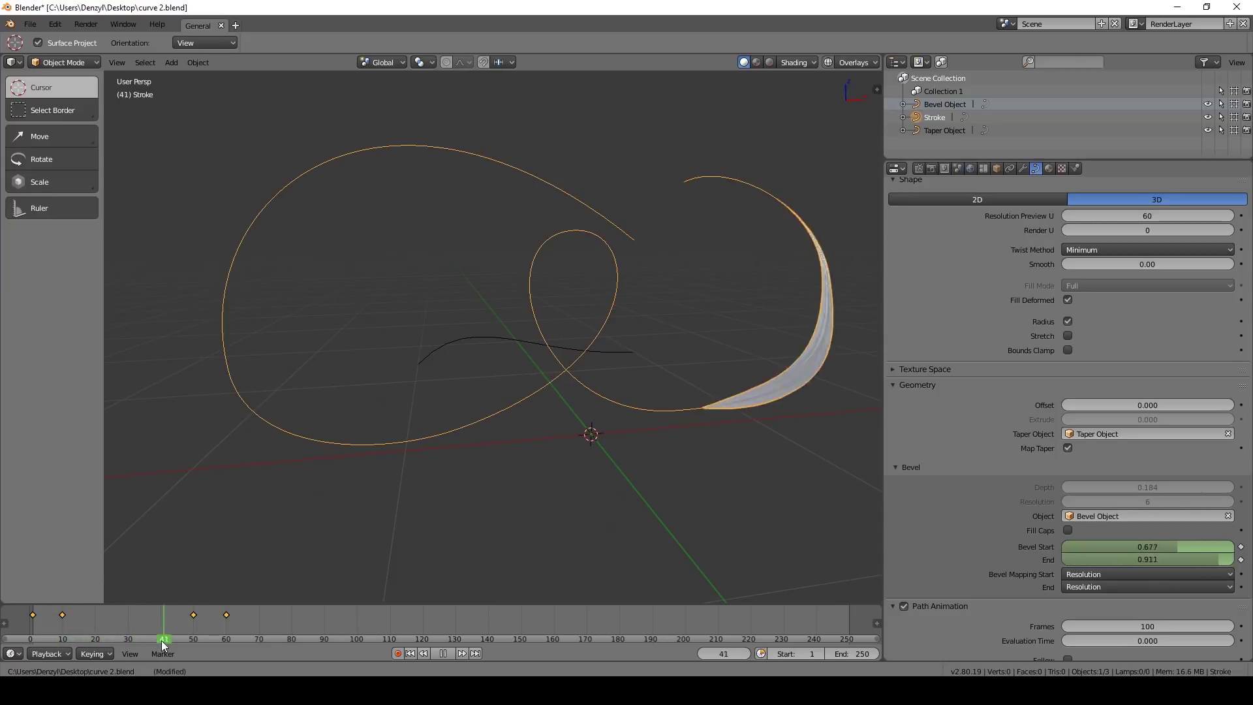
# Shift the keyframes at frames 10 and 50 to frames 23 and 63 and scrub through the new timing.
pyautogui.moveTo(34, 613); pyautogui.dragTo(141, 625)
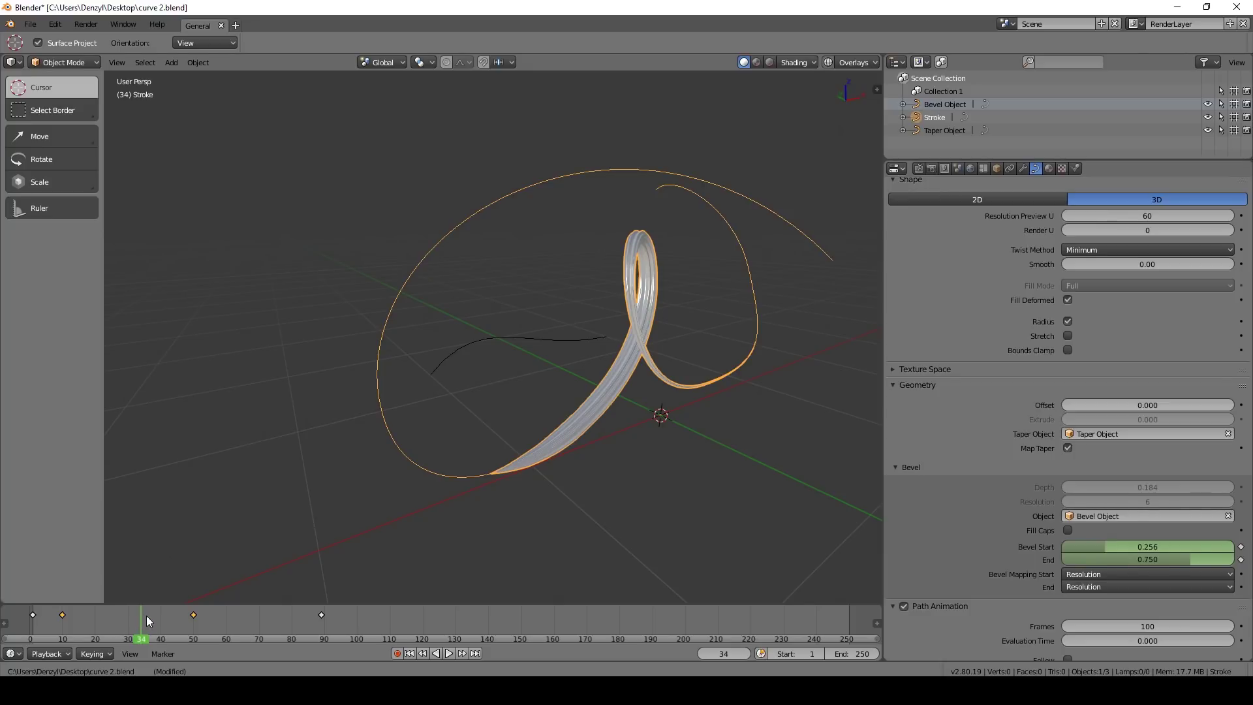
pyautogui.press('g')
pyautogui.click(192, 622)
pyautogui.moveTo(191, 629)
pyautogui.mouseDown()
pyautogui.moveTo(58, 629)
pyautogui.moveTo(184, 616)
pyautogui.mouseUp()
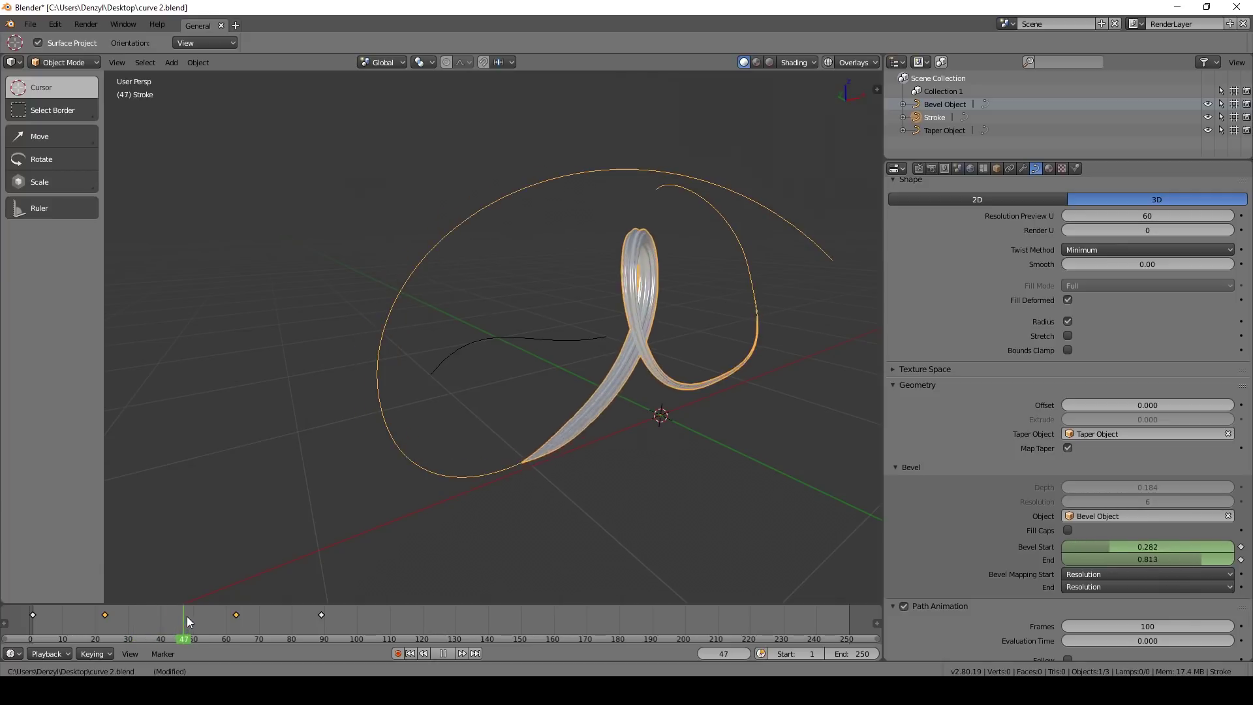
# Scale the Bevel Object up by about 1.46 to thicken the stroke.
pyautogui.moveTo(721, 398); pyautogui.dragTo(632, 374, button='middle')
pyautogui.moveTo(633, 375); pyautogui.dragTo(633, 365)
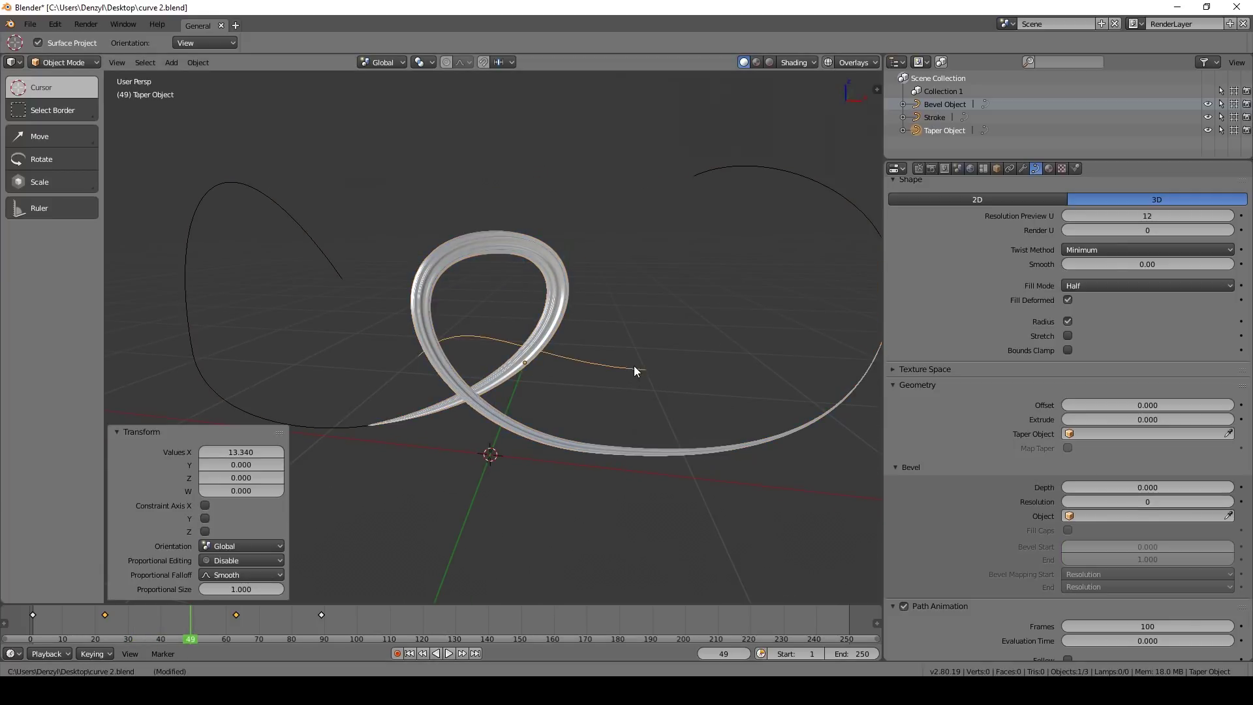
pyautogui.moveTo(515, 365); pyautogui.dragTo(567, 336, button='middle')
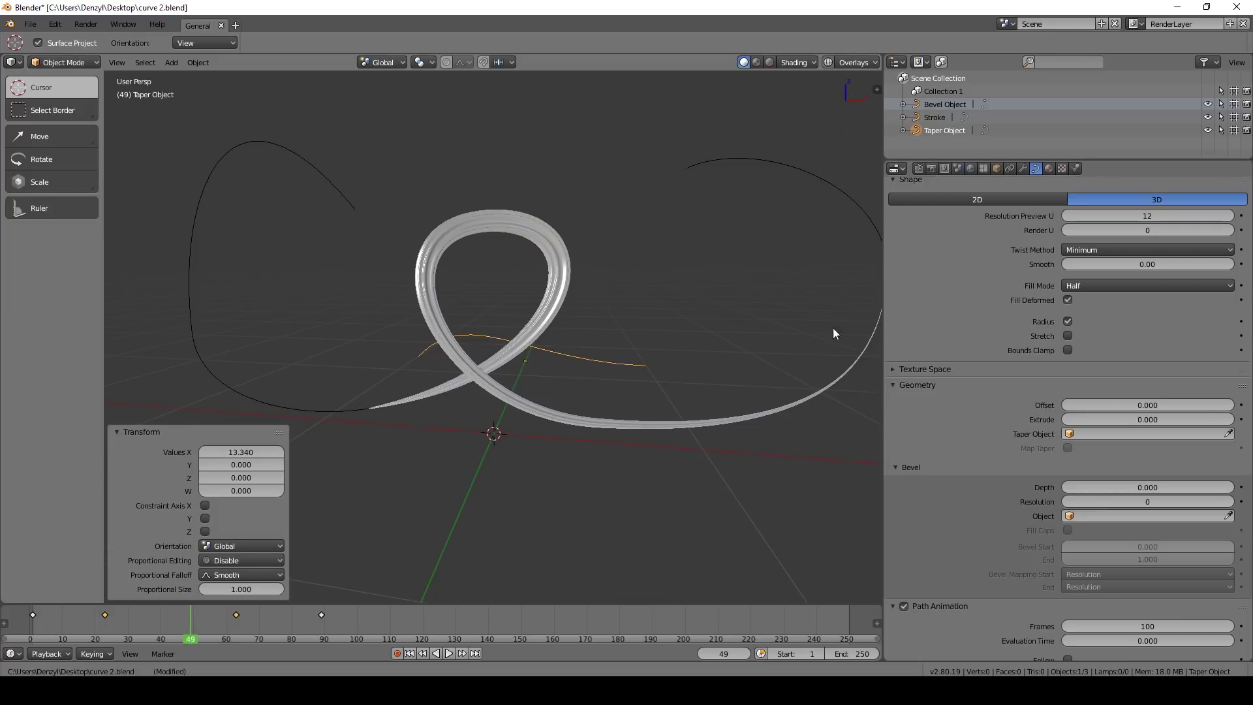
pyautogui.scroll(-5, 606, 421)
pyautogui.click(478, 428)
pyautogui.press('s')
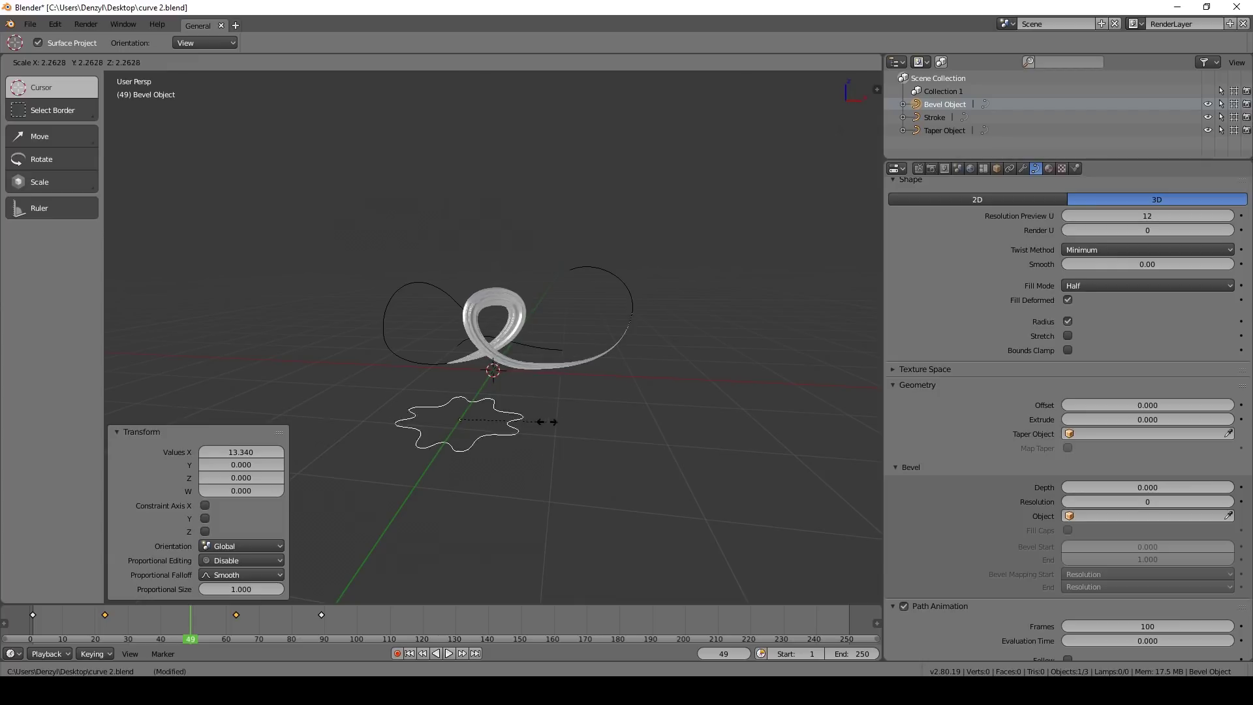
pyautogui.click(513, 423)
# Reshape the Taper Object by raising its end point's inner handle about 0.38, shifting it about 0.53 along X, and extending the start point's inner handle.
pyautogui.rightClick(467, 338)
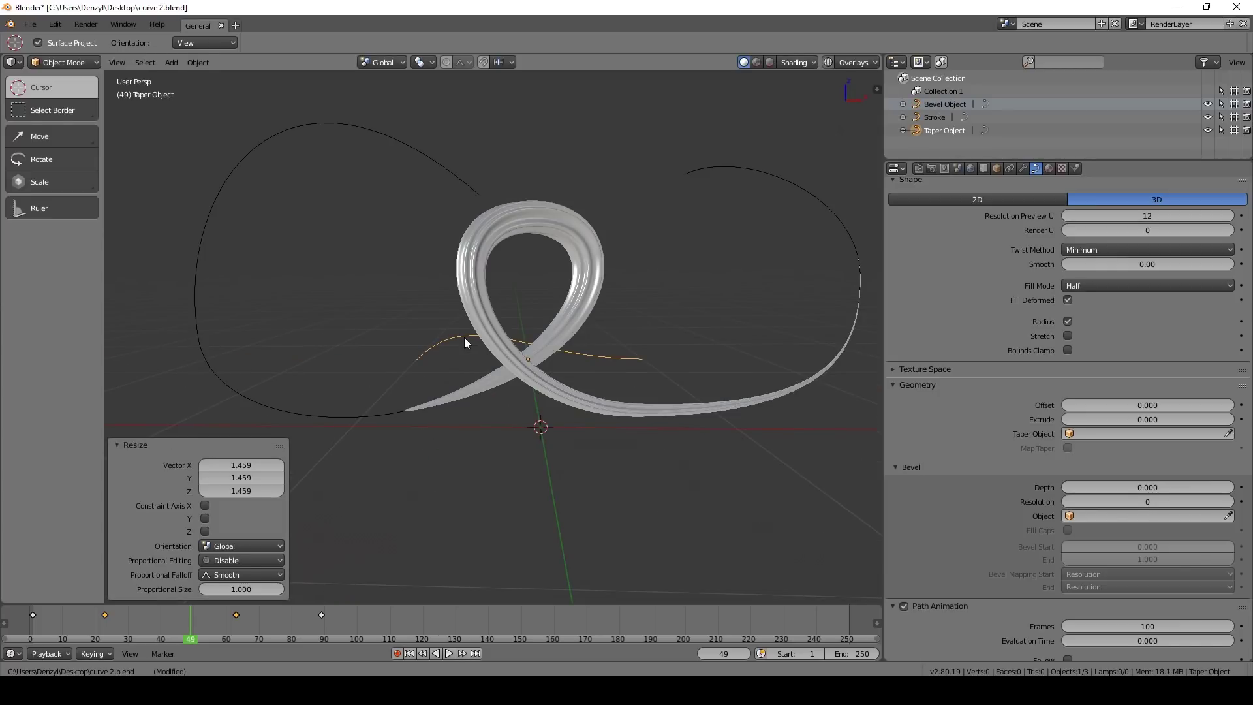
pyautogui.press('Tab')
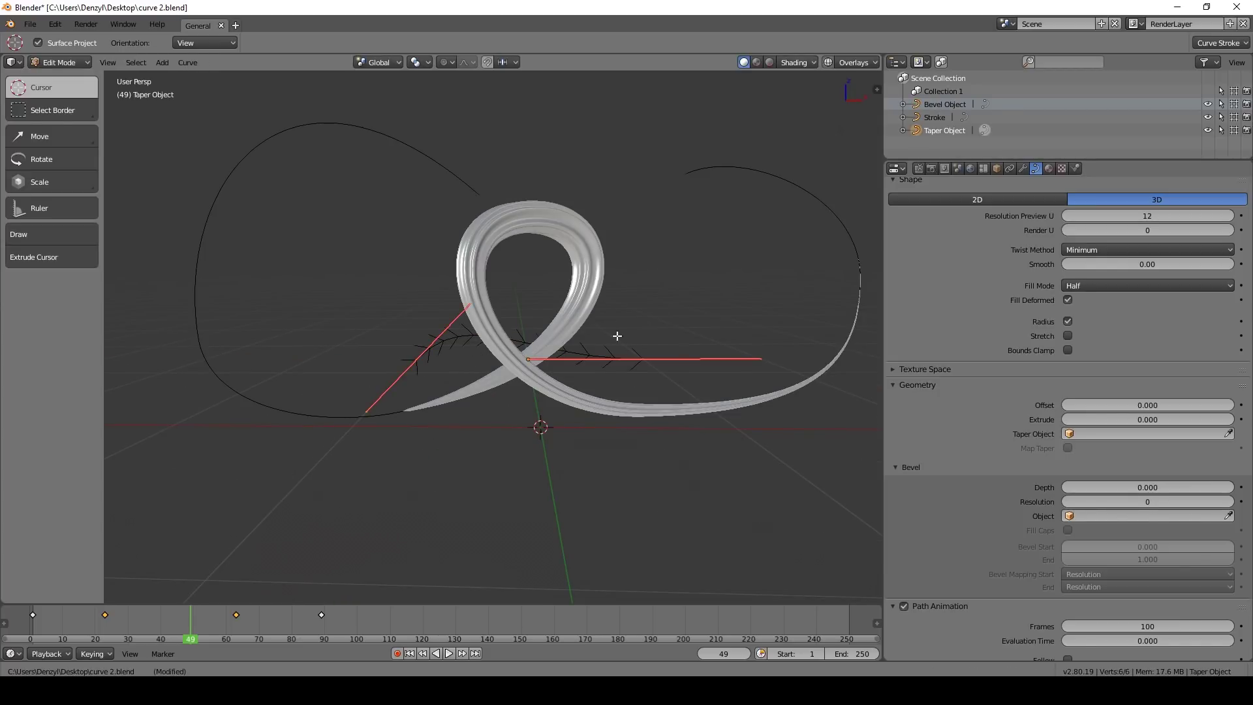
pyautogui.press('g')
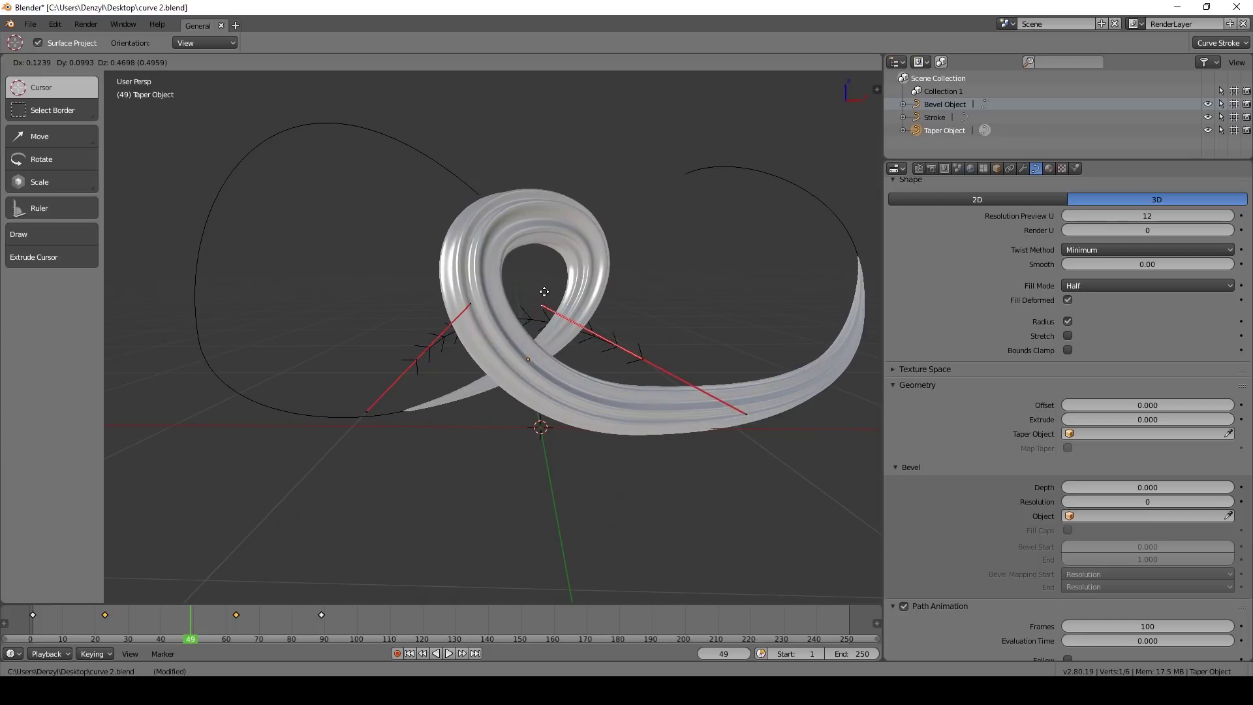
pyautogui.click(546, 301)
pyautogui.press('g')
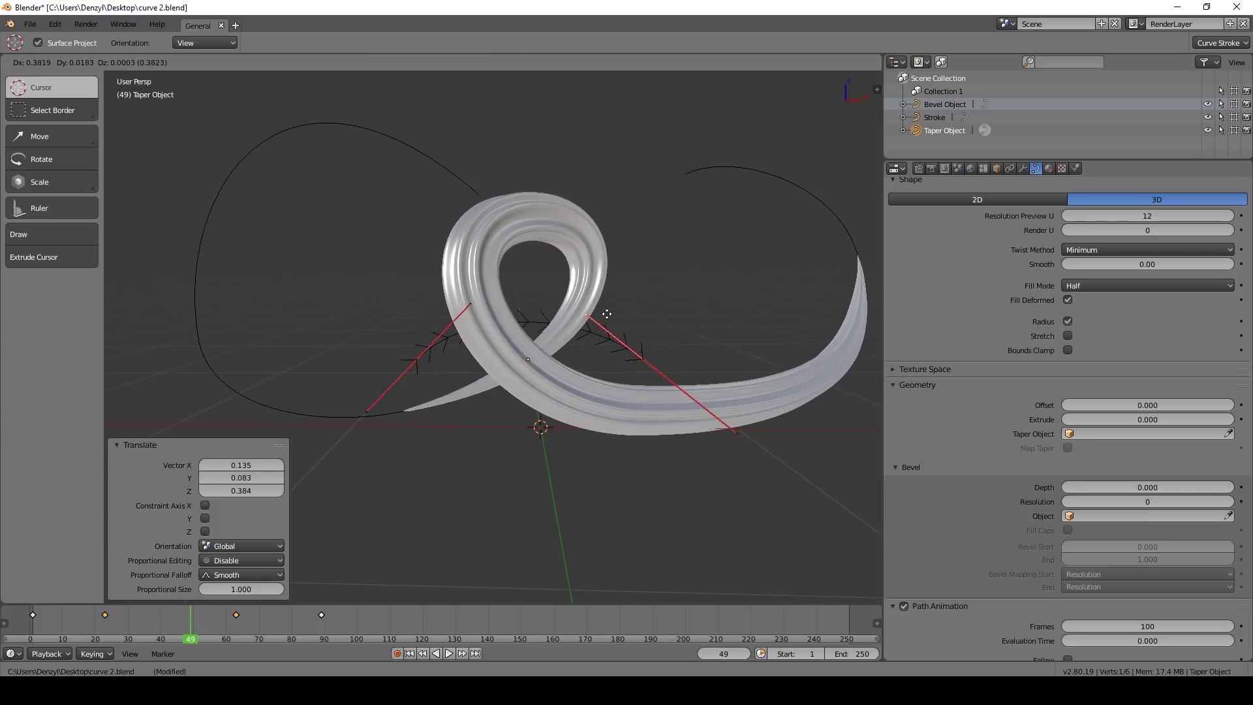
pyautogui.click(623, 314)
pyautogui.press('g')
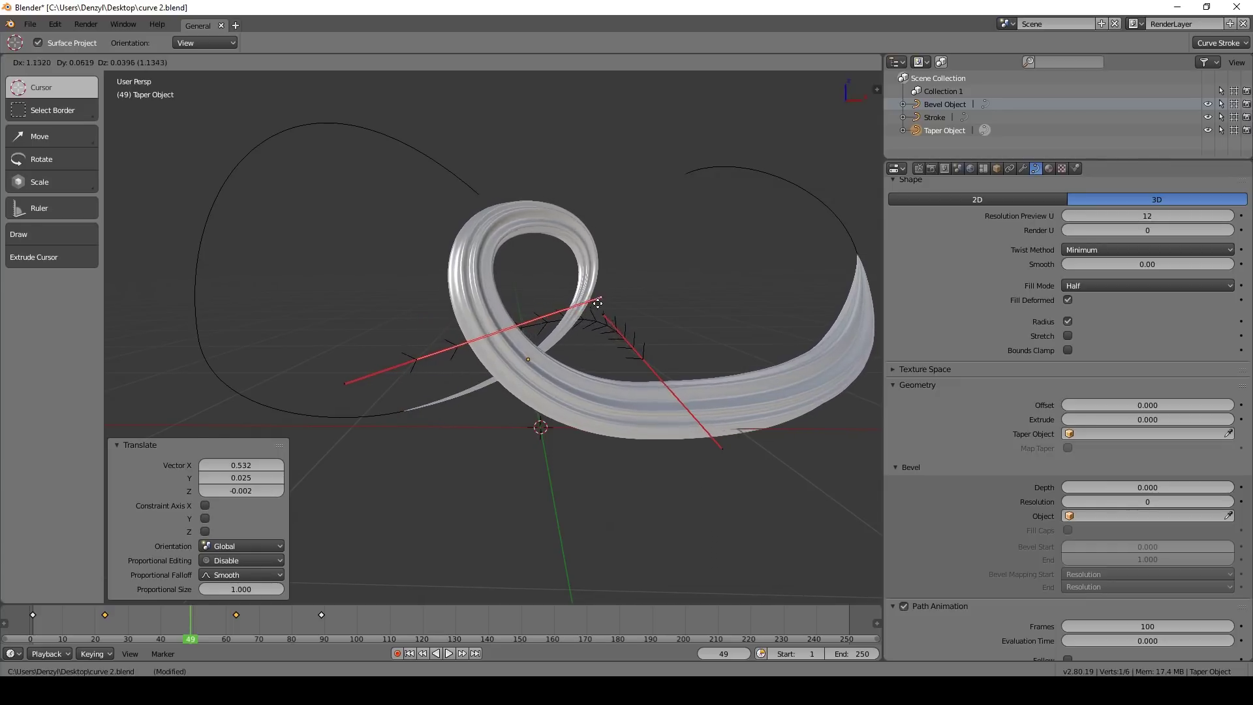
pyautogui.click(654, 299)
pyautogui.moveTo(222, 628); pyautogui.dragTo(115, 625)
pyautogui.hotkey('ctrl', 'Tab')
pyautogui.click(468, 362)
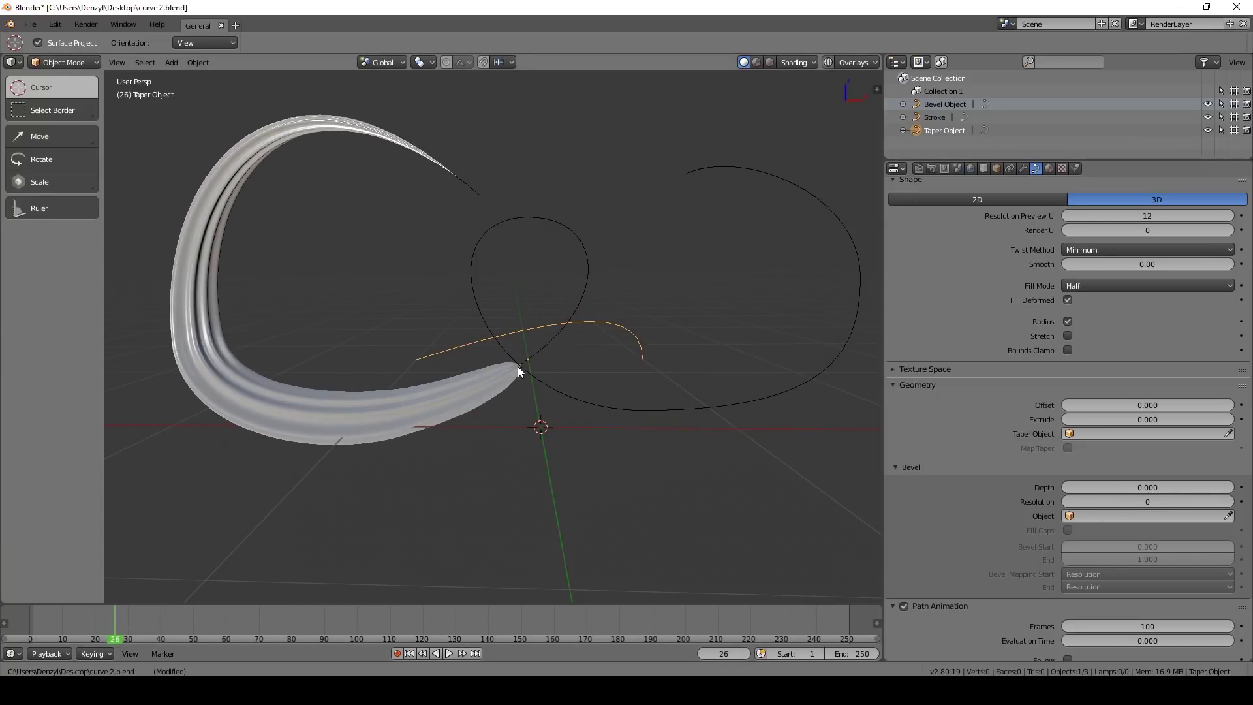
# Set the Stroke curve's twist method to Tangent and its smooth value to 6.28, checking the result around frame 40.
pyautogui.rightClick(535, 365)
pyautogui.moveTo(248, 394); pyautogui.dragTo(253, 400, button='middle')
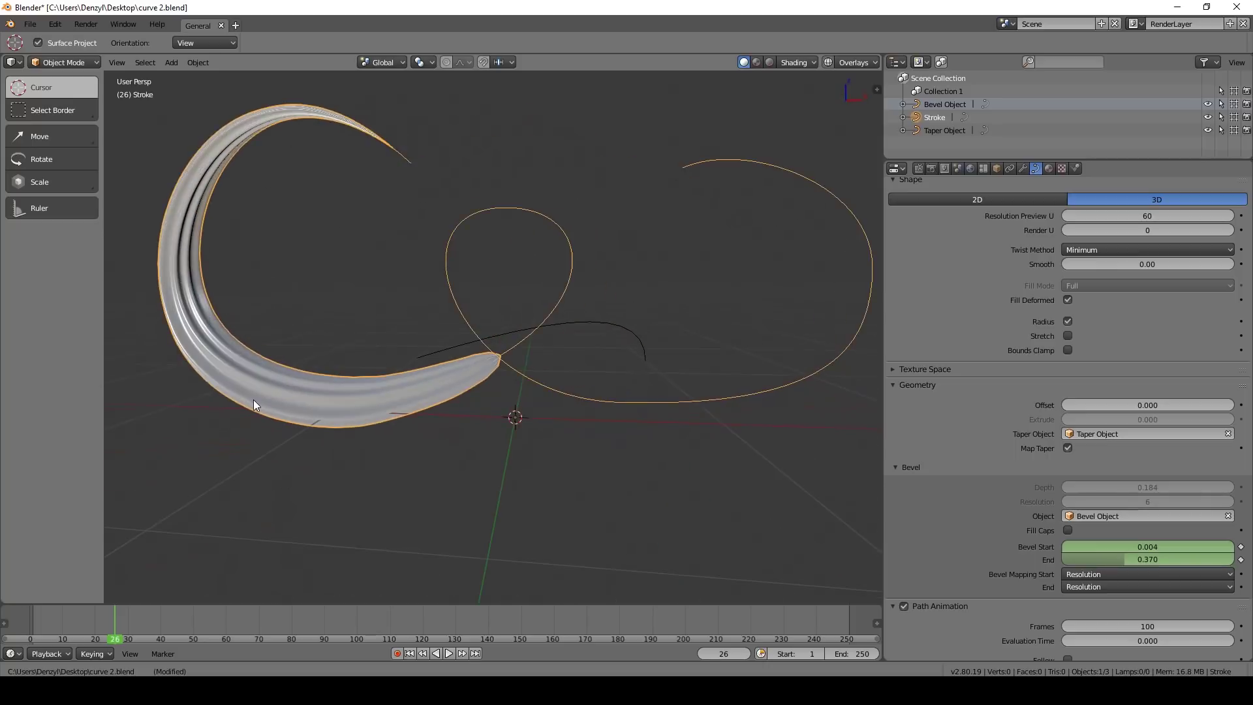
pyautogui.moveTo(209, 612); pyautogui.dragTo(150, 620)
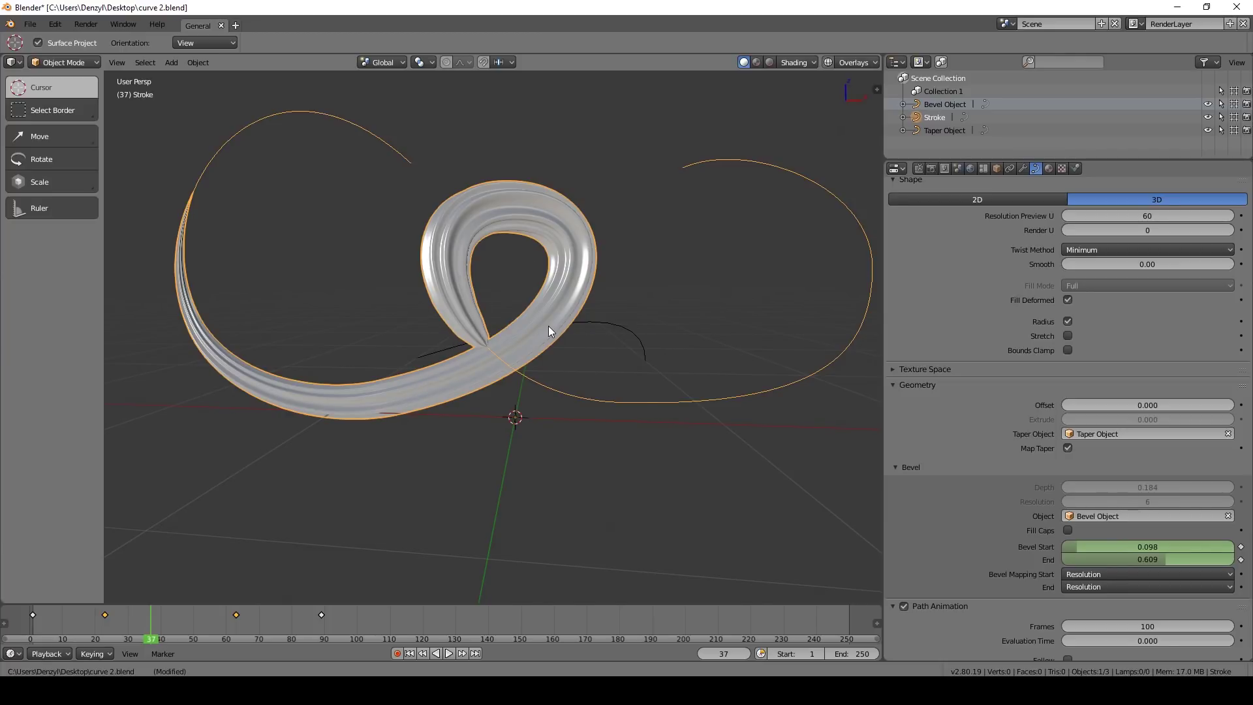
pyautogui.scroll(2, 1011, 352)
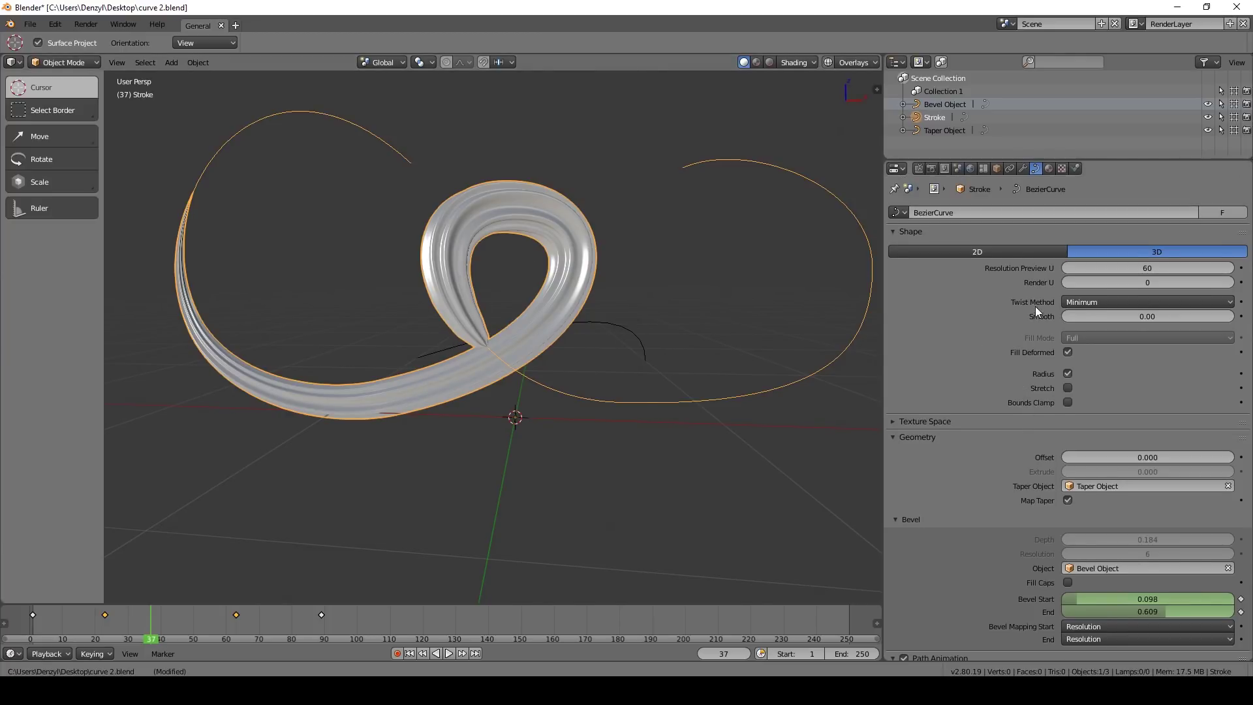
pyautogui.click(1082, 301)
pyautogui.click(1105, 256)
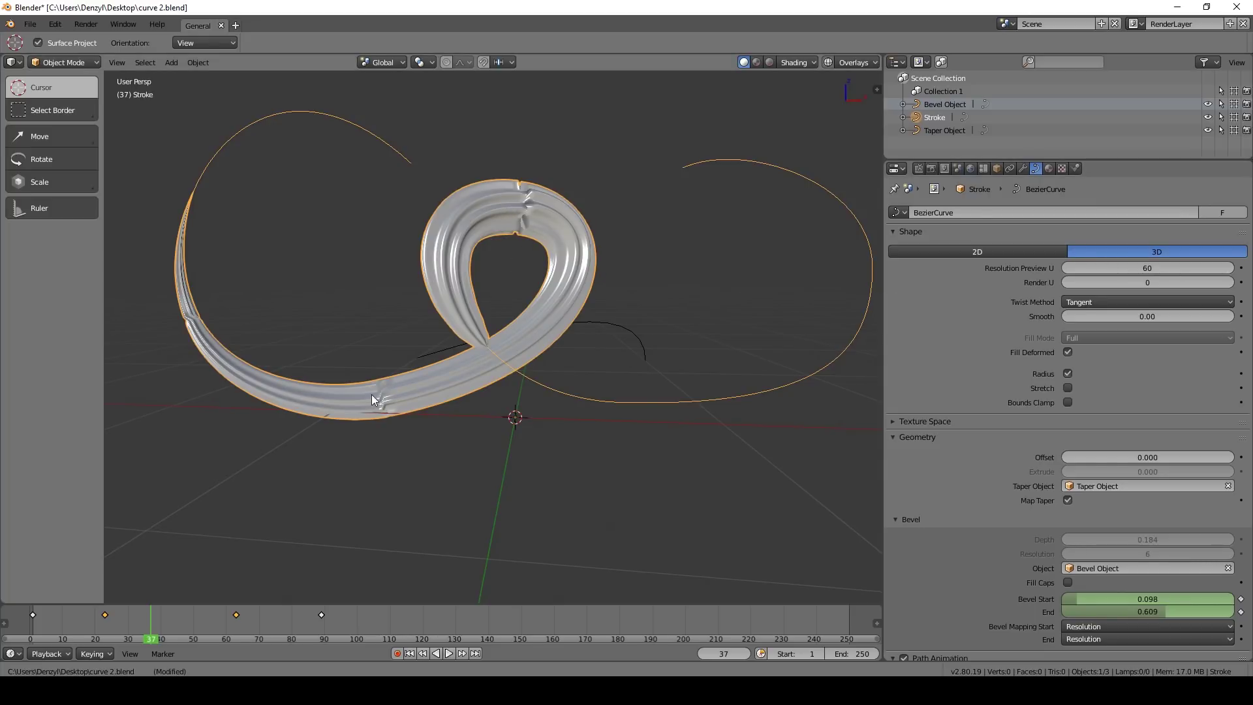
pyautogui.moveTo(1079, 318)
pyautogui.mouseDown()
pyautogui.moveTo(1119, 319)
pyautogui.moveTo(1103, 318)
pyautogui.mouseUp()
pyautogui.moveTo(151, 620)
pyautogui.mouseDown()
pyautogui.moveTo(109, 615)
pyautogui.moveTo(162, 618)
pyautogui.mouseUp()
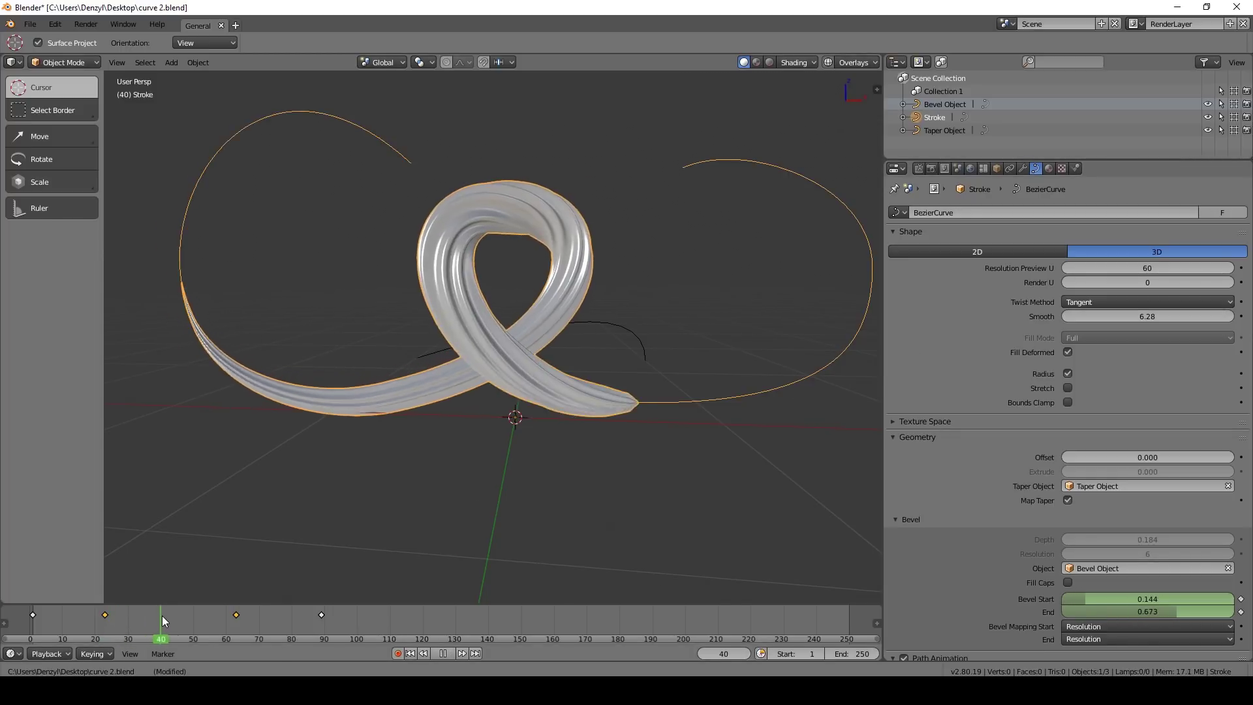
# Compare the Z-Up twist method on the Stroke curve, and return to Tangent with a smooth value of 27.48.
pyautogui.click(1102, 298)
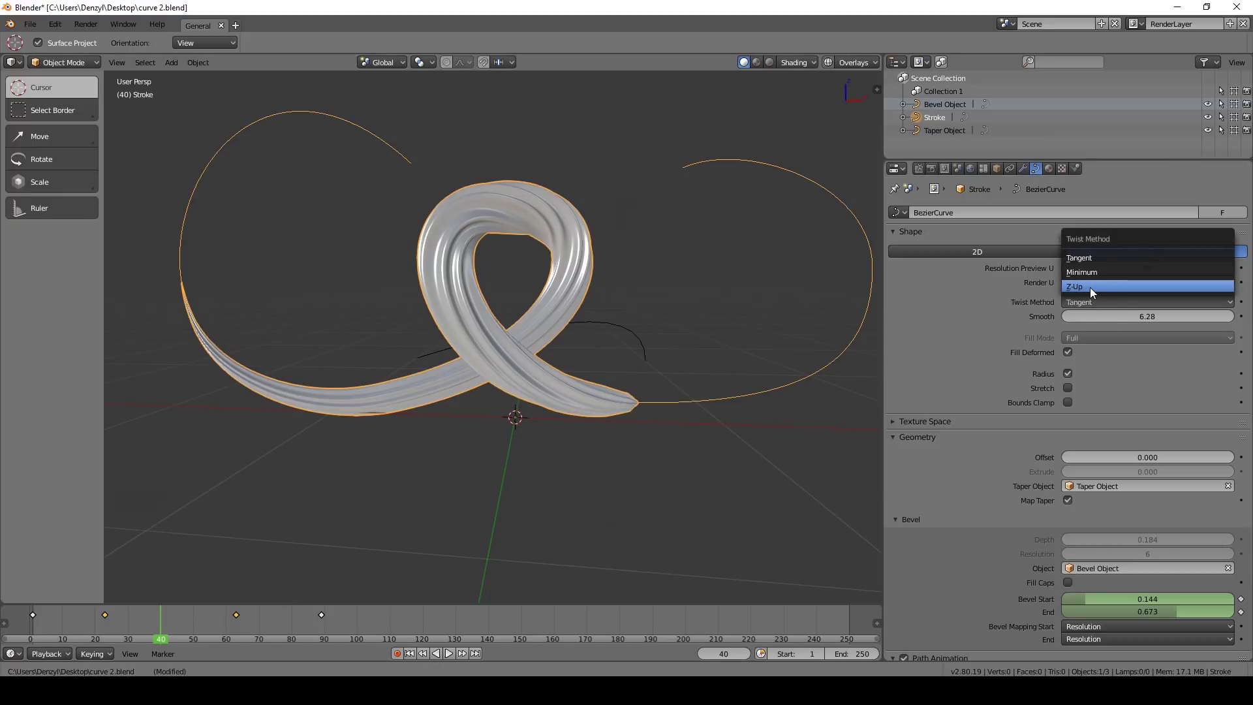
pyautogui.click(1089, 287)
pyautogui.moveTo(1109, 316)
pyautogui.mouseDown()
pyautogui.moveTo(1168, 316)
pyautogui.moveTo(1079, 304)
pyautogui.mouseUp()
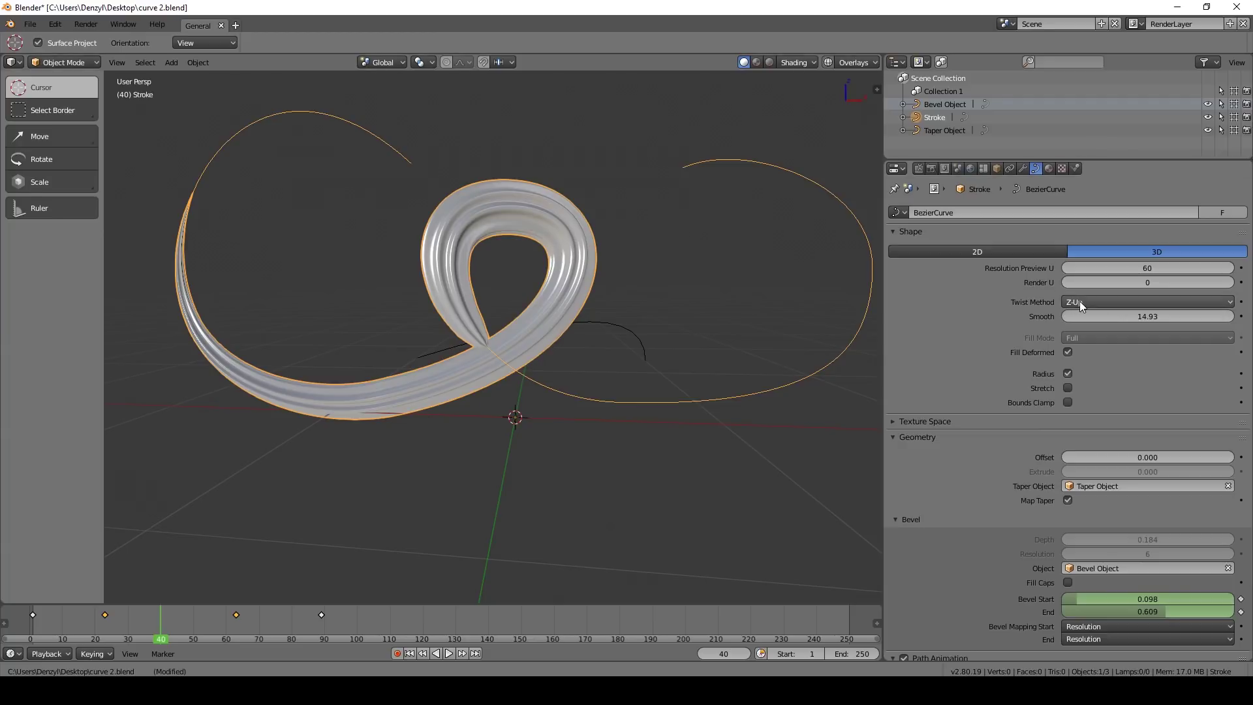
pyautogui.click(1080, 302)
pyautogui.click(1106, 260)
# Move the Stroke curve's control point below the loop by about 0.19, -0.12, 0.06 and raise its outer handle about 0.16.
pyautogui.moveTo(238, 319)
pyautogui.mouseDown(button='middle')
pyautogui.moveTo(677, 305)
pyautogui.moveTo(688, 365)
pyautogui.mouseUp(button='middle')
pyautogui.press('Tab')
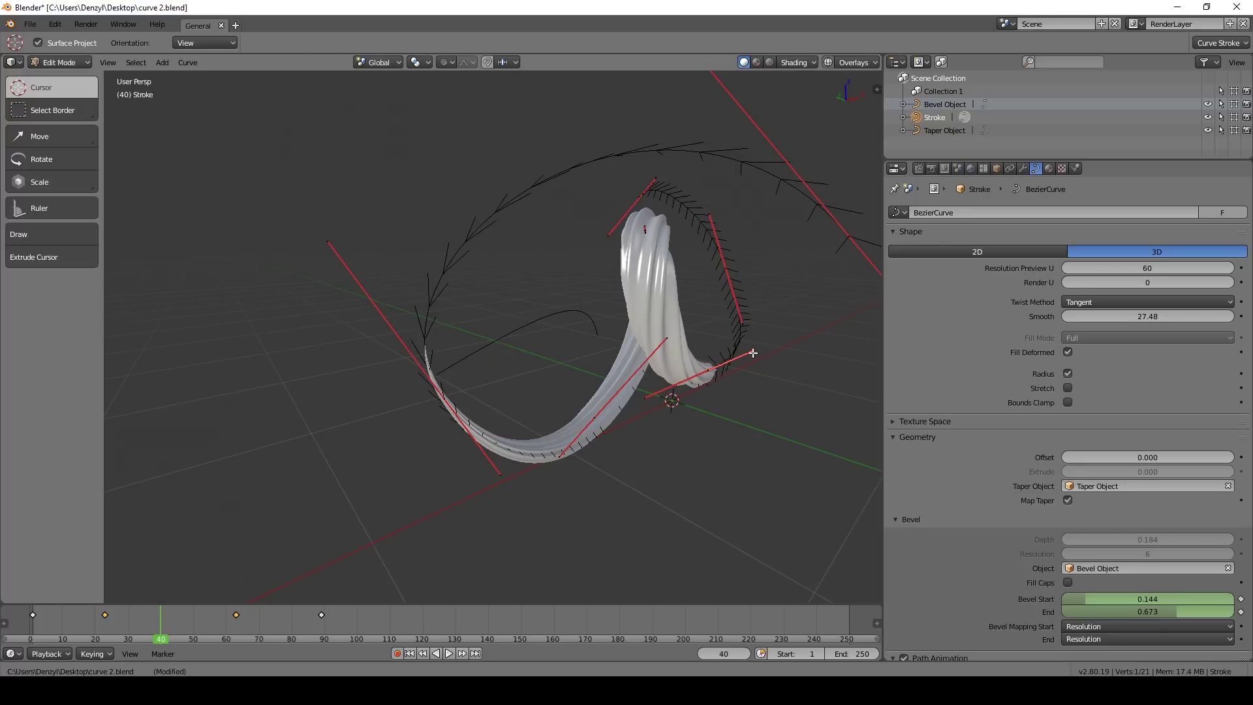
pyautogui.press('g')
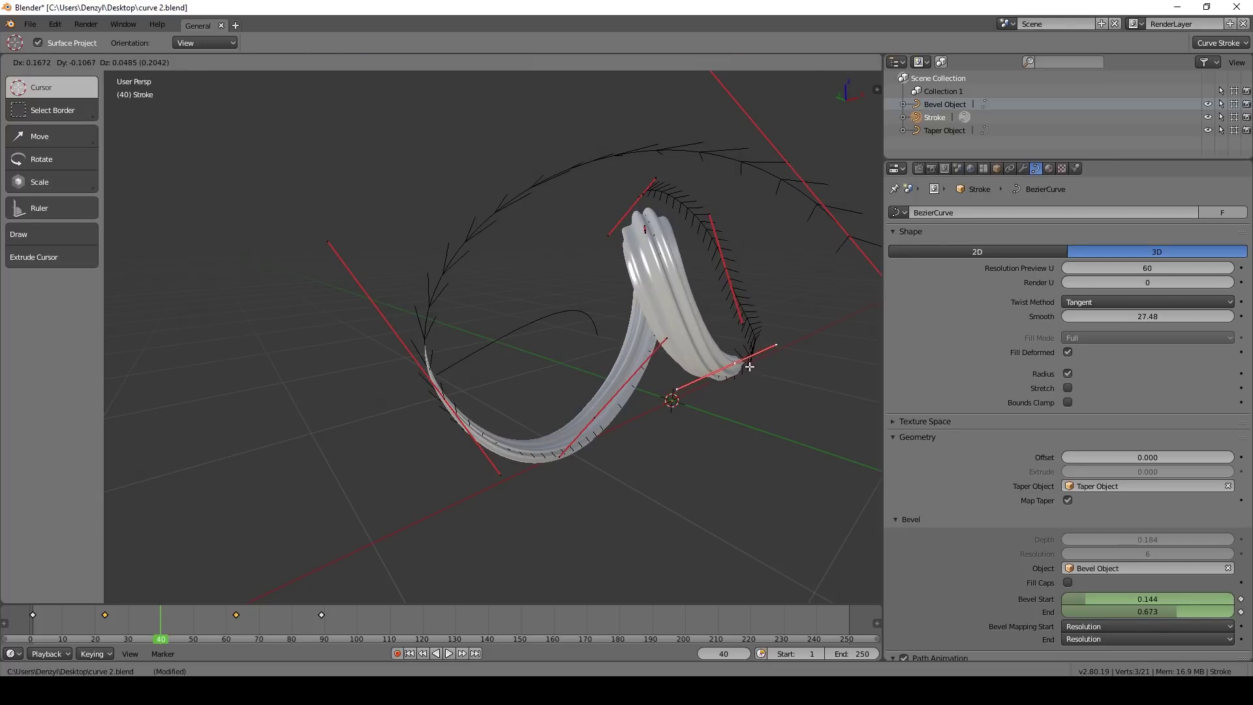
pyautogui.click(783, 341)
pyautogui.press('g')
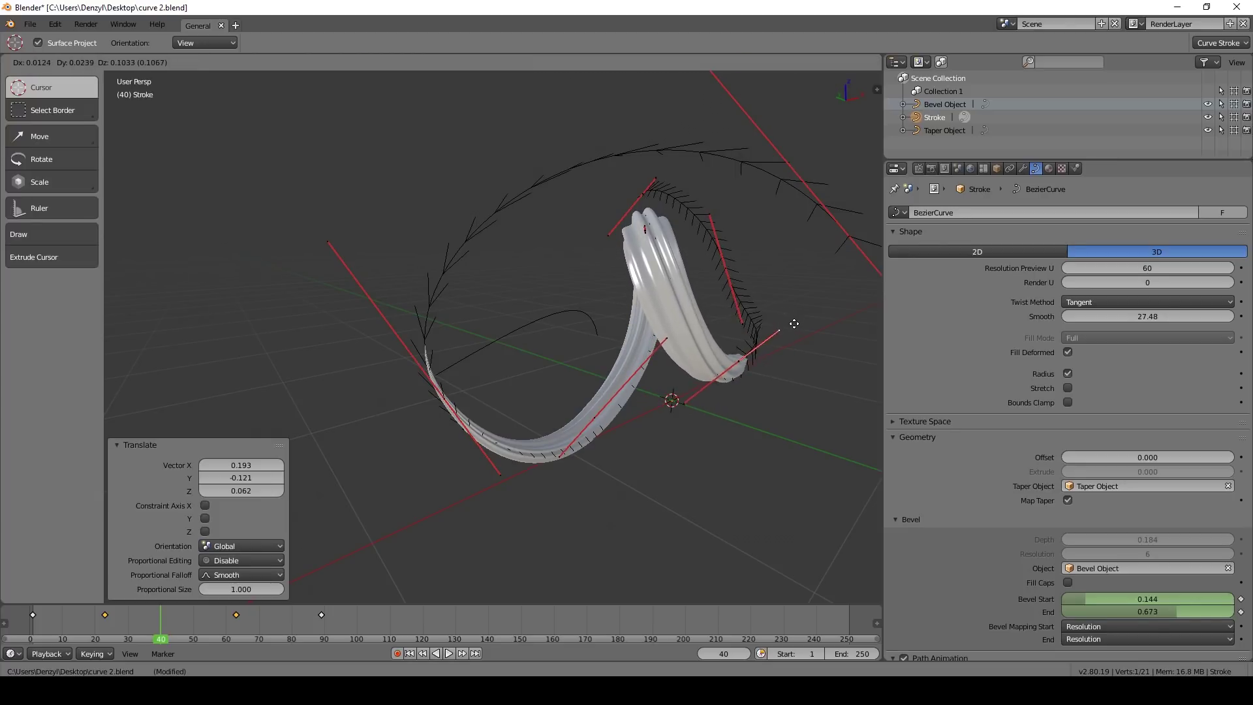
pyautogui.click(790, 317)
# Raise the lower handle of the neighbouring Stroke control point by about 0.27 and return to Object Mode.
pyautogui.moveTo(790, 317)
pyautogui.mouseDown(button='middle')
pyautogui.moveTo(755, 327)
pyautogui.moveTo(792, 334)
pyautogui.mouseUp(button='middle')
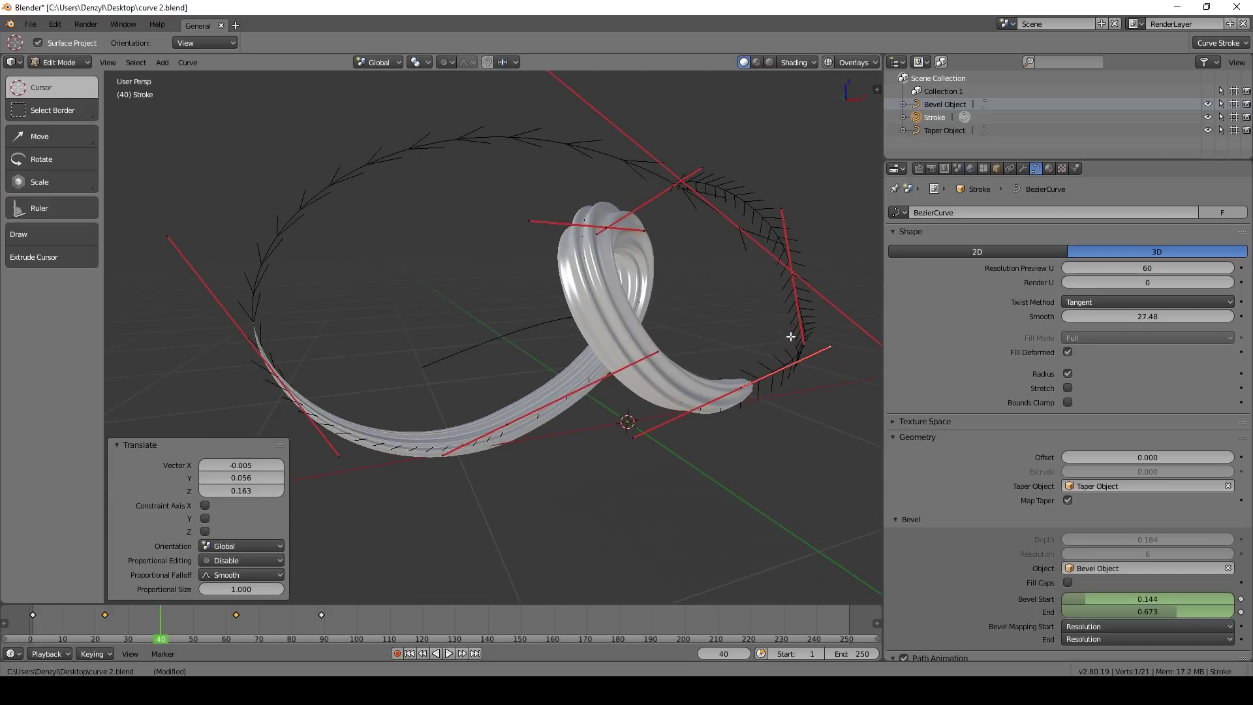
pyautogui.press('g')
pyautogui.click(811, 326)
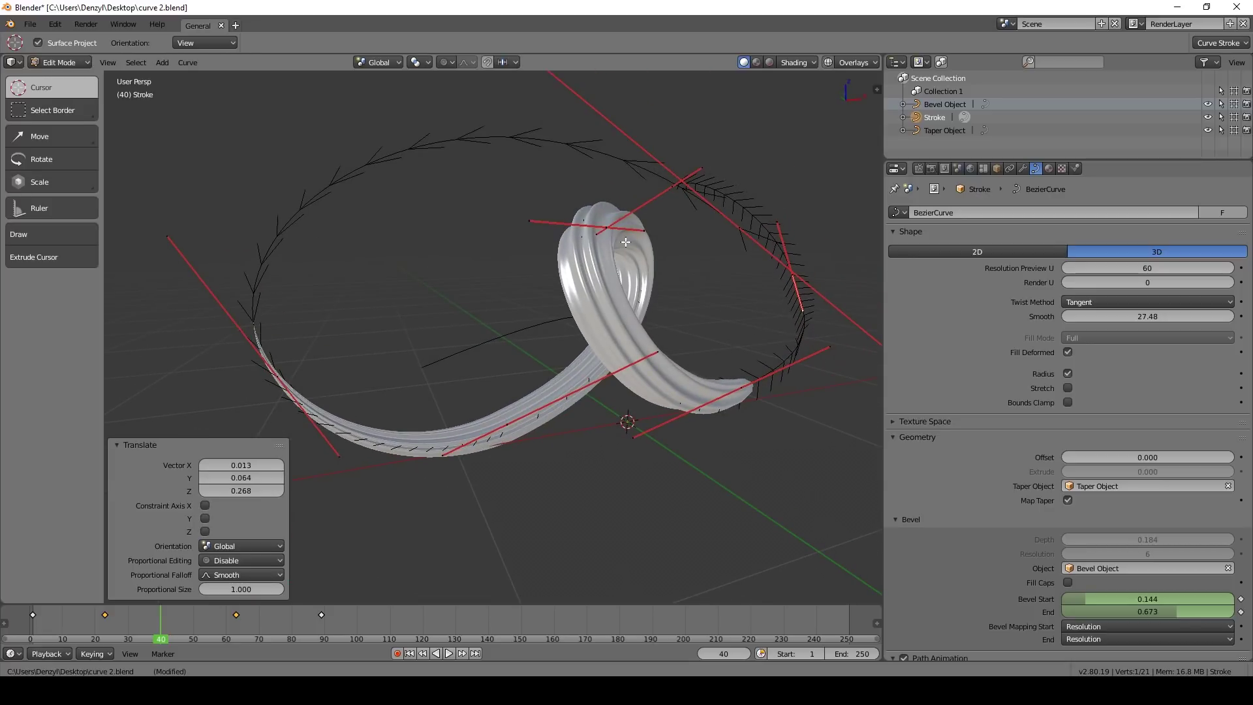
pyautogui.moveTo(664, 267); pyautogui.dragTo(644, 300, button='middle')
pyautogui.press('g')
pyautogui.rightClick(778, 332)
pyautogui.hotkey('ctrl', 'Tab')
pyautogui.click(467, 290)
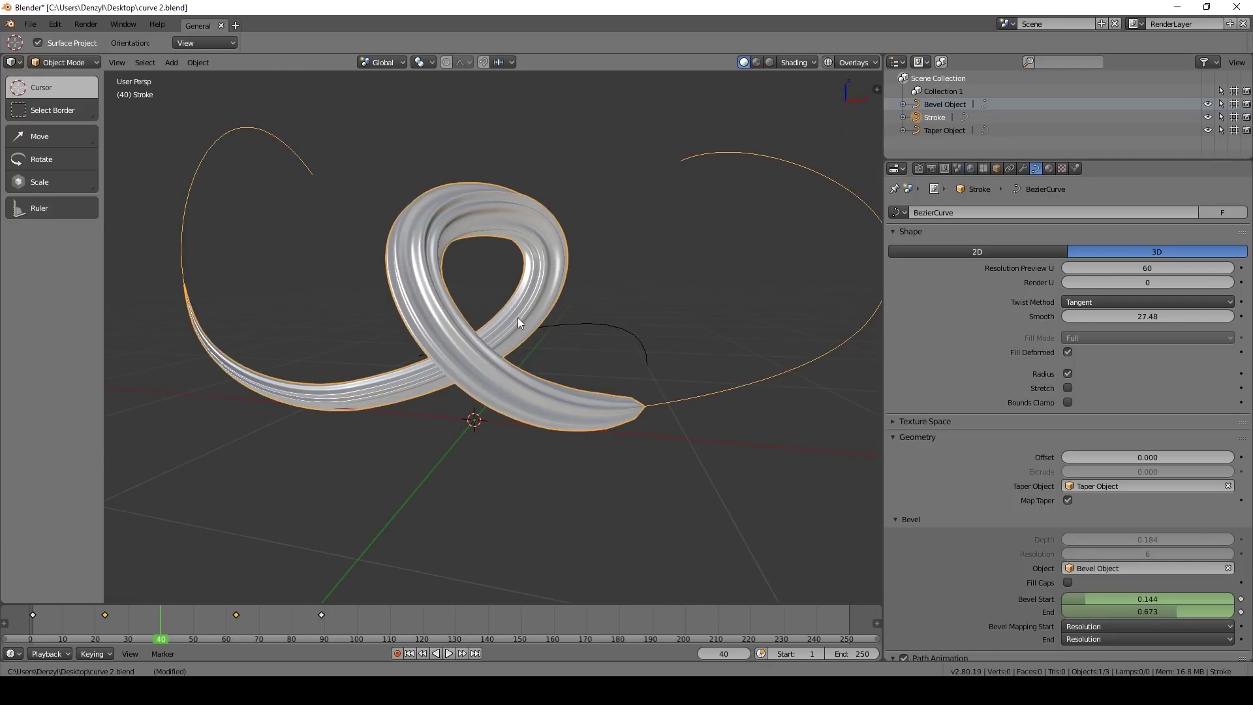
# Go to frame 54, add a mesh plane at the origin and scale it up about 18.59 times as a floor.
pyautogui.click(207, 623)
pyautogui.moveTo(535, 450); pyautogui.dragTo(591, 444, button='middle')
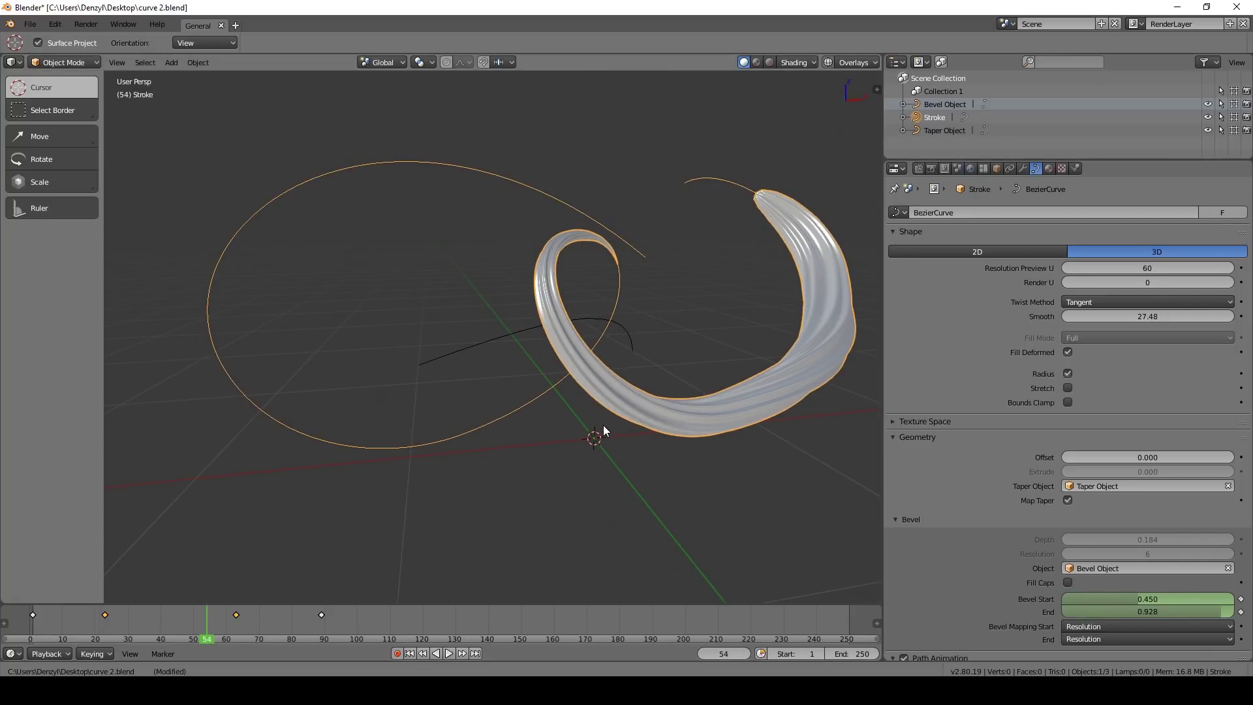
pyautogui.scroll(-3, 604, 424)
pyautogui.hotkey('shift', 'a')
pyautogui.moveTo(495, 382)
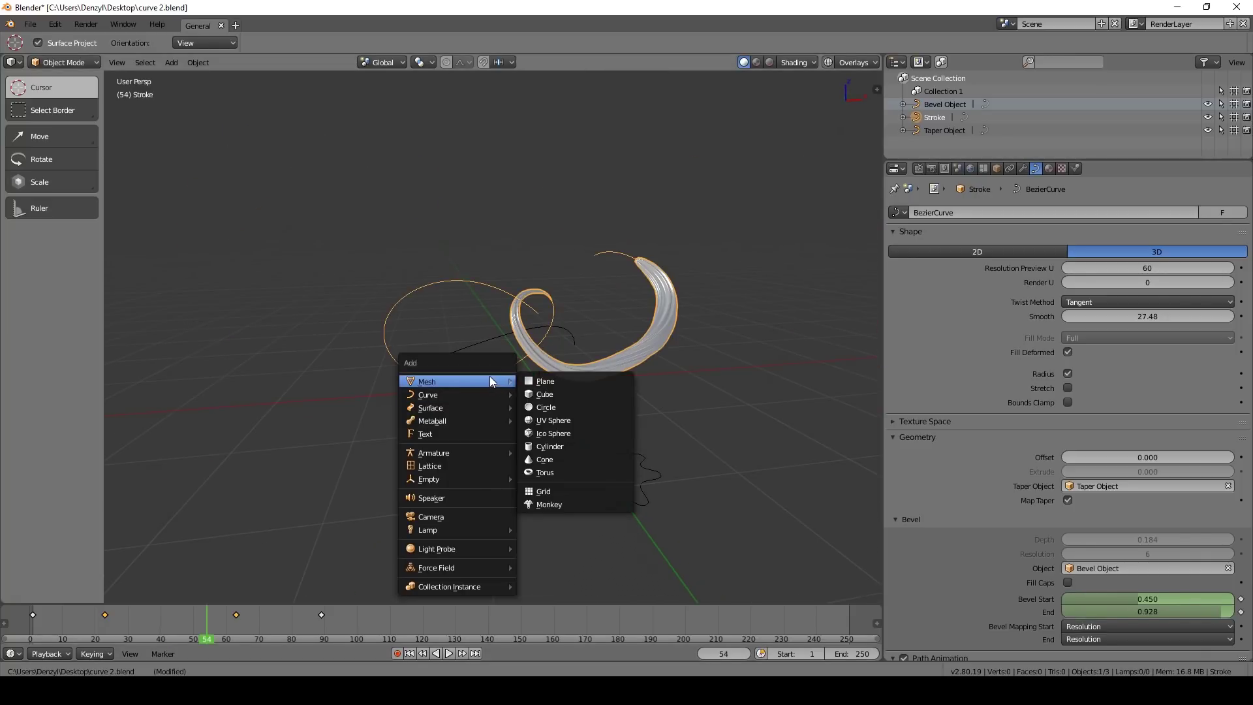
pyautogui.click(546, 383)
pyautogui.press('s')
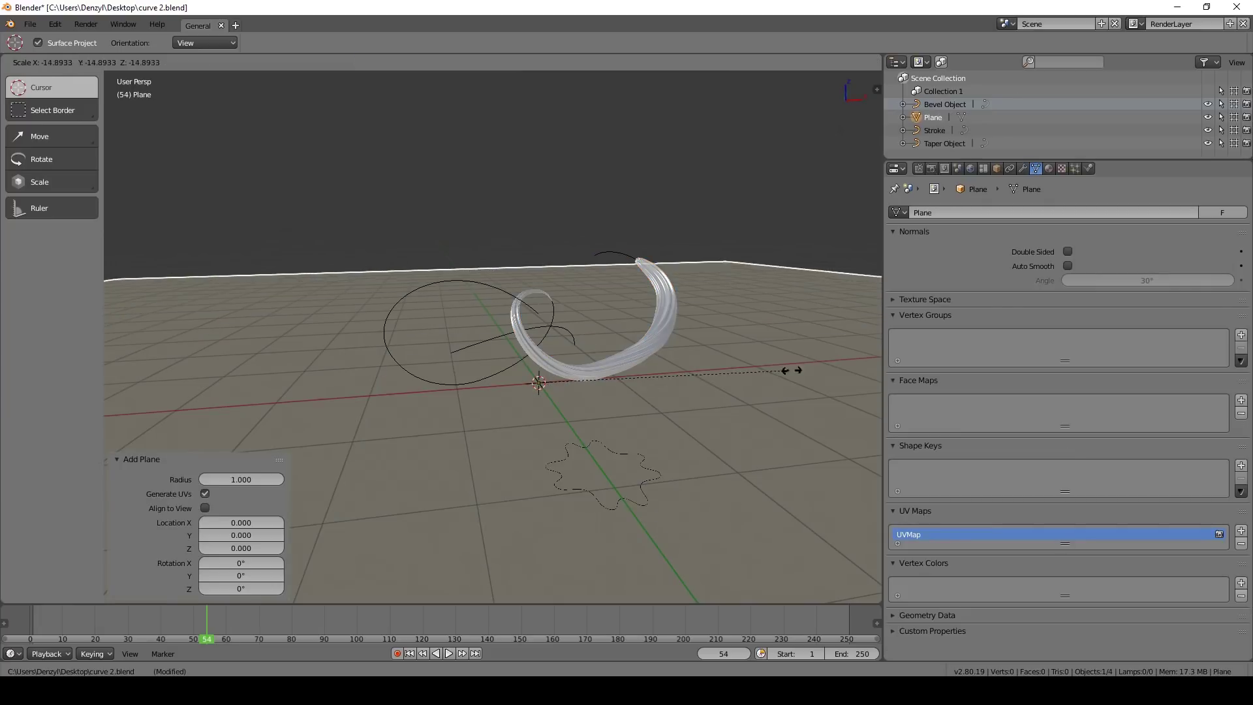
pyautogui.click(320, 404)
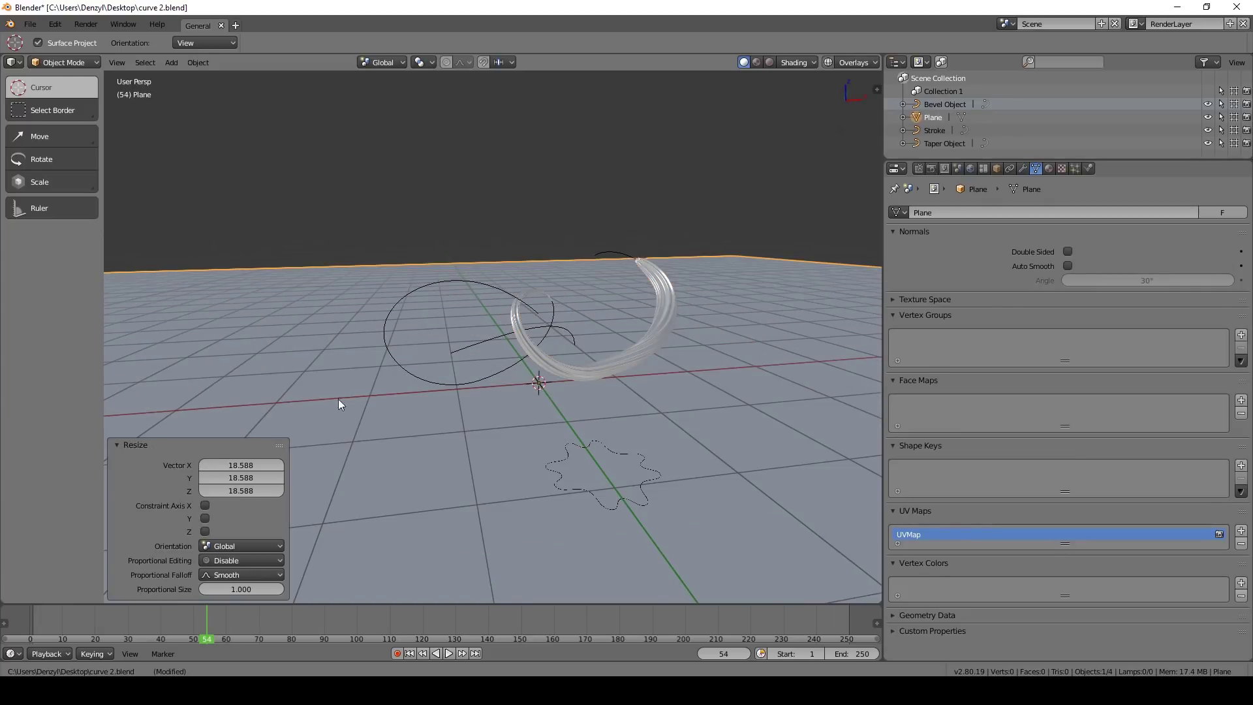
# Extrude the plane's back edge about 17.58 upward along Z to form a backdrop wall.
pyautogui.scroll(-3, 389, 344)
pyautogui.press('Tab')
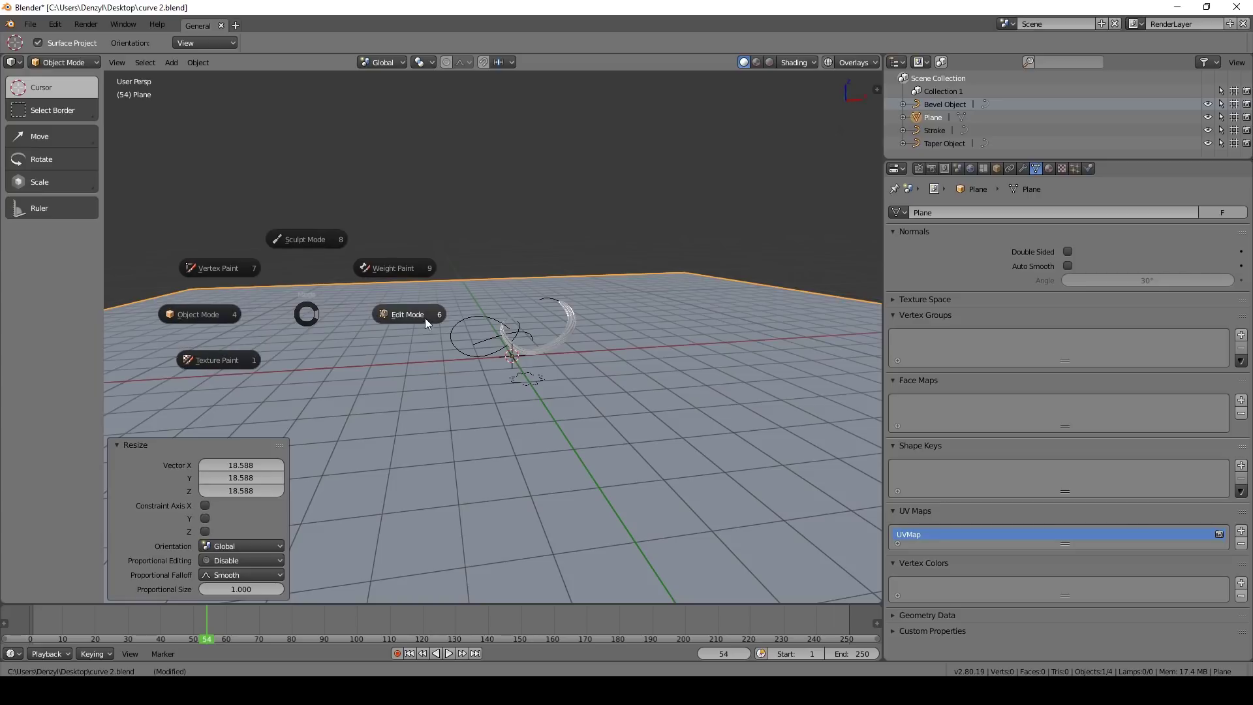
pyautogui.click(427, 320)
pyautogui.rightClick(198, 284)
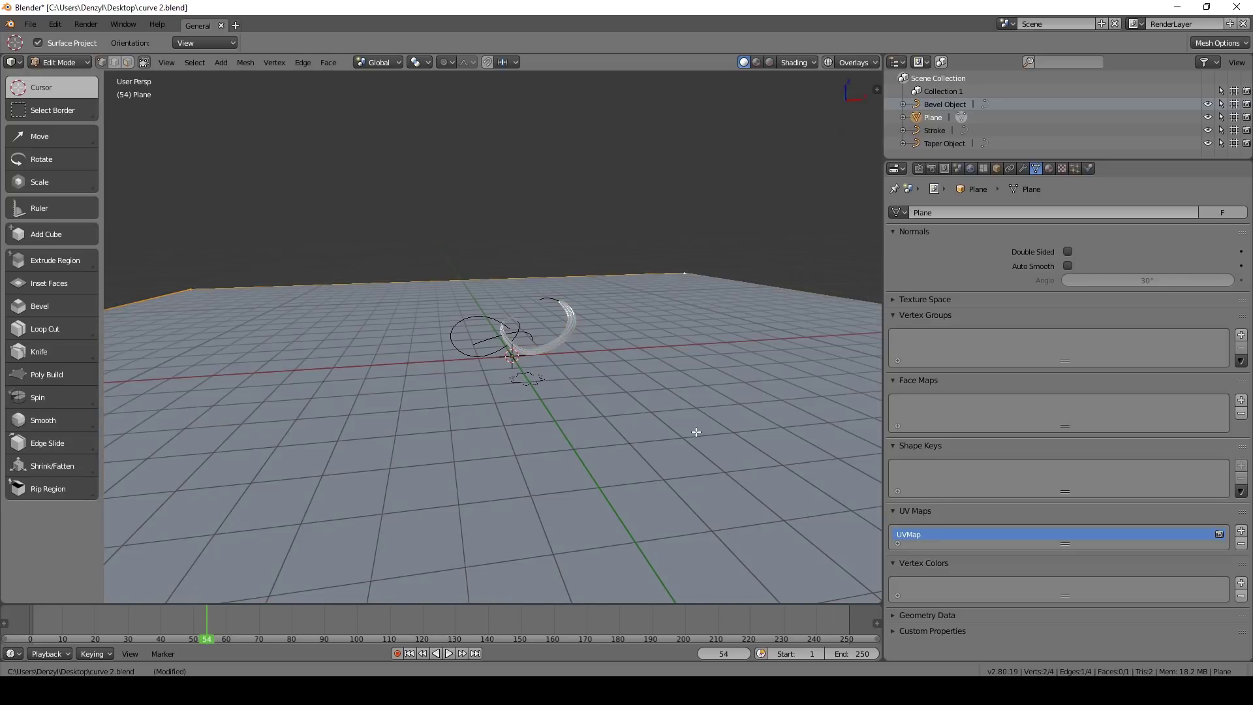
pyautogui.press('e')
pyautogui.press('x')
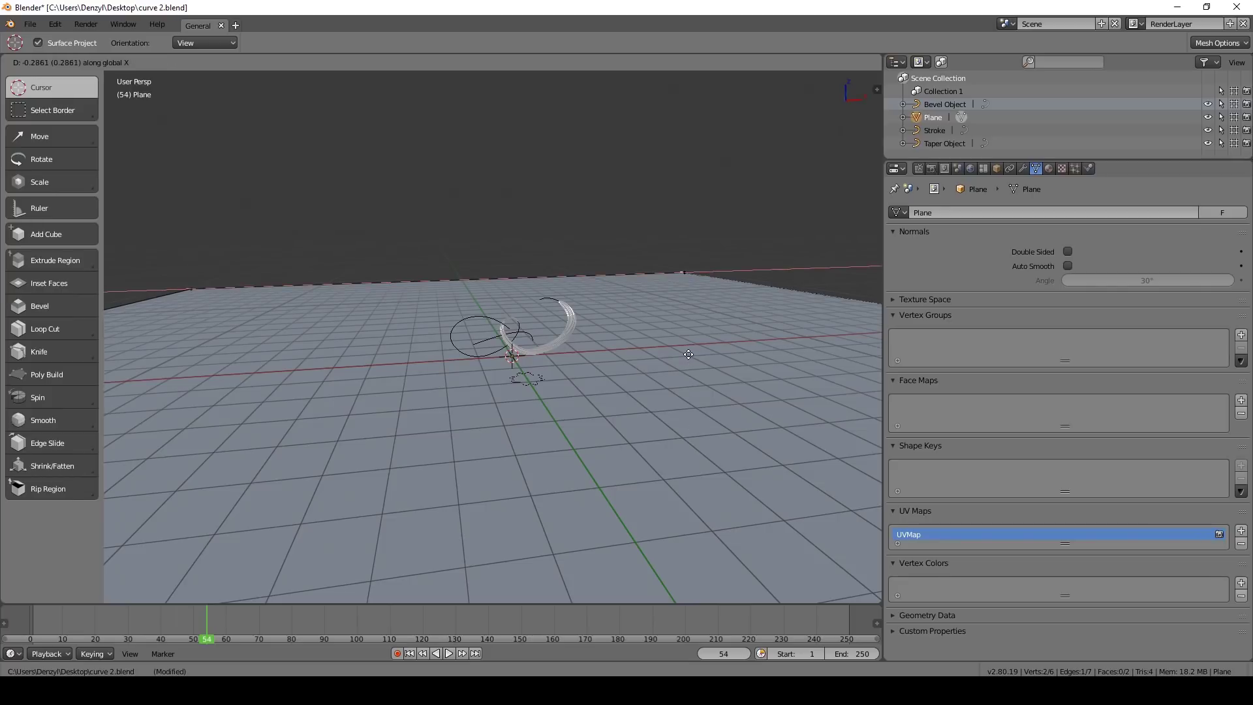
pyautogui.press('z')
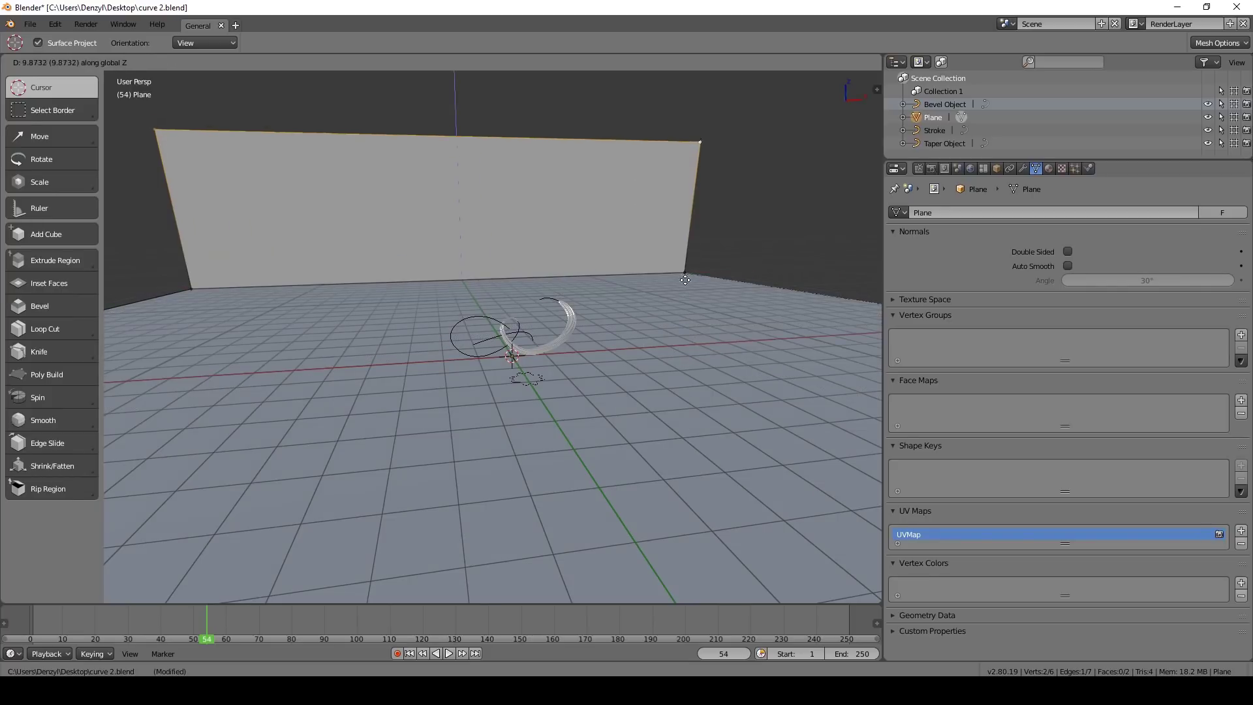
pyautogui.click(654, 150)
# Bevel the edge between floor and wall with 33 segments and an offset of about 0.76, and return to Object Mode.
pyautogui.click(689, 276)
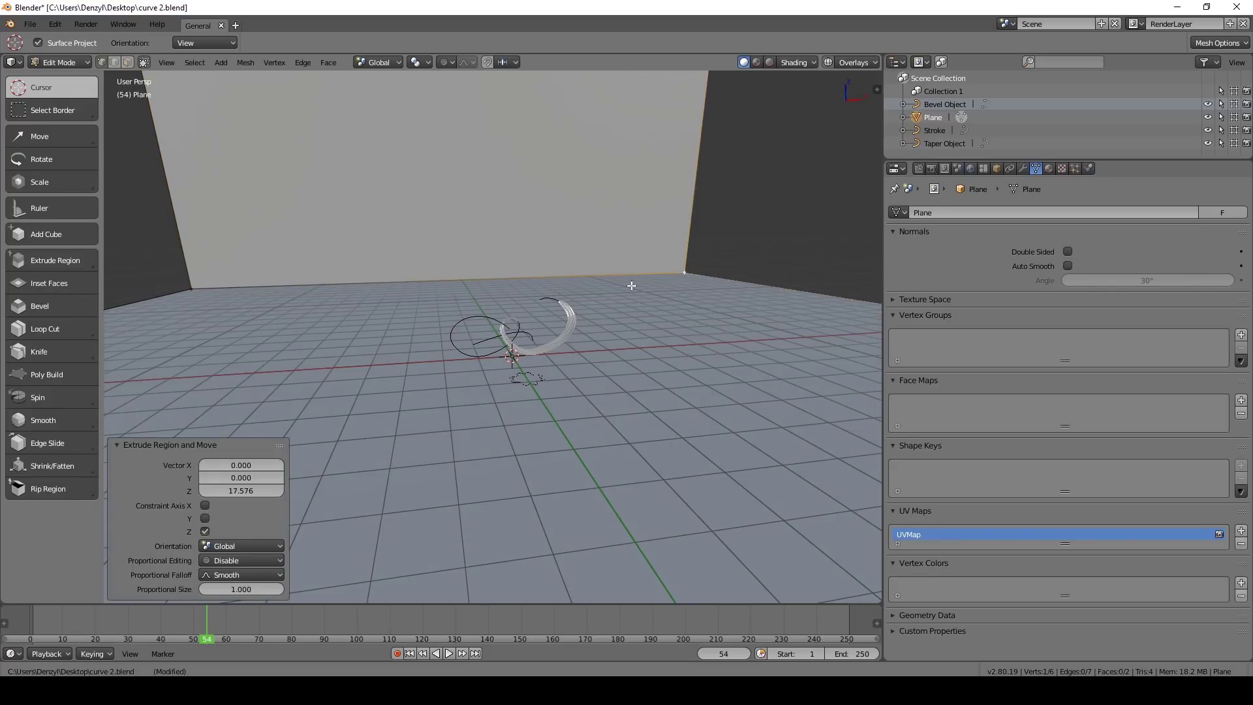
pyautogui.keyDown('shift'); pyautogui.click(191, 287); pyautogui.keyUp('shift')
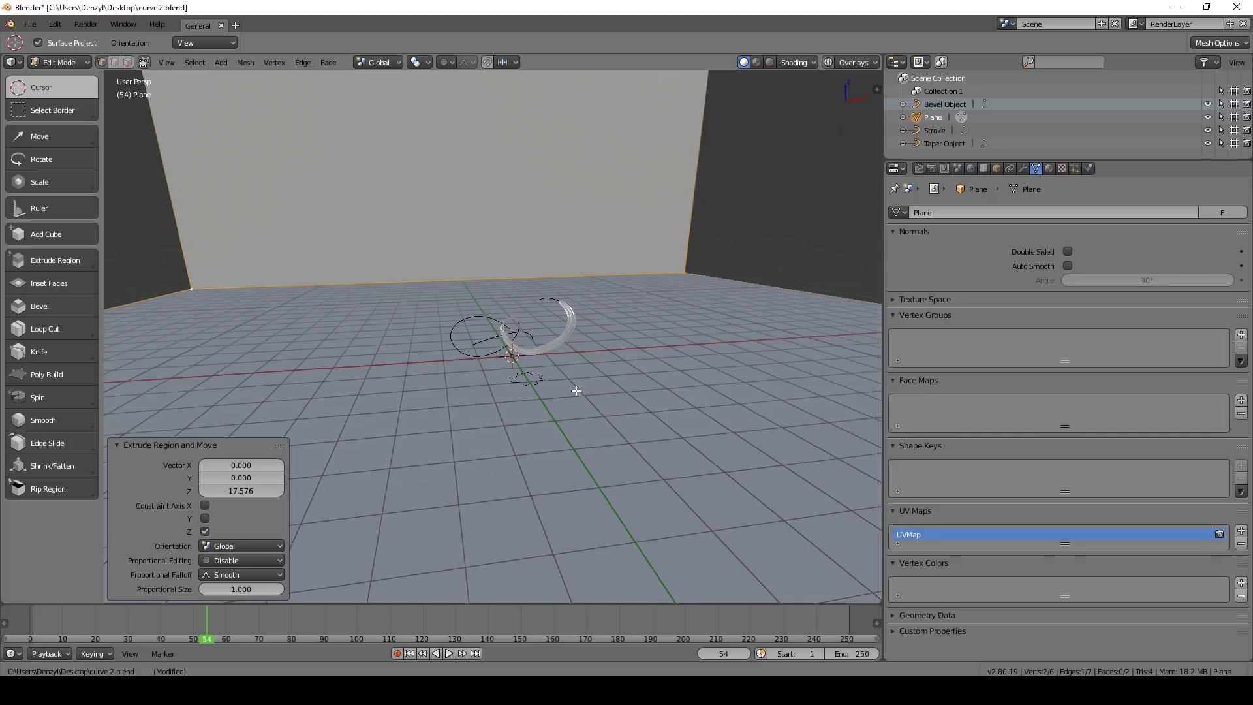
pyautogui.hotkey('ctrl', 'b')
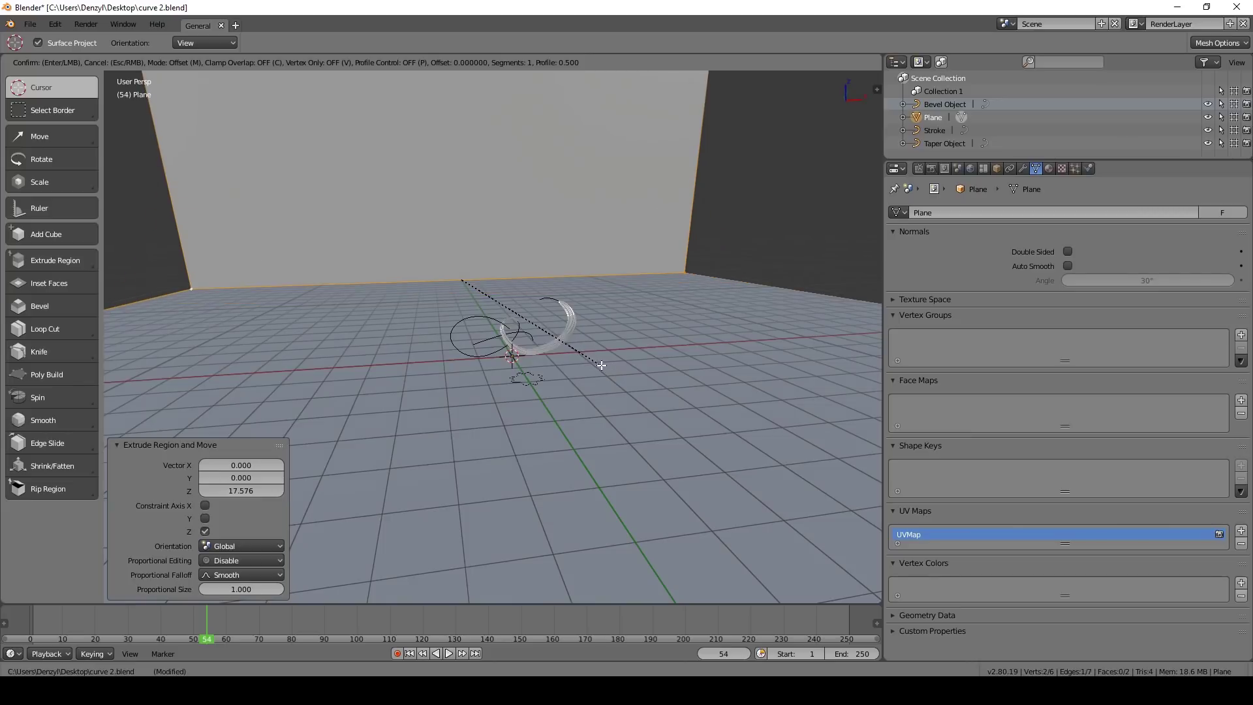
pyautogui.scroll(5, 610, 369)
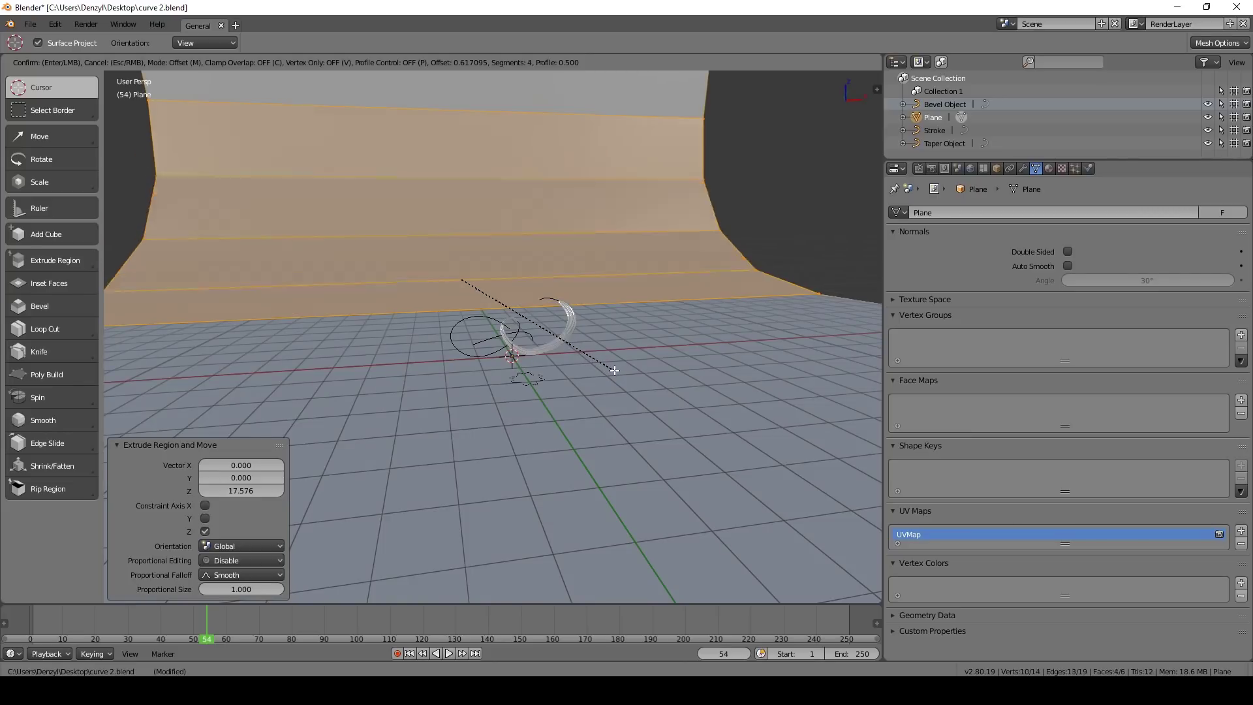
pyautogui.scroll(20, 611, 372)
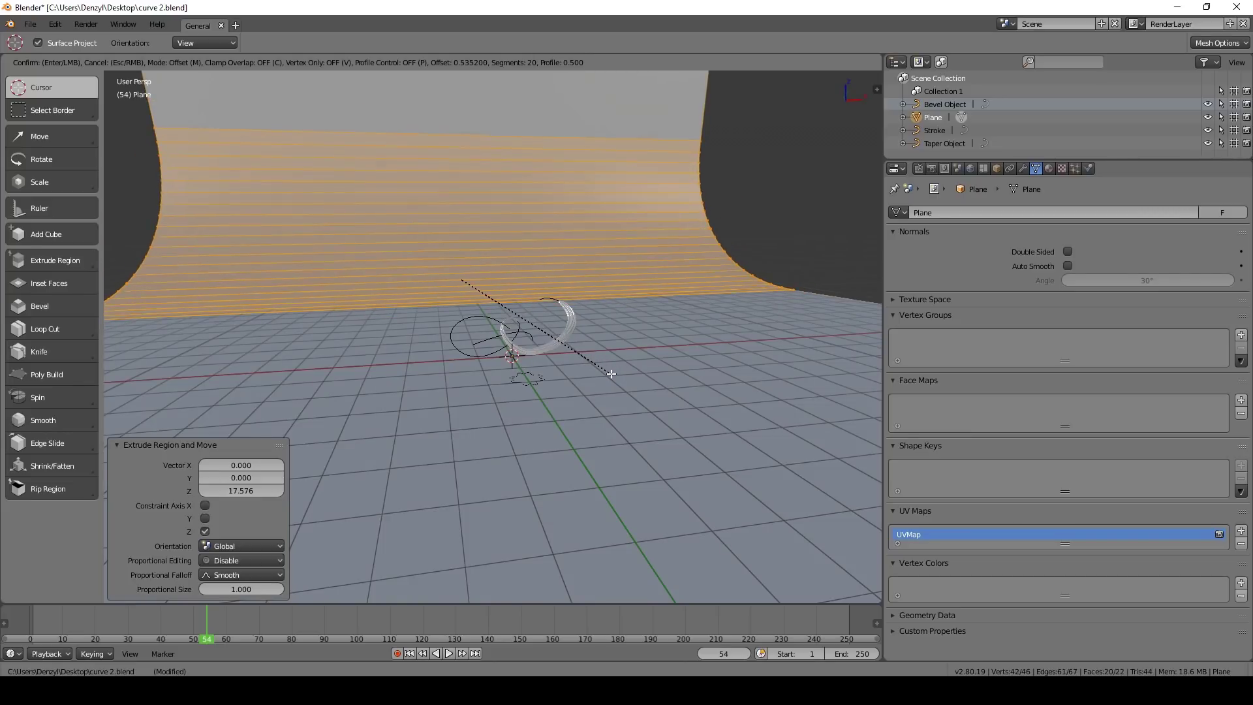
pyautogui.scroll(2, 612, 374)
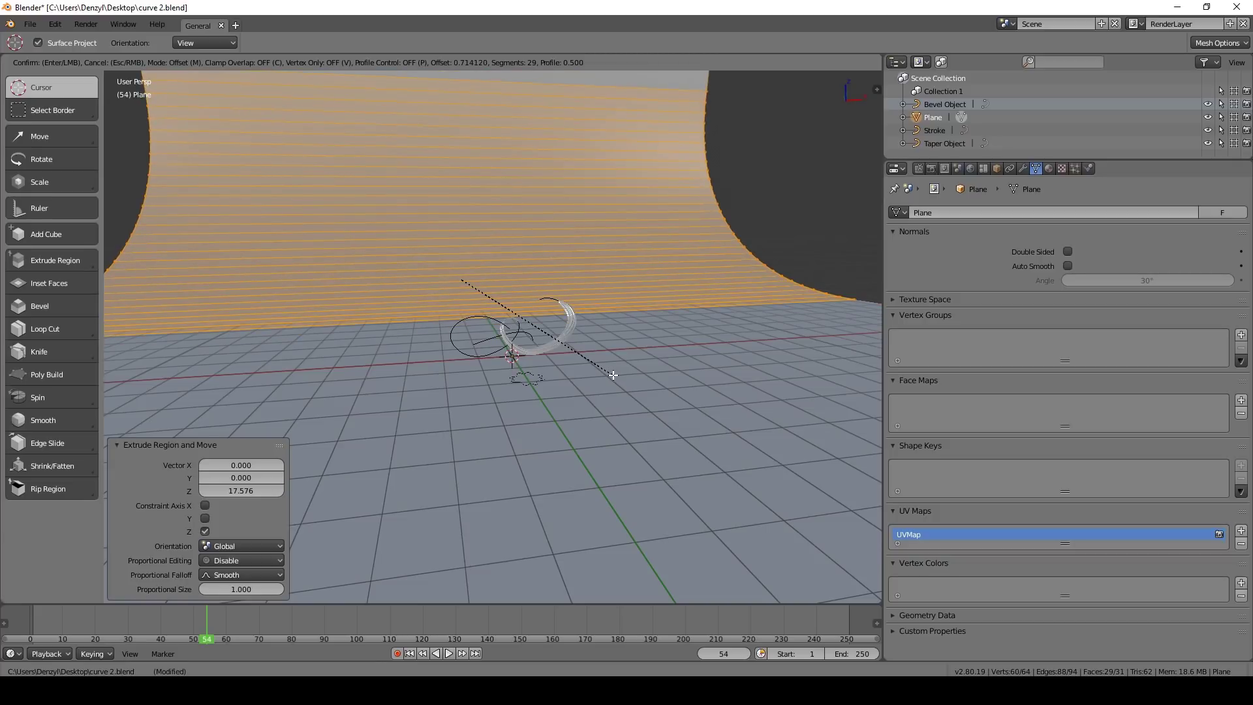
pyautogui.scroll(4, 616, 372)
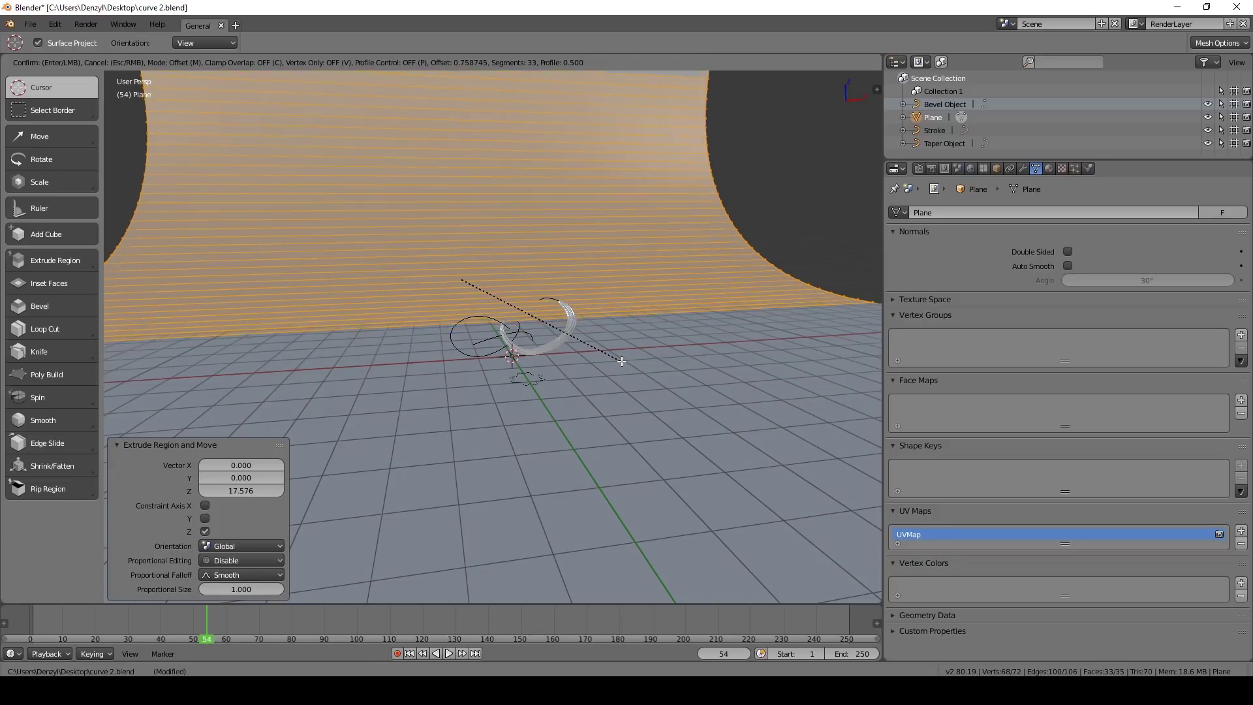
pyautogui.click(619, 362)
pyautogui.press('Tab')
# Switch the viewport from solid to rendered shading and select the Stroke curve.
pyautogui.scroll(5, 510, 370)
pyautogui.moveTo(557, 379)
pyautogui.mouseDown(button='middle')
pyautogui.moveTo(557, 356)
pyautogui.moveTo(526, 351)
pyautogui.moveTo(563, 353)
pyautogui.mouseUp(button='middle')
pyautogui.hotkey('shift', 'z')
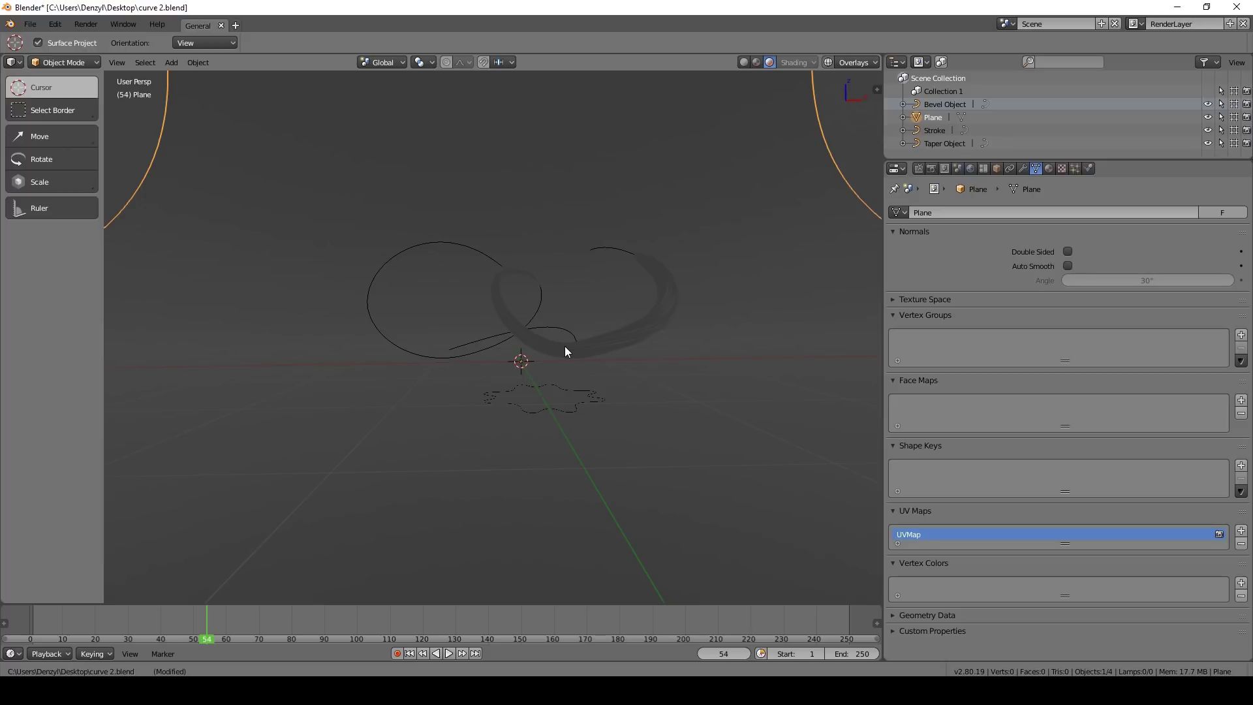
pyautogui.hotkey('shift', 'z')
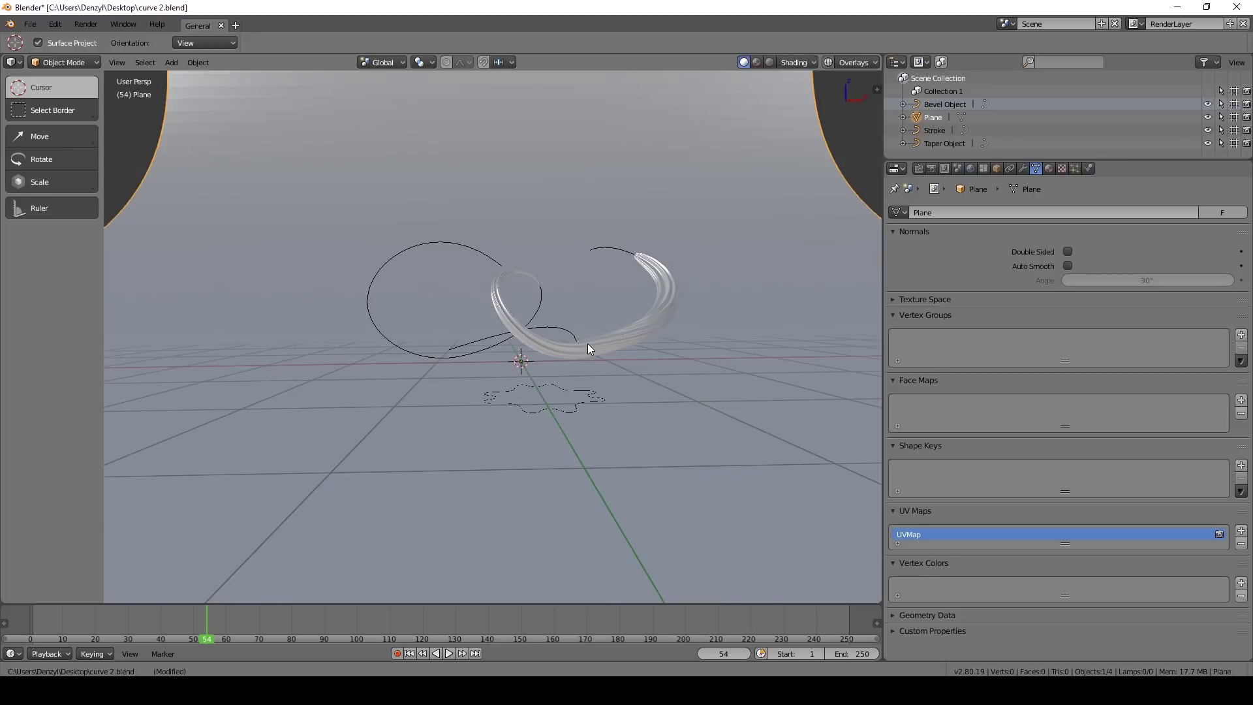
pyautogui.hotkey('shift', 'z')
pyautogui.moveTo(582, 344)
pyautogui.mouseDown(button='middle')
pyautogui.moveTo(601, 404)
pyautogui.moveTo(561, 347)
pyautogui.moveTo(622, 413)
pyautogui.moveTo(727, 409)
pyautogui.moveTo(729, 382)
pyautogui.mouseUp(button='middle')
pyautogui.scroll(5, 622, 412)
pyautogui.scroll(-4, 653, 407)
pyautogui.rightClick(672, 390)
# Enable nodes for the world, set its background to black with a strength of 0.000, and save the file.
pyautogui.click(970, 168)
pyautogui.click(1129, 289)
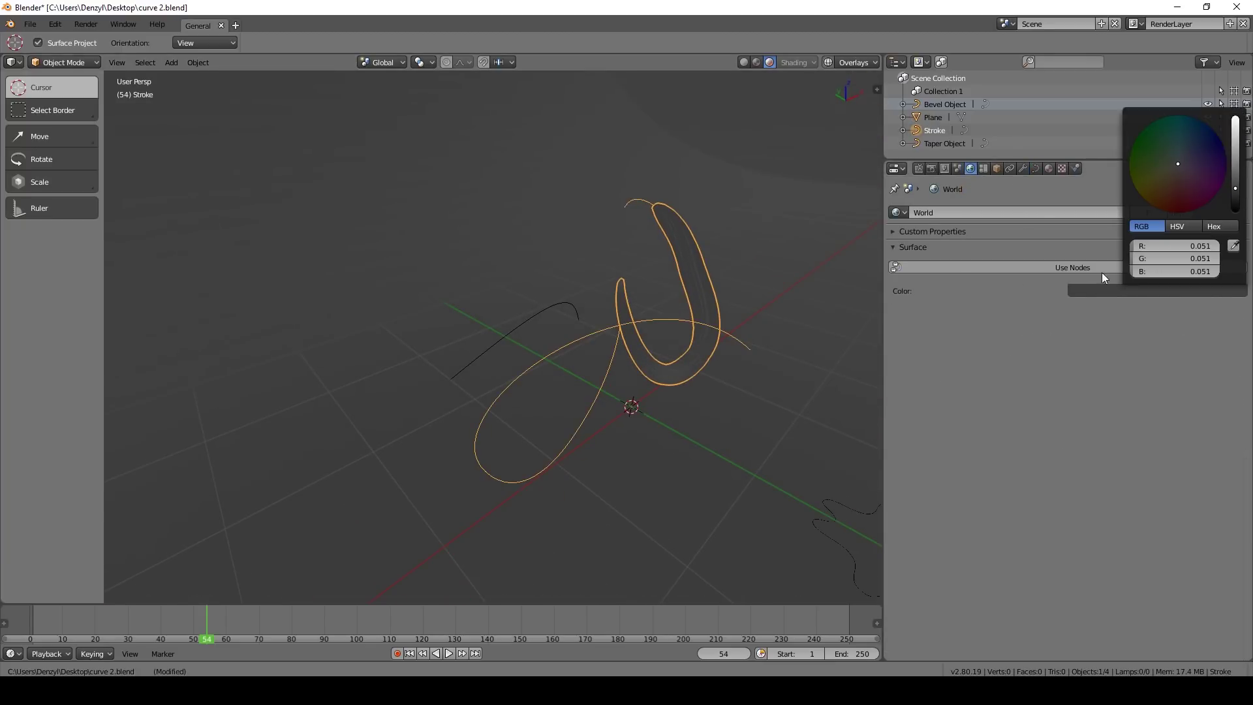
pyautogui.click(1054, 267)
pyautogui.click(1111, 313)
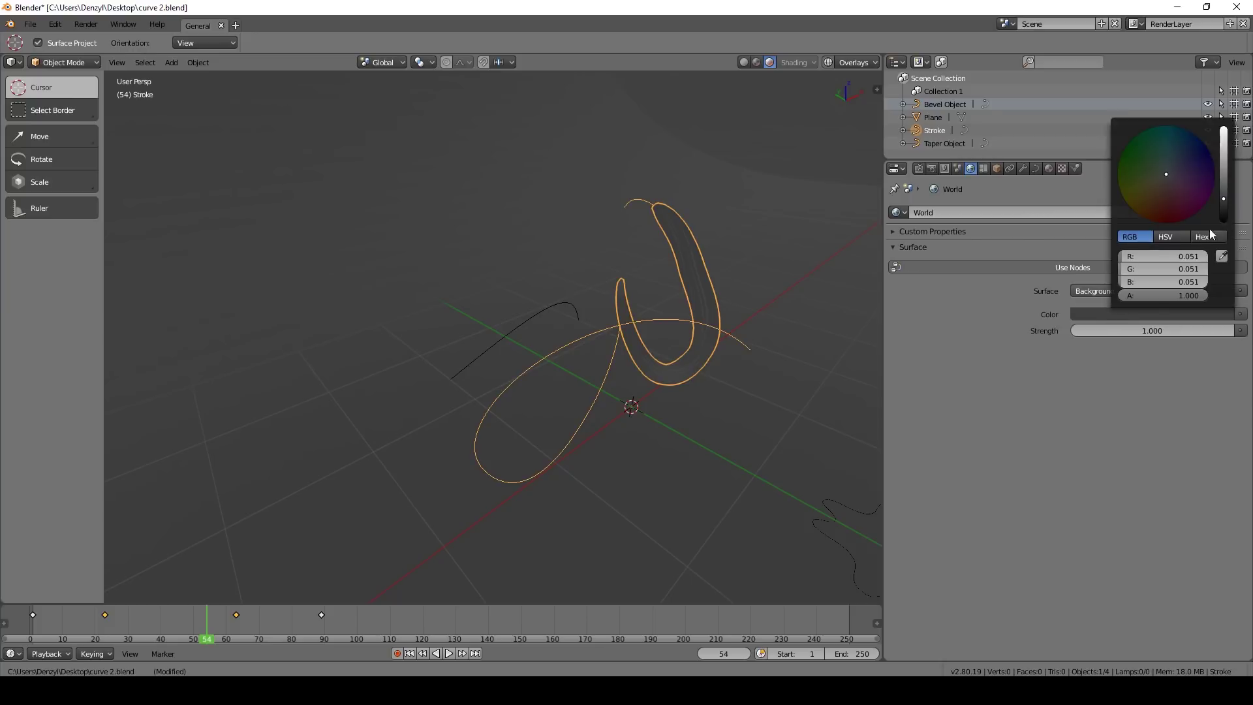
pyautogui.click(1090, 316)
pyautogui.moveTo(1218, 210); pyautogui.dragTo(1220, 258)
pyautogui.moveTo(744, 408); pyautogui.dragTo(709, 362, button='middle')
pyautogui.moveTo(1118, 331); pyautogui.dragTo(1071, 332)
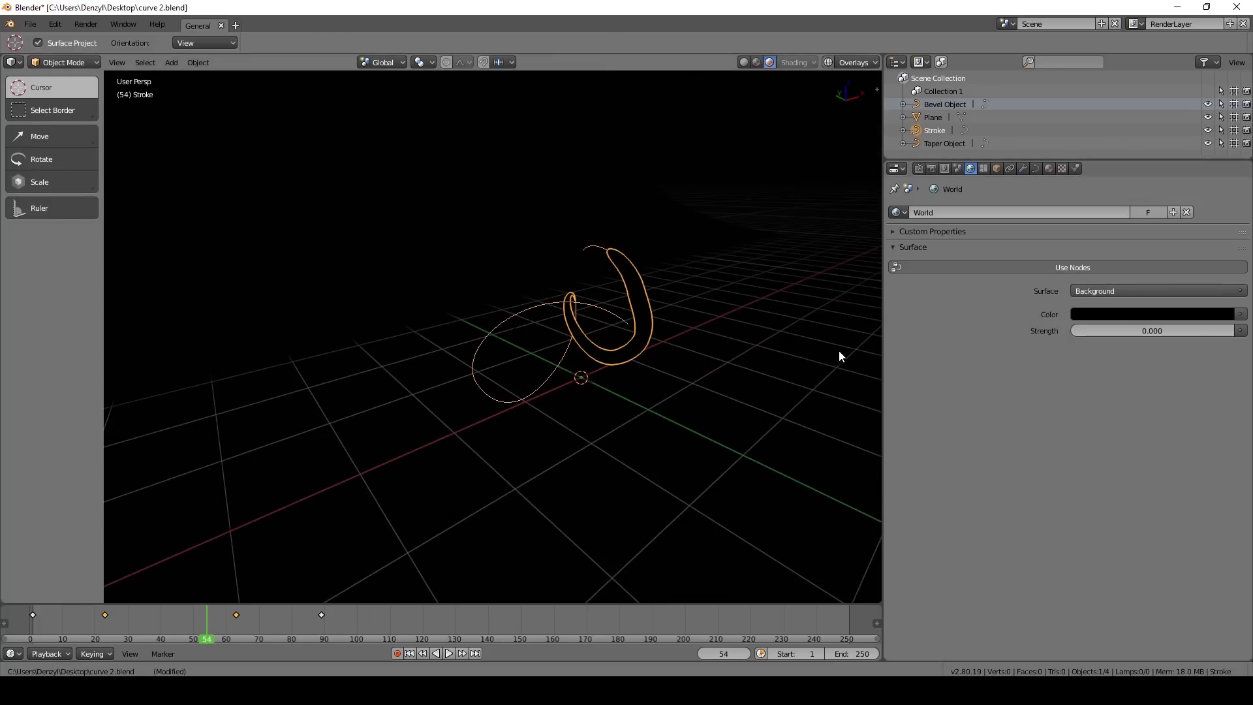
pyautogui.hotkey('ctrl', 's')
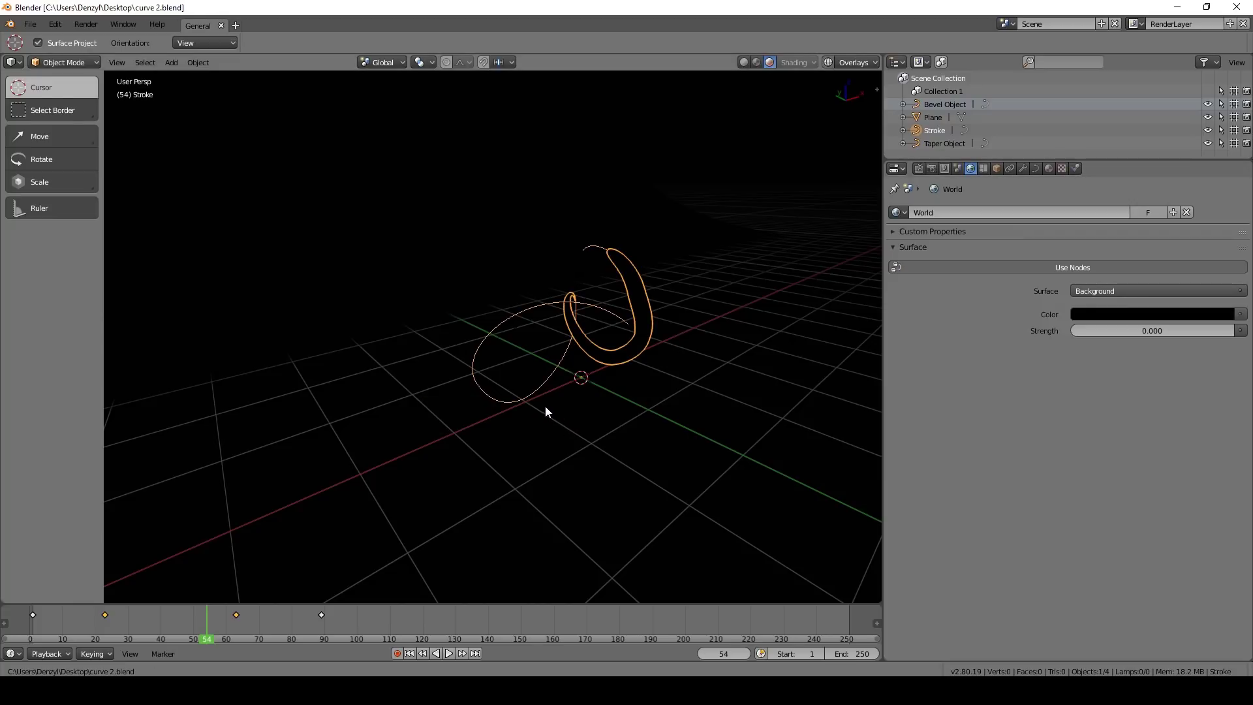
# Add an area lamp above one side of the stroke, aim it at the stroke, and colour it light blue (0.010, 0.489, 1.000).
pyautogui.hotkey('shift', 'a')
pyautogui.moveTo(537, 555)
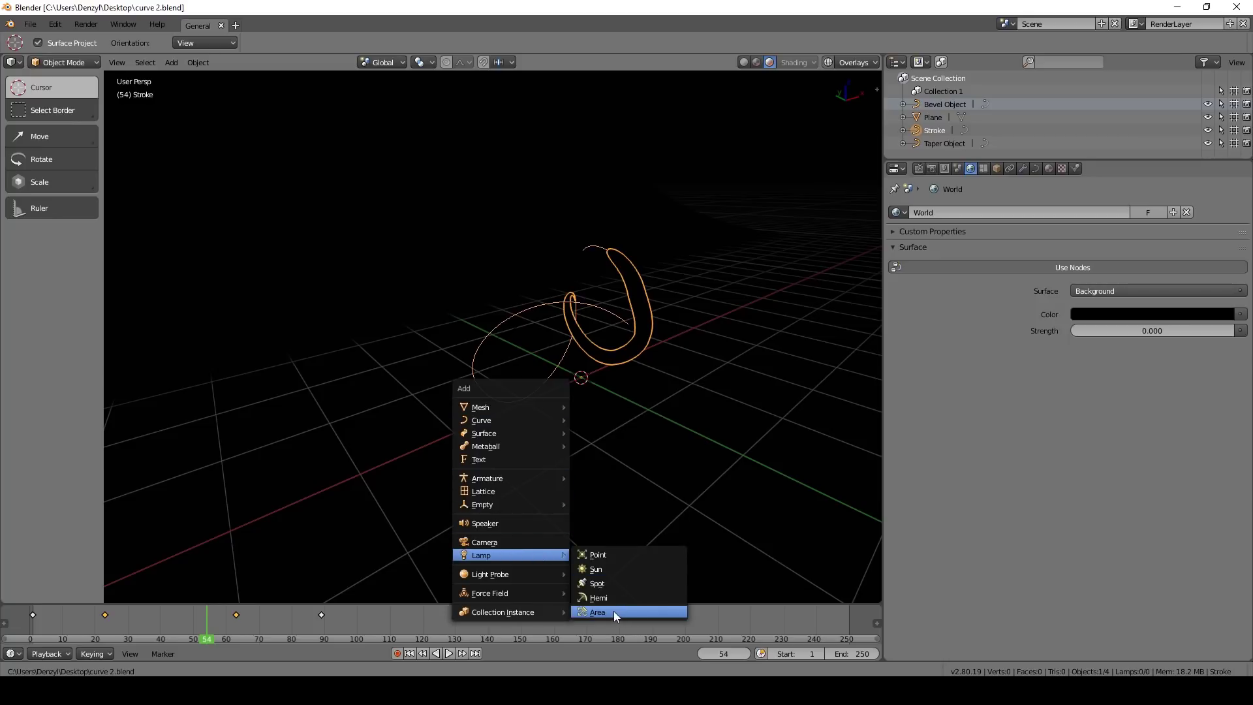
pyautogui.click(597, 612)
pyautogui.moveTo(674, 493); pyautogui.dragTo(744, 353, button='middle')
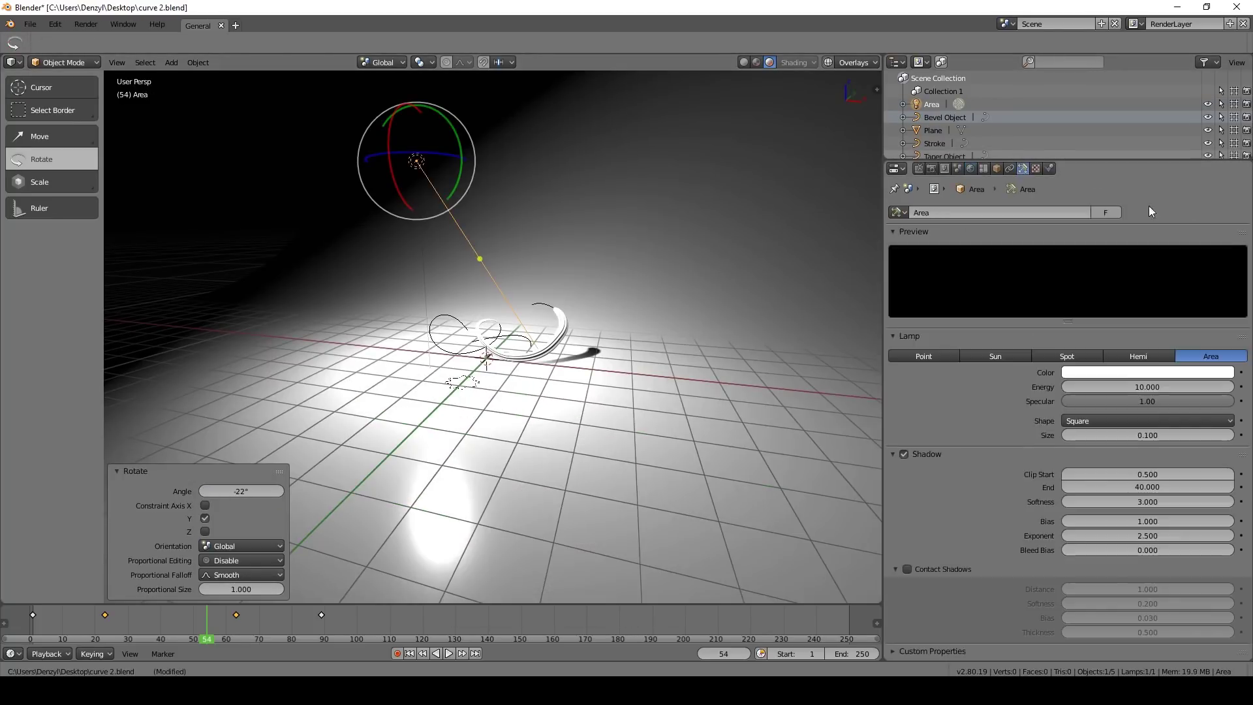
pyautogui.click(1123, 373)
pyautogui.click(1132, 241)
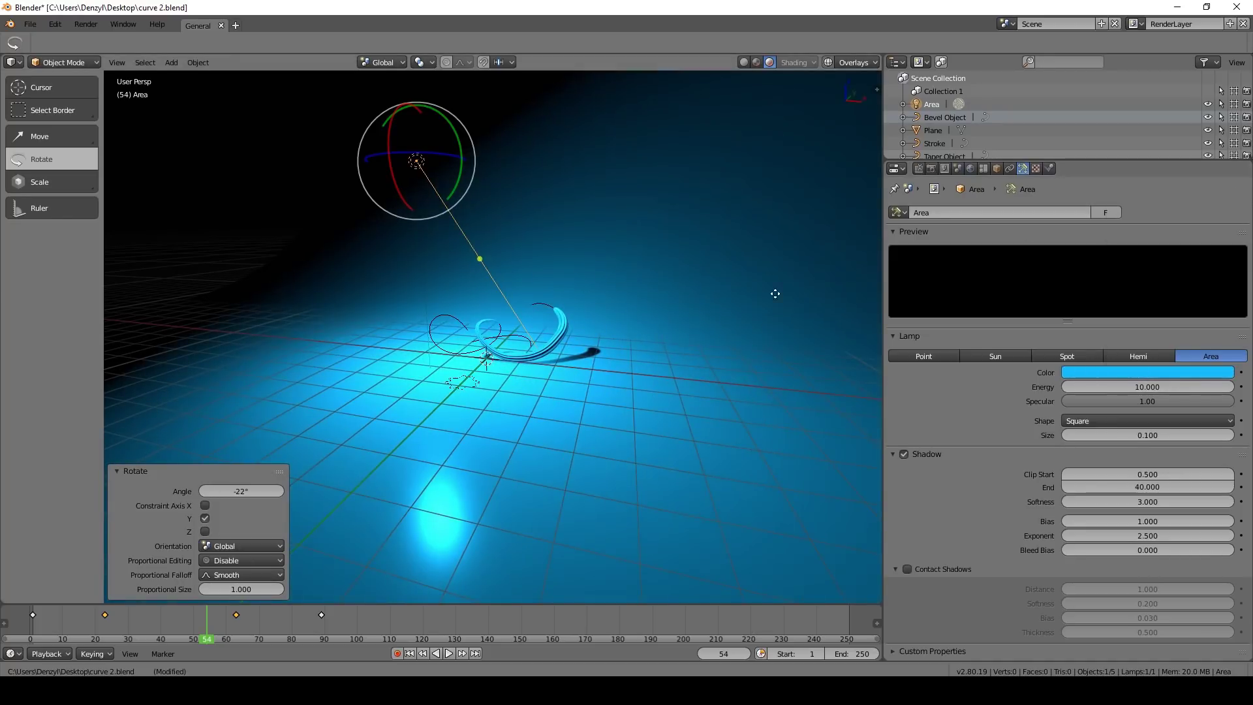
# Duplicate the blue area lamp to the stroke's other side, turn it toward the stroke and colour it orange (1.000, 0.140, 0.000).
pyautogui.hotkey('shift', 'd')
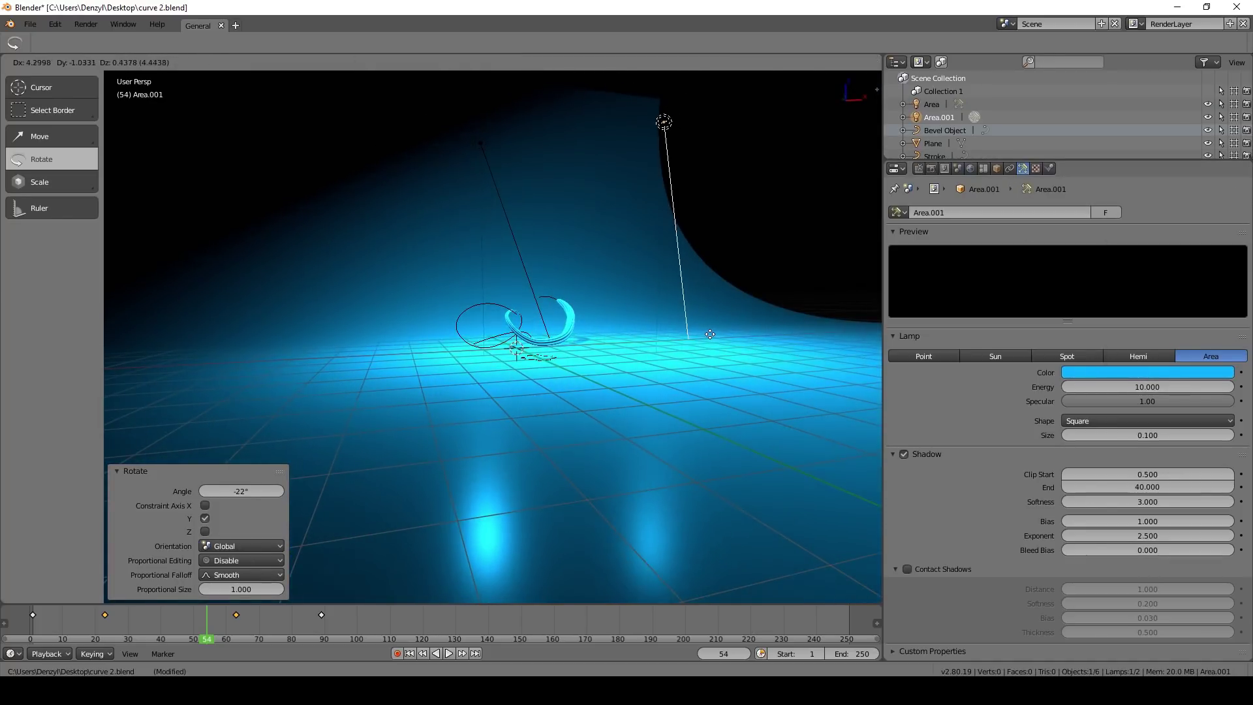
pyautogui.click(717, 333)
pyautogui.moveTo(799, 231); pyautogui.dragTo(763, 271, button='middle')
pyautogui.press('r')
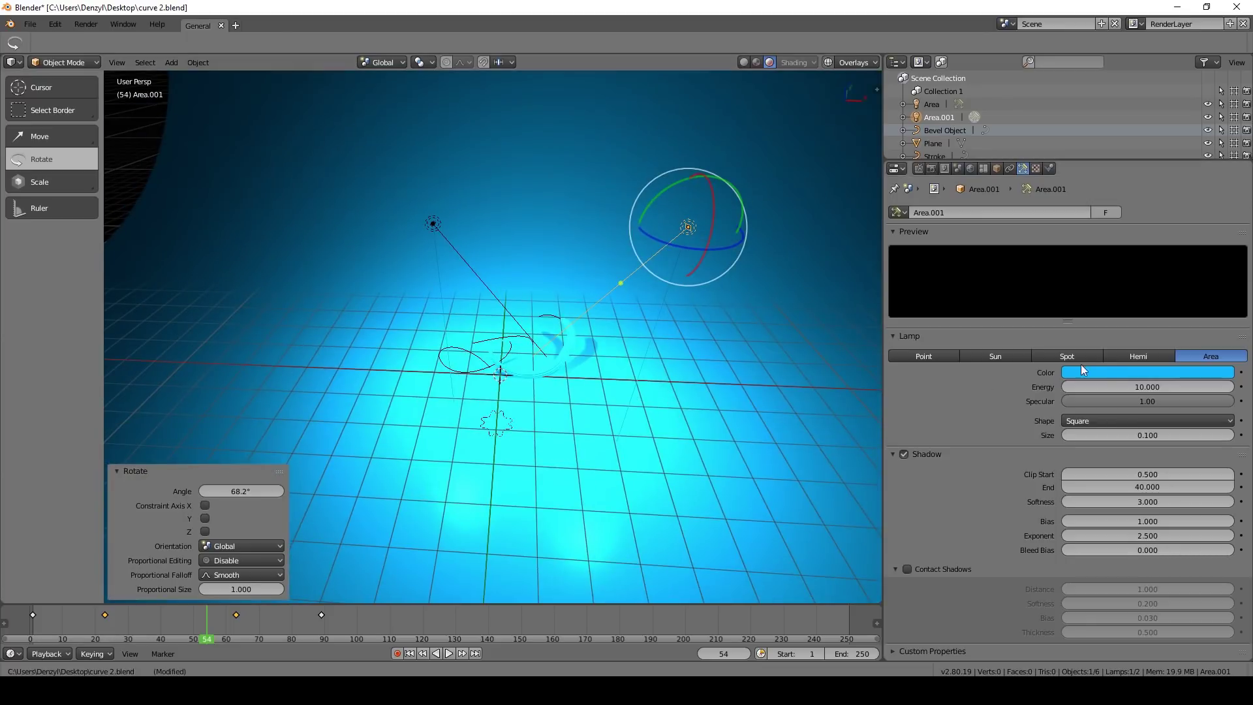
pyautogui.click(1109, 374)
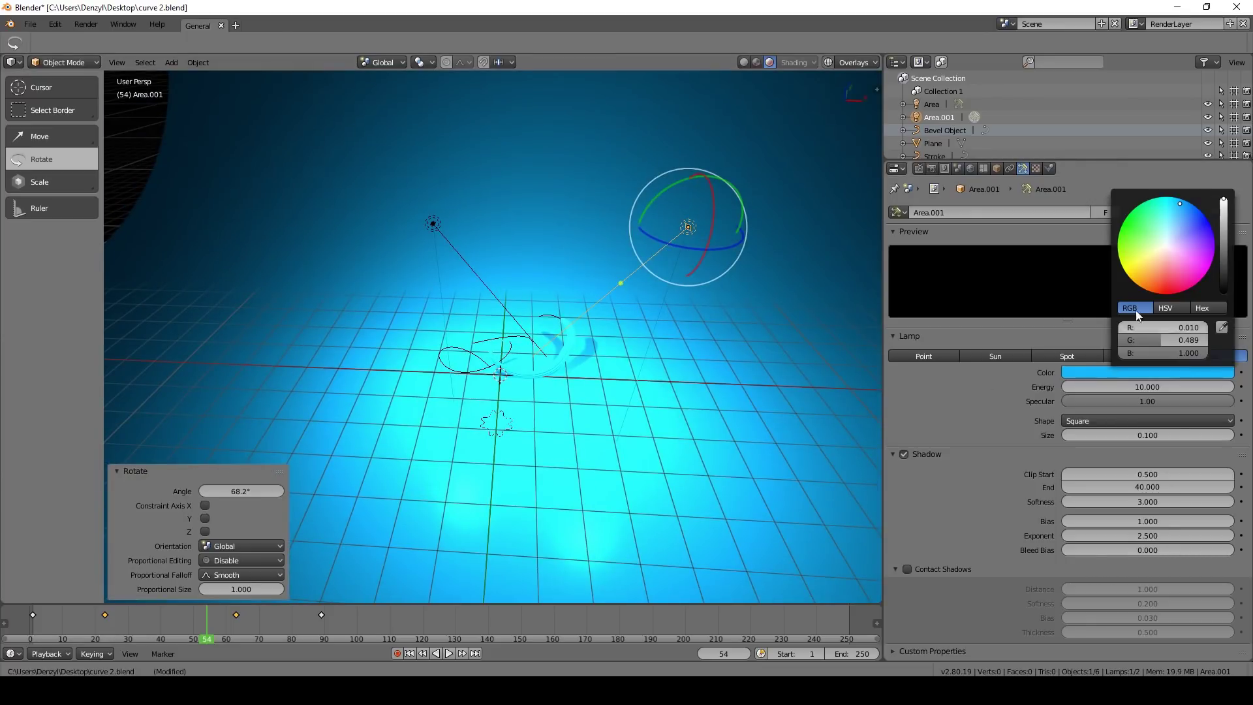
pyautogui.moveTo(1166, 244); pyautogui.dragTo(1145, 289)
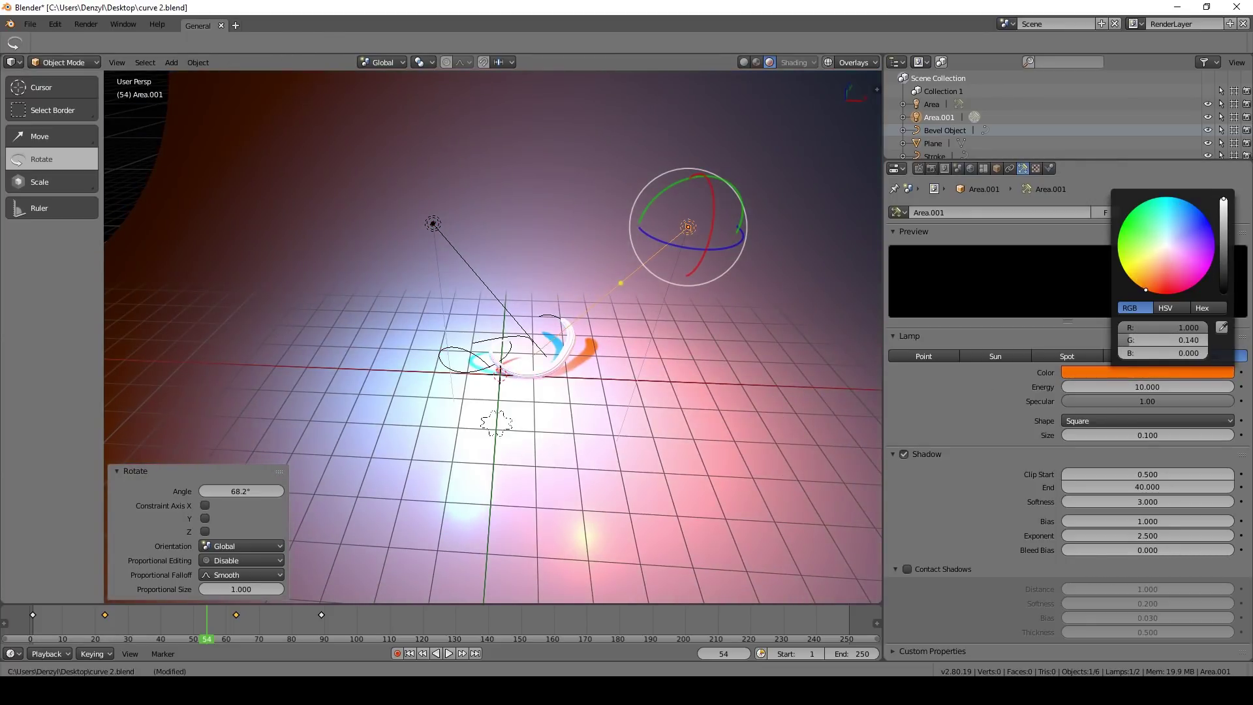
# Turn off shadows for the blue area lamp.
pyautogui.moveTo(822, 372); pyautogui.dragTo(777, 361, button='middle')
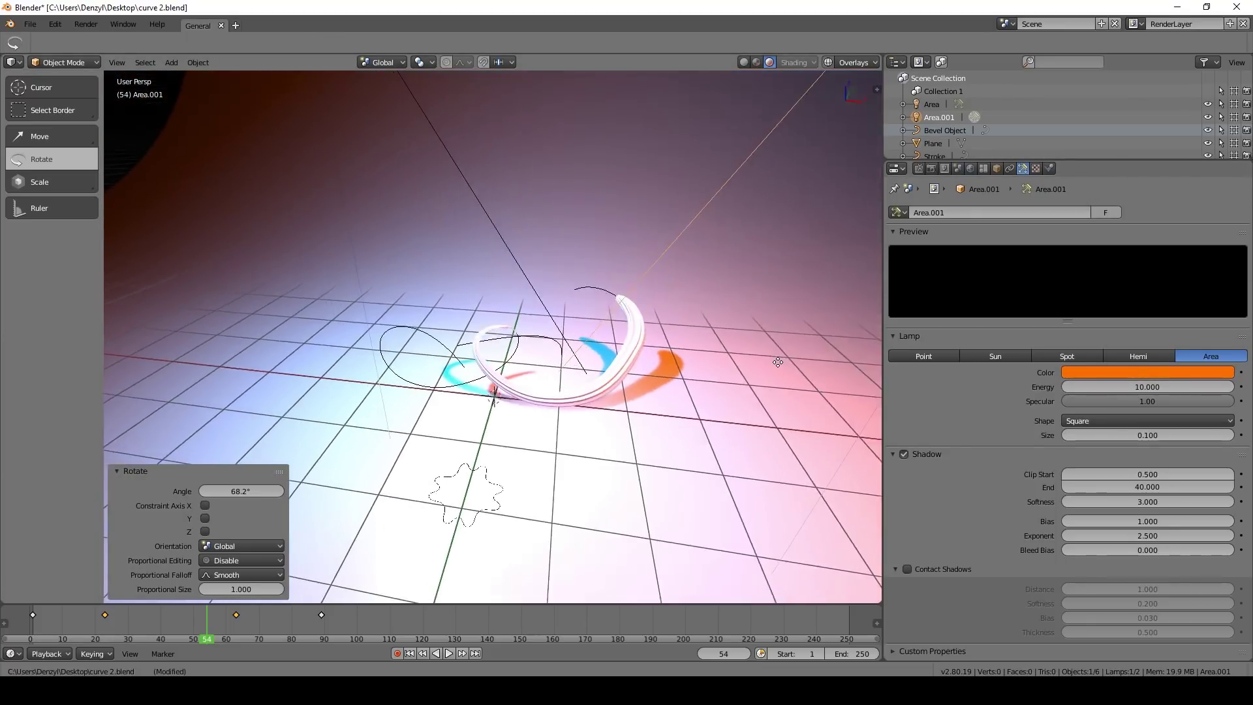
pyautogui.click(931, 104)
pyautogui.click(903, 454)
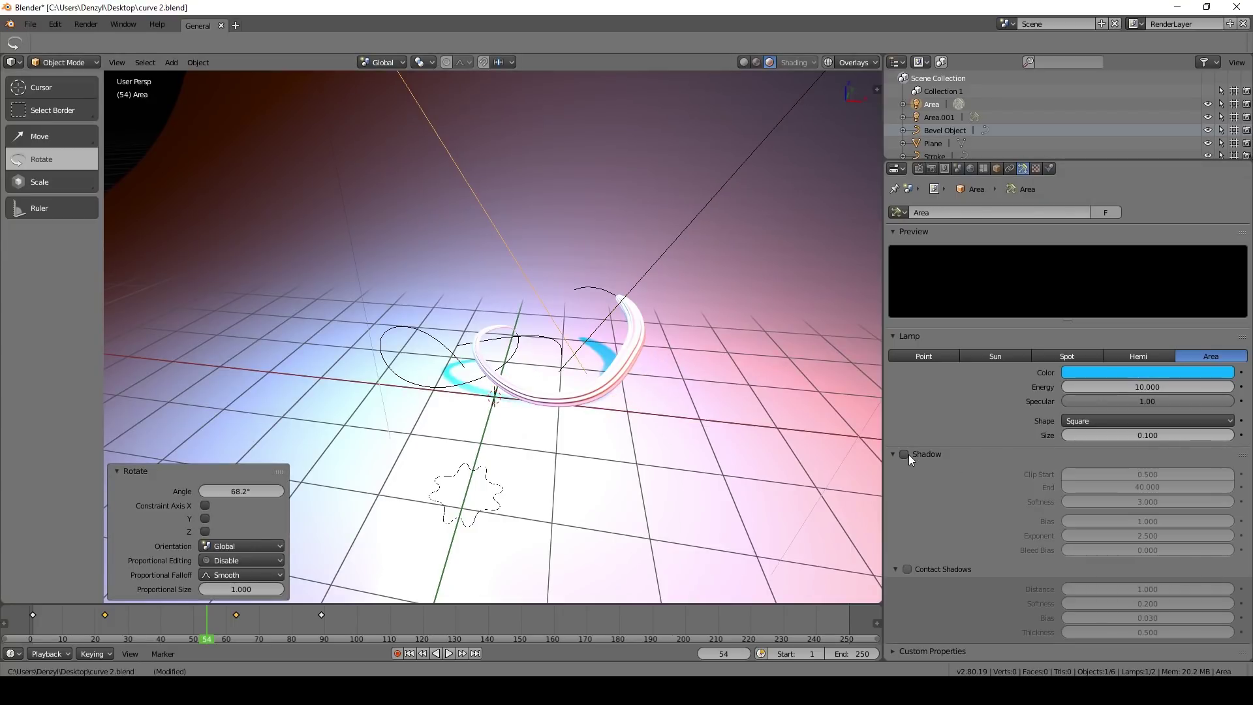
# Add a camera and frame the stroke in its view with Lock Camera to View enabled.
pyautogui.scroll(-4, 724, 423)
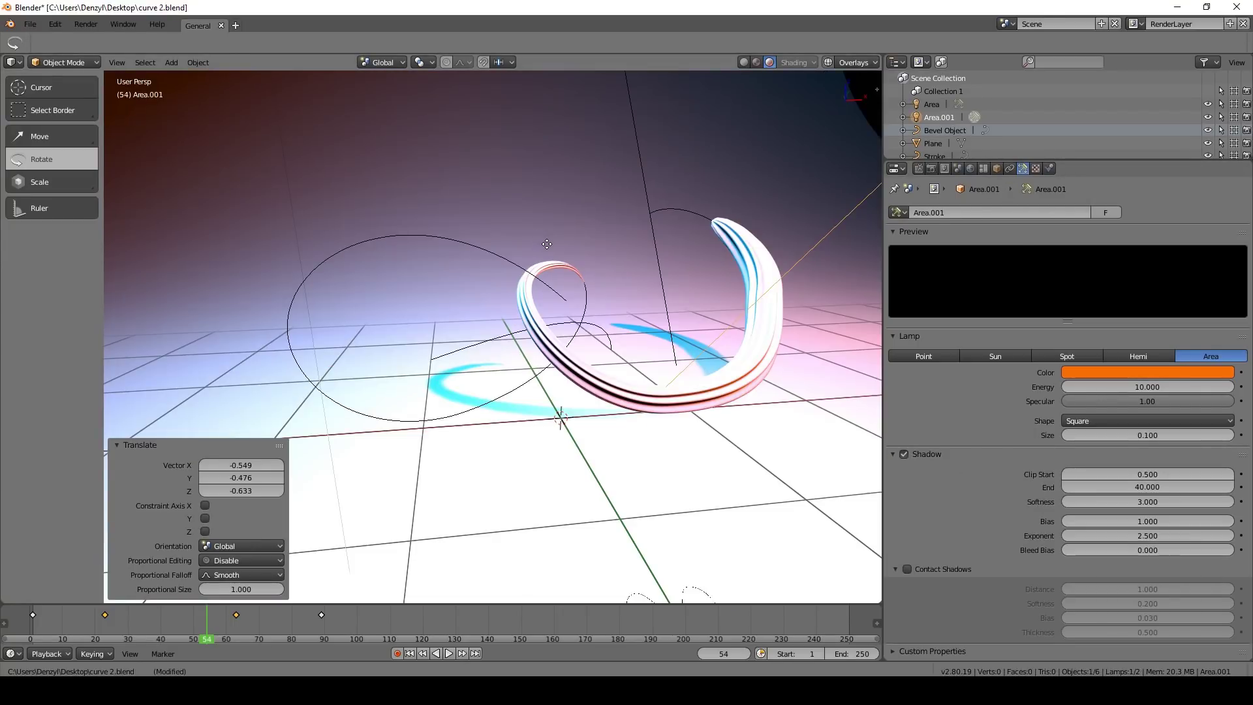
pyautogui.hotkey('shift', 'a')
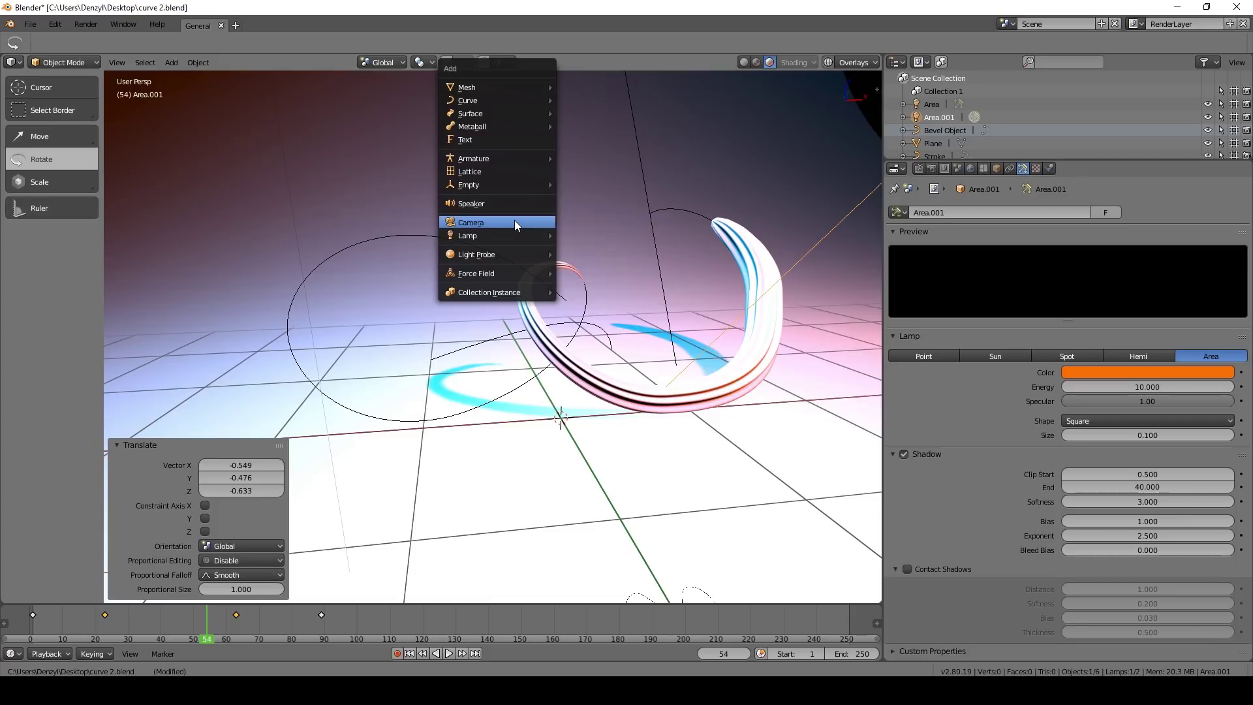
pyautogui.click(495, 219)
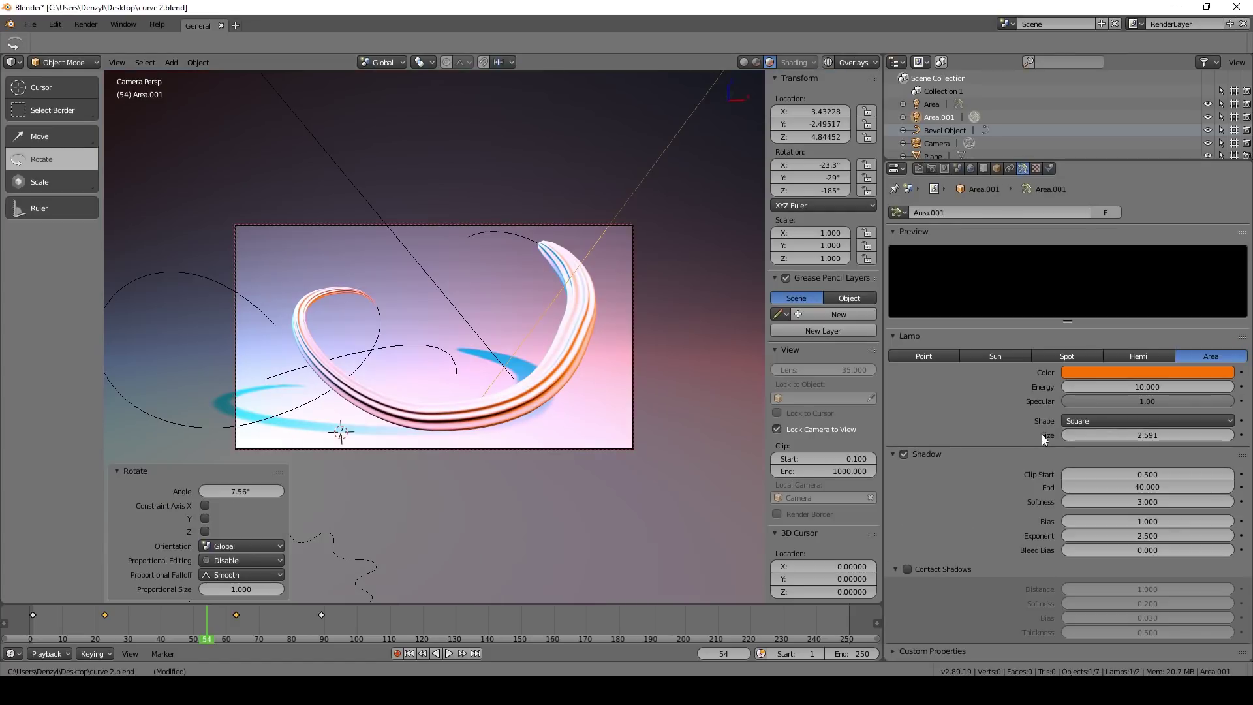
# Set the orange area lamp's size to 3.853, leave the camera view and select the blue area lamp.
pyautogui.moveTo(1115, 441); pyautogui.dragTo(1155, 441)
pyautogui.press('KP_0')
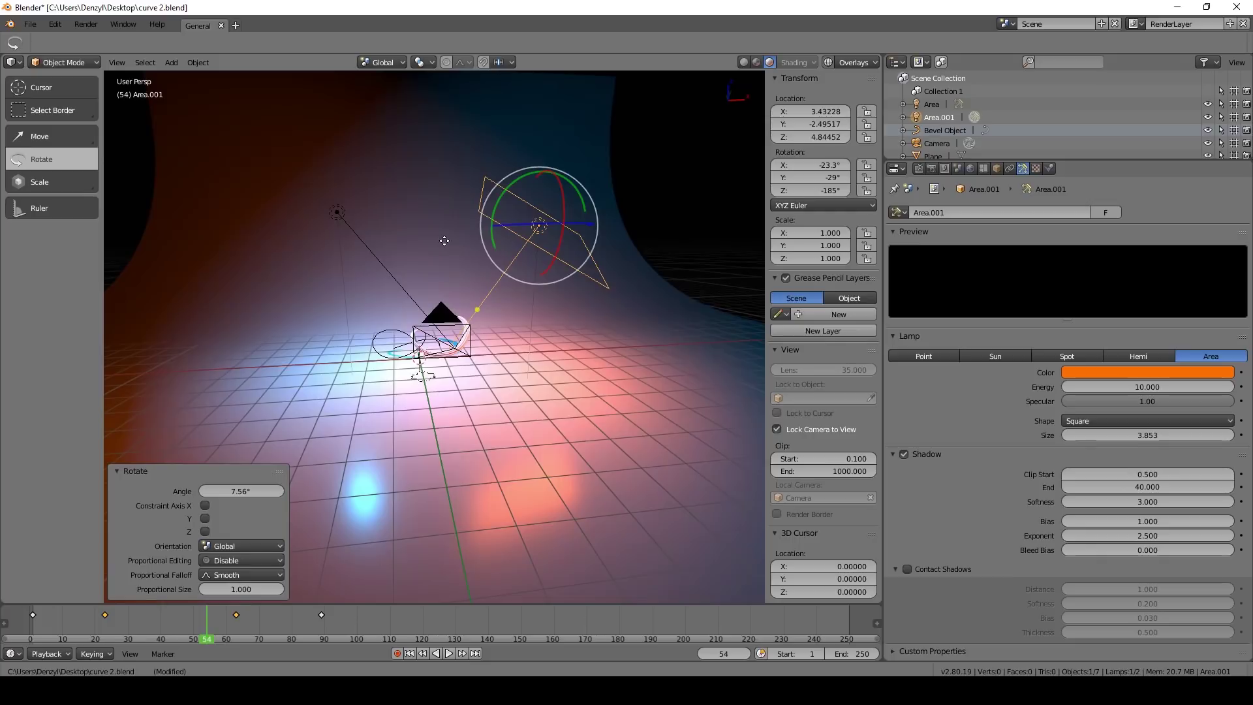
pyautogui.click(337, 213)
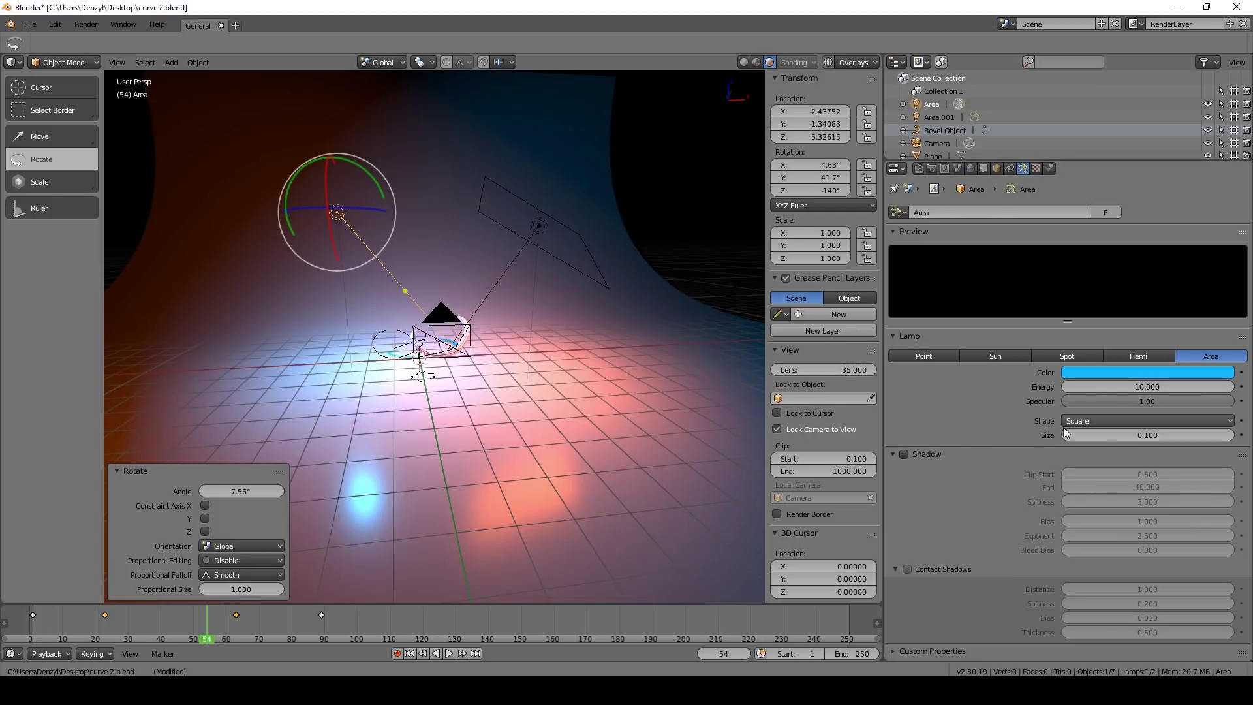
# Set the blue area lamp's size to 2.726 and lower its energy.
pyautogui.moveTo(1118, 435); pyautogui.dragTo(1156, 435)
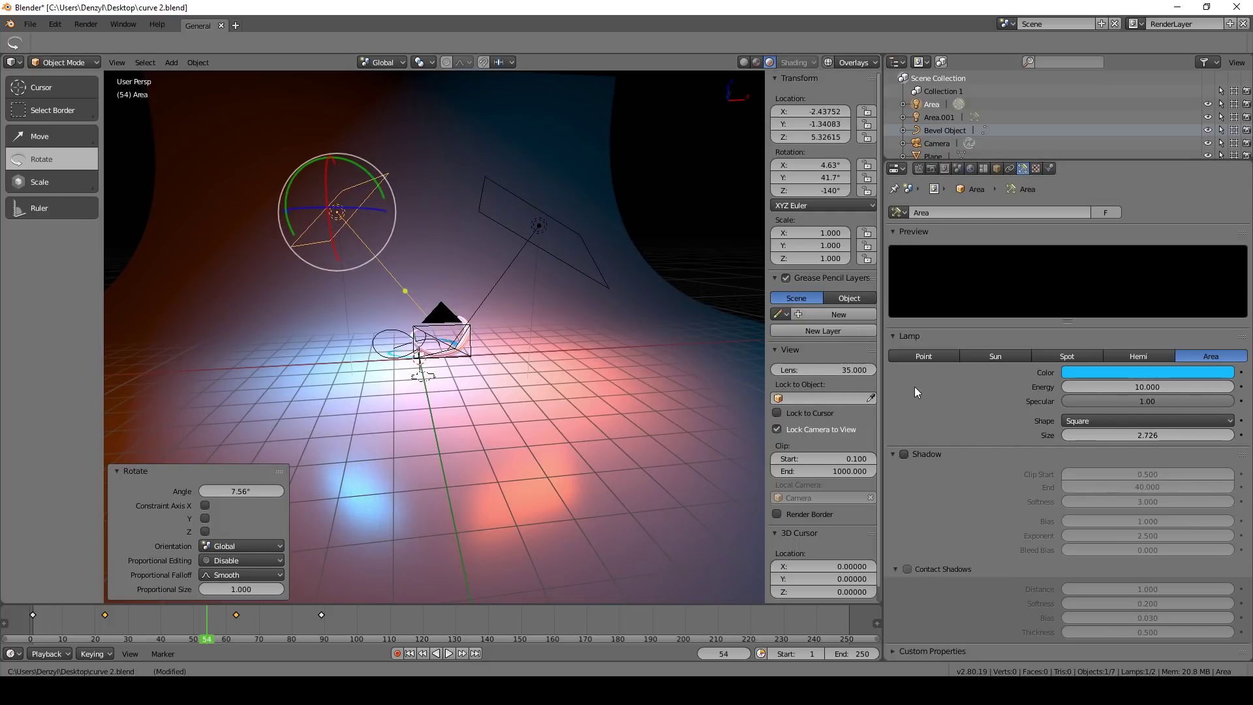
pyautogui.click(1121, 386)
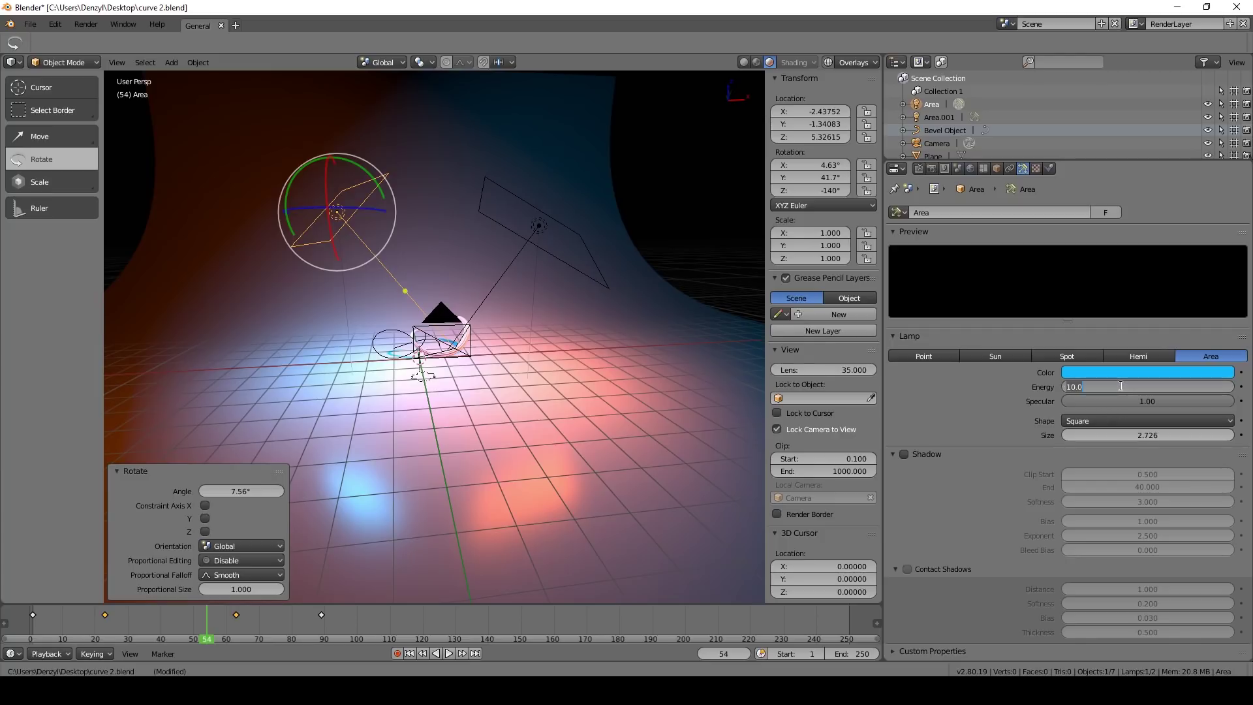
pyautogui.press('Return')
# Select the orange area lamp and set its energy to 5.
pyautogui.rightClick(532, 226)
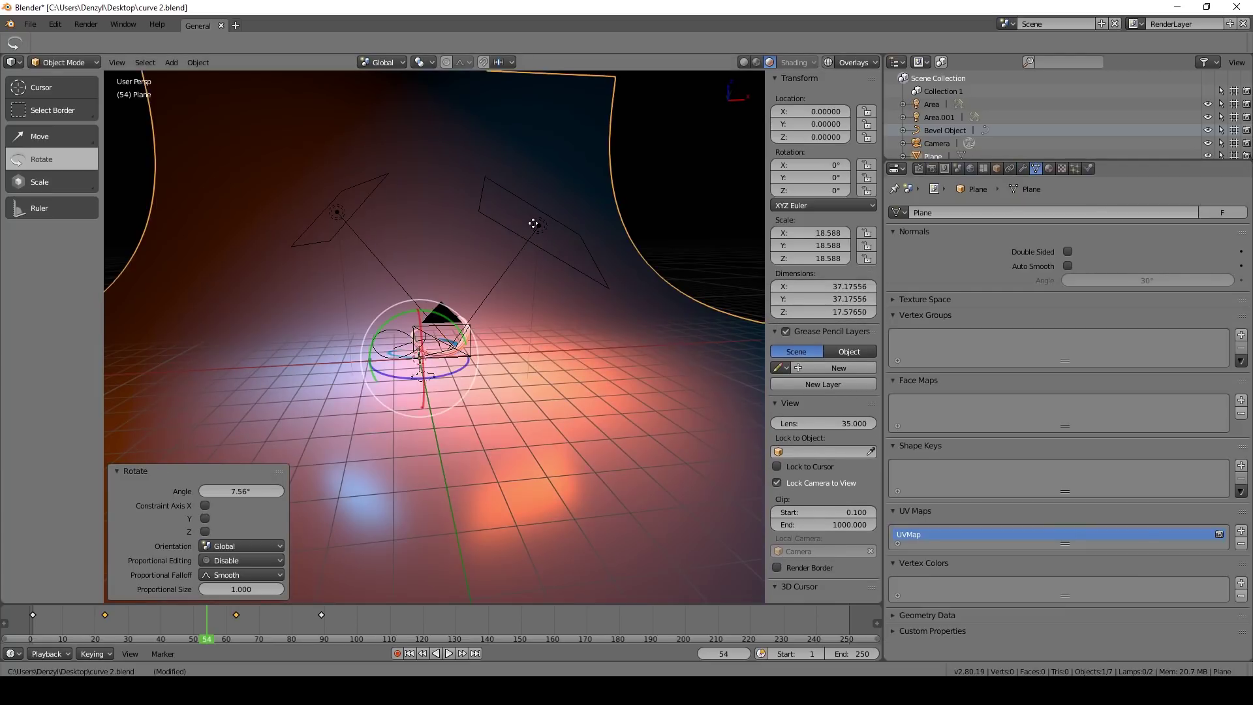
pyautogui.rightClick(543, 228)
pyautogui.click(1138, 384)
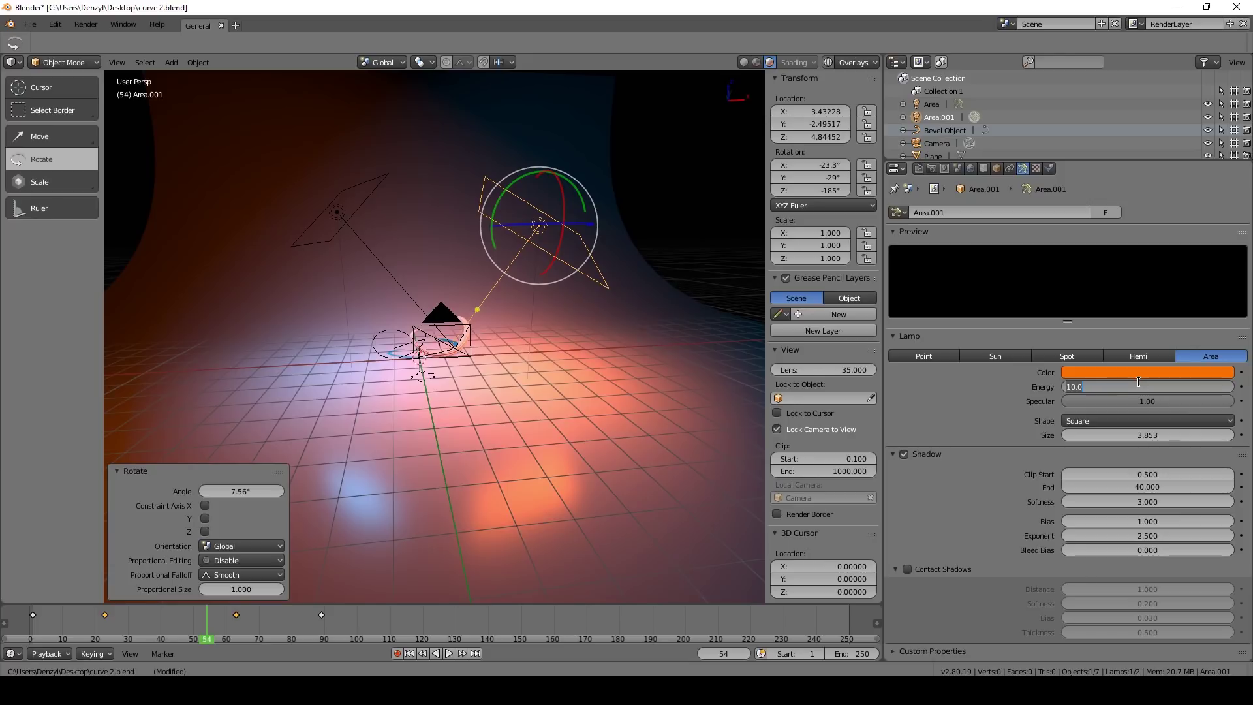
pyautogui.write('5')
pyautogui.press('Return')
# In the camera view, adjust the framing and move the stroke's control point on its thick outer bend slightly outward and down.
pyautogui.press('KP_0')
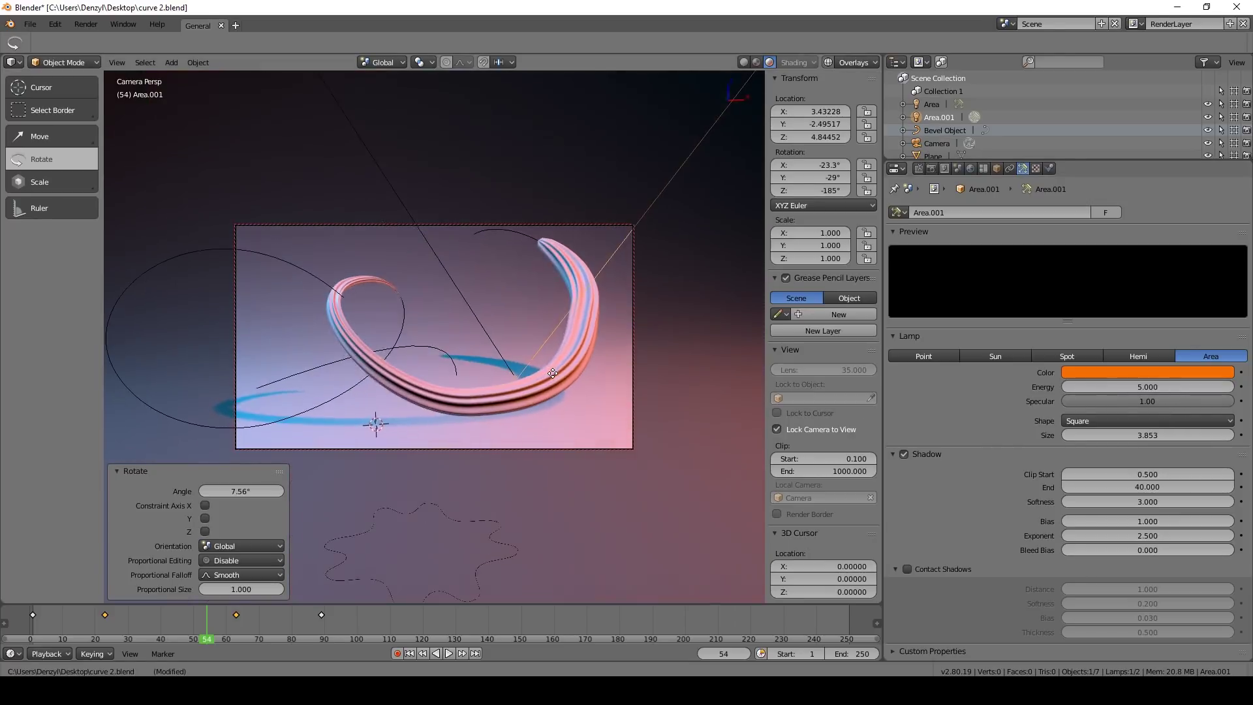
pyautogui.moveTo(557, 371); pyautogui.dragTo(532, 370, button='middle')
pyautogui.rightClick(554, 339)
pyautogui.press('Tab')
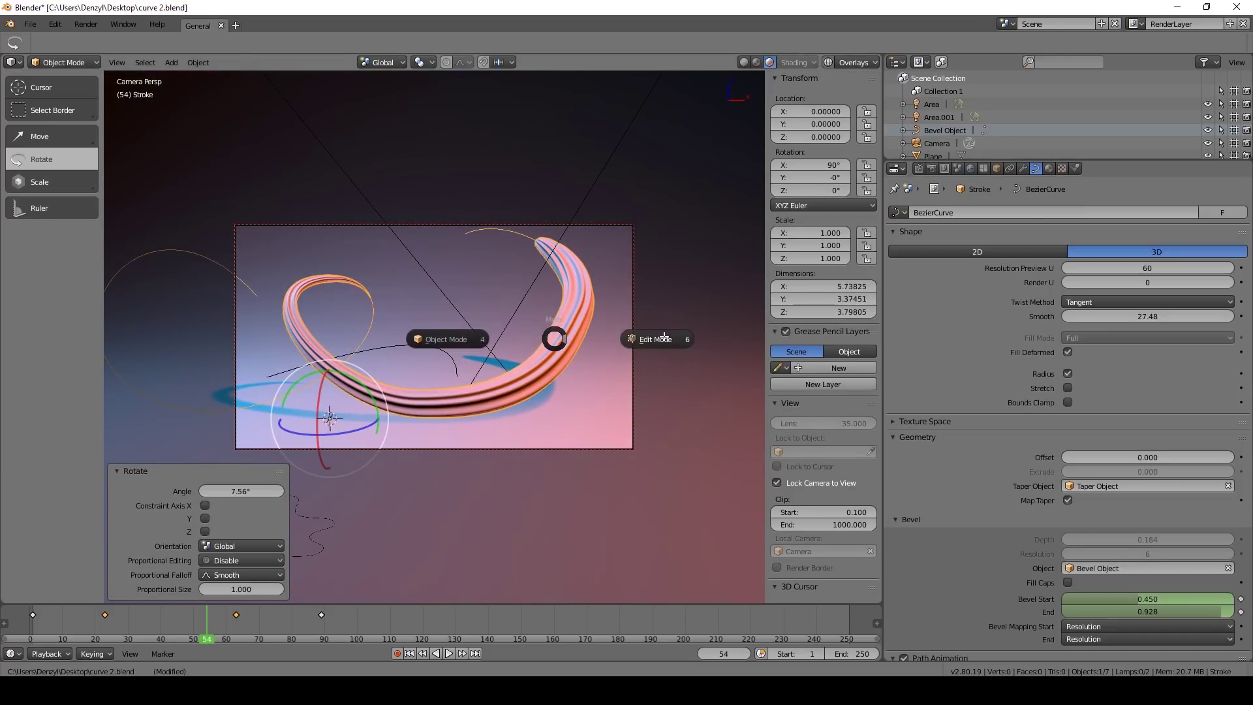
pyautogui.click(666, 341)
pyautogui.rightClick(577, 316)
pyautogui.press('g')
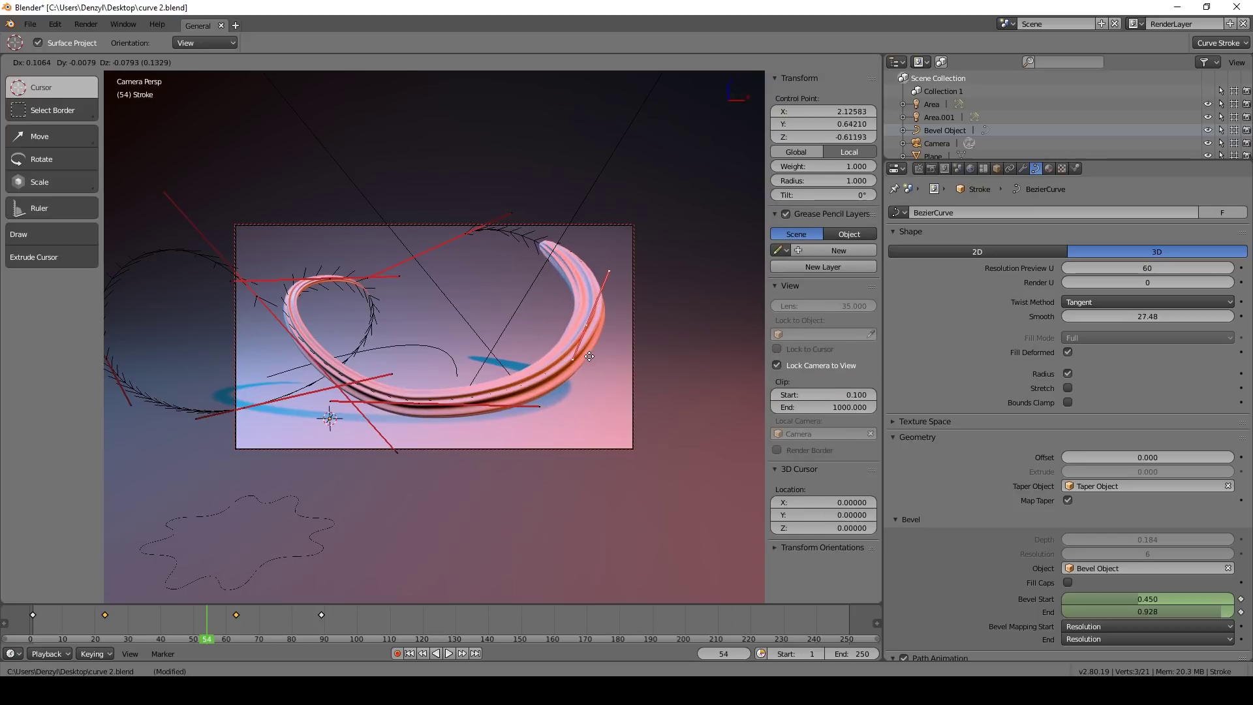
pyautogui.click(590, 356)
pyautogui.press('Tab')
pyautogui.click(538, 368)
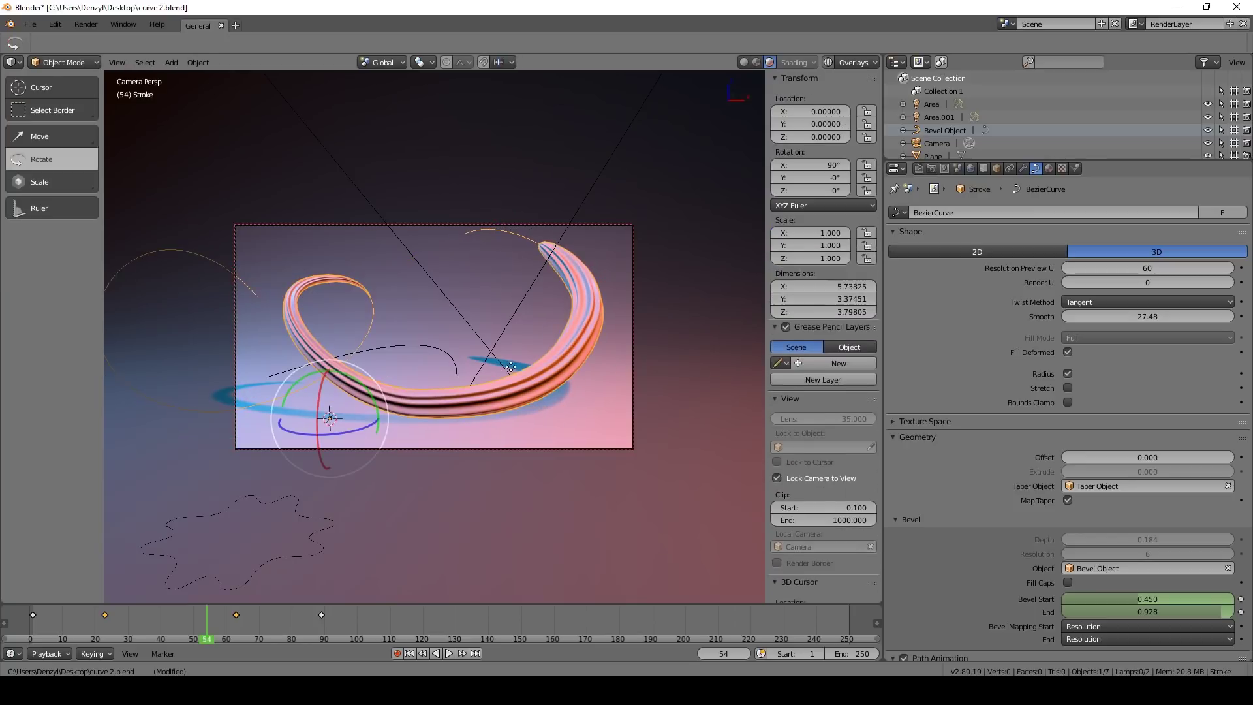
# Move the upper handle of the outer bend's control point slightly inward and return to Object Mode.
pyautogui.hotkey('ctrl', 'Tab')
pyautogui.click(591, 334)
pyautogui.rightClick(607, 273)
pyautogui.press('g')
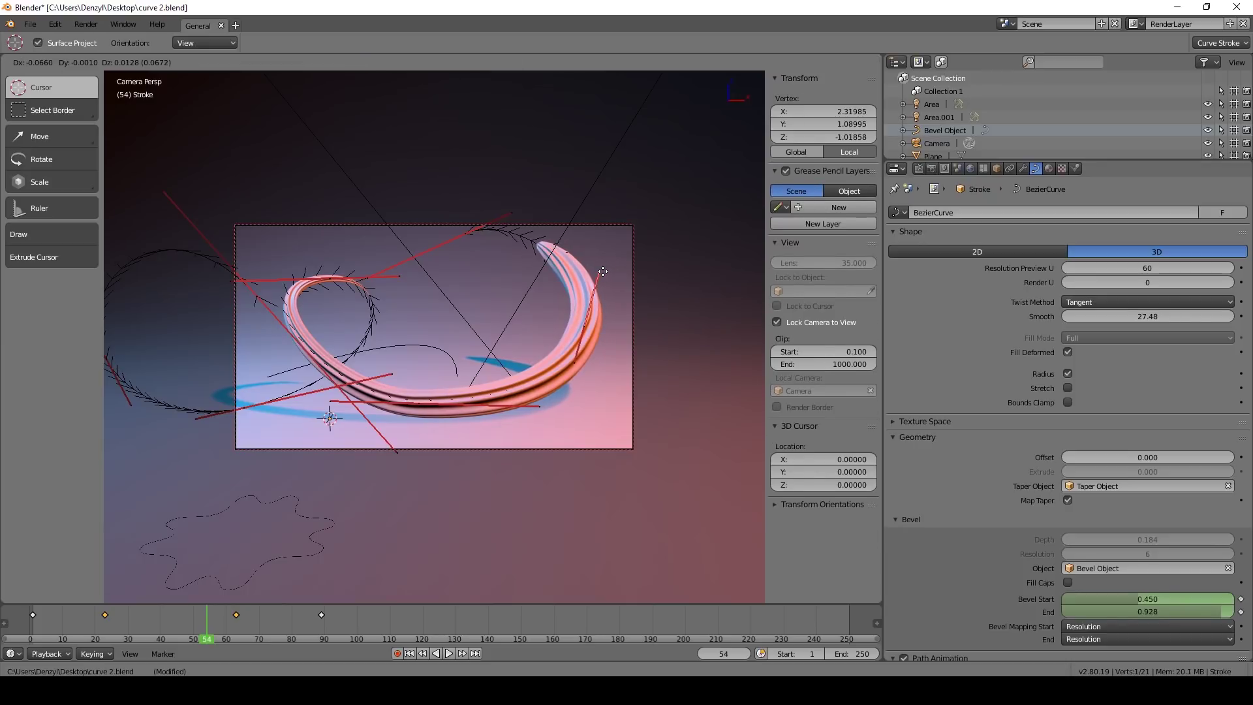
pyautogui.click(600, 271)
pyautogui.hotkey('ctrl', 'Tab')
pyautogui.click(457, 292)
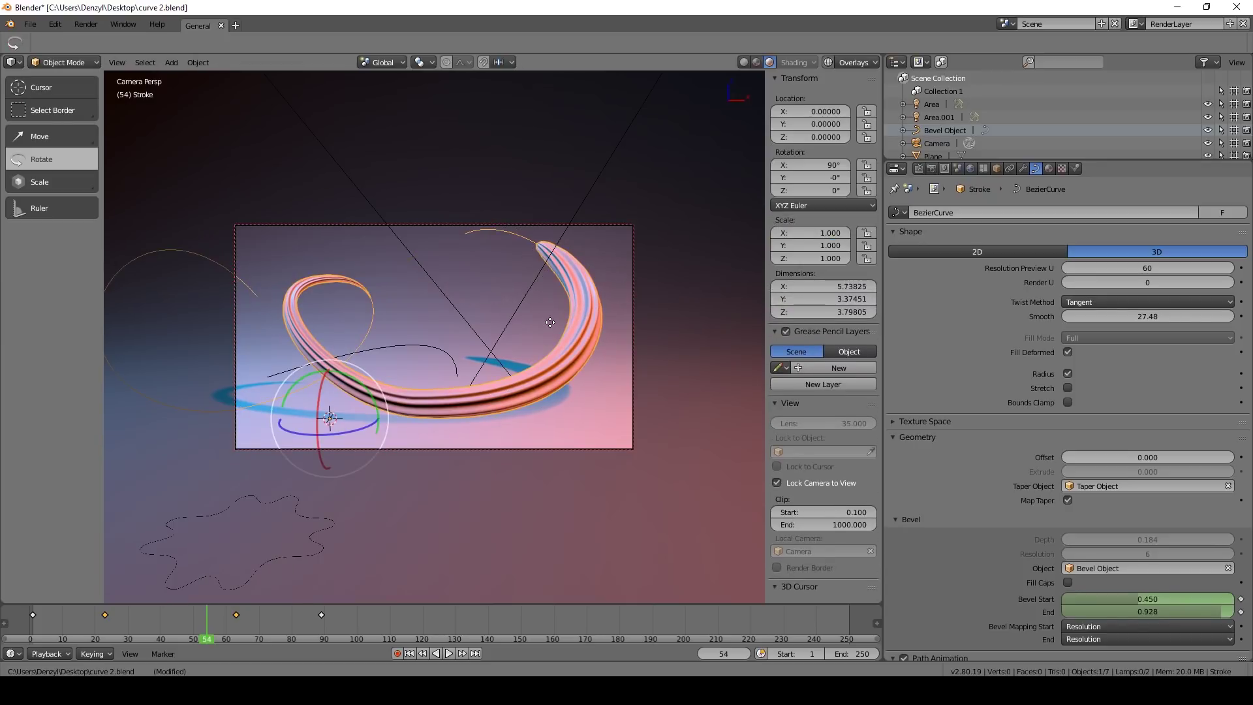
# Move the handle near the stroke's lower curve by about -0.239, 0.010, 0.132 to round the bend, then leave Edit Mode.
pyautogui.hotkey('ctrl', 'Tab')
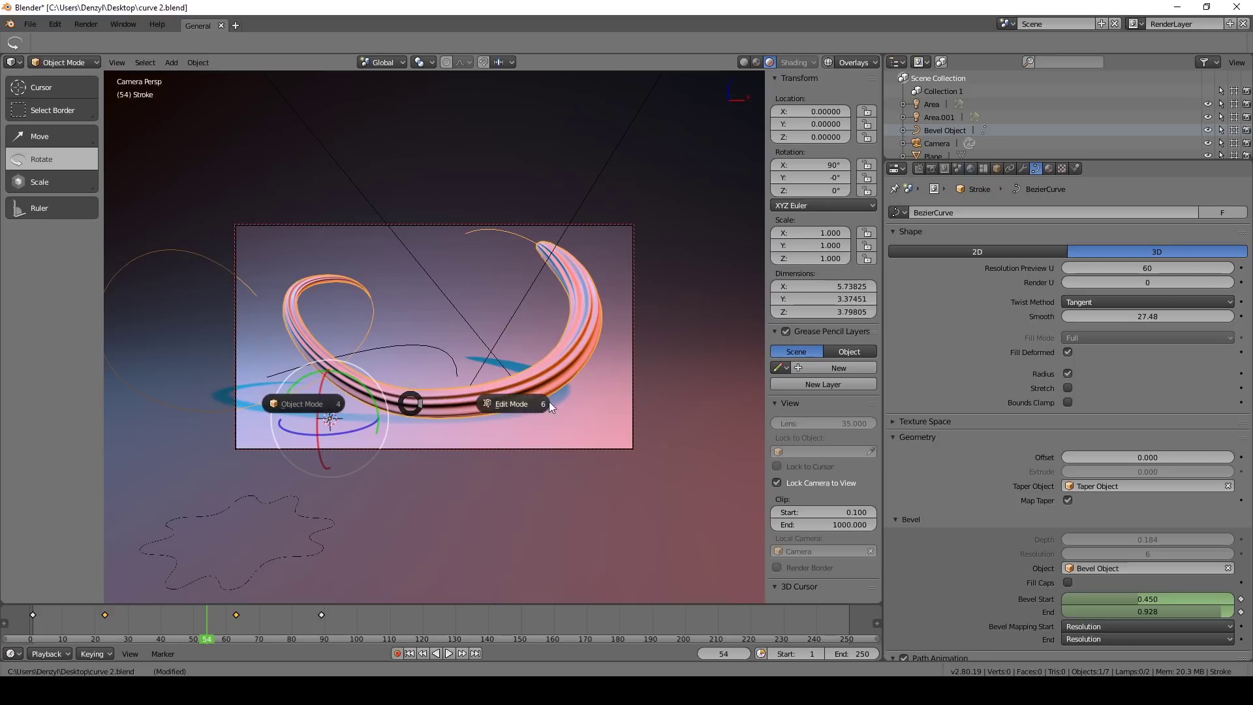
pyautogui.click(436, 410)
pyautogui.rightClick(343, 405)
pyautogui.press('g')
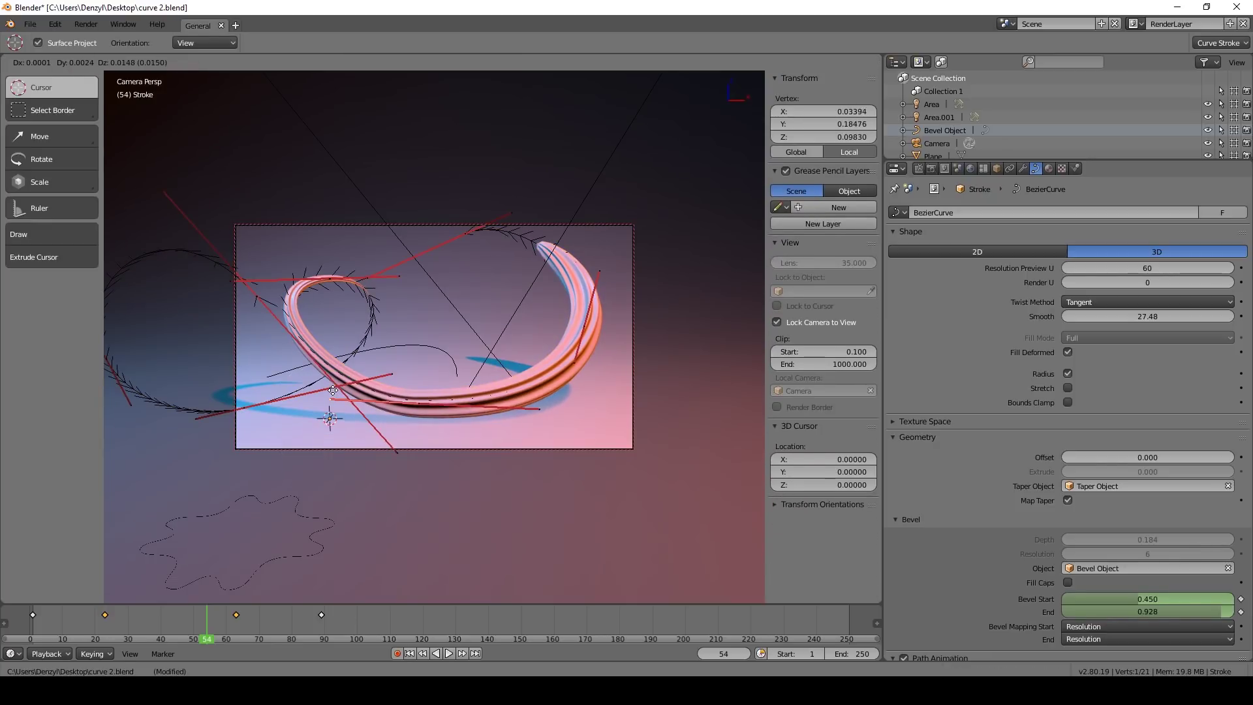
pyautogui.click(299, 375)
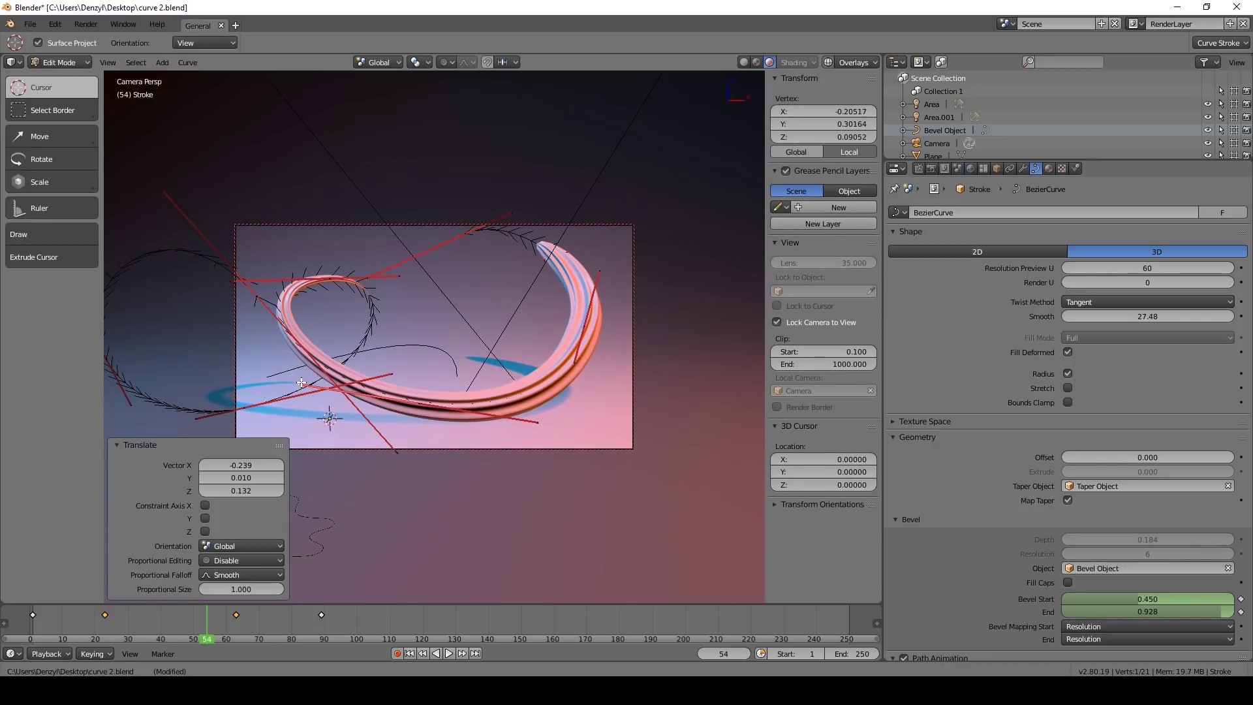
pyautogui.hotkey('ctrl', 'Tab')
pyautogui.click(192, 374)
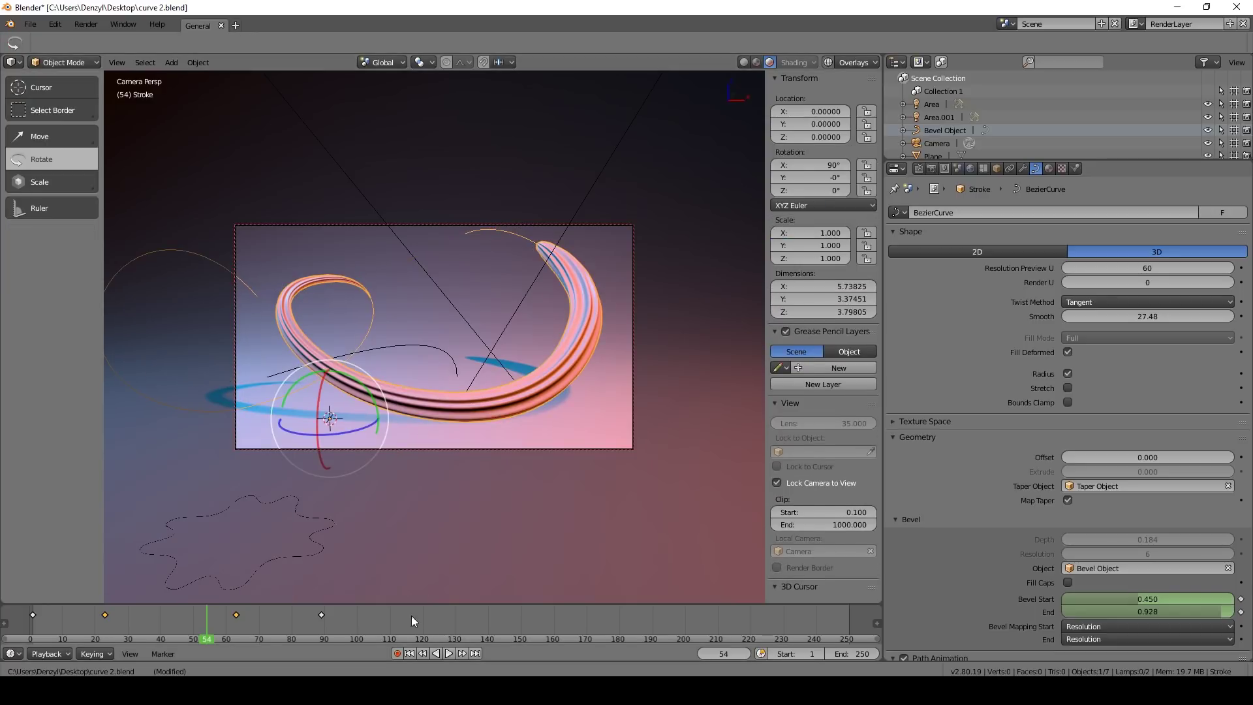
# Go to frame 31 and reframe the camera so the stroke sits near the middle of the shot.
pyautogui.moveTo(277, 629)
pyautogui.mouseDown()
pyautogui.moveTo(171, 618)
pyautogui.moveTo(96, 630)
pyautogui.moveTo(131, 629)
pyautogui.mouseUp()
pyautogui.moveTo(408, 386); pyautogui.dragTo(371, 382, button='middle')
pyautogui.moveTo(371, 383)
pyautogui.keyDown('shift'); pyautogui.mouseDown(button='middle')
pyautogui.moveTo(588, 382)
pyautogui.moveTo(515, 374)
pyautogui.mouseUp(button='middle'); pyautogui.keyUp('shift')
pyautogui.hotkey('ctrl', 'Tab')
pyautogui.click(451, 382)
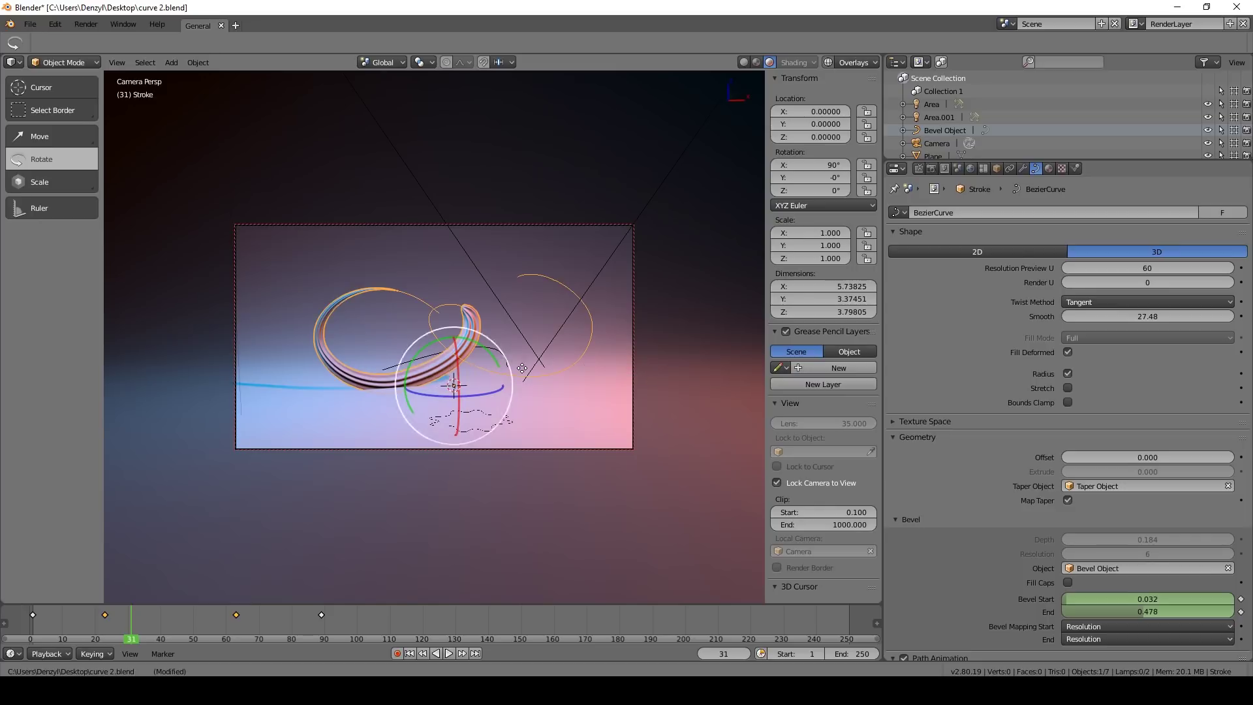
# Rotate the stroke -87.3° about the global Z axis.
pyautogui.rightClick(575, 373)
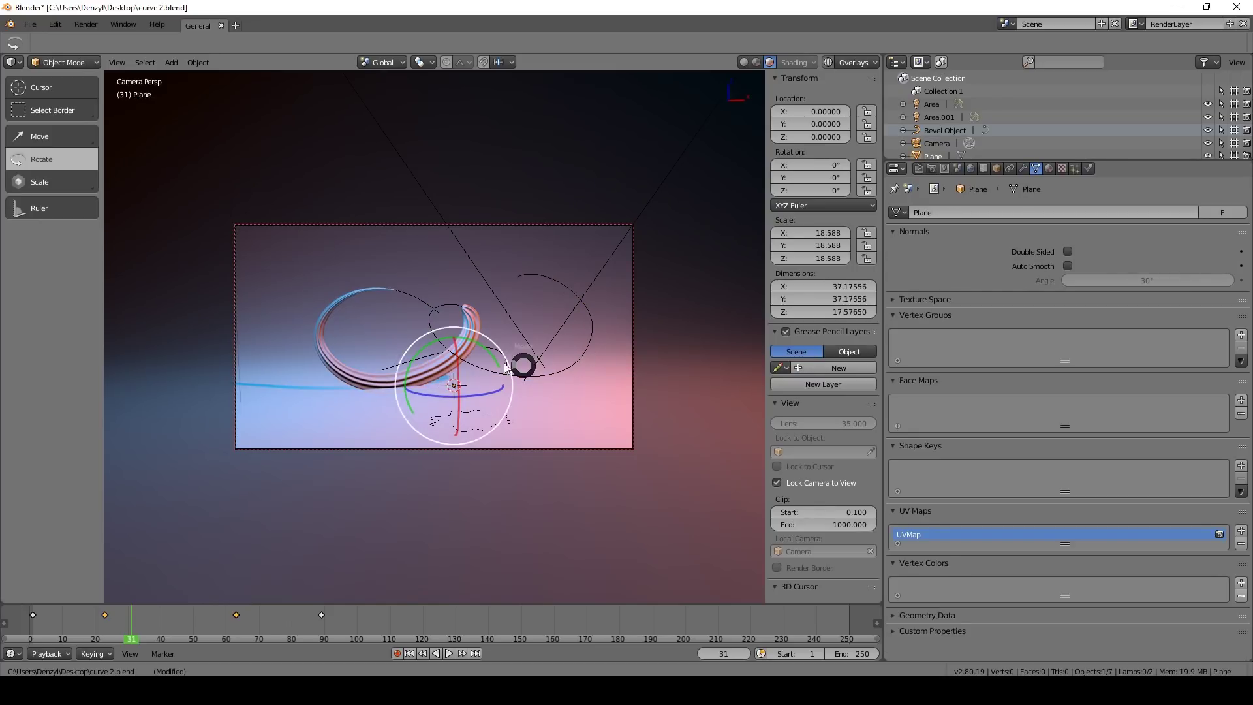
pyautogui.click(461, 353)
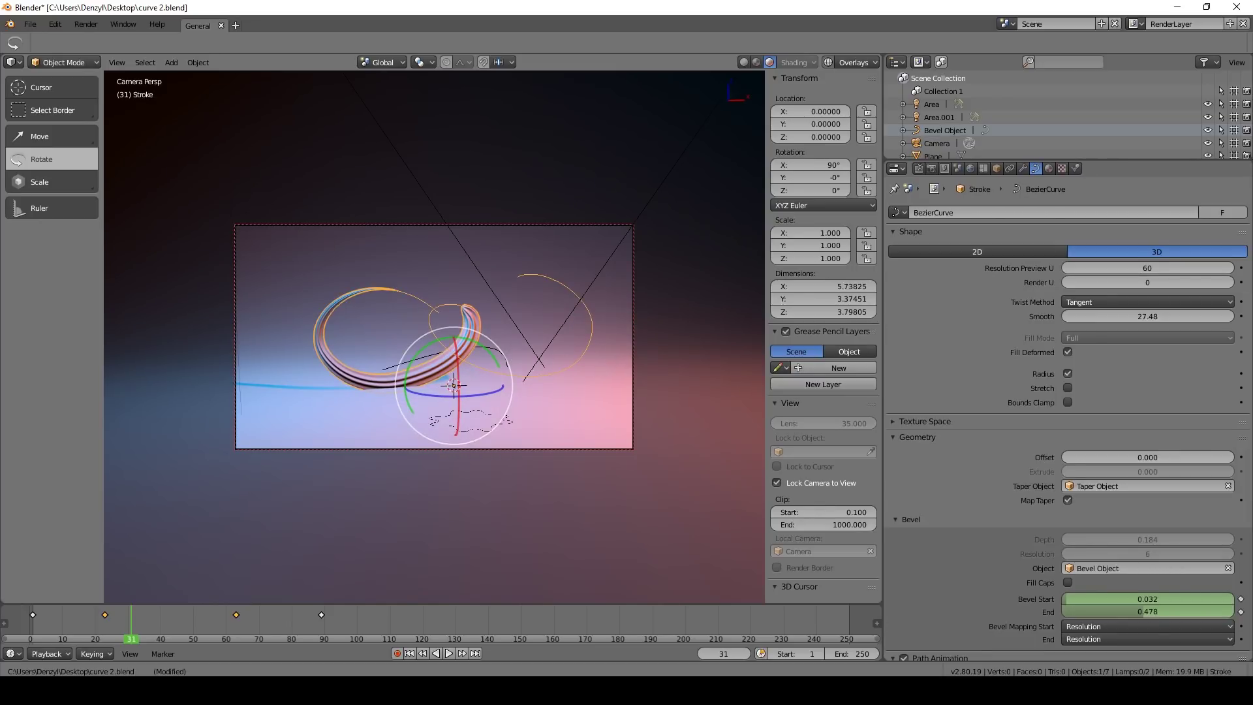
pyautogui.press('r')
pyautogui.press('z')
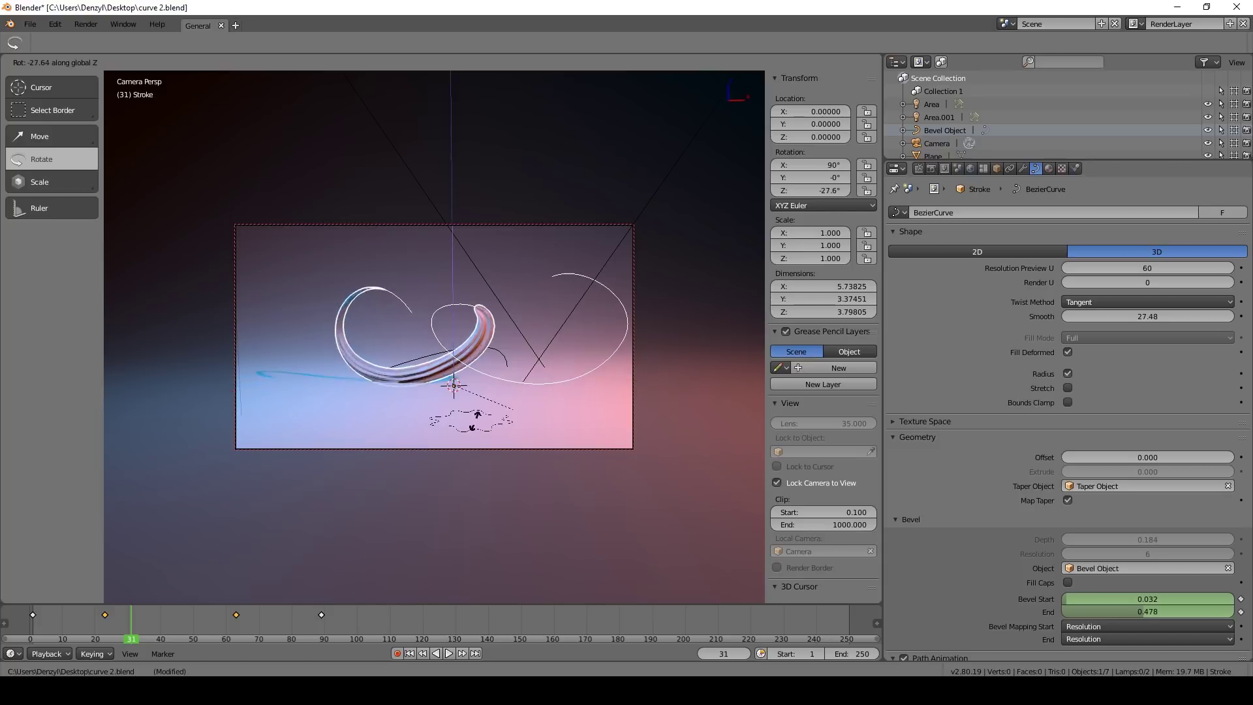
pyautogui.click(460, 432)
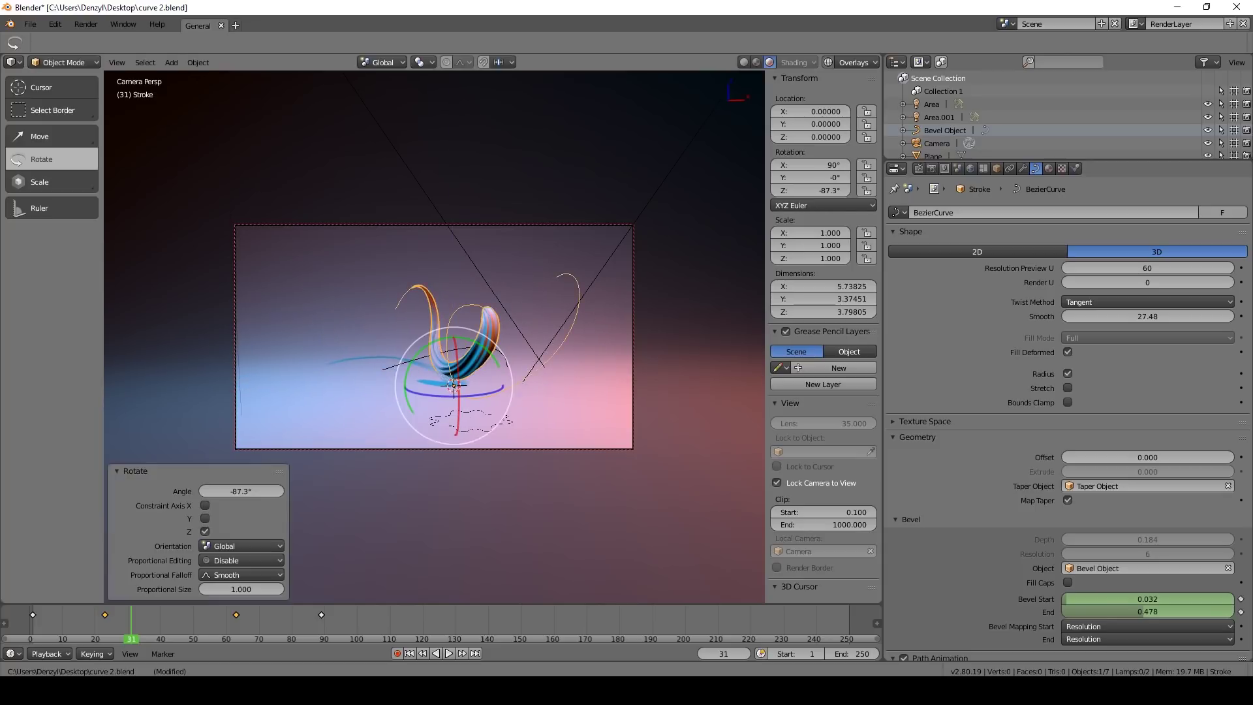
# Scale the stroke to 1.203 and move it by about -0.394, 0.035, 0.111.
pyautogui.press('s')
pyautogui.click(553, 406)
pyautogui.press('g')
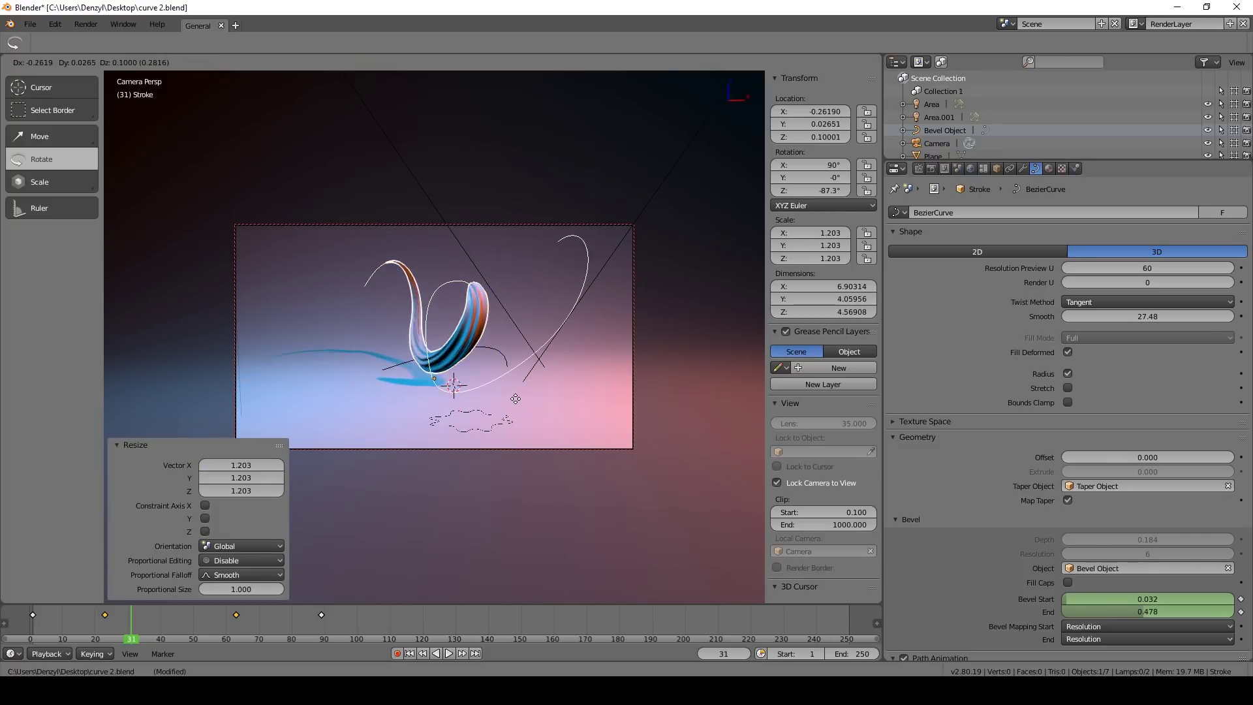
pyautogui.click(552, 426)
# Play and scrub the animation while refining the camera framing of the stroke, and save the file.
pyautogui.keyDown('shift'); pyautogui.moveTo(559, 421); pyautogui.dragTo(533, 427, button='middle'); pyautogui.keyUp('shift')
pyautogui.click(29, 620)
pyautogui.hotkey('alt', 'a')
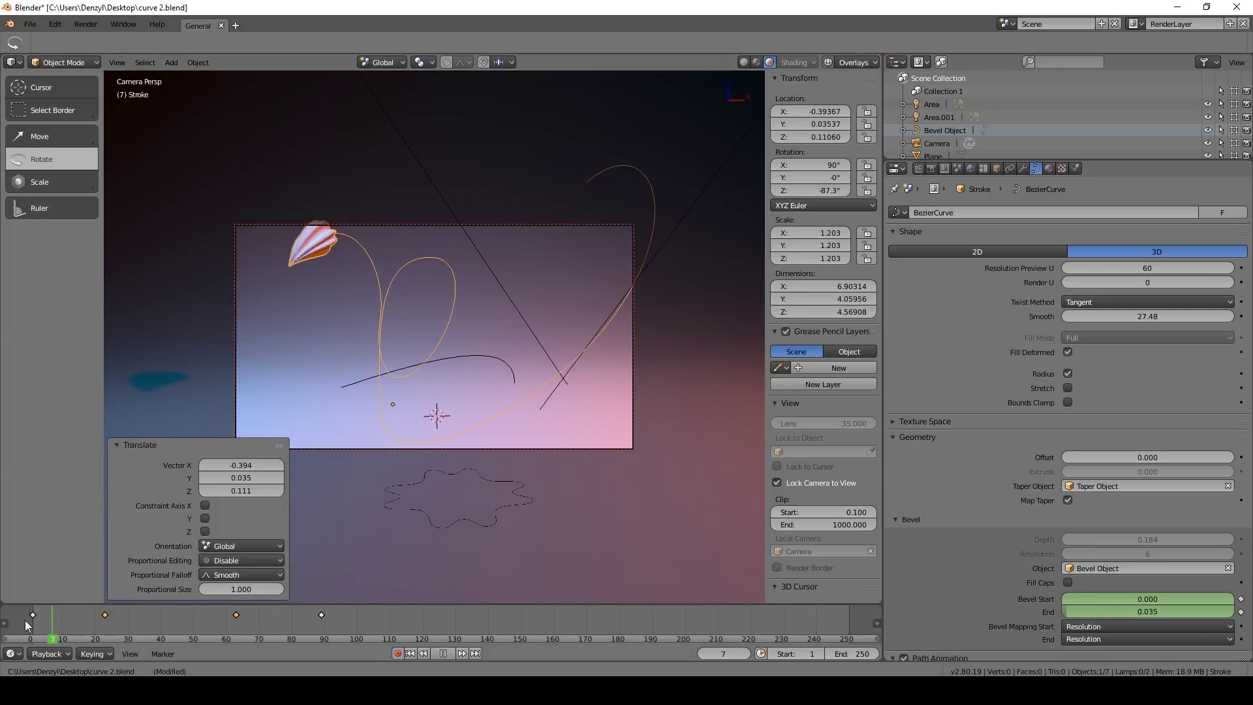
pyautogui.moveTo(202, 619)
pyautogui.mouseDown()
pyautogui.moveTo(249, 611)
pyautogui.moveTo(279, 637)
pyautogui.moveTo(249, 637)
pyautogui.moveTo(243, 620)
pyautogui.moveTo(208, 609)
pyautogui.moveTo(156, 609)
pyautogui.moveTo(79, 612)
pyautogui.moveTo(68, 639)
pyautogui.moveTo(148, 636)
pyautogui.mouseUp()
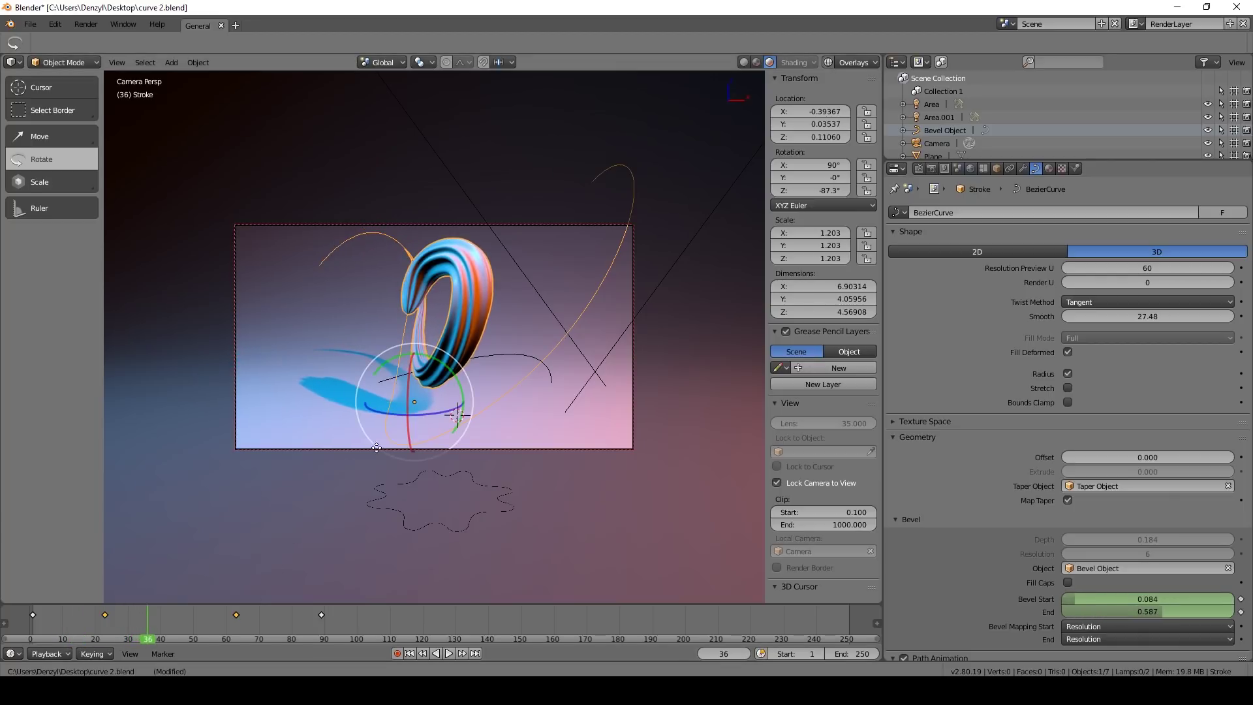
pyautogui.keyDown('shift'); pyautogui.moveTo(525, 378); pyautogui.dragTo(524, 359, button='middle'); pyautogui.keyUp('shift')
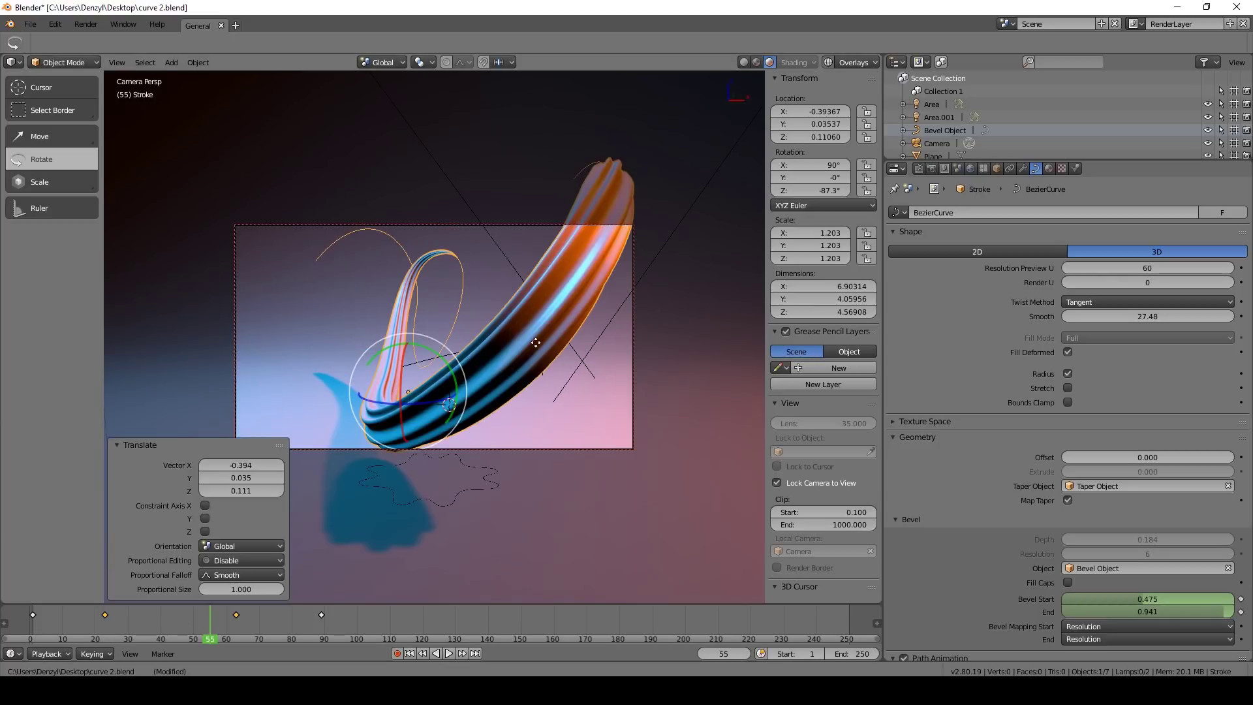
pyautogui.hotkey('ctrl', 's')
pyautogui.click(529, 323)
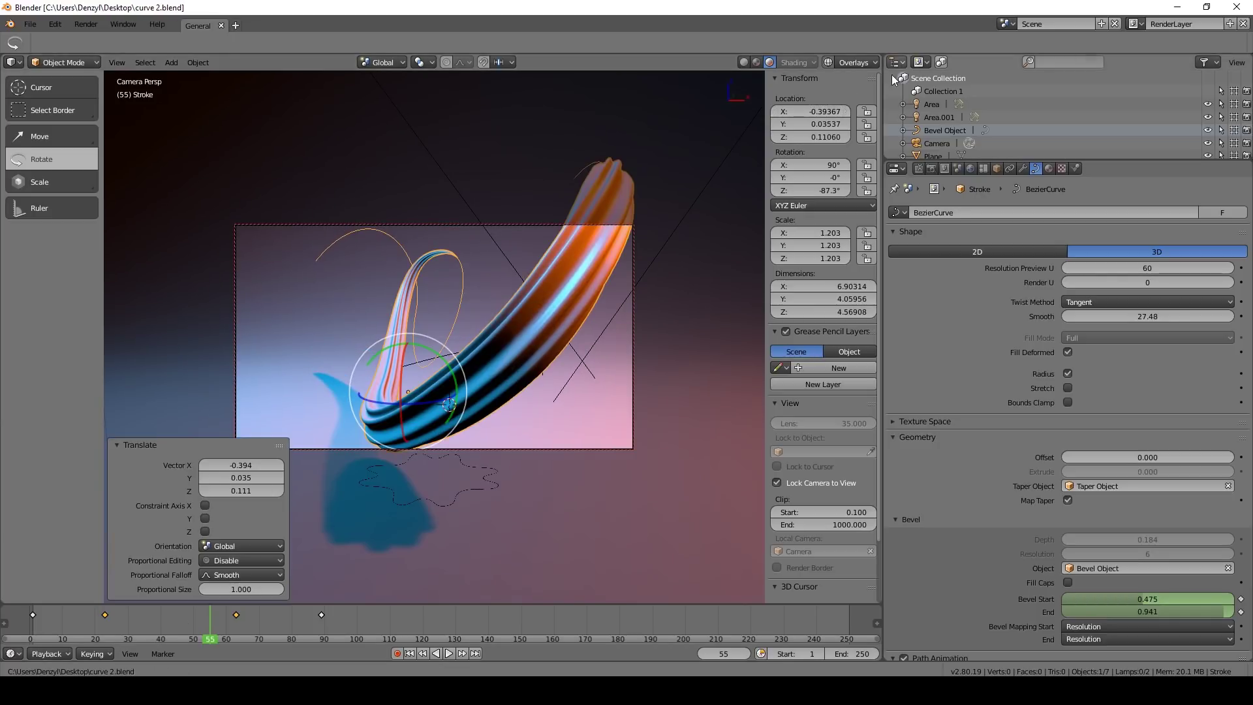
# Add a Compositing workspace, switch its node area to the Shader Editor and show the 3D view in rendered shading.
pyautogui.click(236, 27)
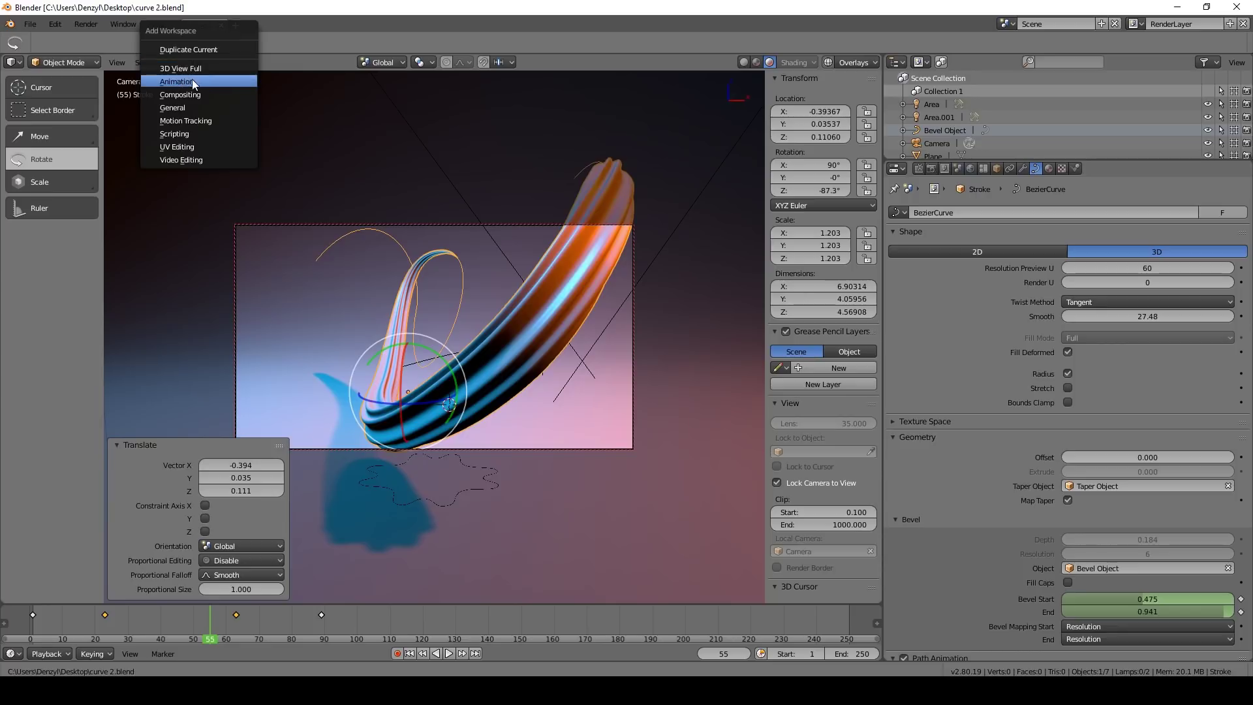
pyautogui.click(185, 96)
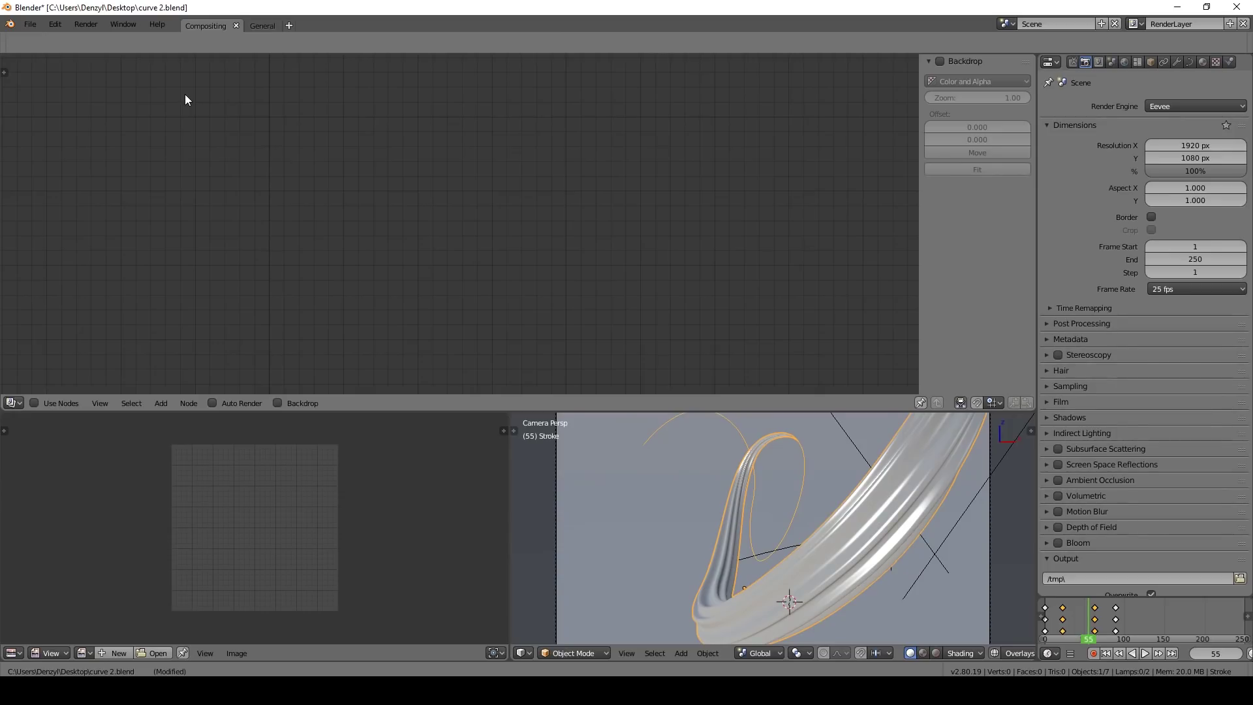
pyautogui.click(13, 403)
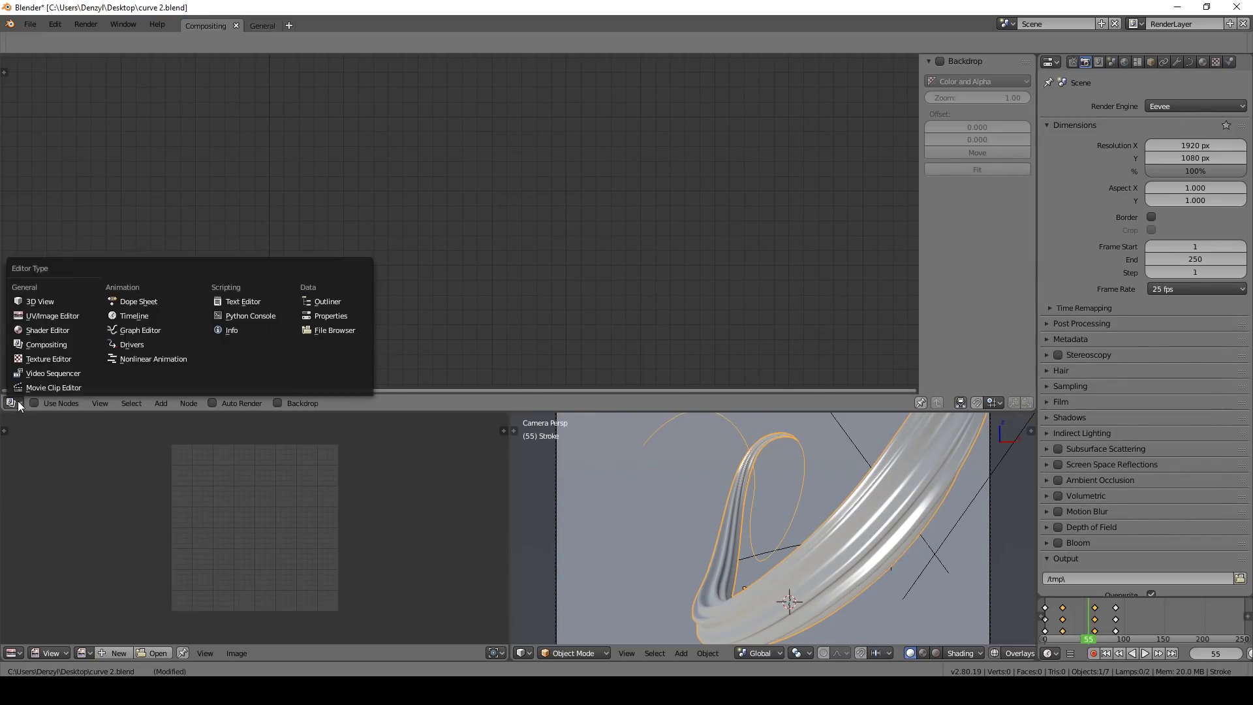
pyautogui.click(45, 332)
pyautogui.hotkey('shift', 'z')
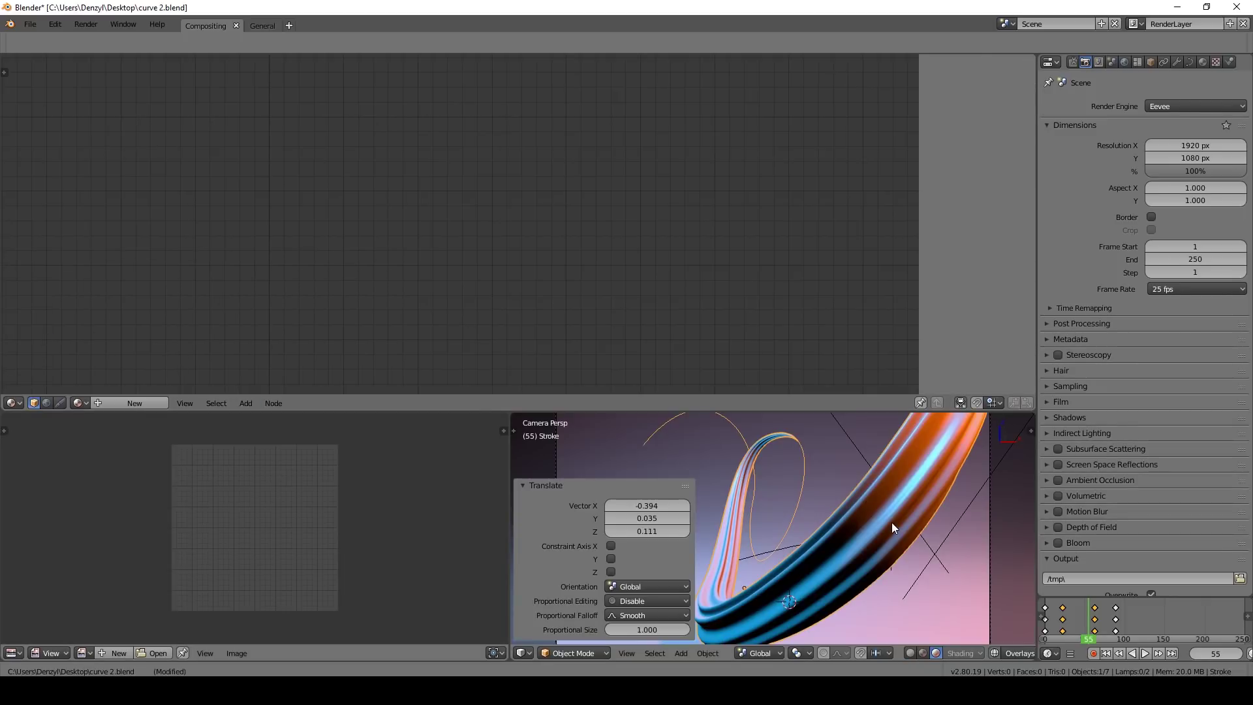
pyautogui.keyDown('shift'); pyautogui.rightClick(933, 483); pyautogui.keyUp('shift')
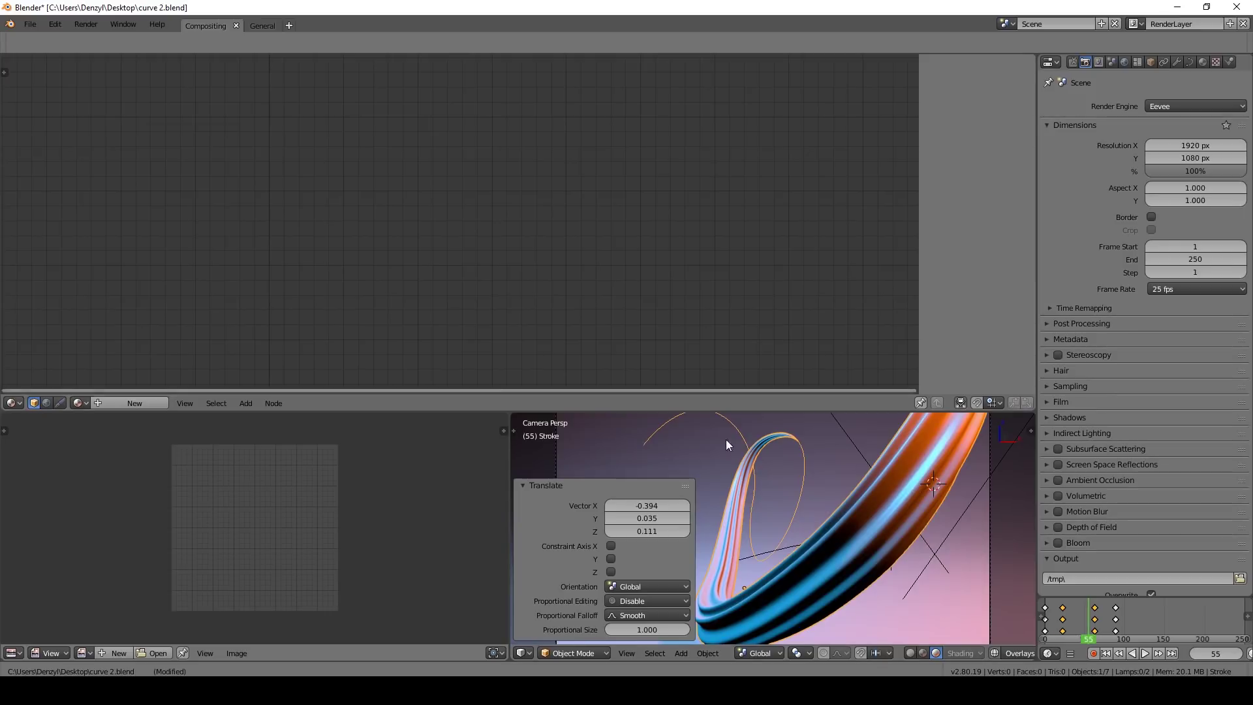
# Give the stroke a new Principled BSDF material with Specular 1.000 and Roughness 0.000.
pyautogui.click(1202, 61)
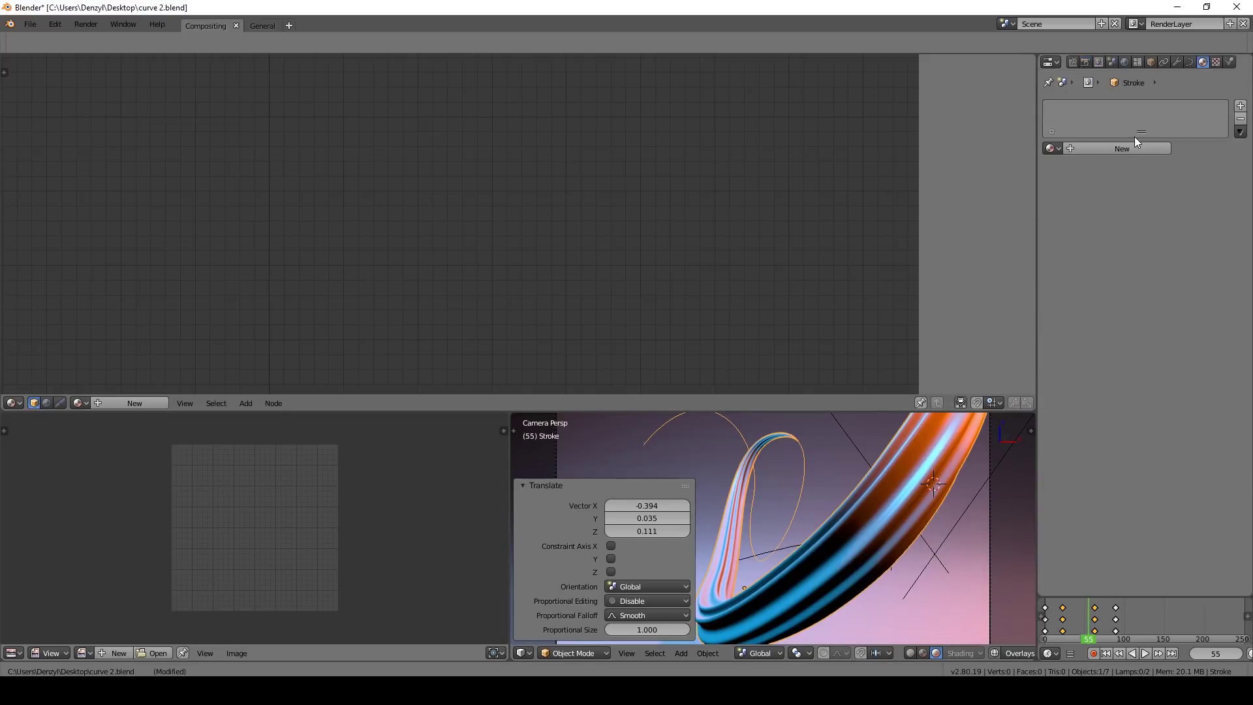
pyautogui.click(1120, 149)
pyautogui.scroll(-5, 365, 315)
pyautogui.moveTo(468, 280); pyautogui.dragTo(509, 167, button='middle')
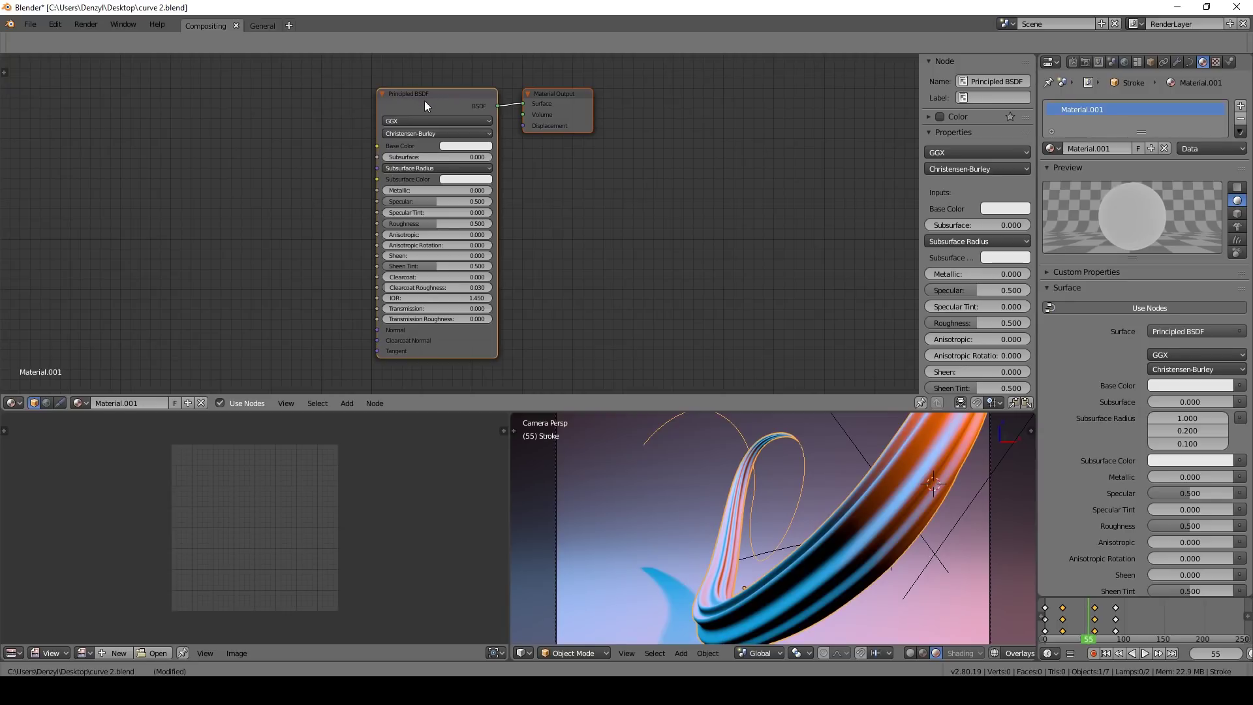
pyautogui.moveTo(437, 223)
pyautogui.mouseDown()
pyautogui.moveTo(382, 223)
pyautogui.moveTo(492, 201)
pyautogui.mouseUp()
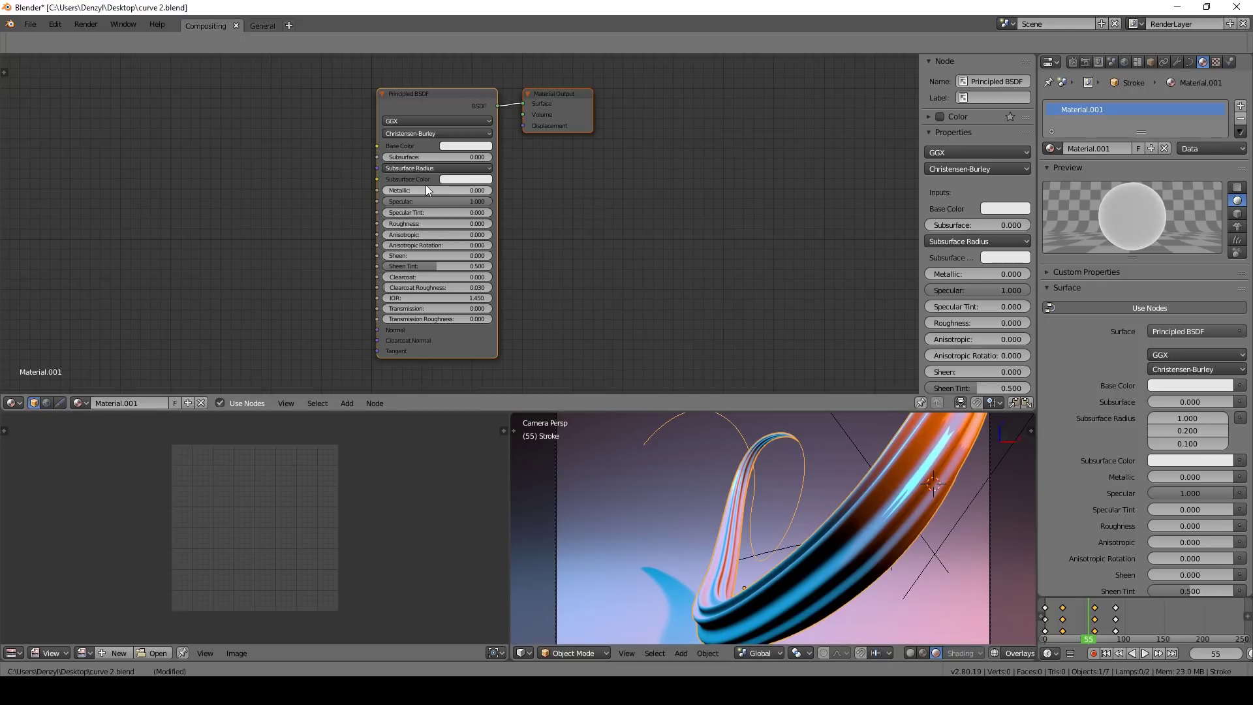
# Add a Noise Texture node and connect its Color output to the Principled BSDF's Normal input.
pyautogui.hotkey('shift', 'a')
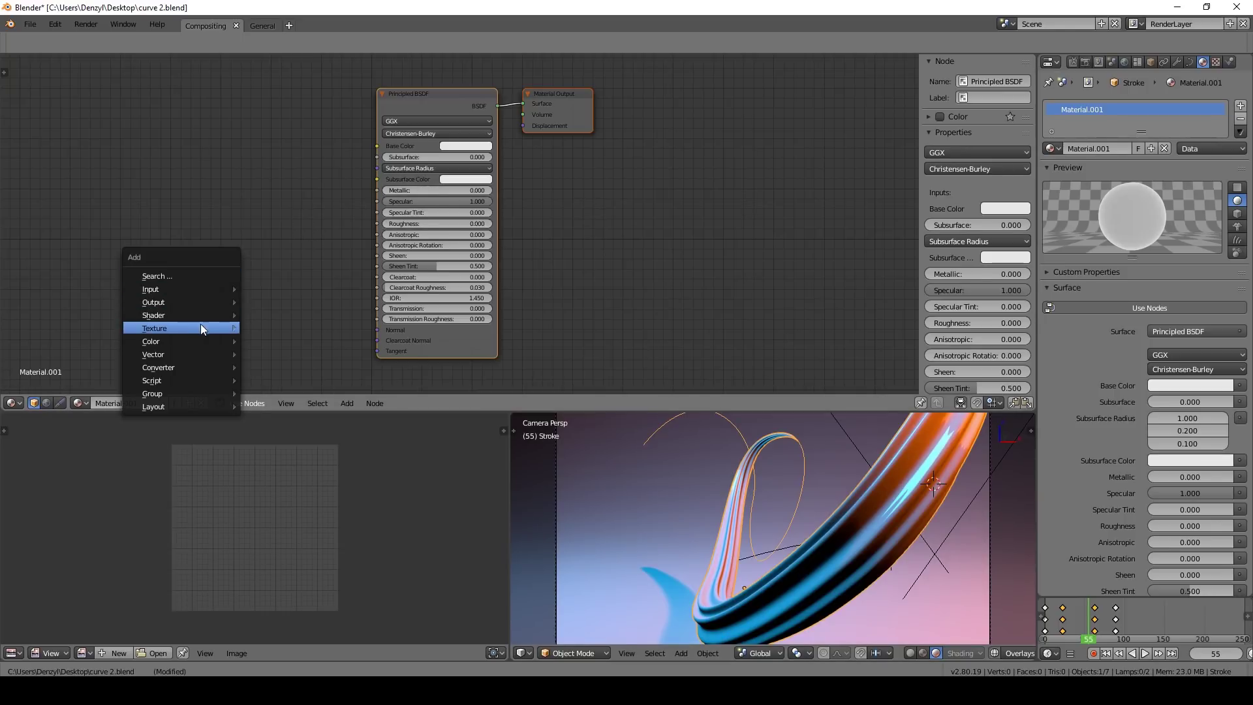
pyautogui.moveTo(196, 329)
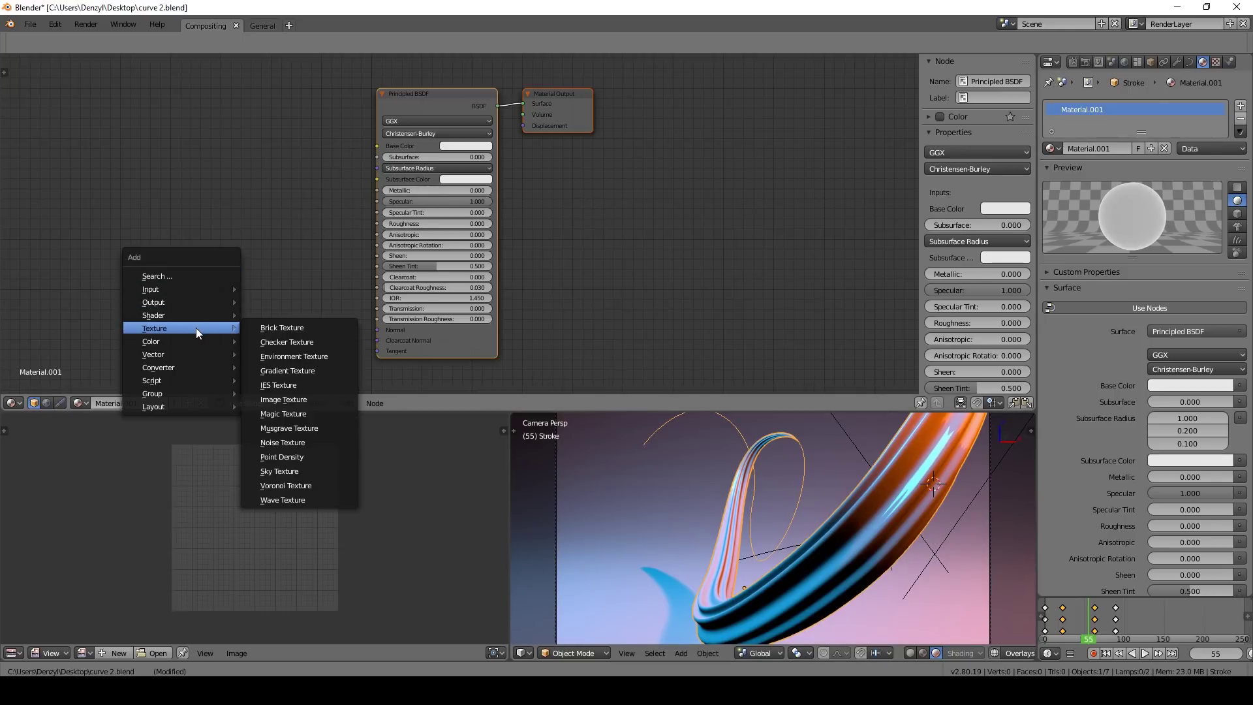
pyautogui.click(295, 441)
pyautogui.moveTo(232, 186); pyautogui.dragTo(410, 307)
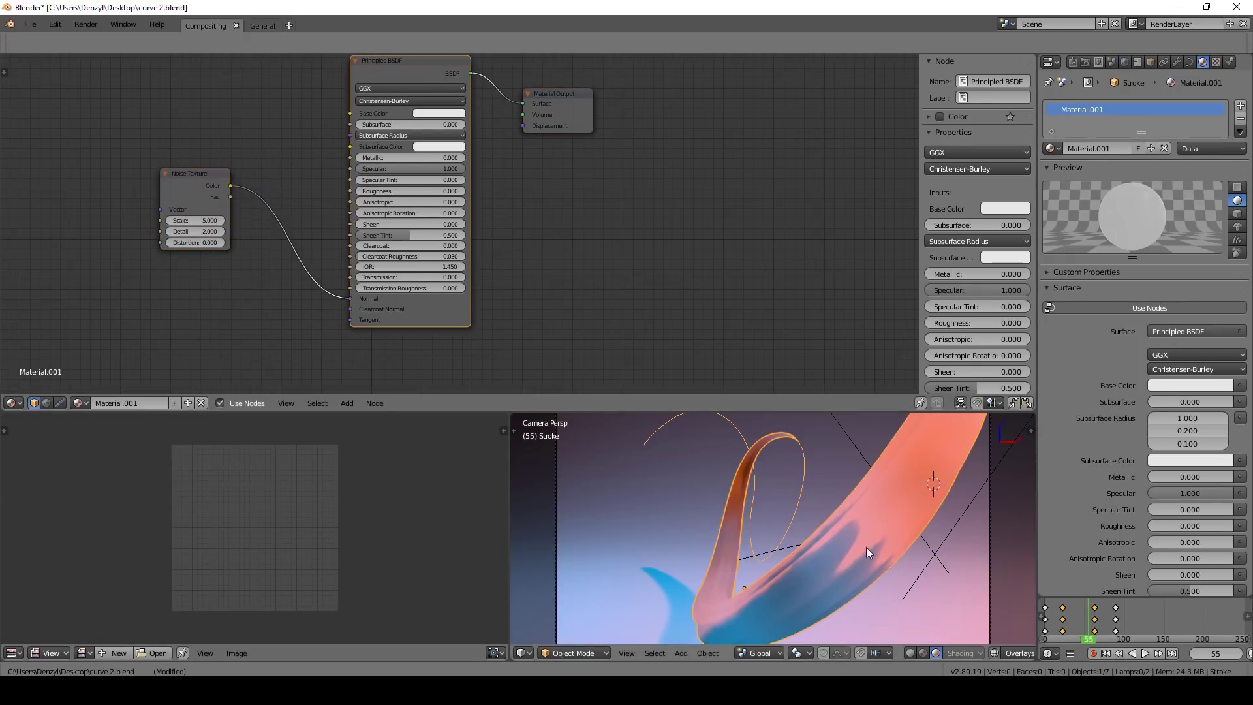
# Set the Noise Texture's Scale to 54.100 and enable Use UV for mapping in the stroke curve's texture space.
pyautogui.moveTo(195, 220); pyautogui.dragTo(327, 252)
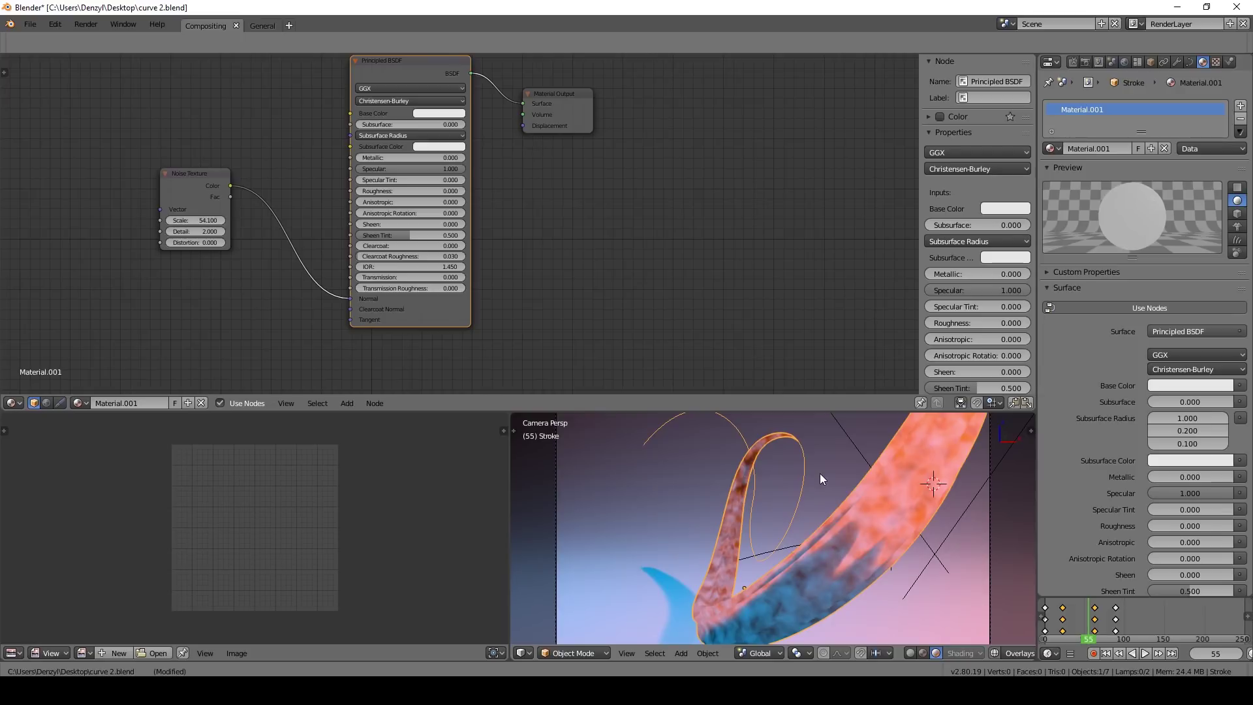
pyautogui.click(1188, 61)
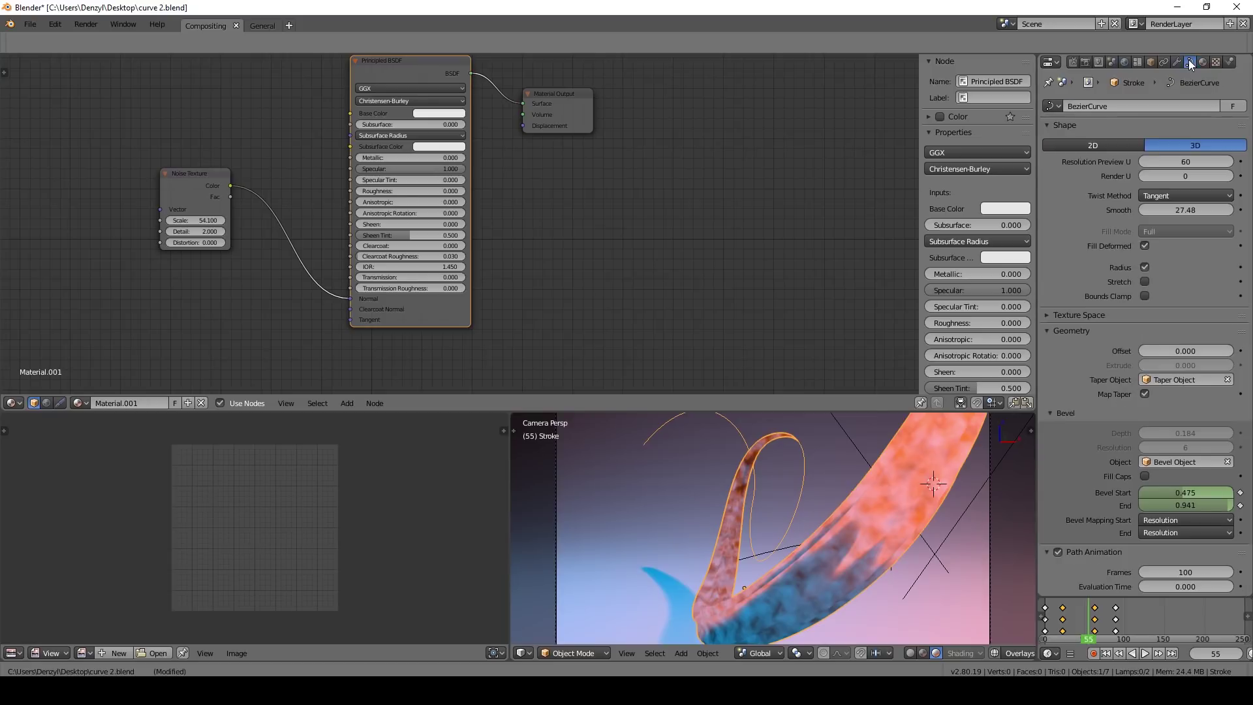
pyautogui.click(1076, 314)
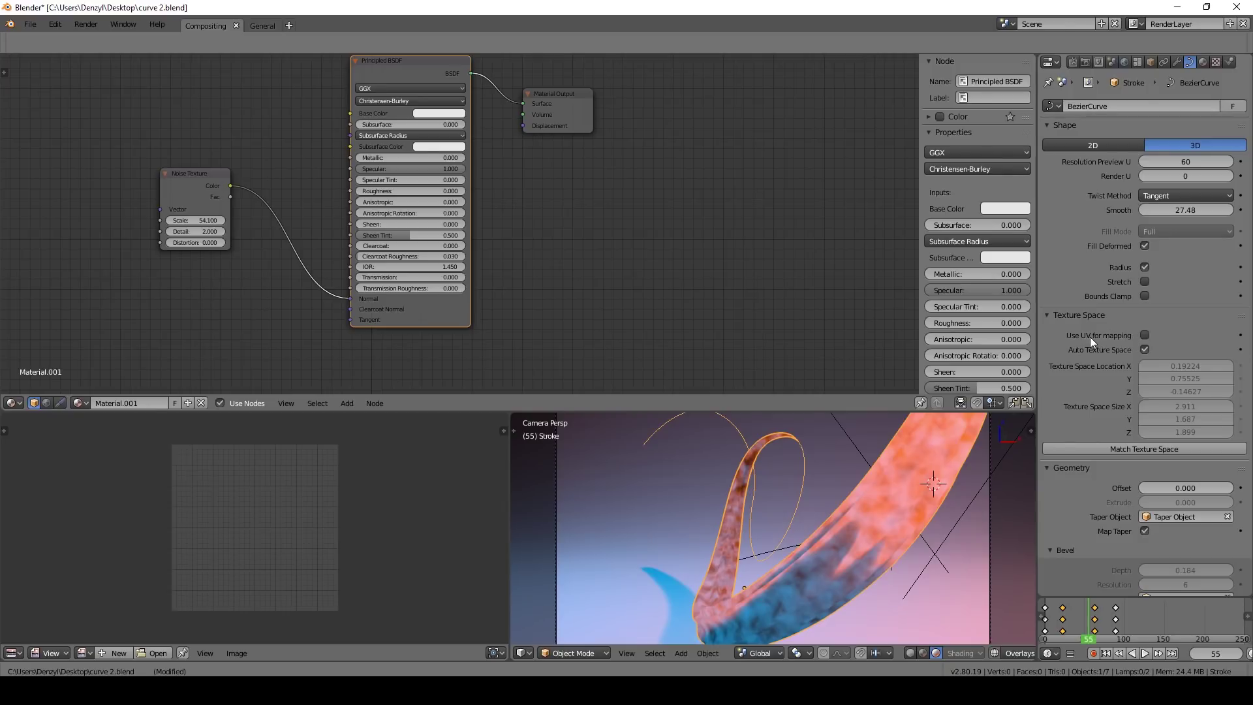
pyautogui.click(1143, 335)
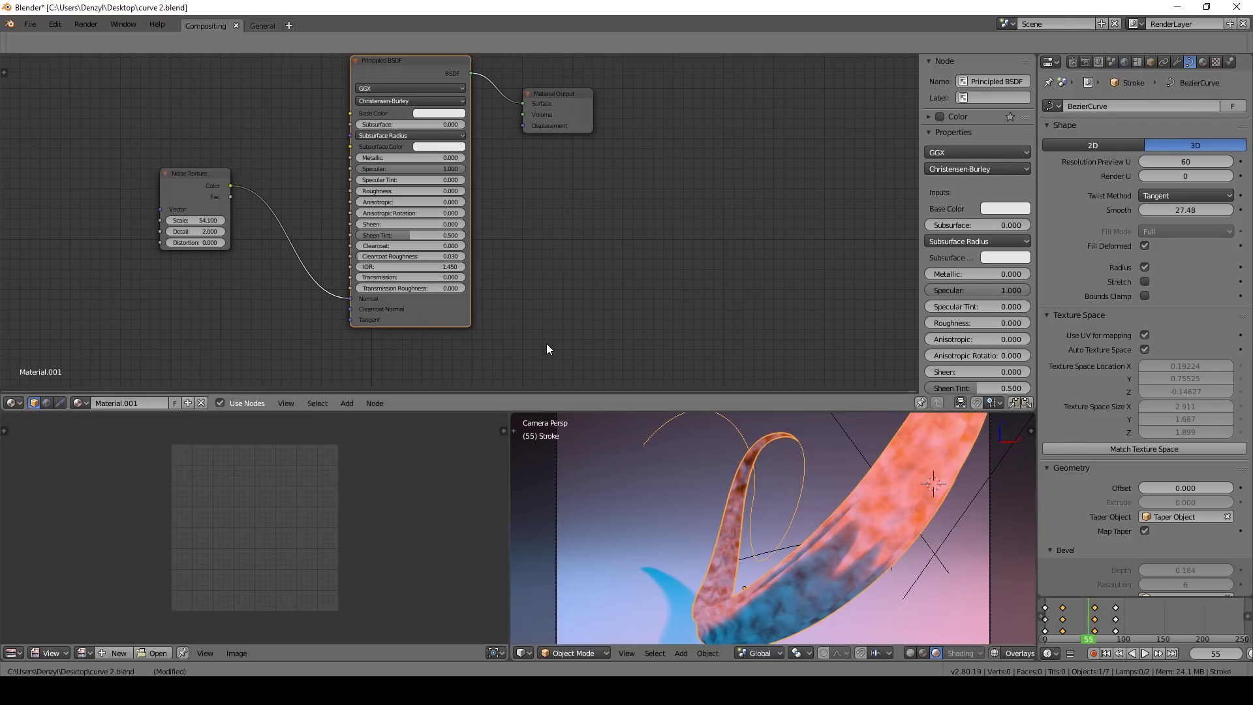
# Add a Mapping node and connect its Vector output to the Noise Texture's Vector input.
pyautogui.moveTo(203, 194); pyautogui.dragTo(249, 186)
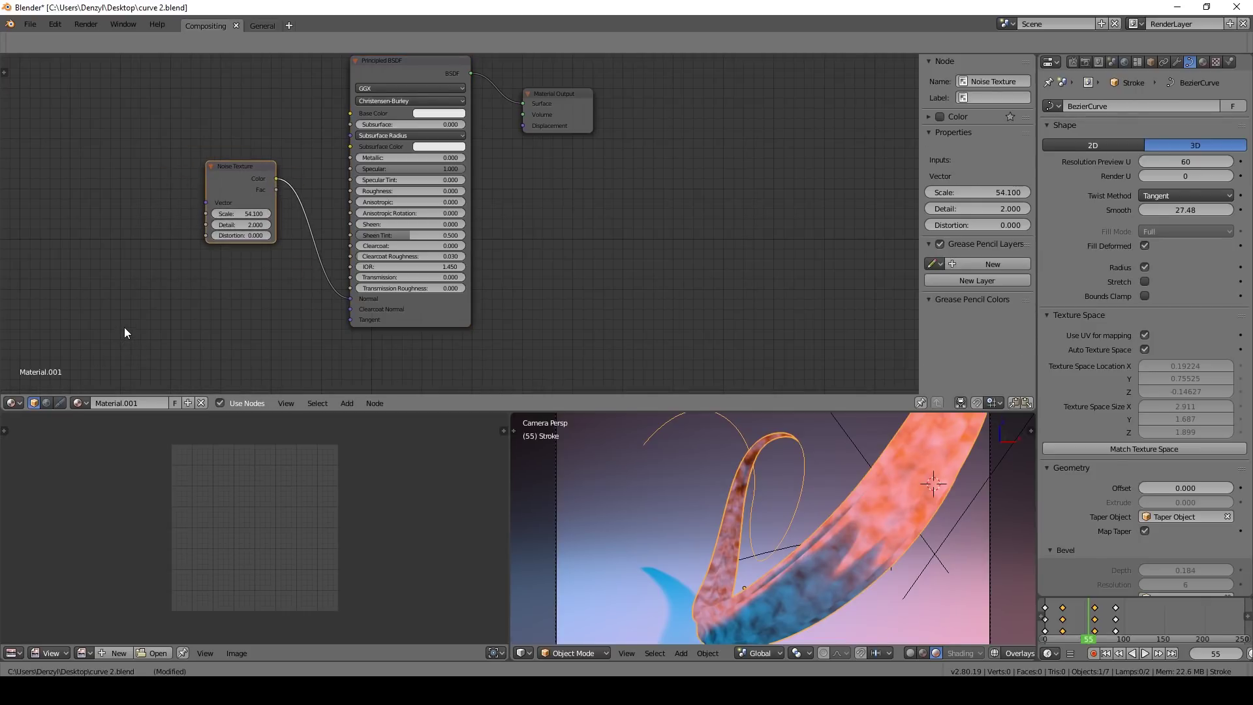
pyautogui.hotkey('shift', 'a')
pyautogui.moveTo(99, 353)
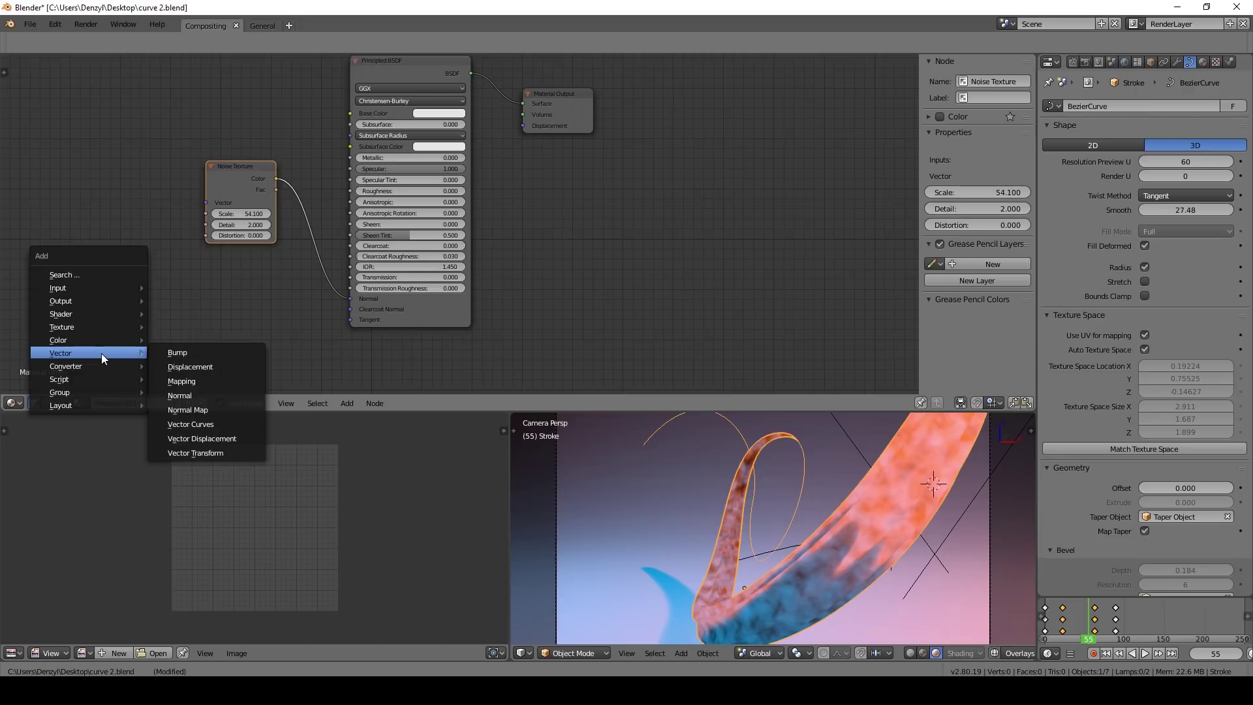
pyautogui.click(186, 383)
pyautogui.click(37, 241)
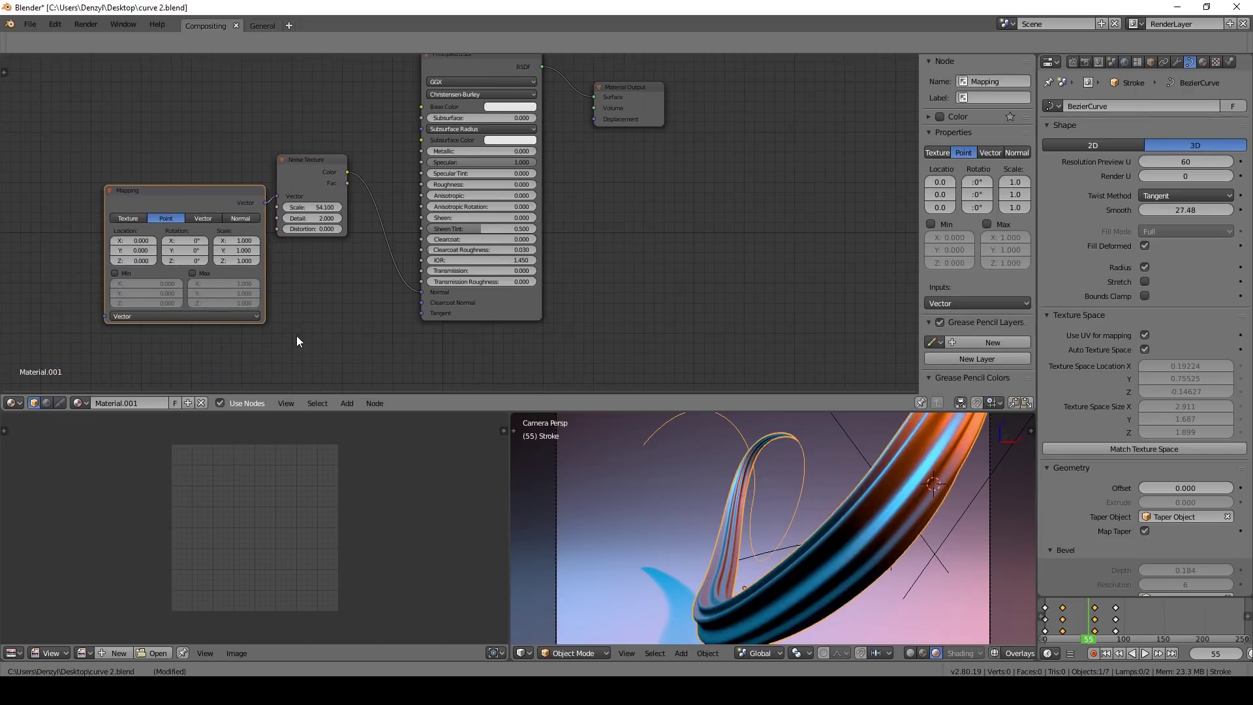
# Add a Texture Coordinate node and connect its UV output to the Mapping node's Vector input.
pyautogui.hotkey('shift', 'a')
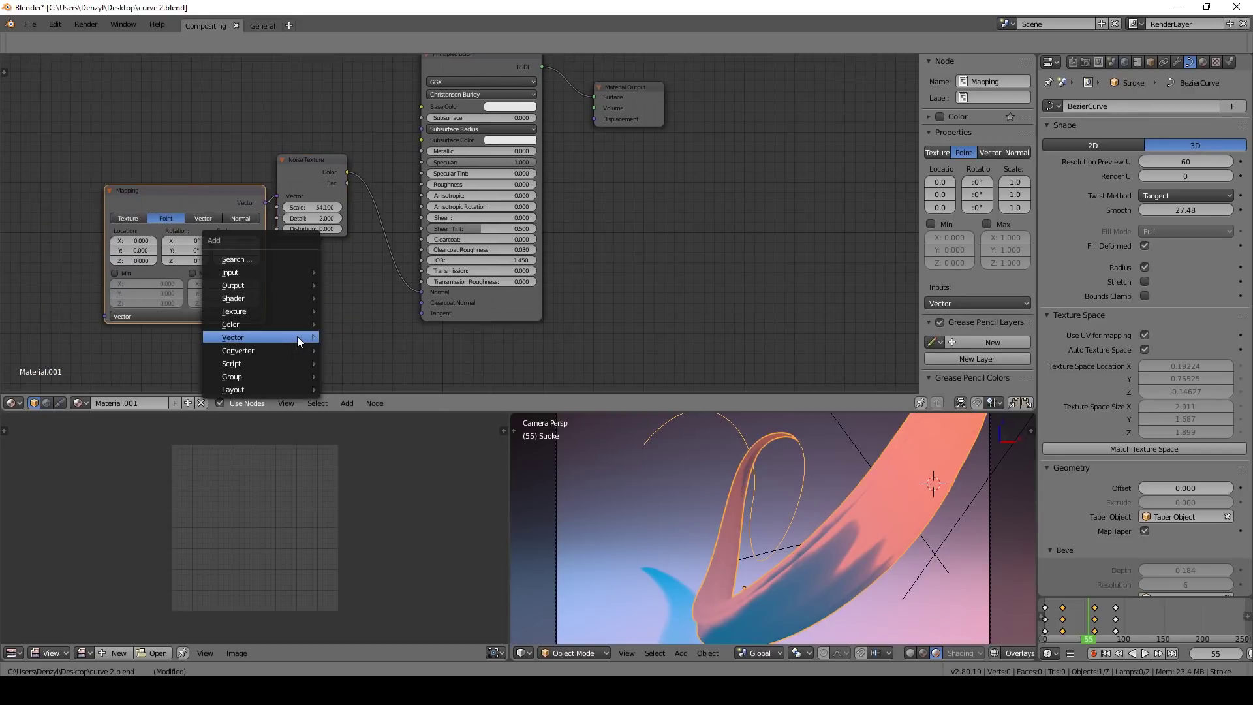
pyautogui.moveTo(274, 269)
pyautogui.click(386, 443)
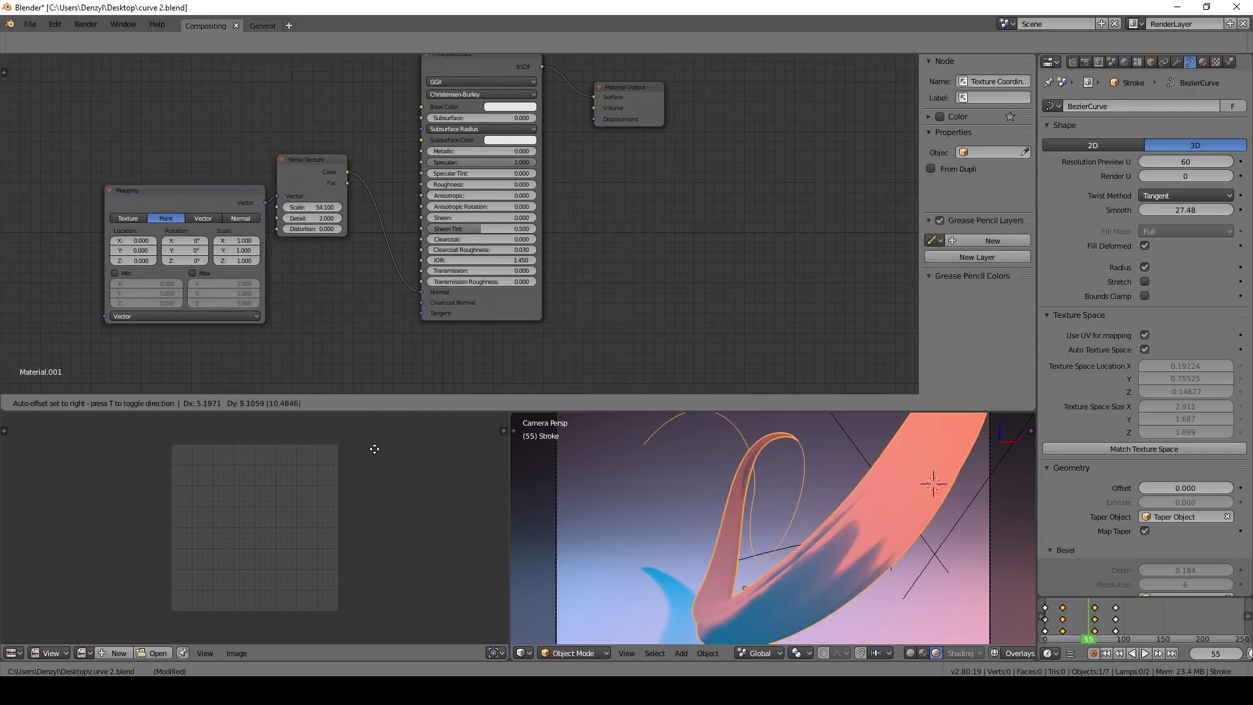
pyautogui.click(87, 225)
pyautogui.moveTo(80, 262); pyautogui.dragTo(112, 318)
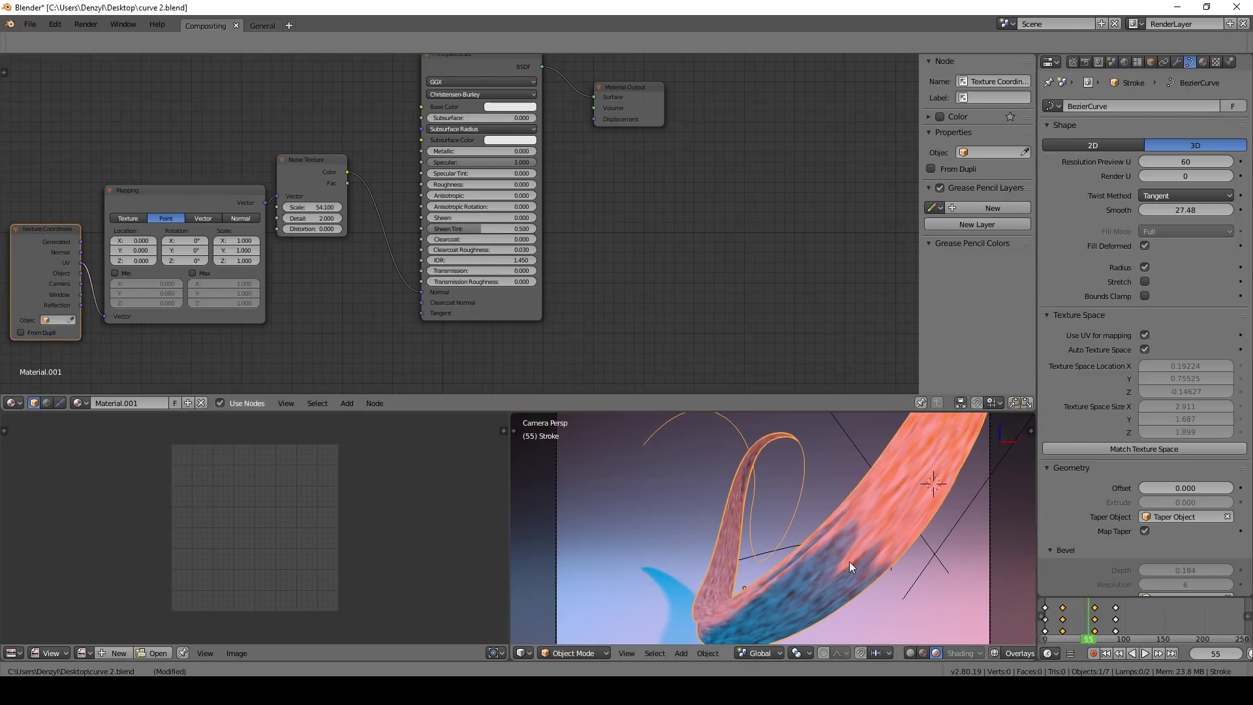
# Set the Noise Texture's Detail to 100.000 and its Scale to 25.100.
pyautogui.click(323, 208)
pyautogui.click(346, 256)
pyautogui.moveTo(319, 218); pyautogui.dragTo(372, 218)
pyautogui.click(334, 210)
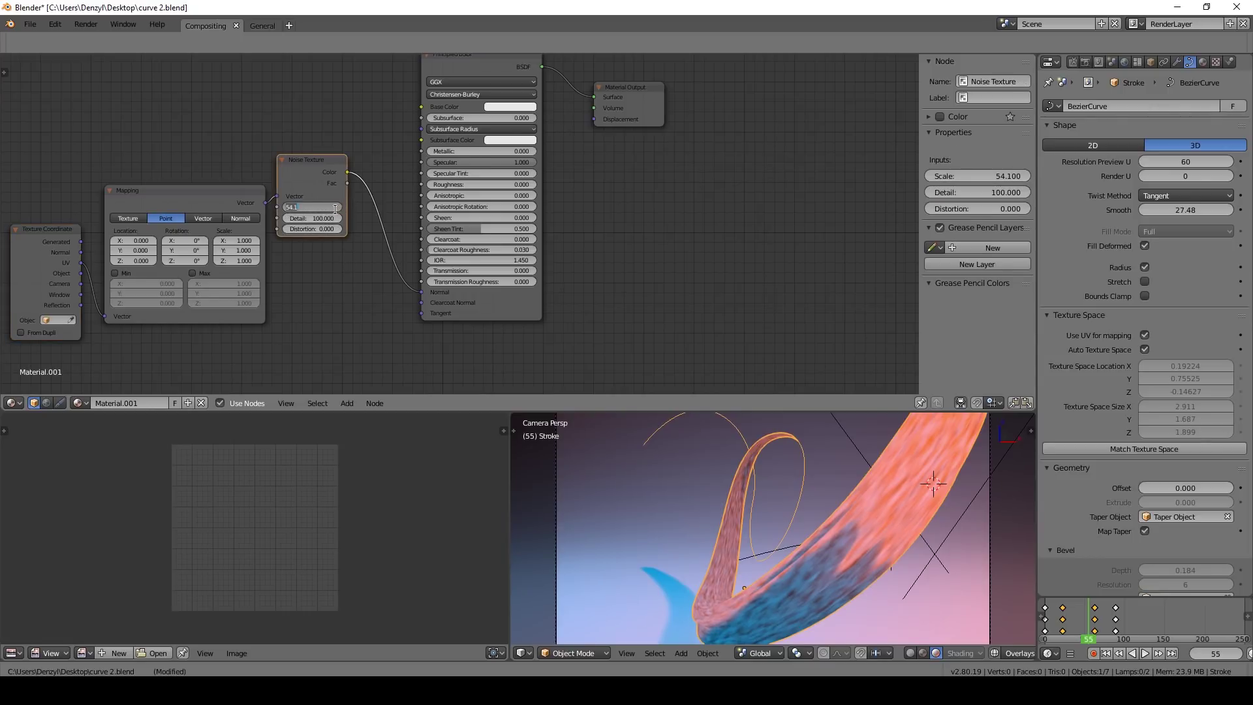
pyautogui.write('5')
pyautogui.press('Return')
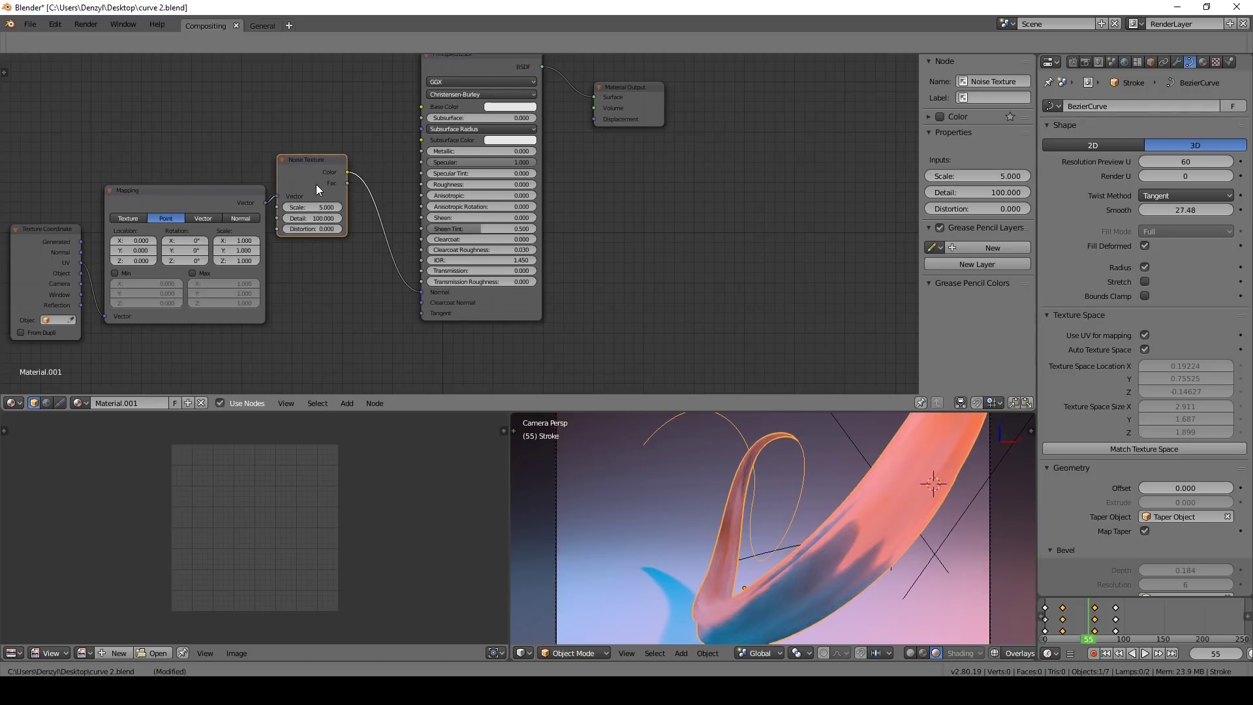
pyautogui.moveTo(317, 206); pyautogui.dragTo(402, 206)
# Stretch the noise along the stroke by setting the Mapping node's scale to X 0.600 and Y 28.000.
pyautogui.moveTo(237, 250); pyautogui.dragTo(260, 275)
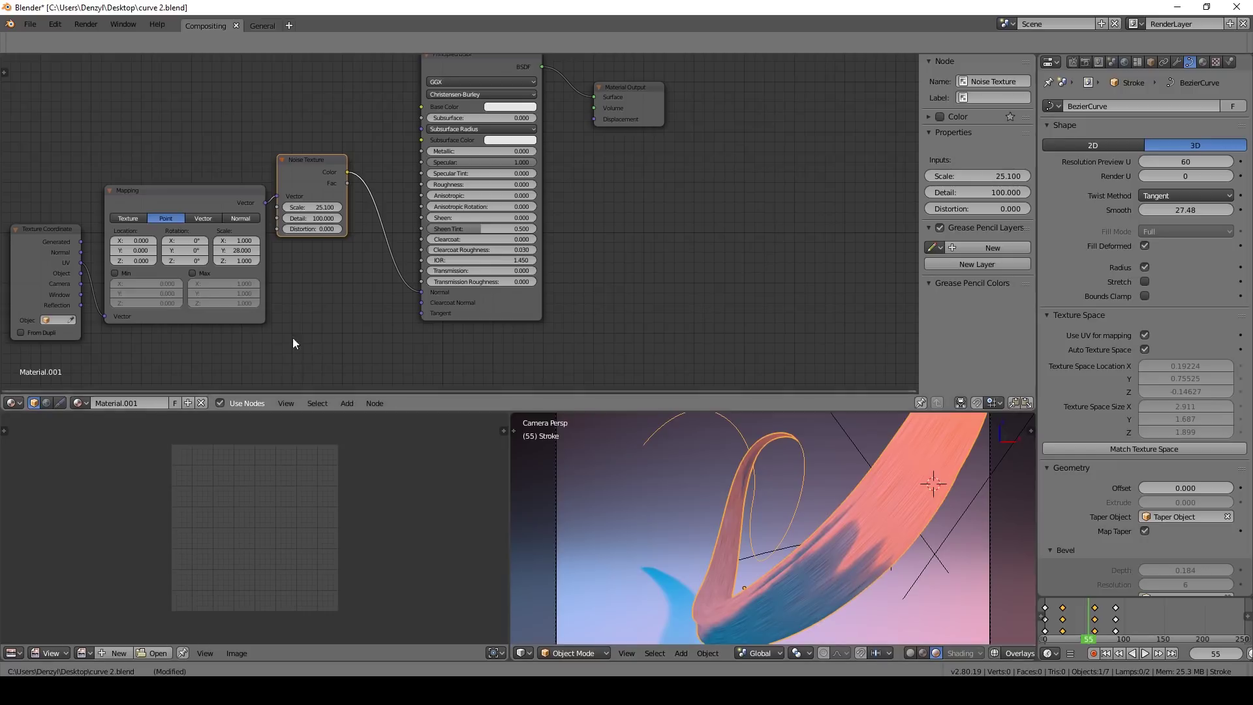
pyautogui.click(254, 241)
pyautogui.write('0.9')
pyautogui.press('Return')
pyautogui.moveTo(237, 240); pyautogui.dragTo(257, 240)
pyautogui.click(249, 241)
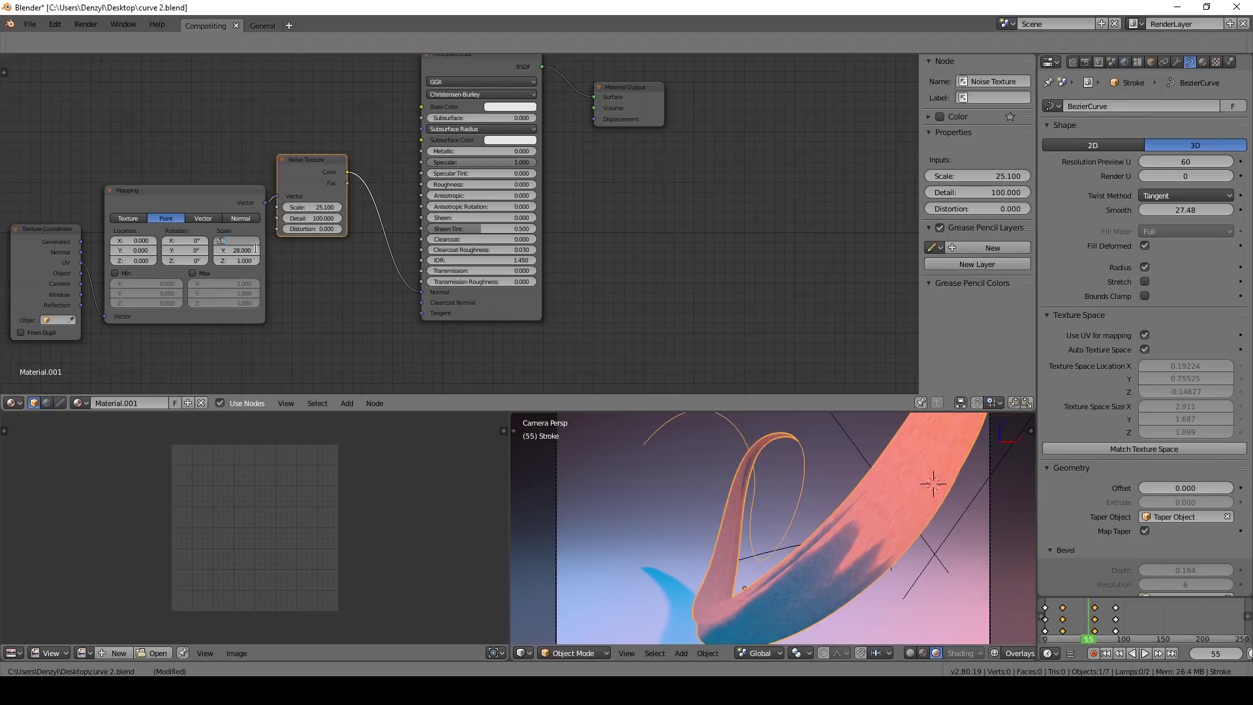
pyautogui.write('0.5')
pyautogui.press('Return')
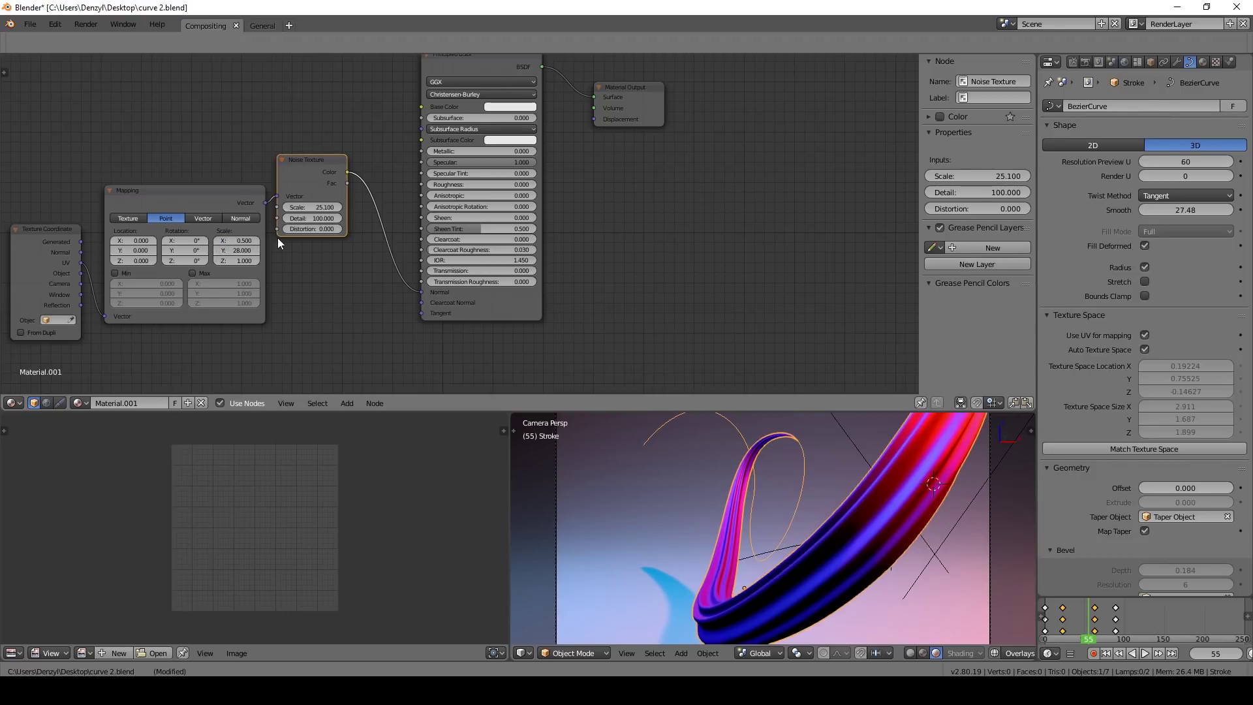
pyautogui.moveTo(672, 457); pyautogui.dragTo(809, 491, button='middle')
pyautogui.press('KP_0')
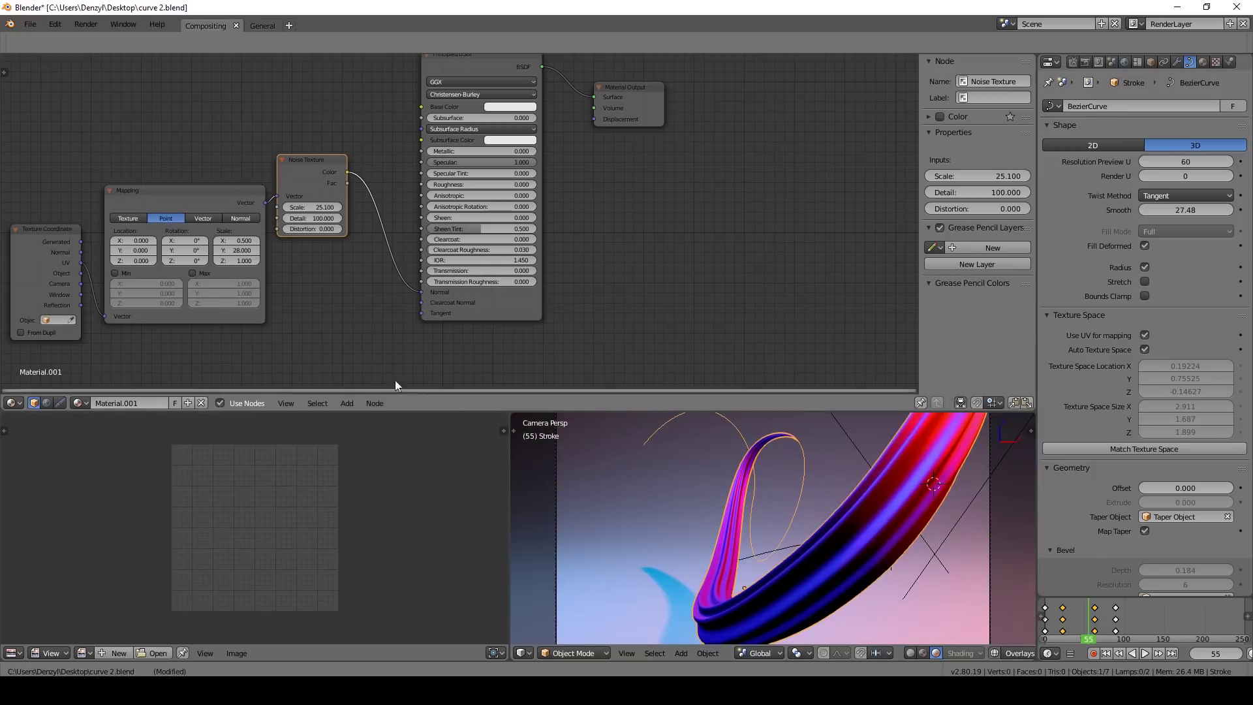
pyautogui.click(259, 241)
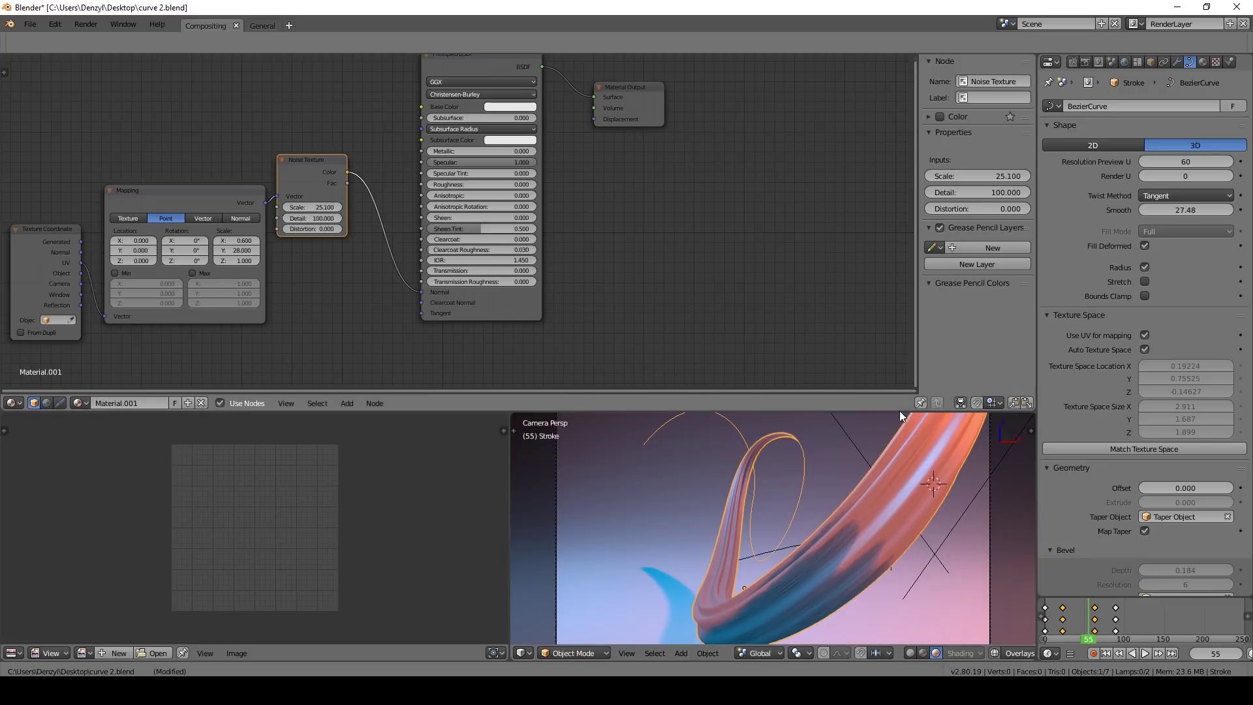
# Enlarge the 3D view and insert a Normal Map node between the Noise Texture's Color and the Principled BSDF's Normal.
pyautogui.moveTo(898, 409); pyautogui.dragTo(896, 275)
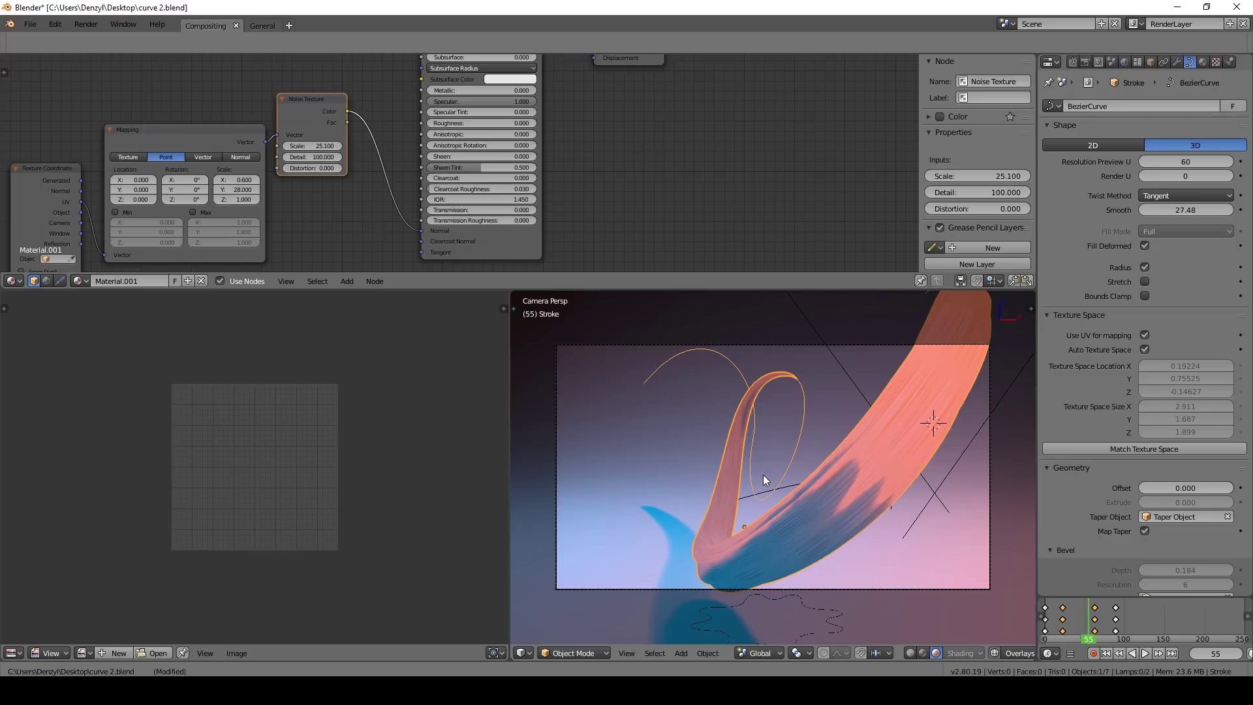
pyautogui.moveTo(527, 256); pyautogui.dragTo(553, 207)
pyautogui.moveTo(352, 172); pyautogui.dragTo(414, 197, button='middle')
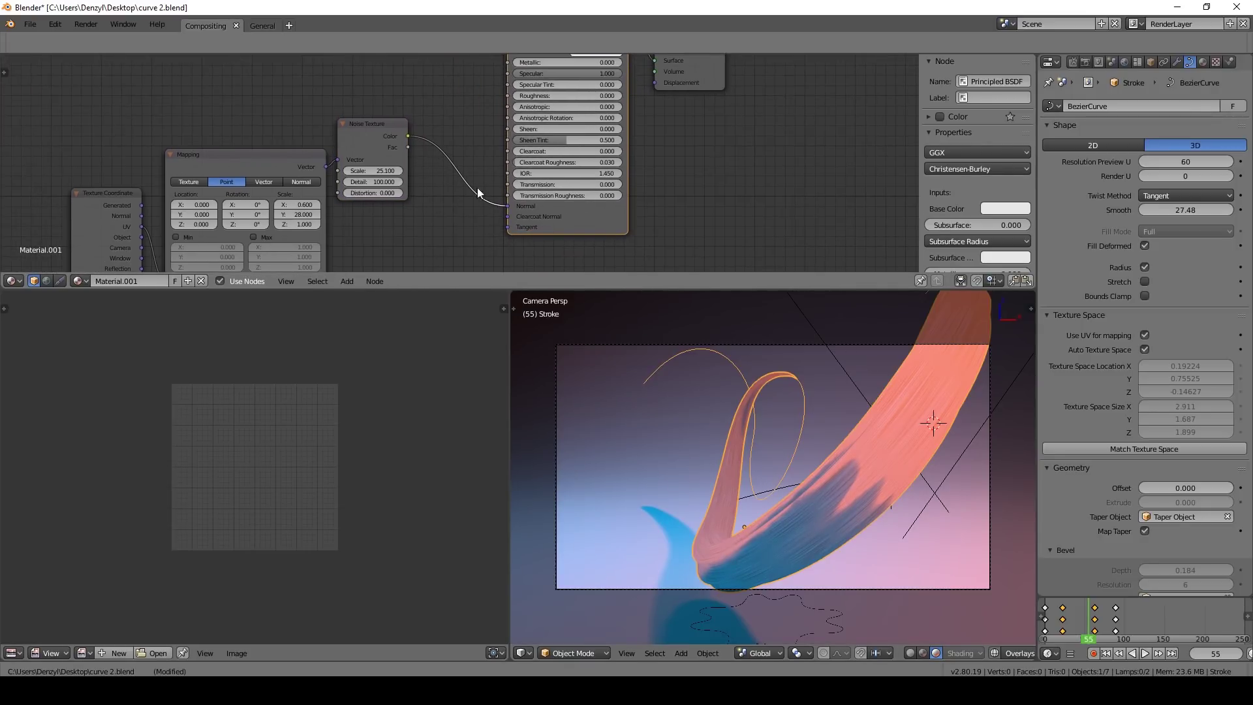
pyautogui.hotkey('shift', 'a')
pyautogui.moveTo(471, 239)
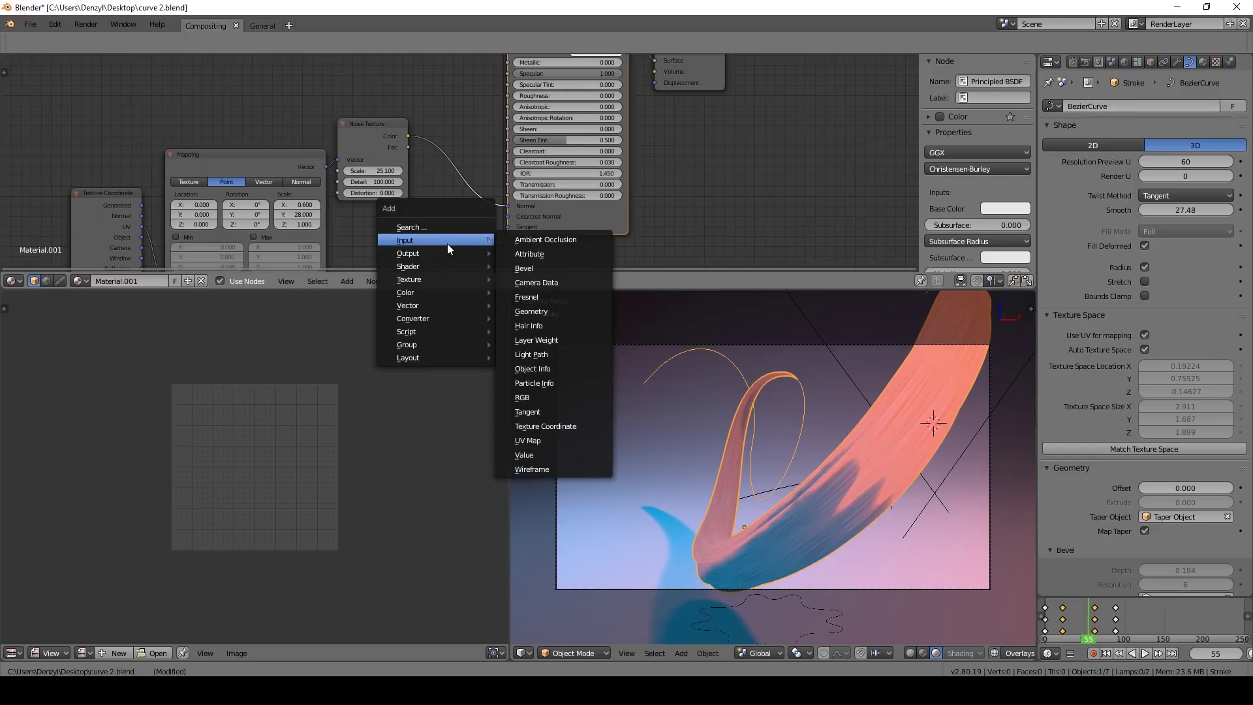
pyautogui.moveTo(434, 304)
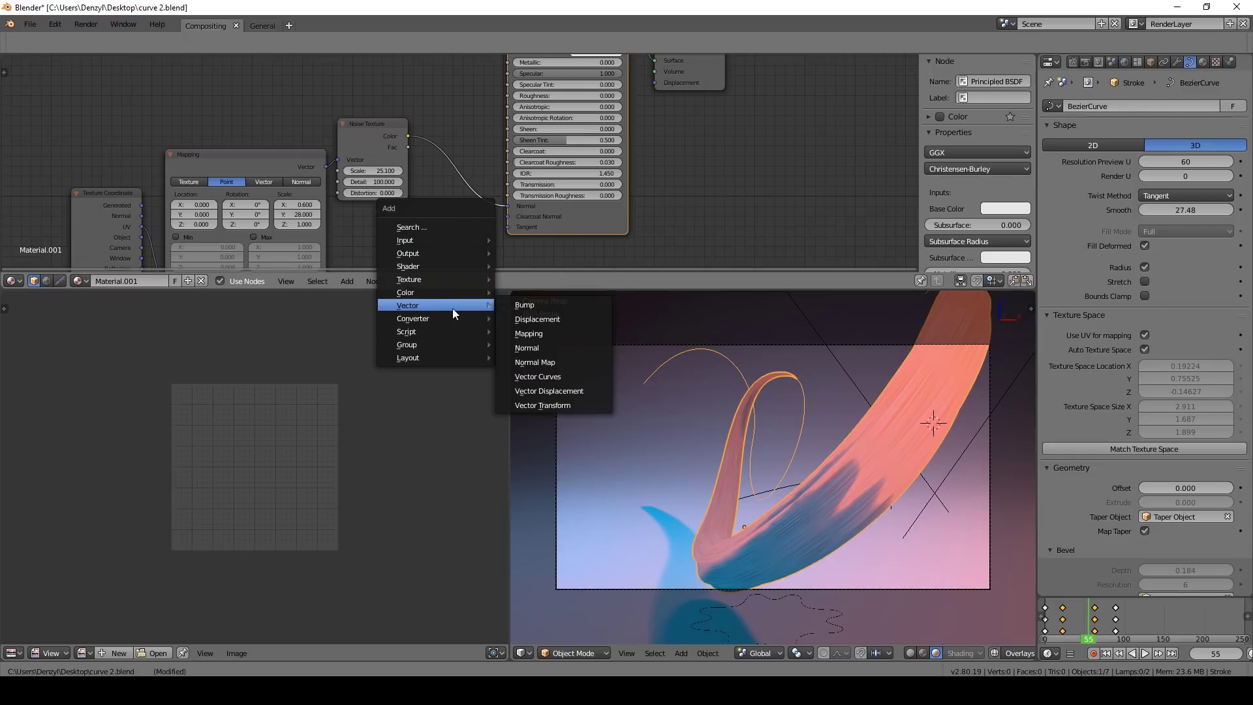
pyautogui.click(529, 361)
pyautogui.click(448, 160)
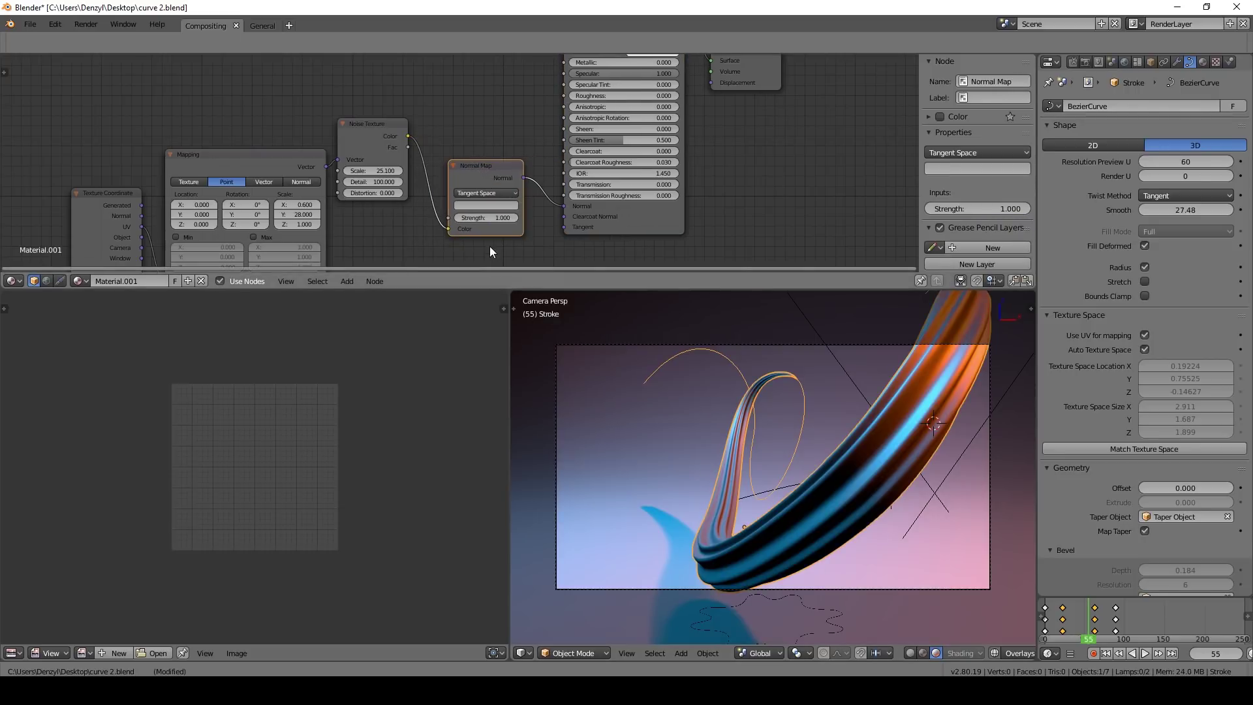
# Set the Normal Map node to Object Space with a Strength of 0.500.
pyautogui.click(482, 193)
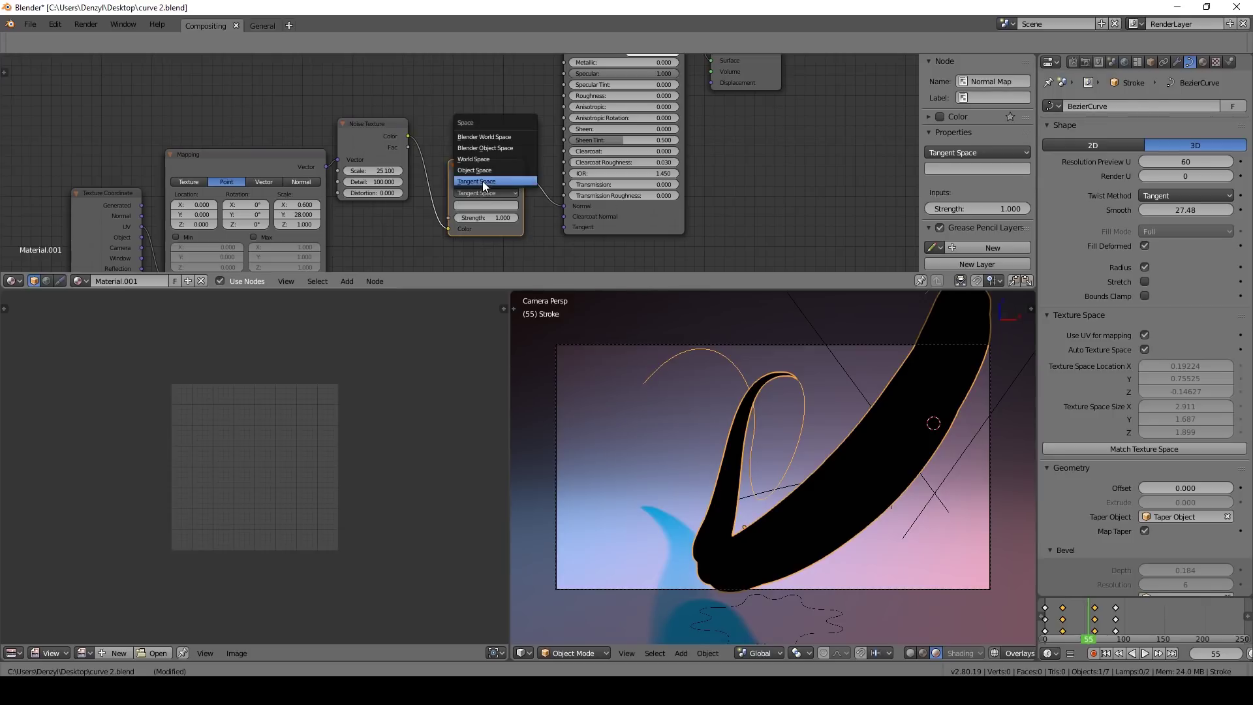
pyautogui.click(479, 170)
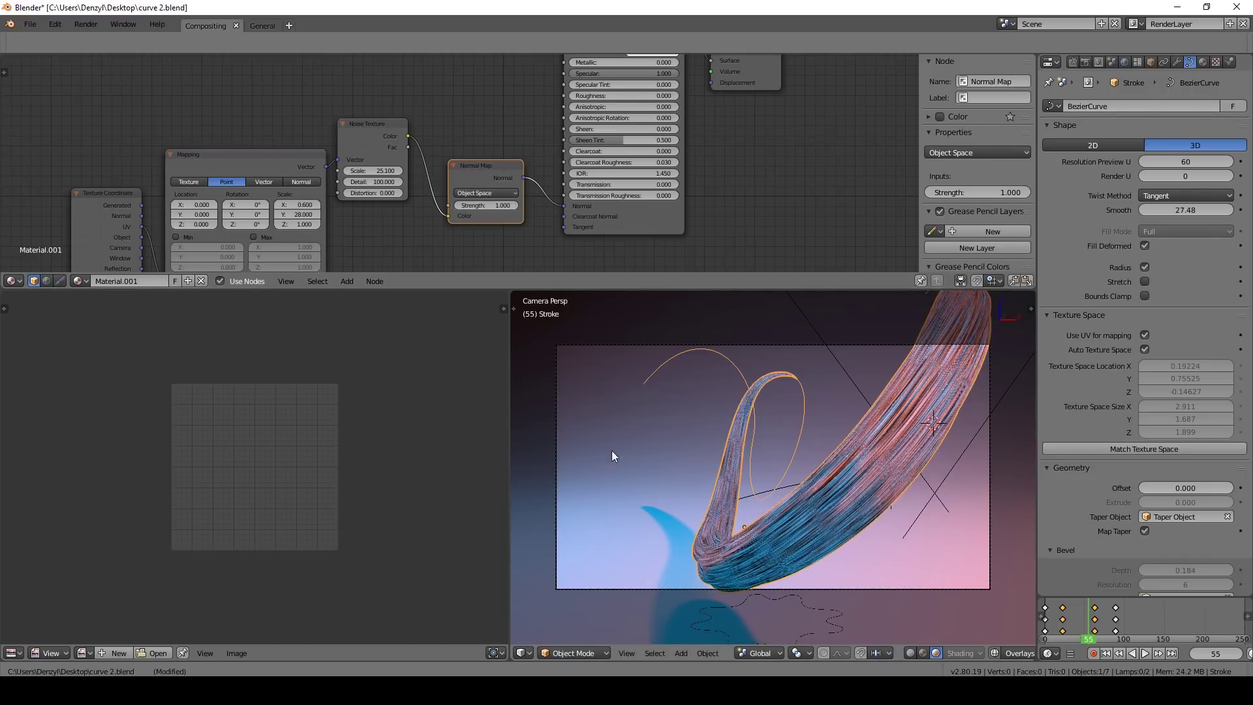
pyautogui.click(458, 206)
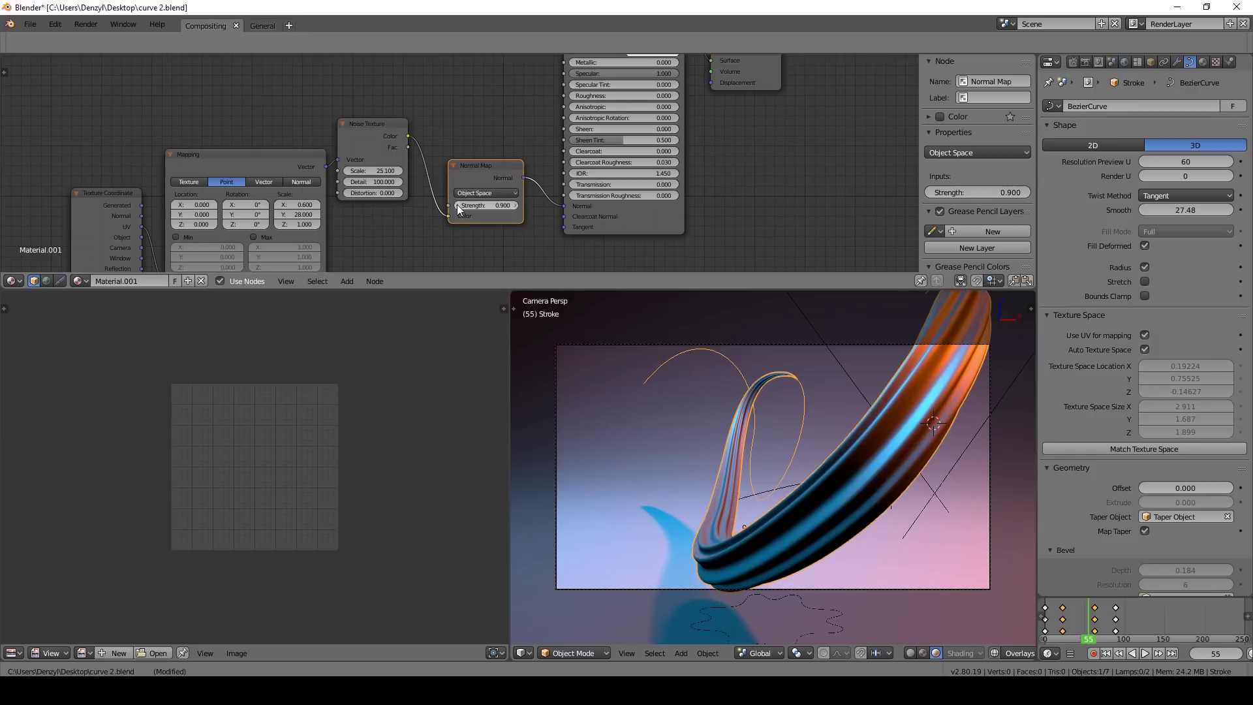
pyautogui.click(459, 206)
pyautogui.click(460, 206)
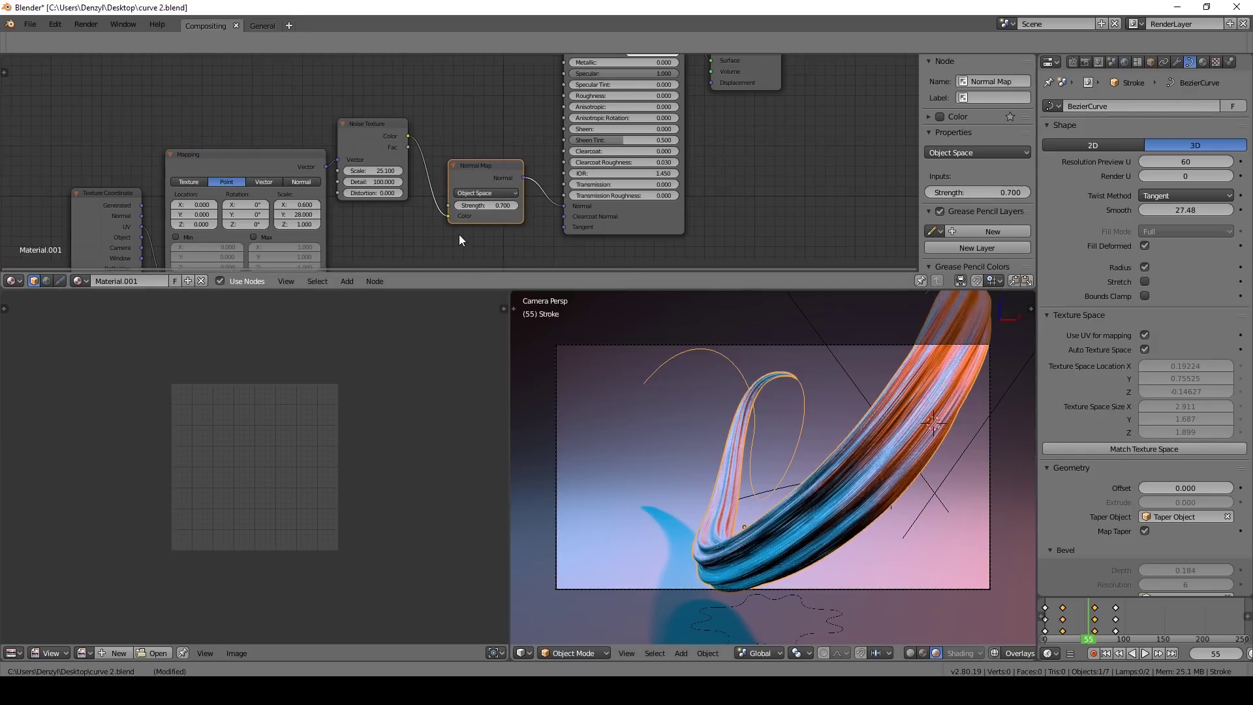
pyautogui.click(459, 206)
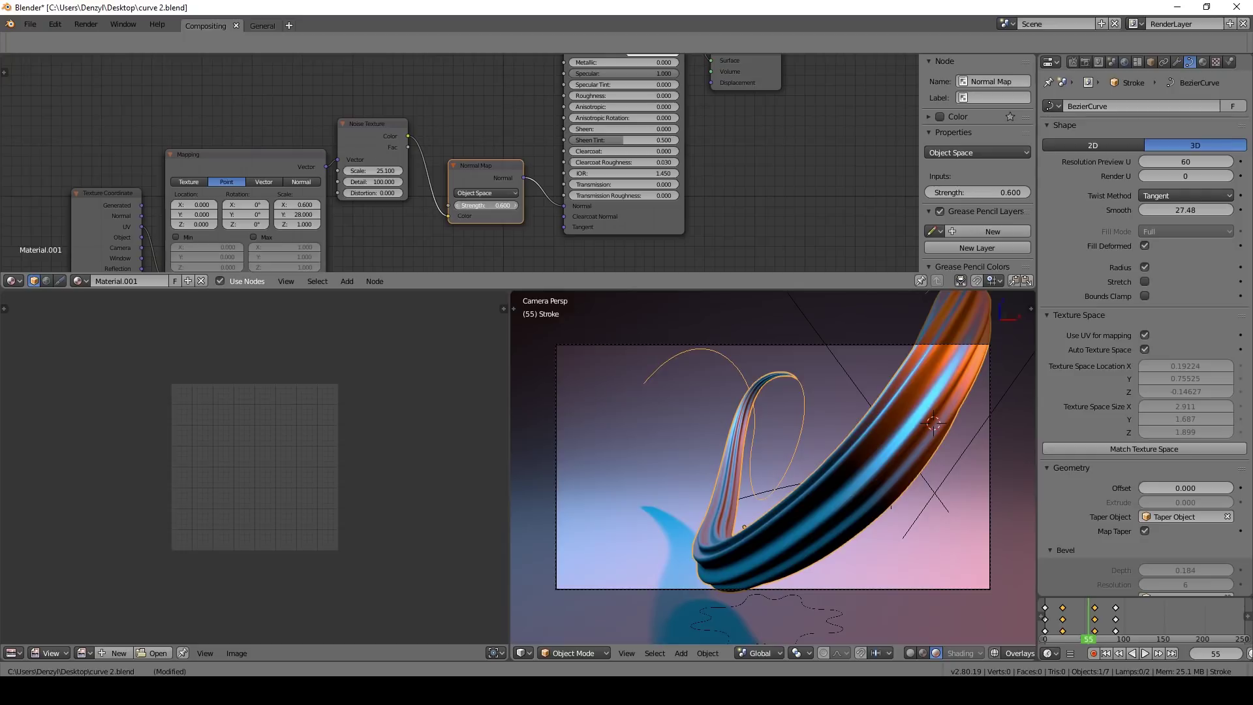
pyautogui.click(458, 206)
# Set the Mapping node's Y scale to 5.000 and check the stroke through the camera.
pyautogui.click(294, 215)
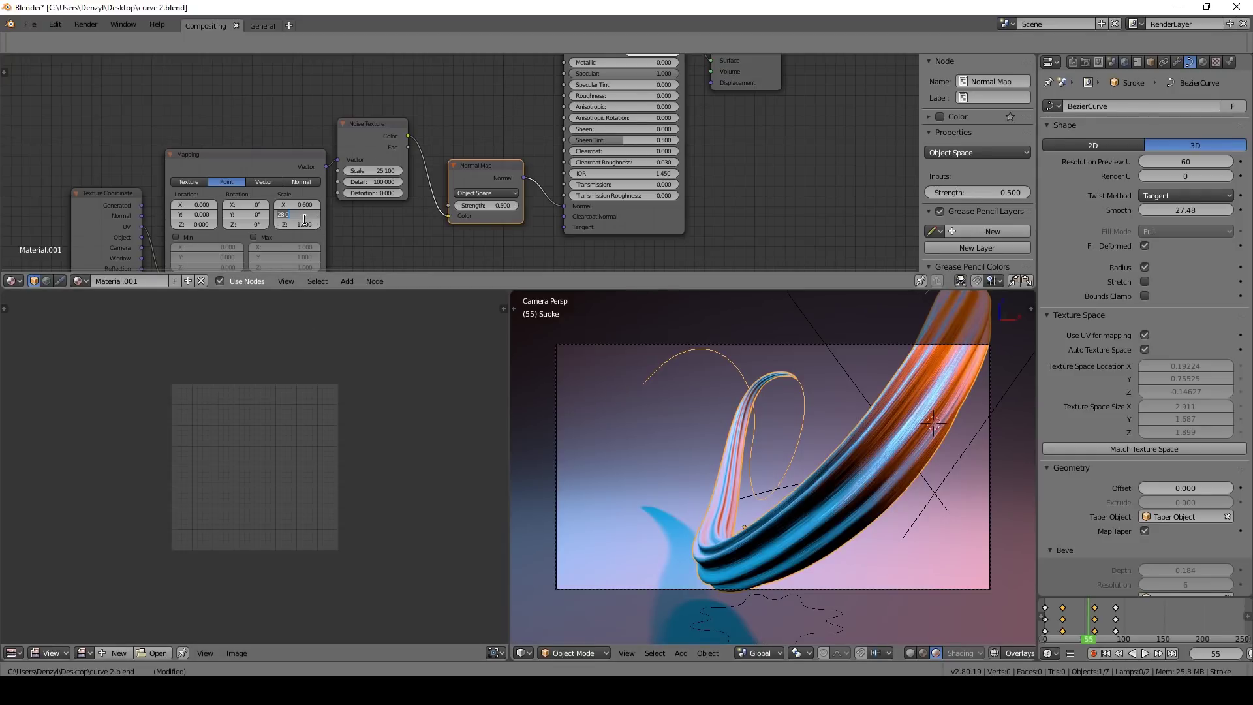
pyautogui.press('Return')
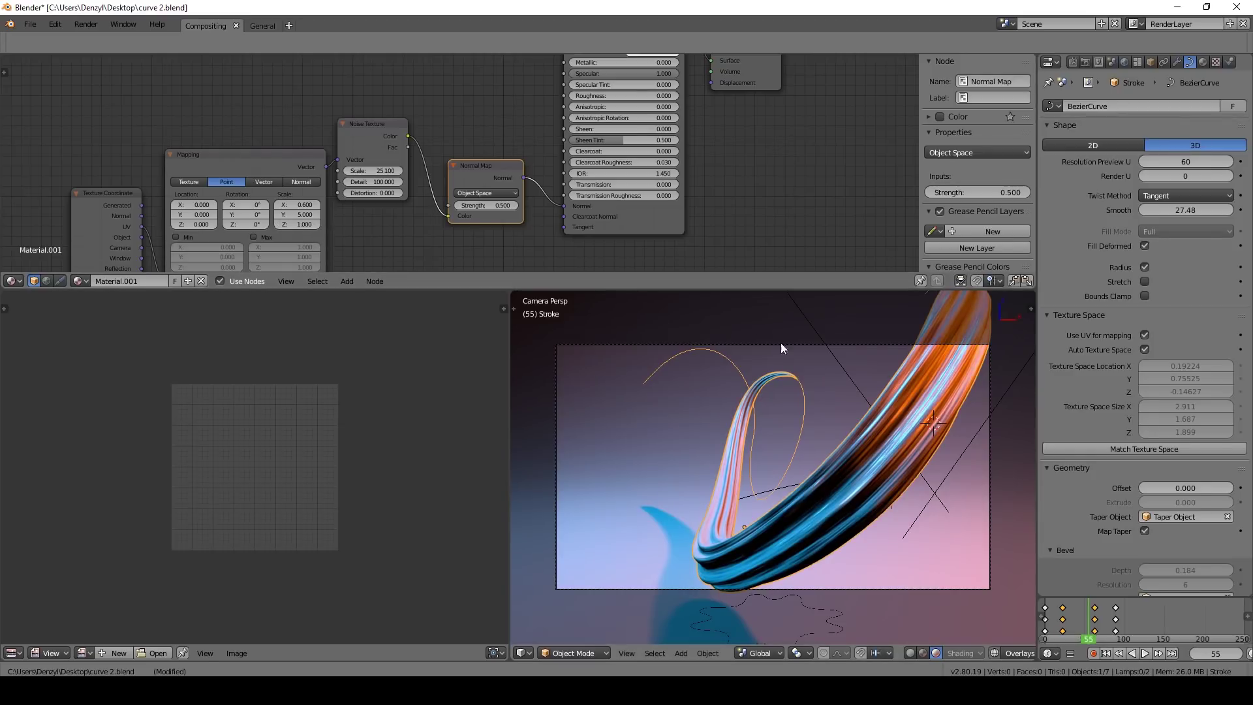
pyautogui.press('KP_0')
pyautogui.press('KP_0')
# Duplicate the orange area lamp and place the copy near the camera side of the scene.
pyautogui.moveTo(764, 496); pyautogui.dragTo(813, 449, button='middle')
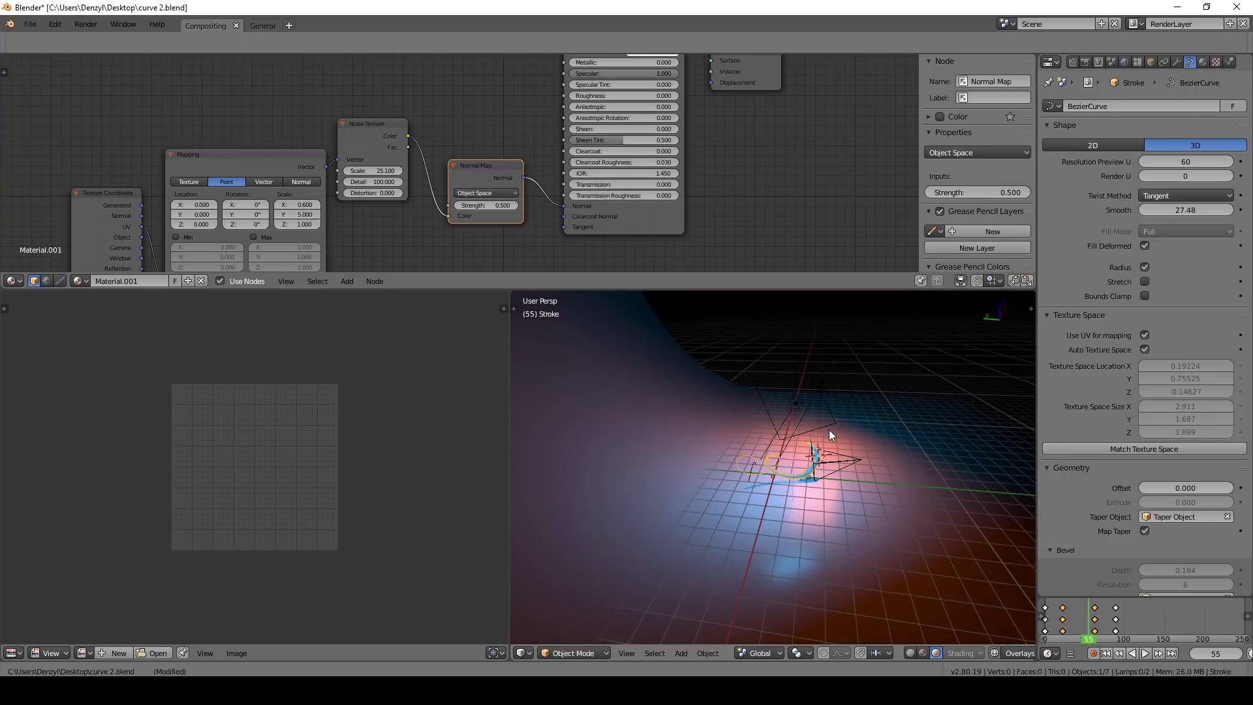
pyautogui.click(825, 424)
pyautogui.click(844, 400)
pyautogui.moveTo(844, 399); pyautogui.dragTo(851, 471, button='middle')
pyautogui.hotkey('shift', 'd')
pyautogui.click(878, 542)
# Rotate the duplicated area lamp and move it by about X -4.341, Y -2.170, Z -0.138.
pyautogui.moveTo(878, 542); pyautogui.dragTo(825, 525, button='middle')
pyautogui.press('r')
pyautogui.click(950, 581)
pyautogui.moveTo(950, 582); pyautogui.dragTo(868, 555, button='middle')
pyautogui.press('g')
pyautogui.click(806, 549)
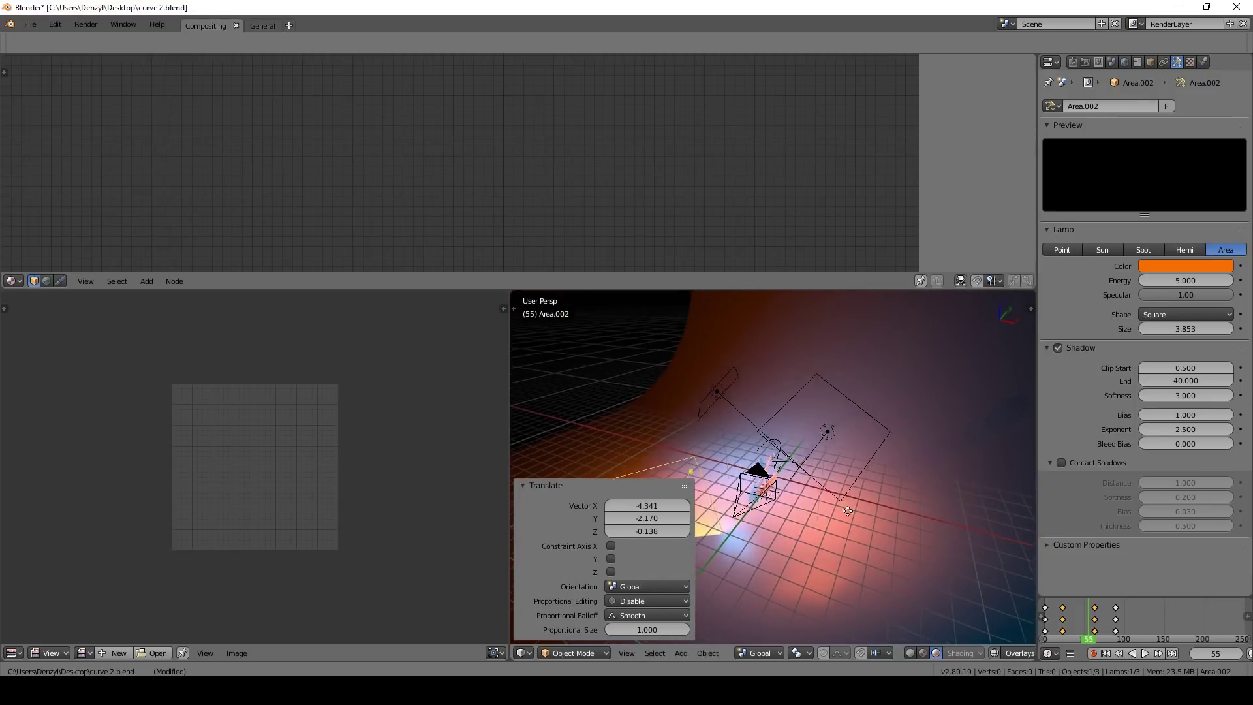
pyautogui.moveTo(846, 504); pyautogui.dragTo(861, 515, button='middle')
pyautogui.press('r')
pyautogui.press('x')
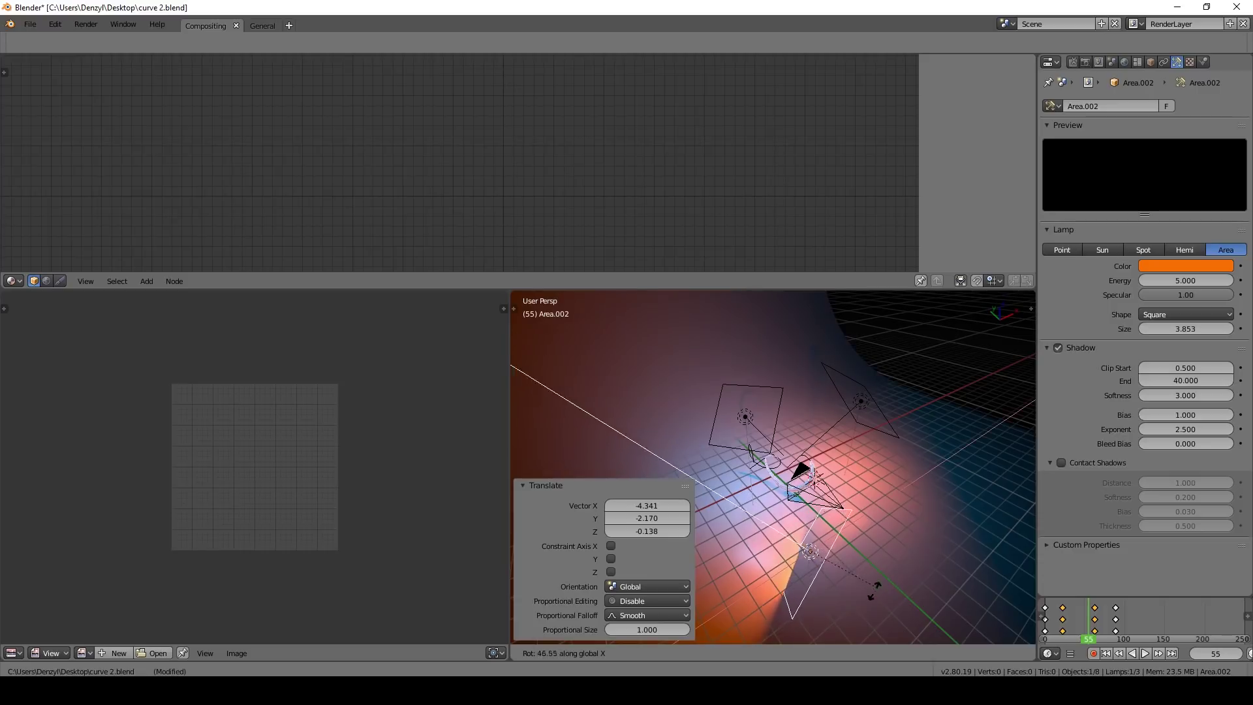
pyautogui.press('Escape')
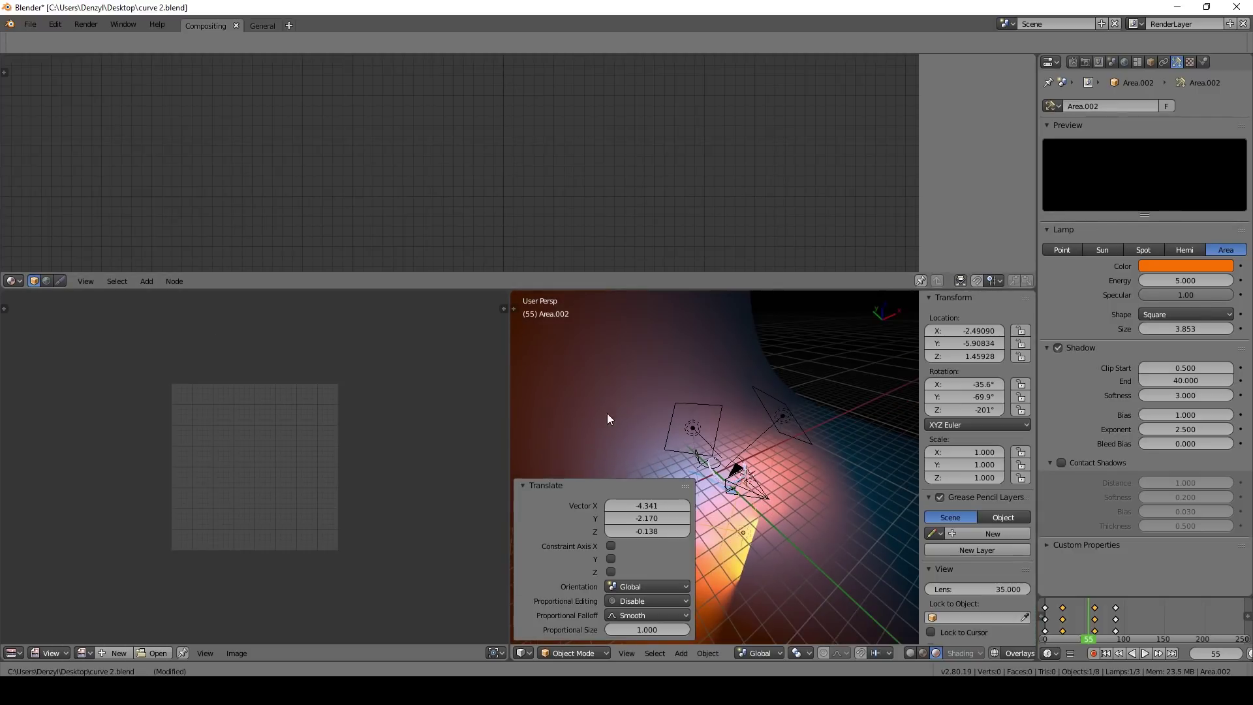
# Rotate the duplicated area lamp about -63.1° around the Z axis with the Rotate tool and view the scene through the camera.
pyautogui.press('t')
pyautogui.click(580, 380)
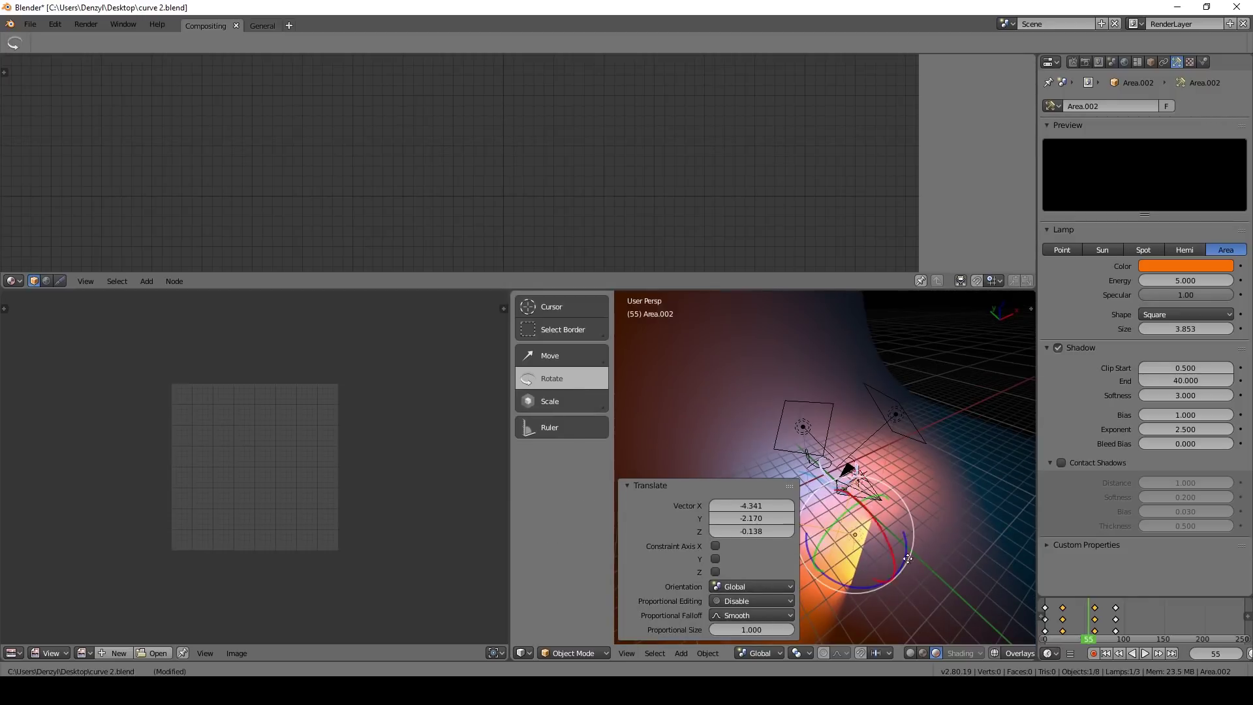
pyautogui.moveTo(860, 582); pyautogui.dragTo(792, 568)
pyautogui.press('KP_0')
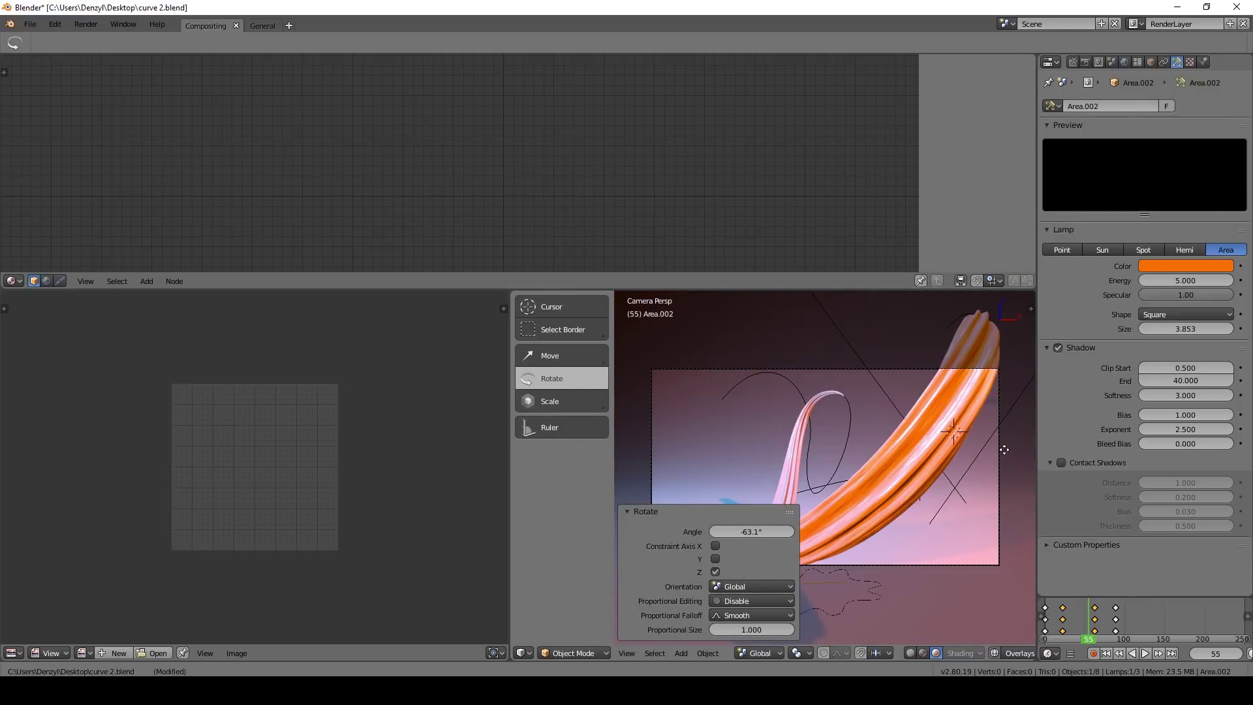
# Set the duplicated orange lamp's energy to 1.210 and enable Contact Shadows on the original orange area lamp.
pyautogui.moveTo(1202, 281); pyautogui.dragTo(1138, 281)
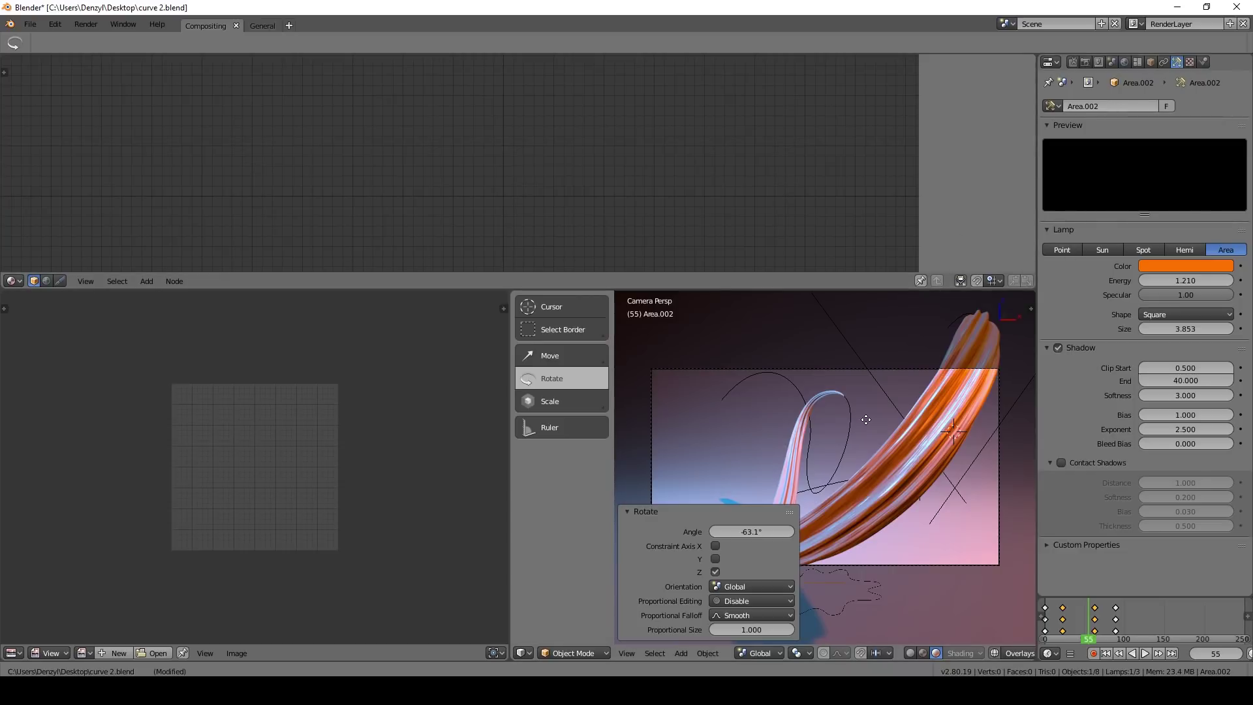
pyautogui.press('KP_0')
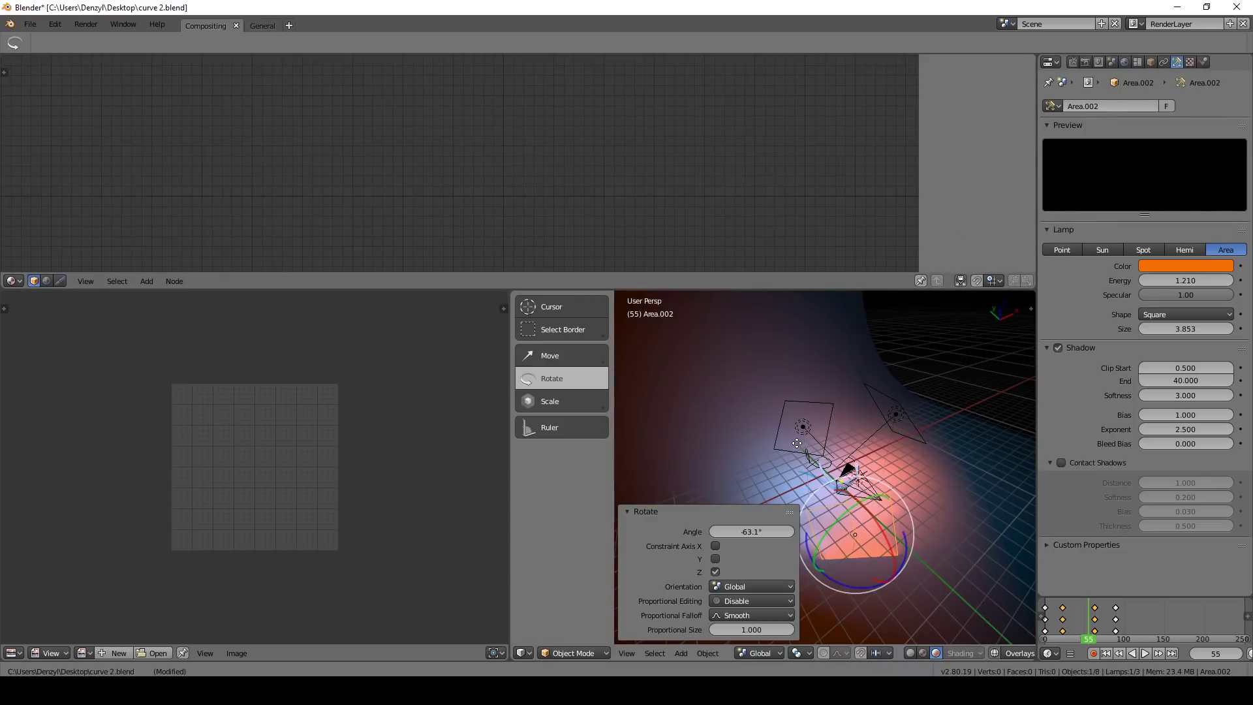
pyautogui.click(799, 442)
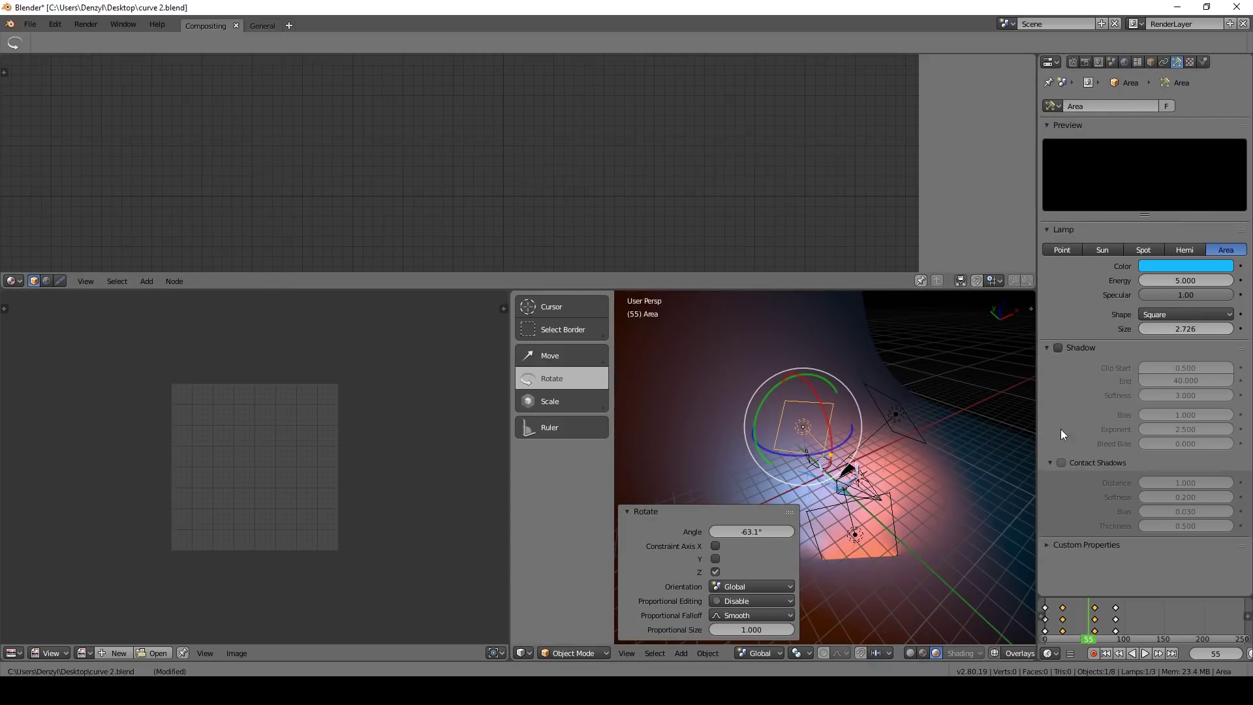
pyautogui.click(896, 417)
pyautogui.click(895, 417)
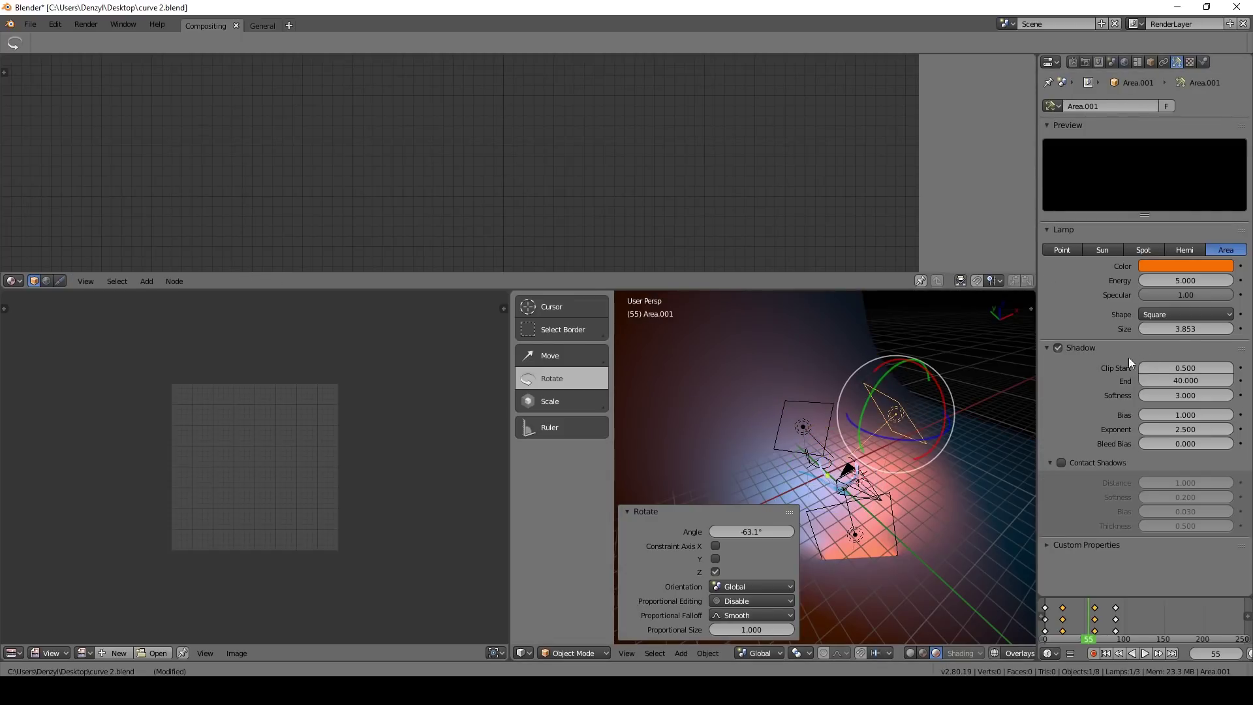
pyautogui.click(1060, 463)
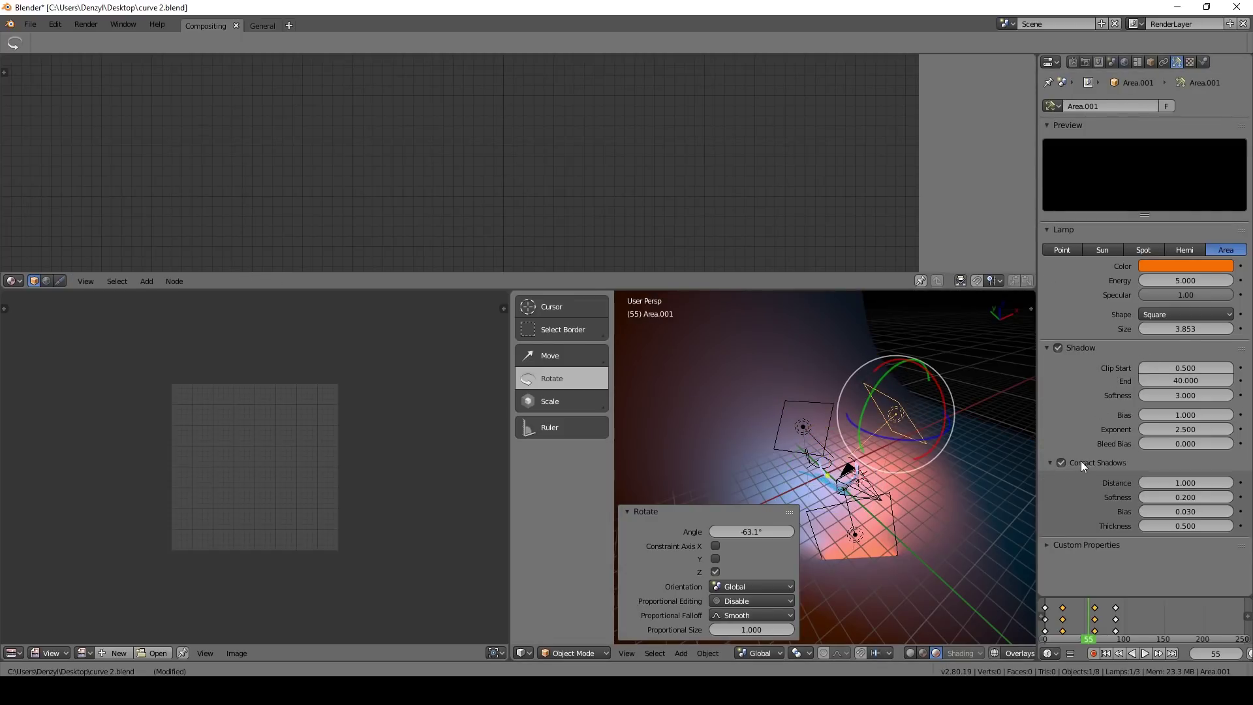
pyautogui.press('KP_0')
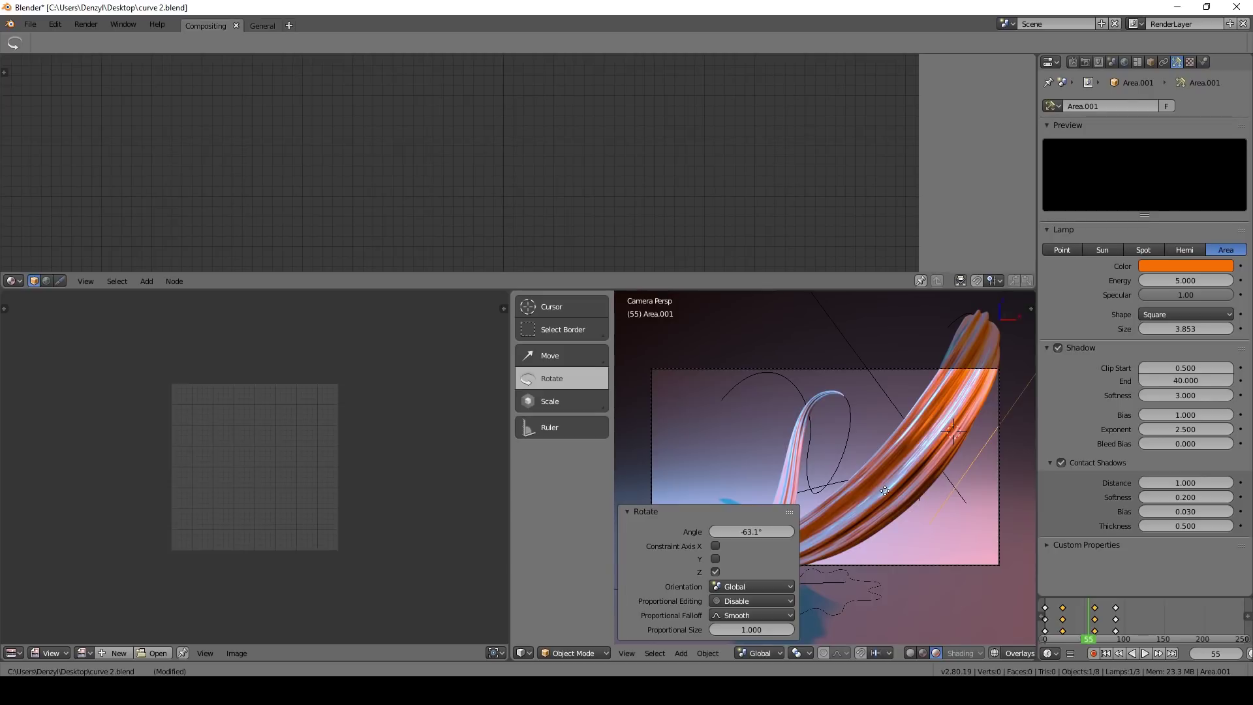
# Collapse the Rotate settings and widen the 3D viewport to inspect the stroke up close through the camera.
pyautogui.click(628, 514)
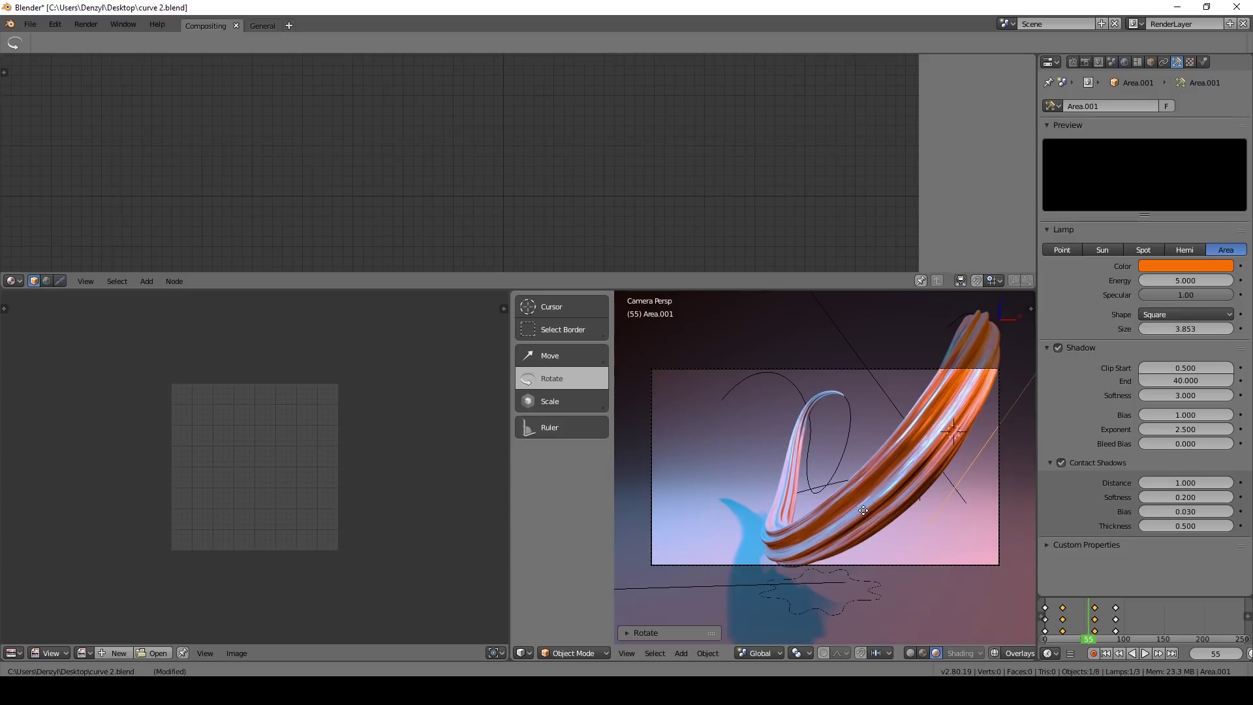
pyautogui.scroll(4, 869, 506)
pyautogui.scroll(-2, 869, 506)
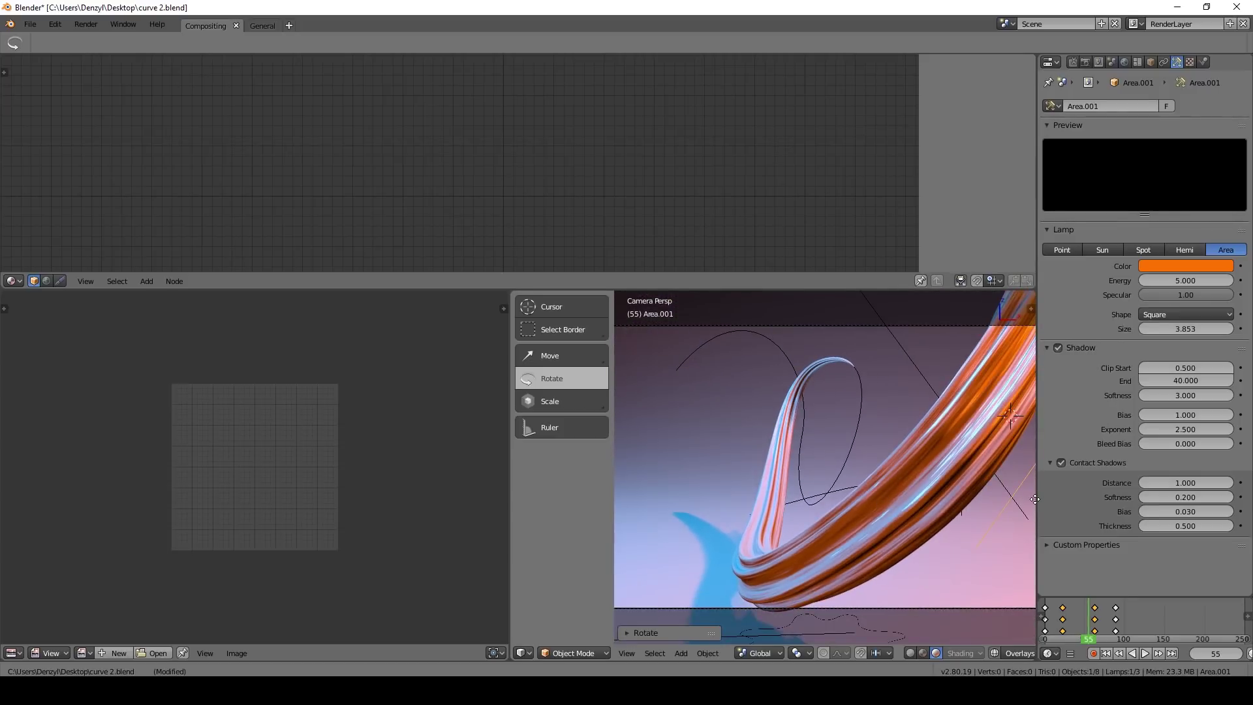
pyautogui.moveTo(1035, 500); pyautogui.dragTo(1161, 499)
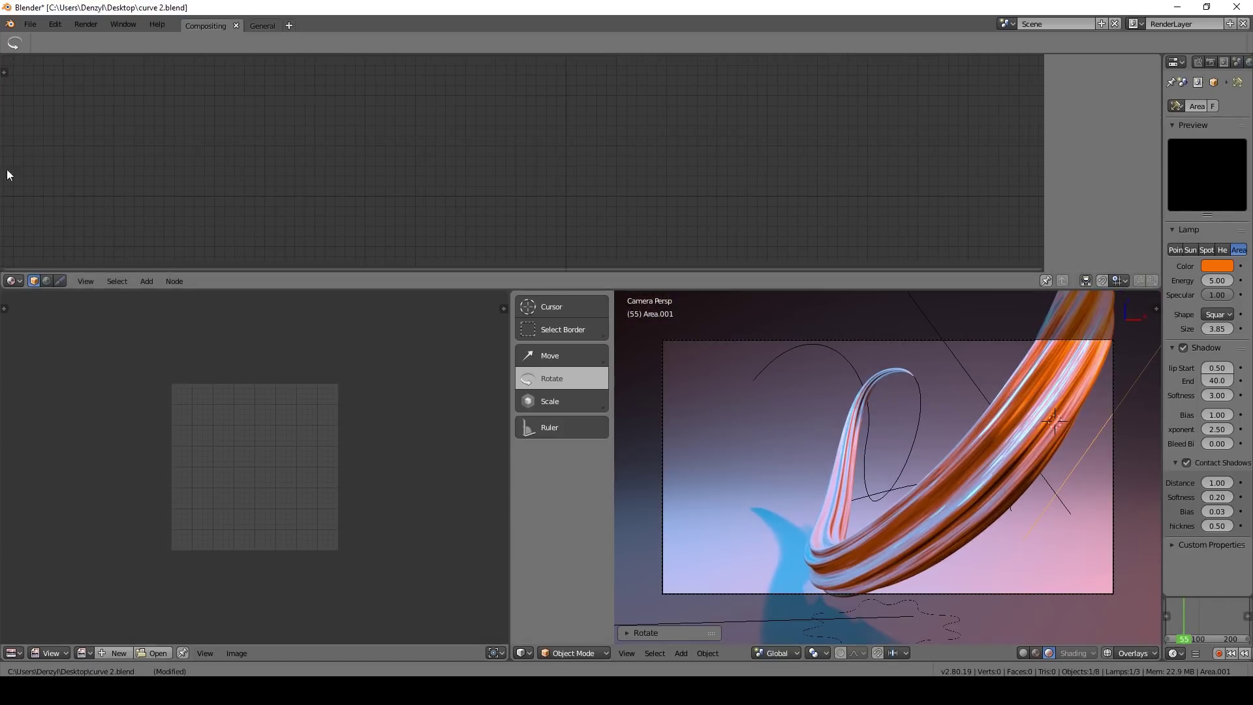
# Switch to the General workspace, play the stroke animation and stop it at frame 53.
pyautogui.click(261, 25)
pyautogui.moveTo(84, 640); pyautogui.dragTo(364, 616)
pyautogui.click(409, 654)
pyautogui.click(452, 652)
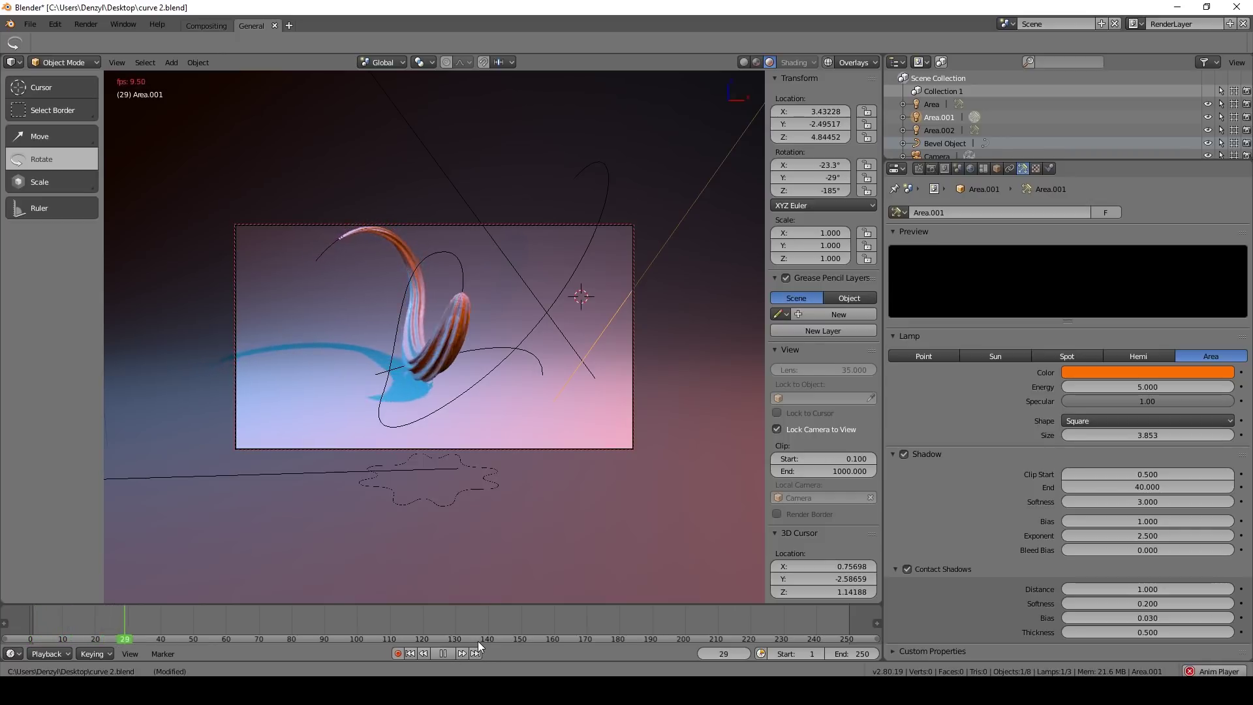
pyautogui.moveTo(343, 613); pyautogui.dragTo(116, 605)
pyautogui.press('space')
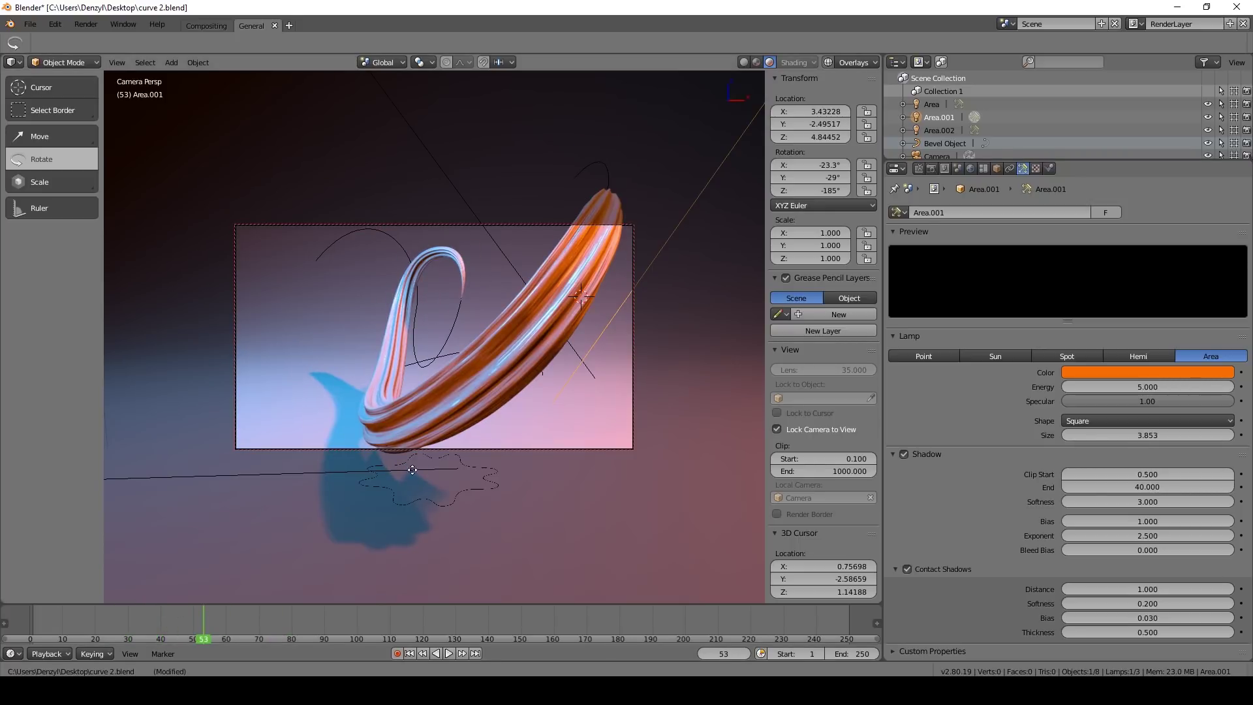
# Switch the scene's render engine to Cycles.
pyautogui.click(931, 168)
pyautogui.click(1101, 210)
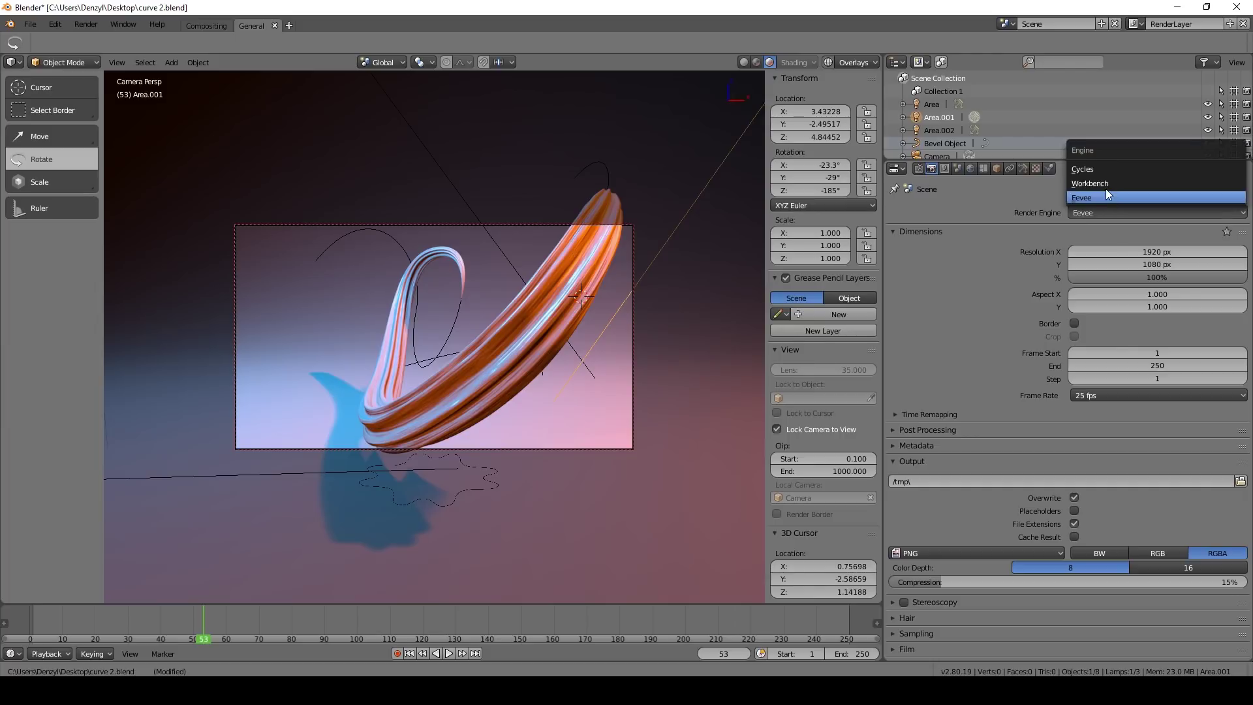
pyautogui.click(1098, 167)
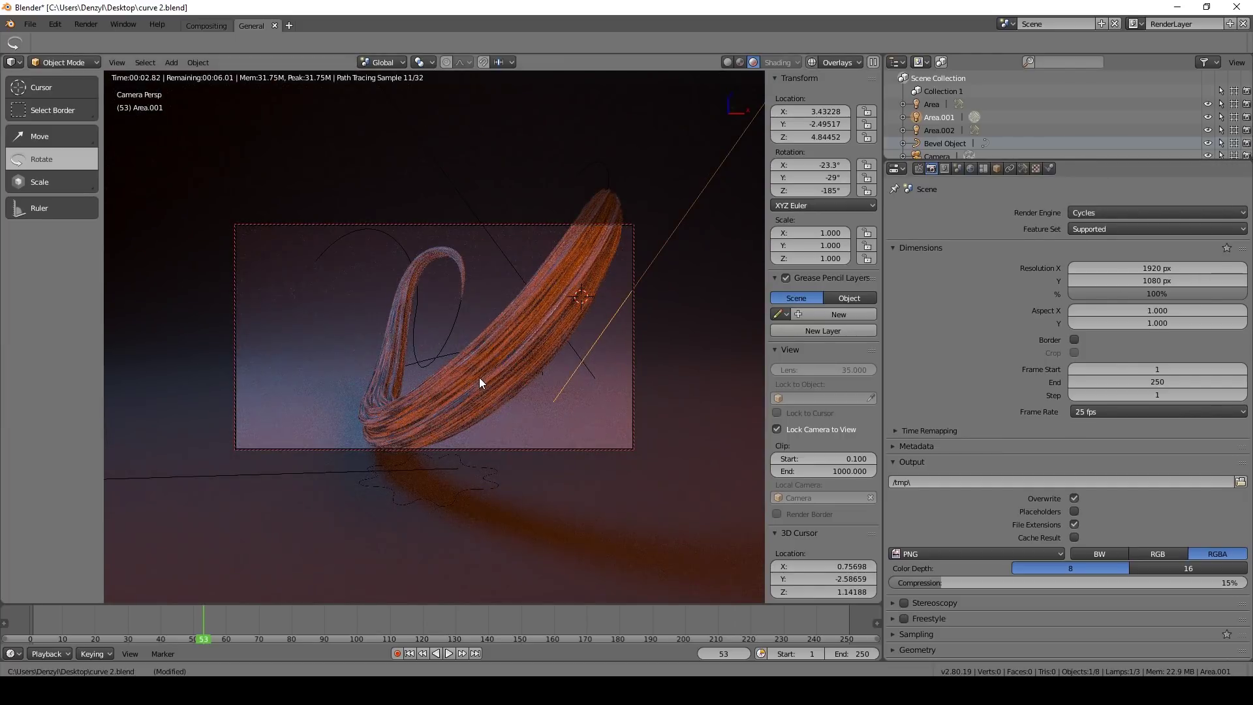
# Enable nodes on the original orange area lamp (Area.001) and set its emission strength to 500.
pyautogui.click(509, 371)
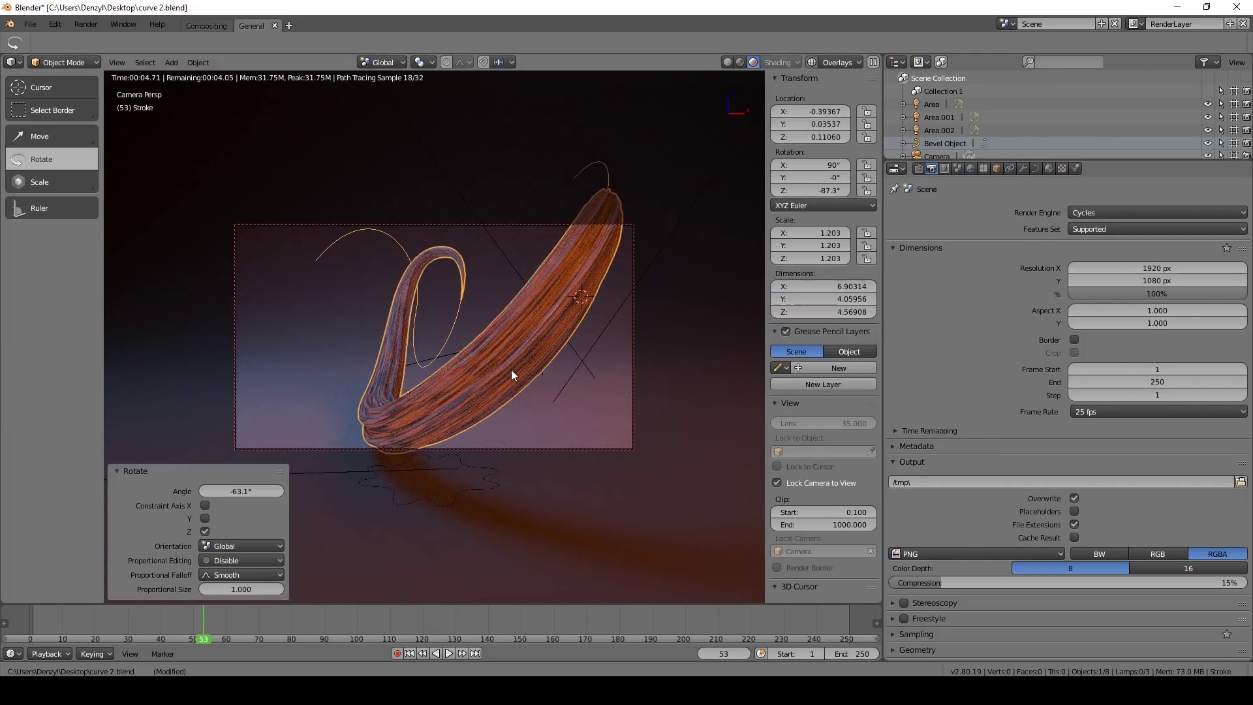
pyautogui.click(559, 387)
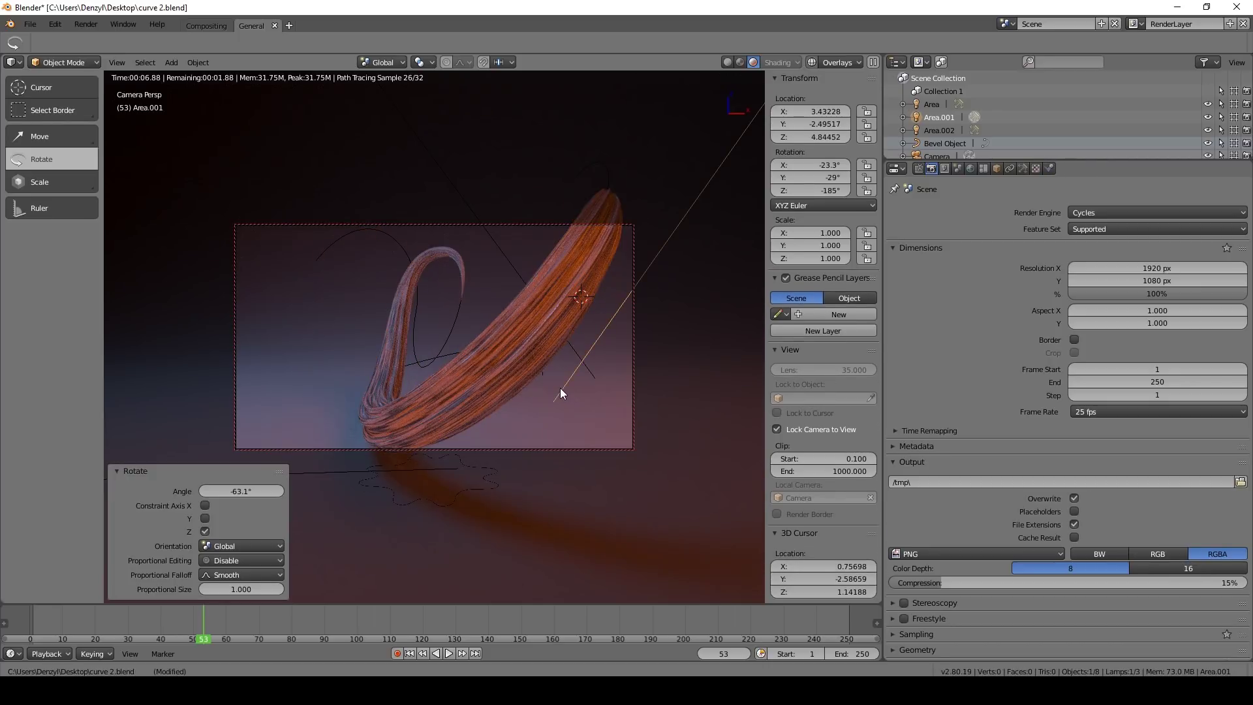
pyautogui.click(1021, 170)
pyautogui.click(1066, 366)
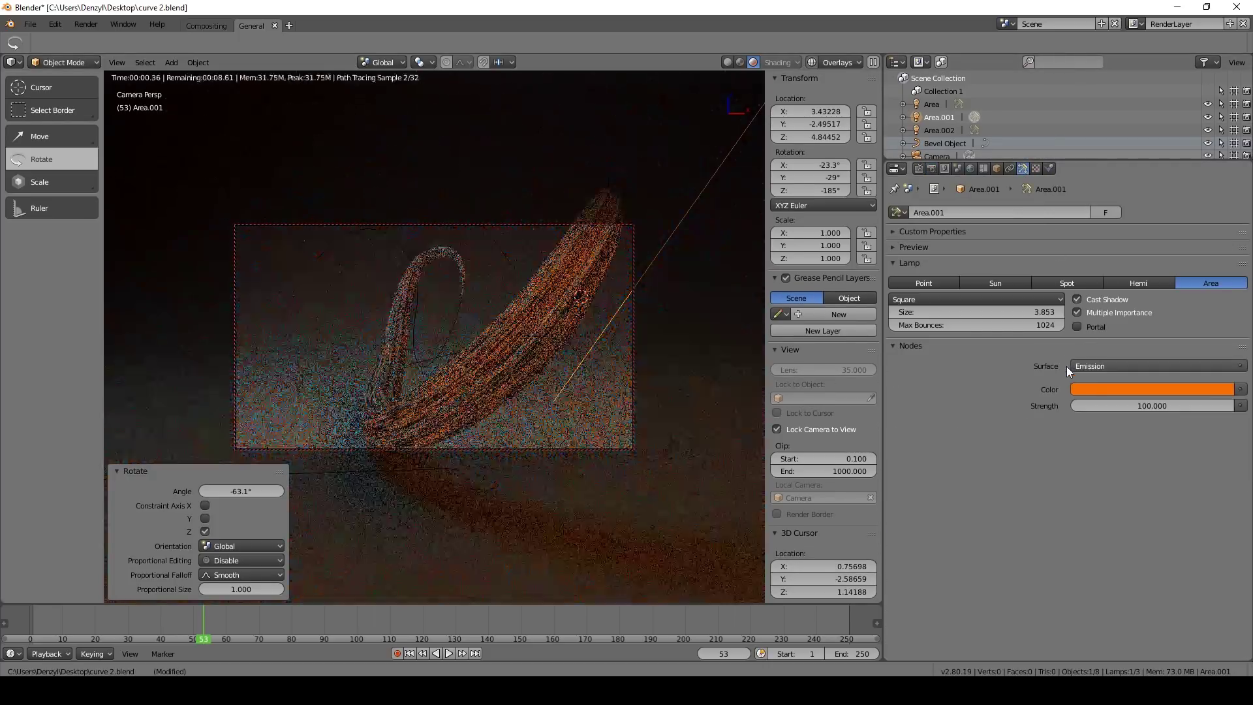
pyautogui.click(1117, 405)
pyautogui.write('5')
pyautogui.press('Return')
# Enable nodes on the blue area lamp and set its emission strength to 500.
pyautogui.rightClick(515, 274)
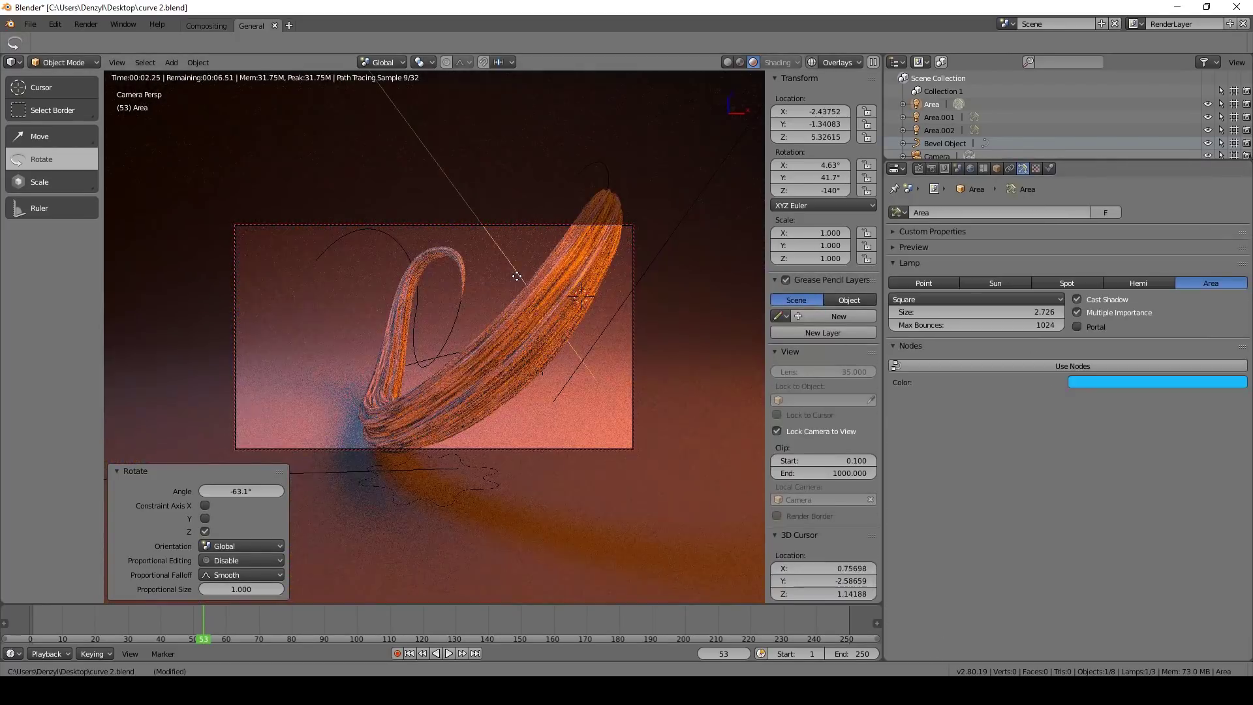
pyautogui.click(1087, 370)
pyautogui.click(1104, 406)
pyautogui.write('500')
pyautogui.press('Return')
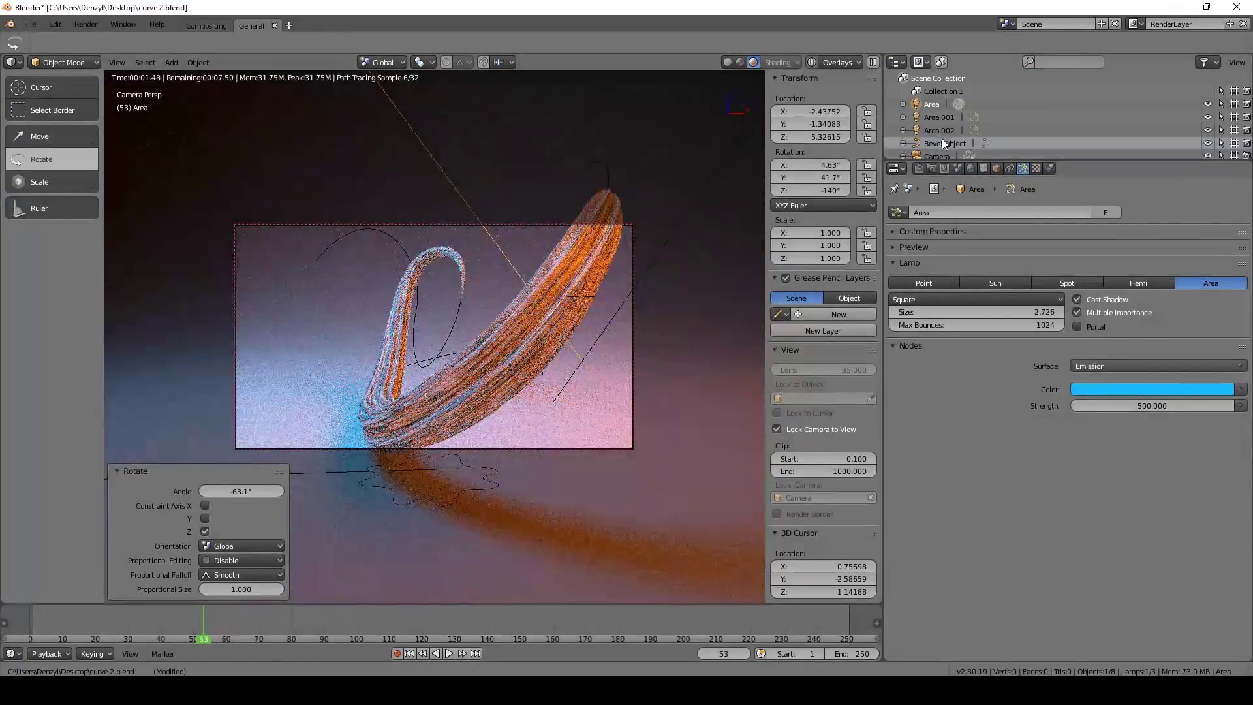
# Set the emission strength of the duplicated orange area lamp (Area.002) to 300.
pyautogui.click(939, 128)
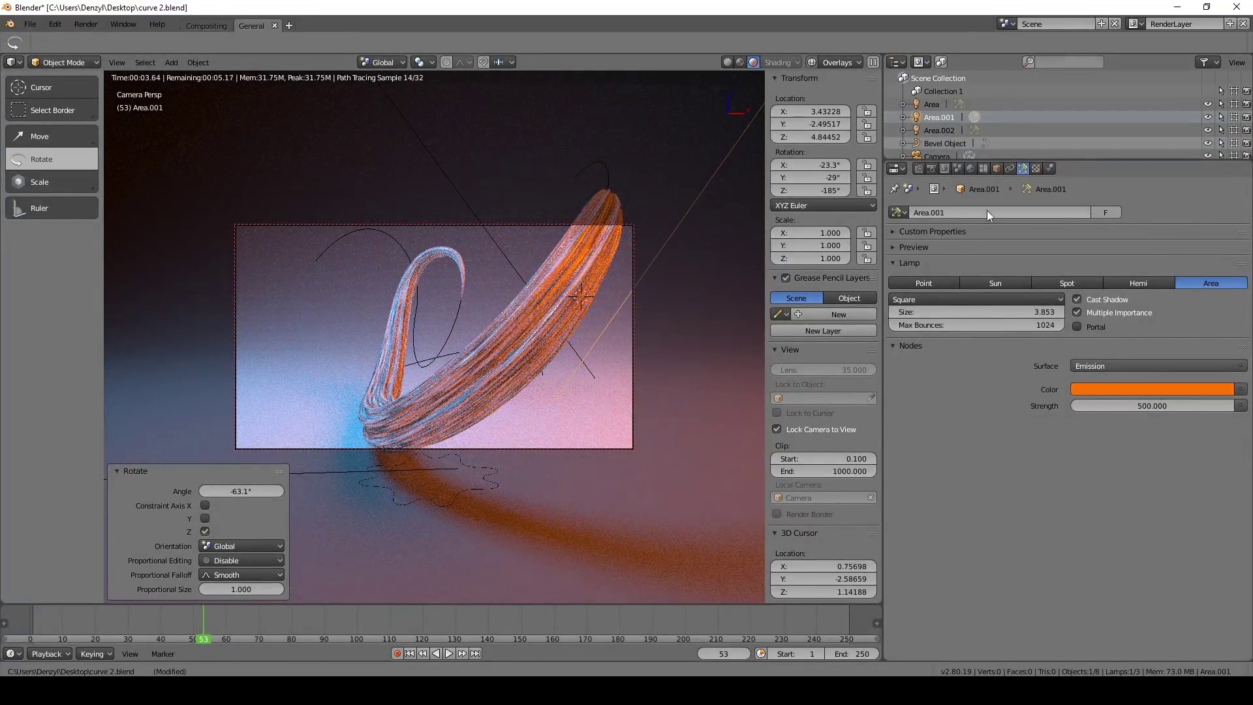
pyautogui.click(1119, 405)
pyautogui.write('300')
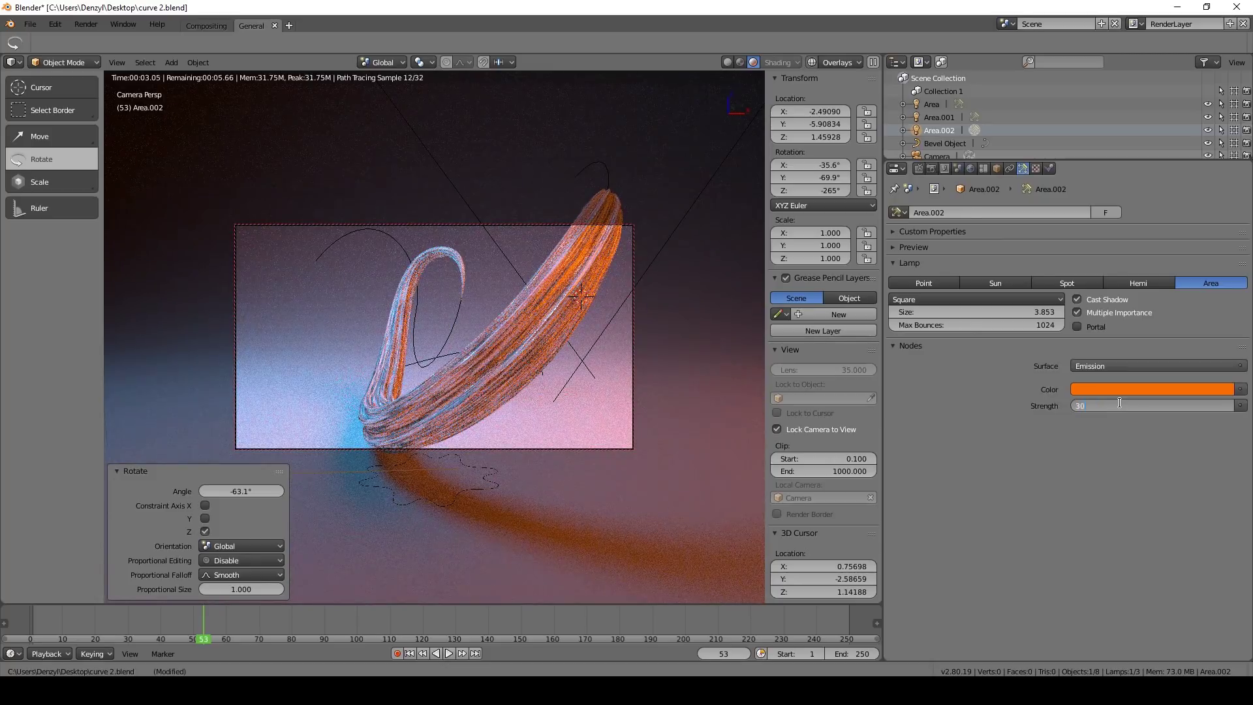